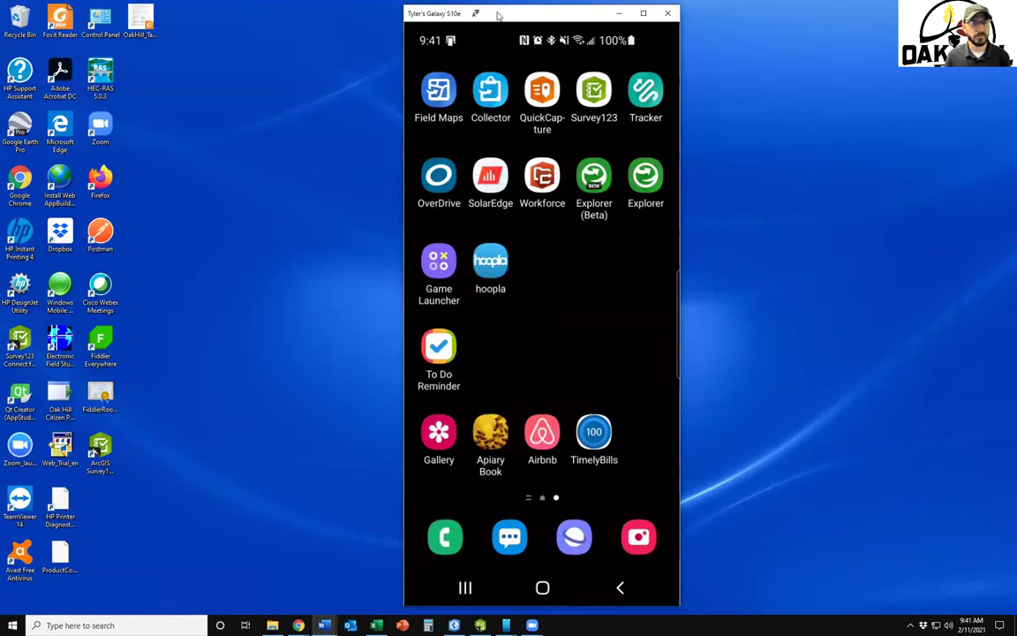
- Open the lift station map in Field Maps and centre it on the stations around Halstead Street
drag(499, 15, 470, 18)
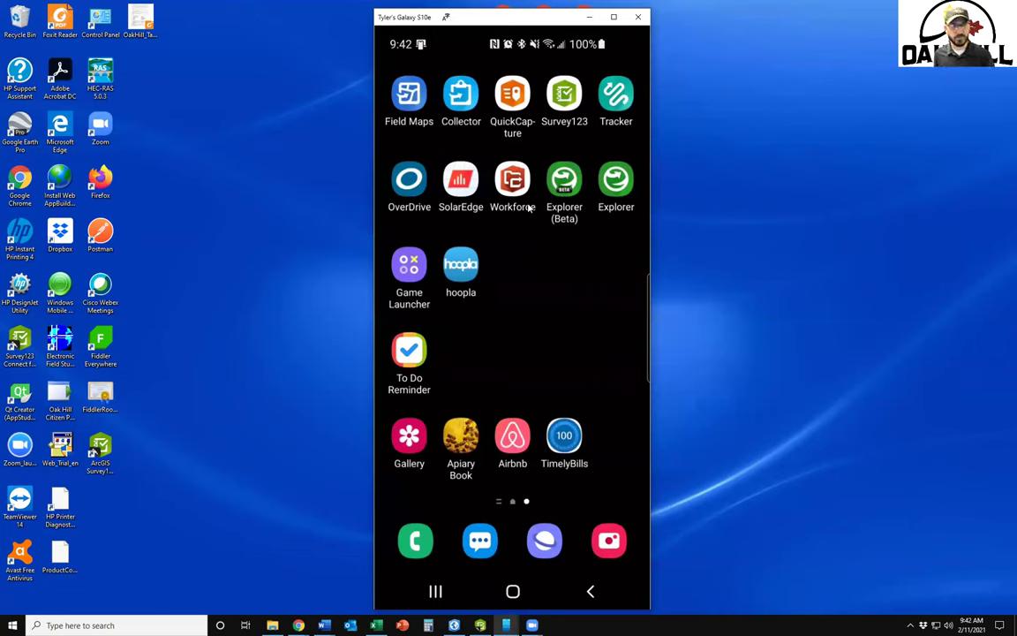
click(404, 98)
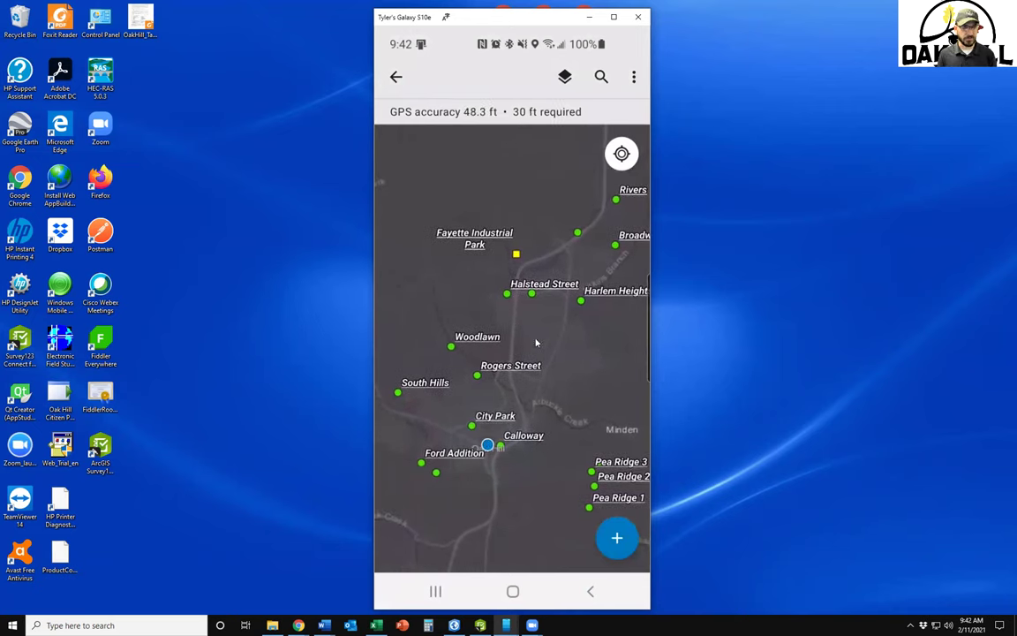
drag(501, 301, 460, 318)
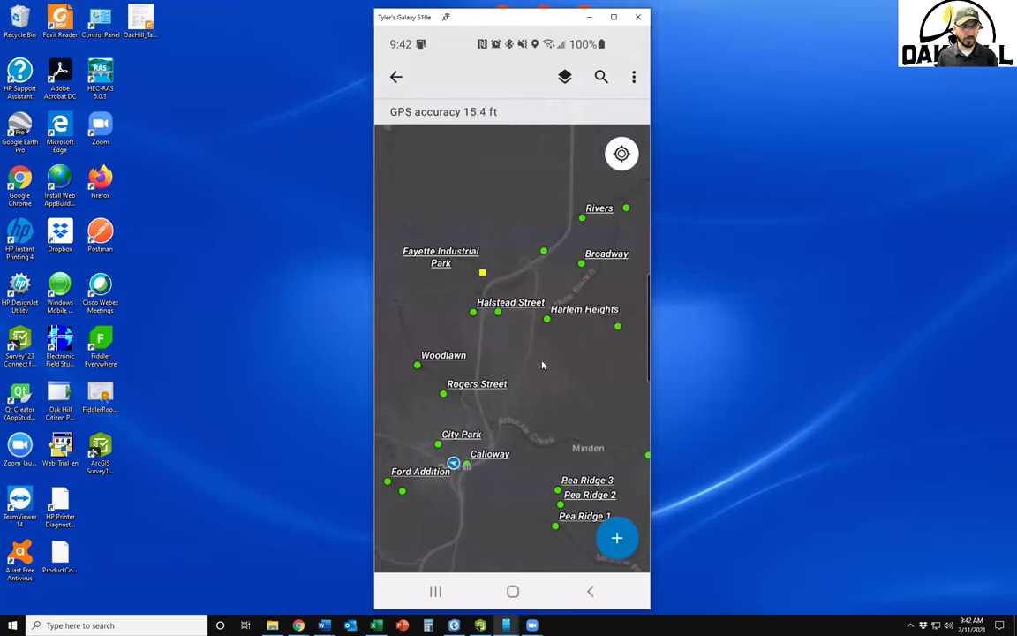
mouse_move(542, 363)
mouse_down()
mouse_move(499, 333)
mouse_move(560, 361)
mouse_up()
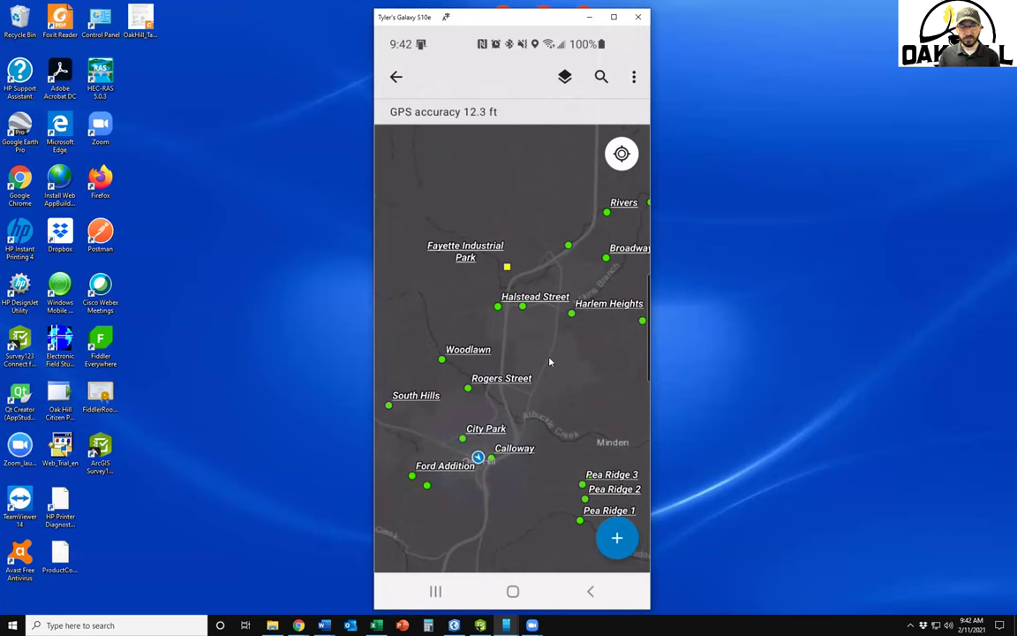
mouse_move(549, 361)
mouse_down()
mouse_move(516, 350)
mouse_move(501, 365)
mouse_move(477, 363)
mouse_move(548, 367)
mouse_up()
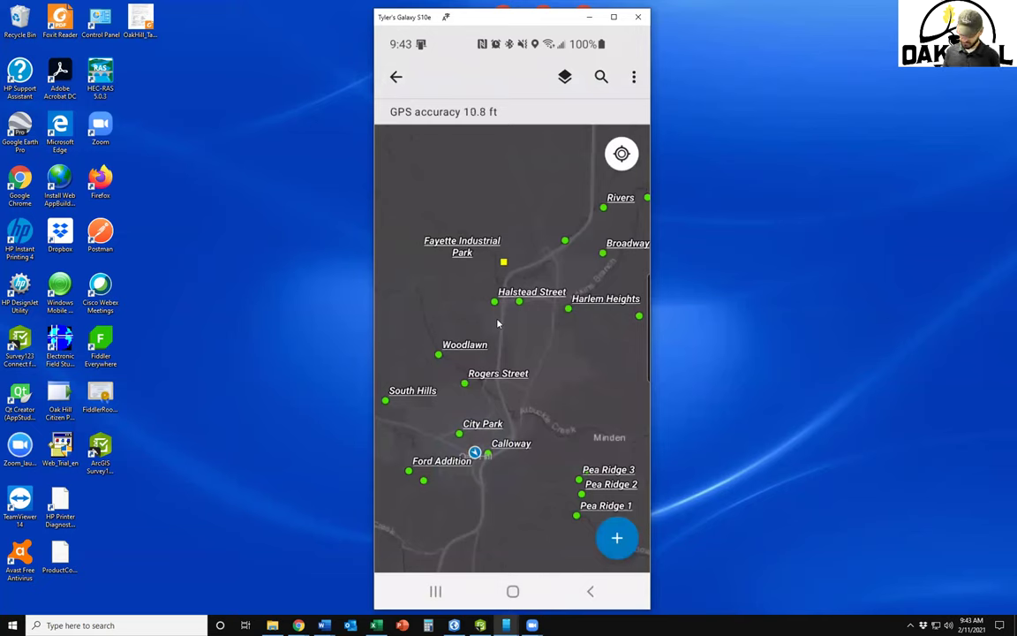
- Select the Halstead Street lift station on the map and open its Lift Station Inspection form
scroll(497, 324, up, 3)
scroll(497, 324, up, 2)
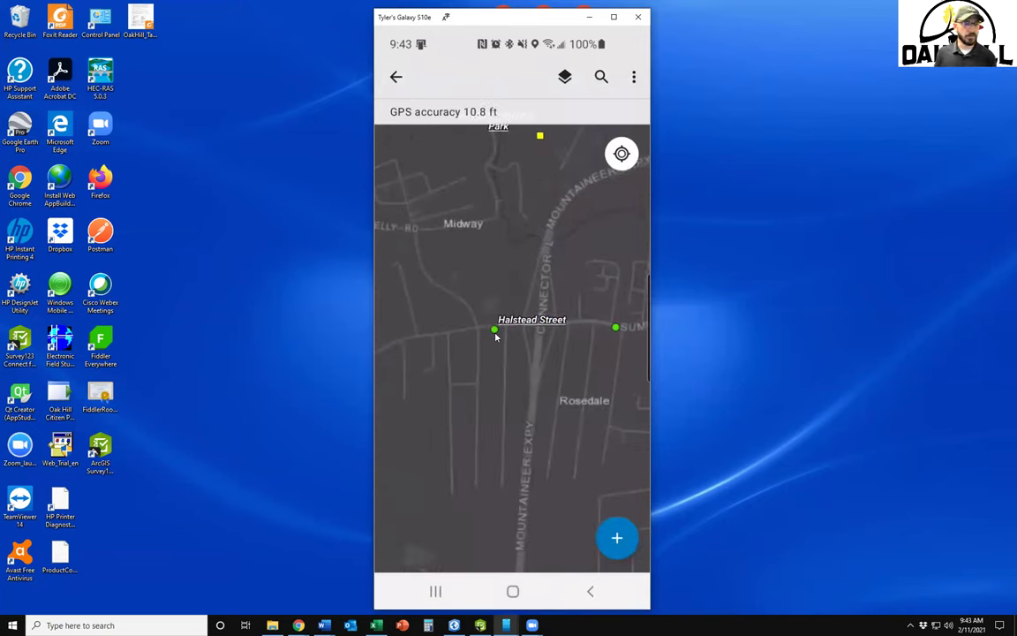
click(494, 331)
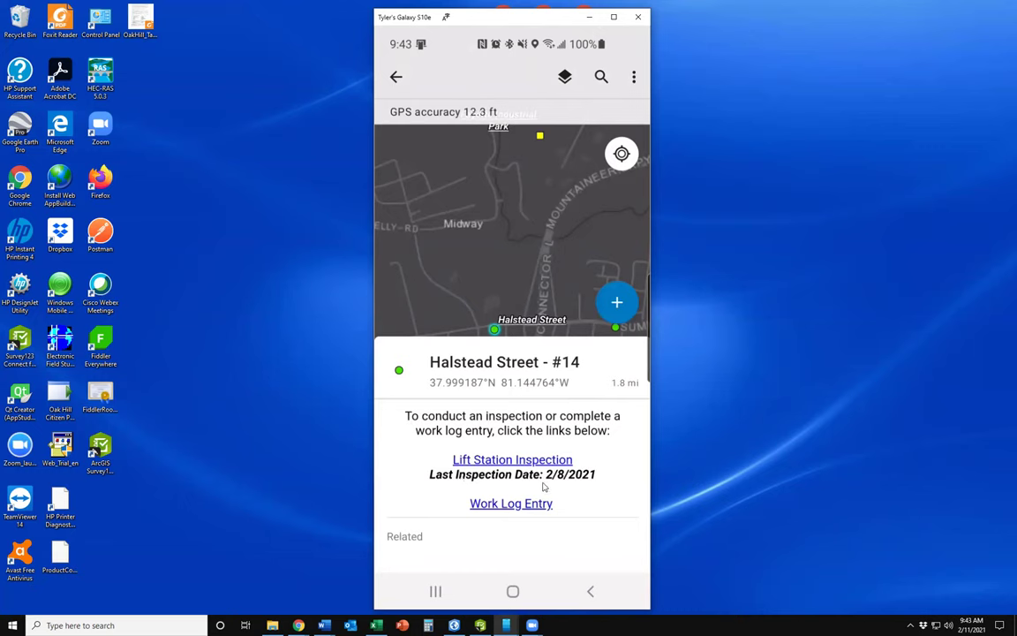
click(495, 462)
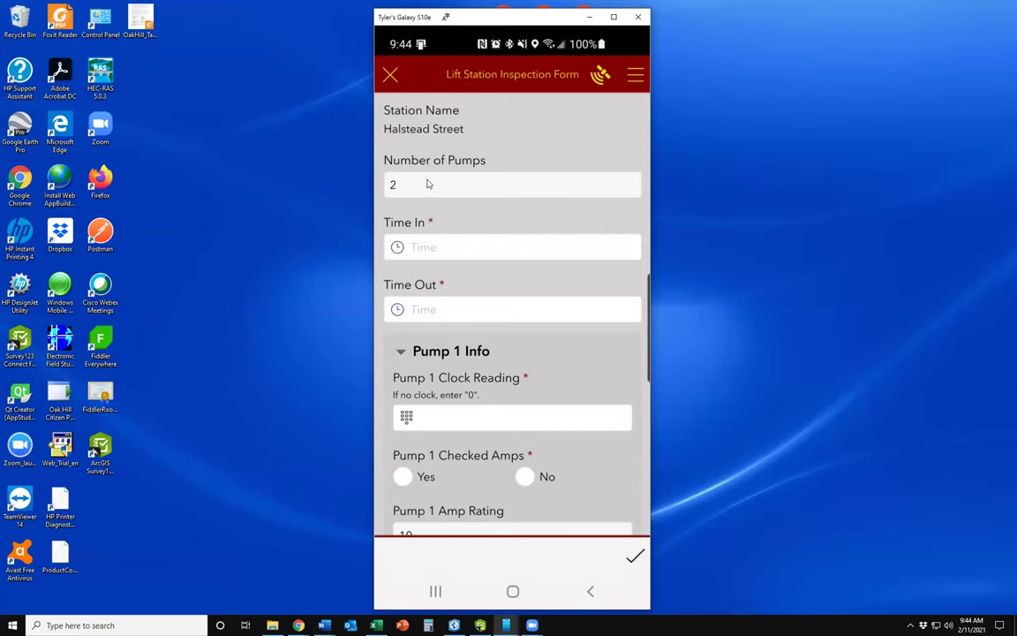
- Set the inspection's Time In to 9:00 AM
click(446, 252)
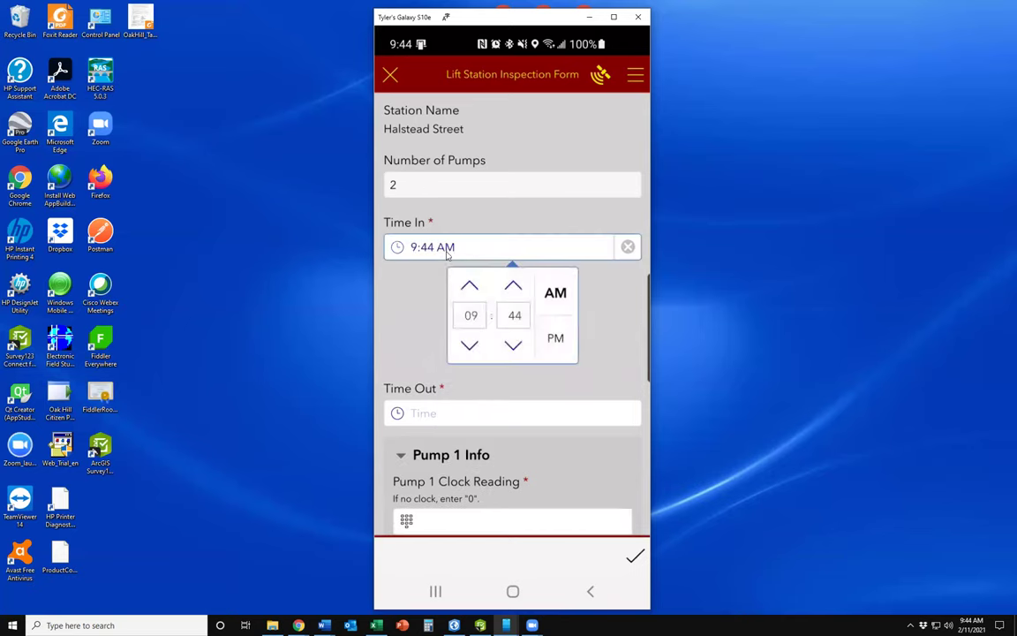
click(470, 315)
click(514, 317)
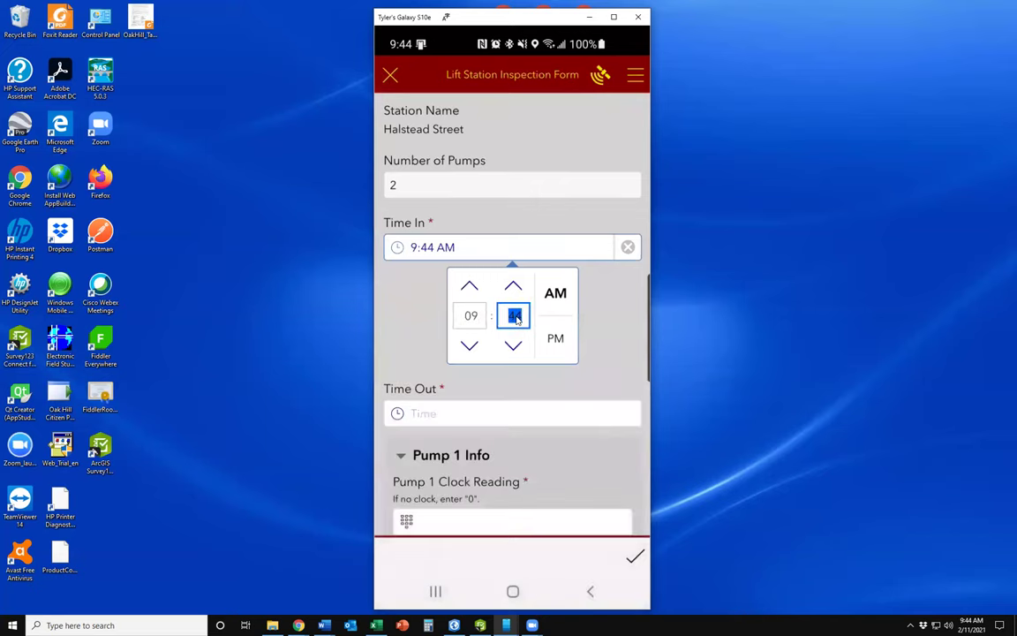
click(514, 316)
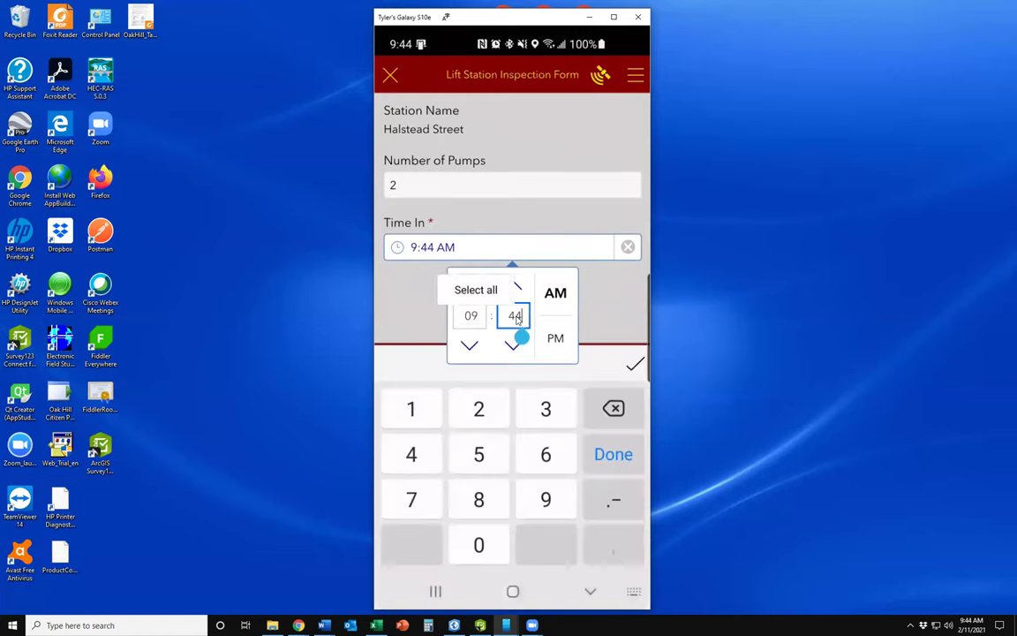
key(BackSpace)
key(BackSpace)
text(00)
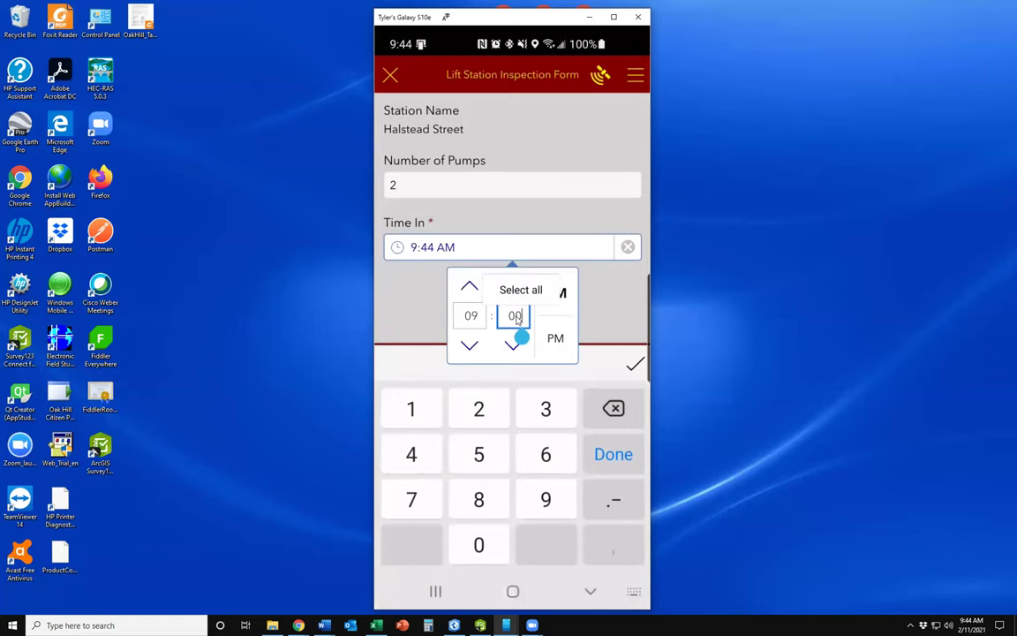
key(Return)
- Set the inspection's Time Out to 9:15 AM
click(518, 320)
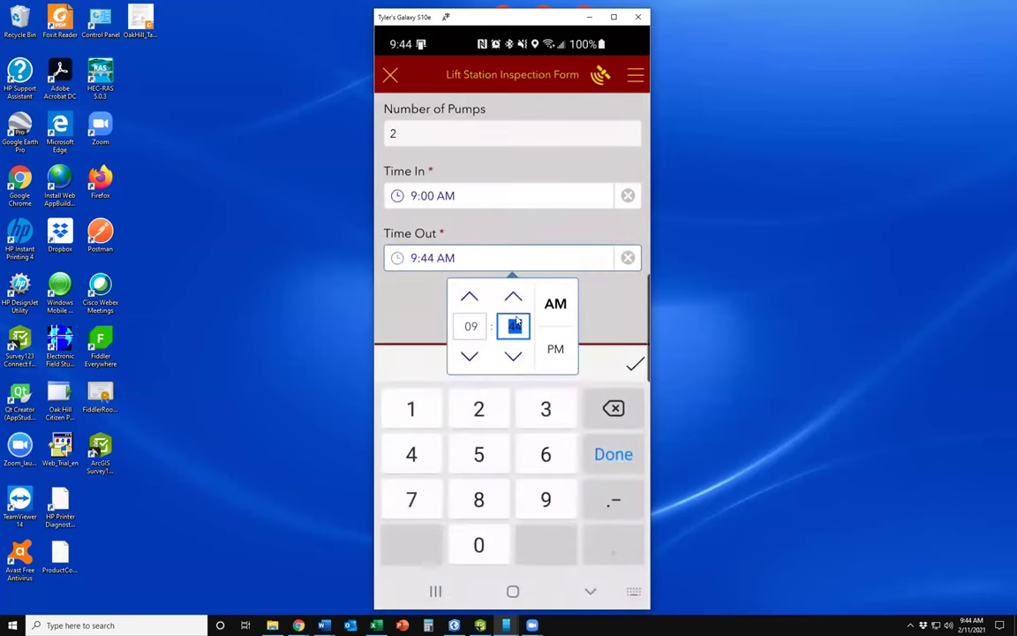
text(15)
key(Return)
- Enter 1234 as the Pump 1 clock reading and set Pump 1 Checked Amps to No
scroll(518, 320, down, 3)
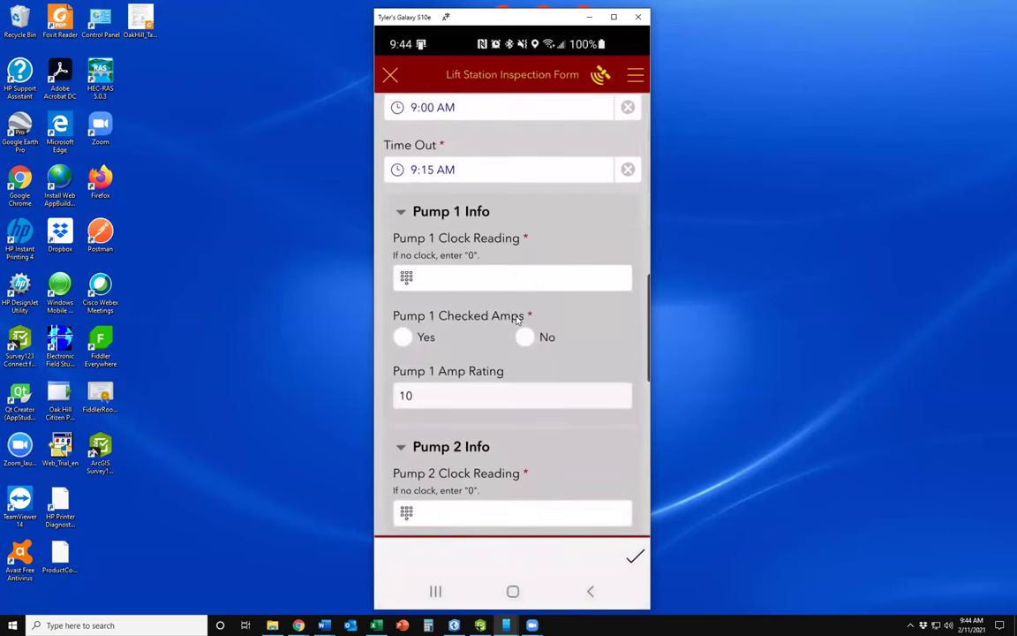
key(Tab)
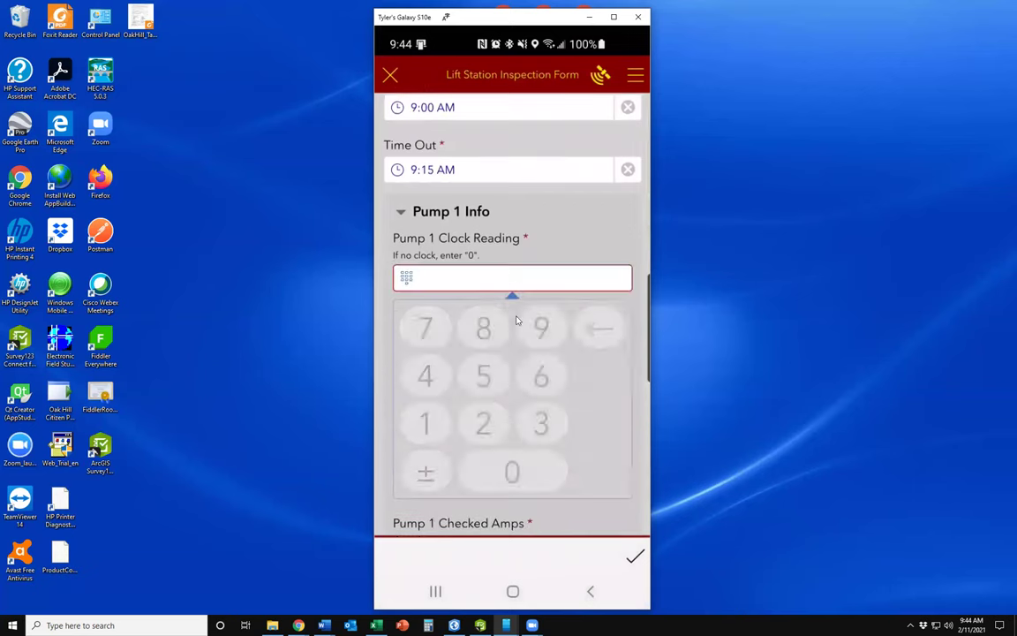
text(1234)
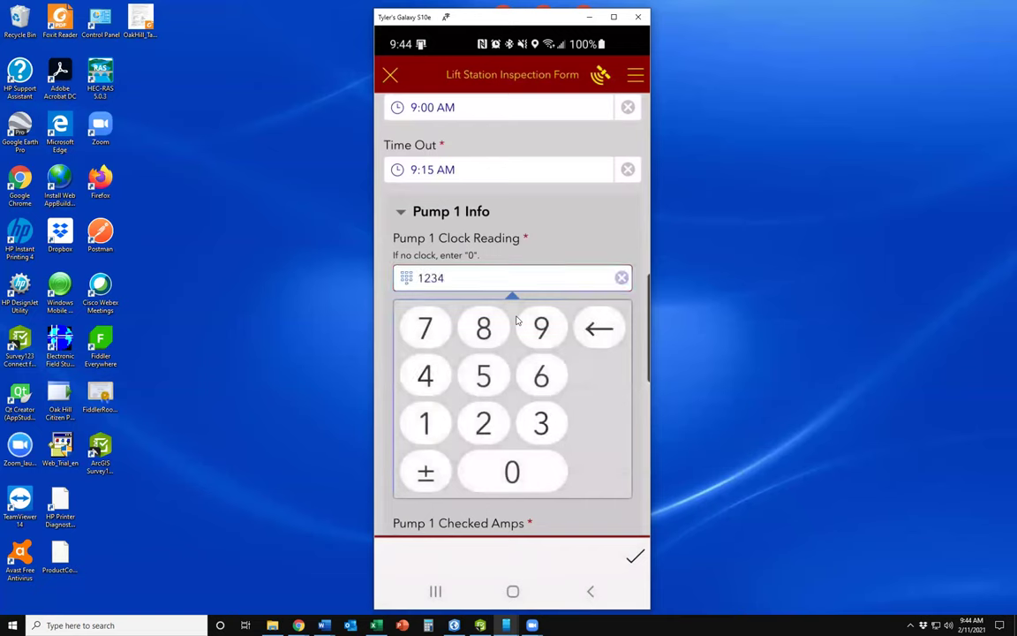
key(Return)
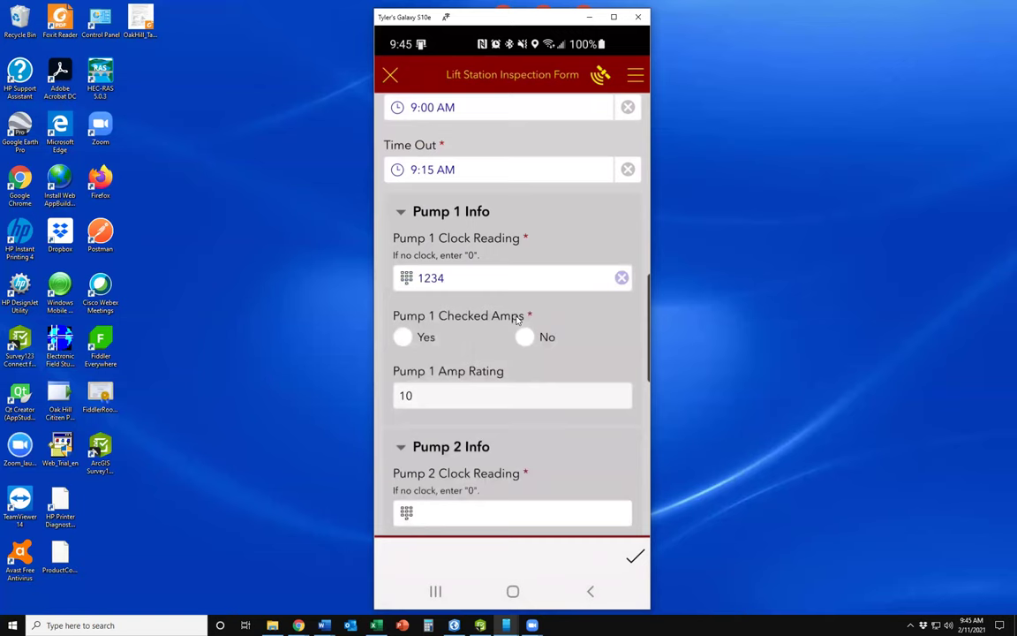
scroll(518, 319, down, 1)
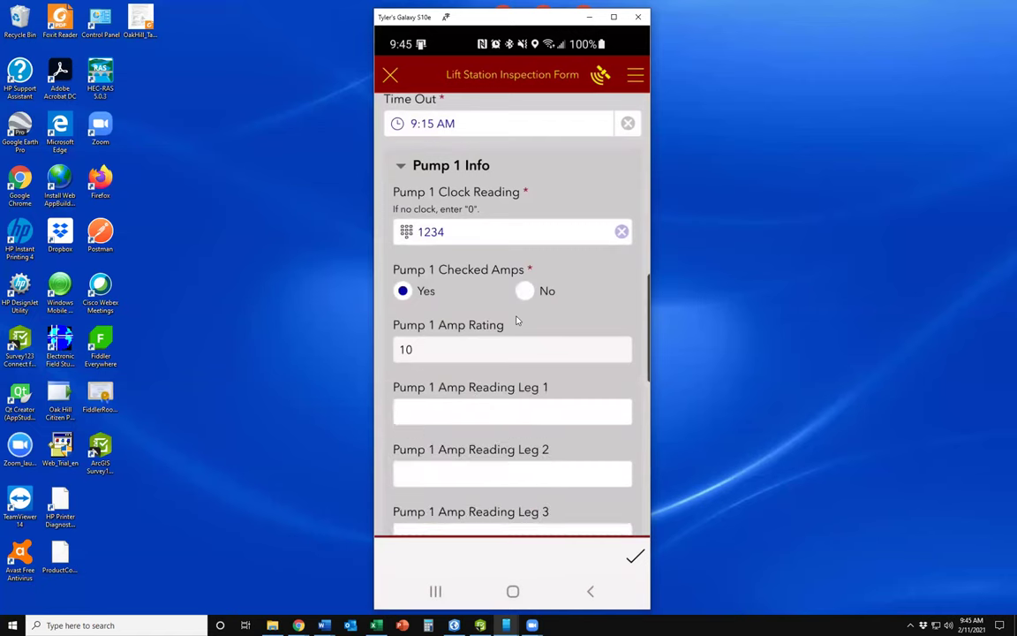
scroll(518, 320, down, 2)
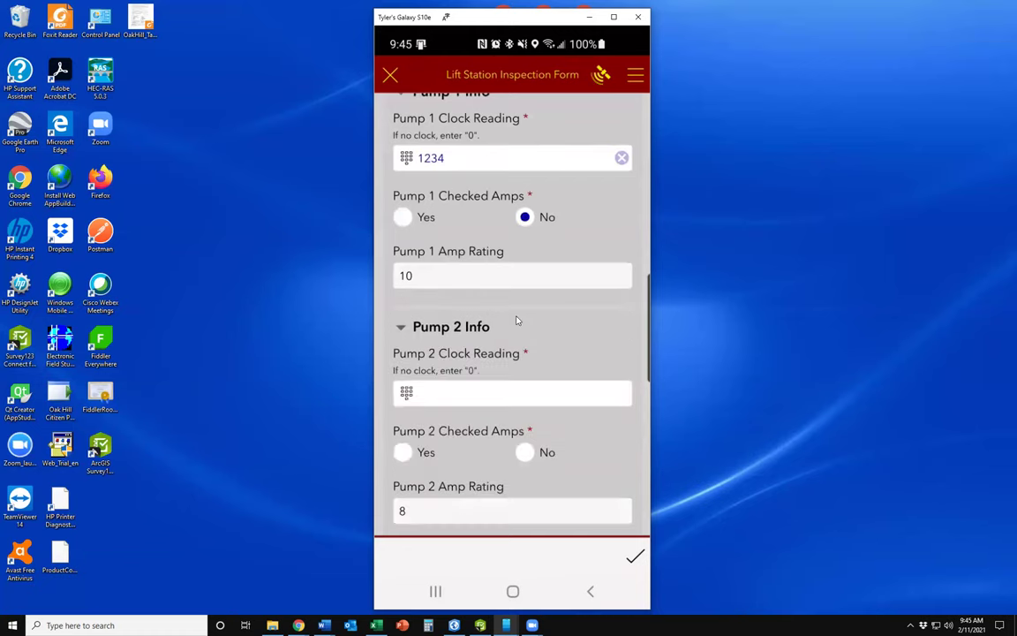
- Enter 425 as the Pump 2 clock reading, set Pump 2 Checked Amps to No and Has Generator to Yes
scroll(518, 319, down, 3)
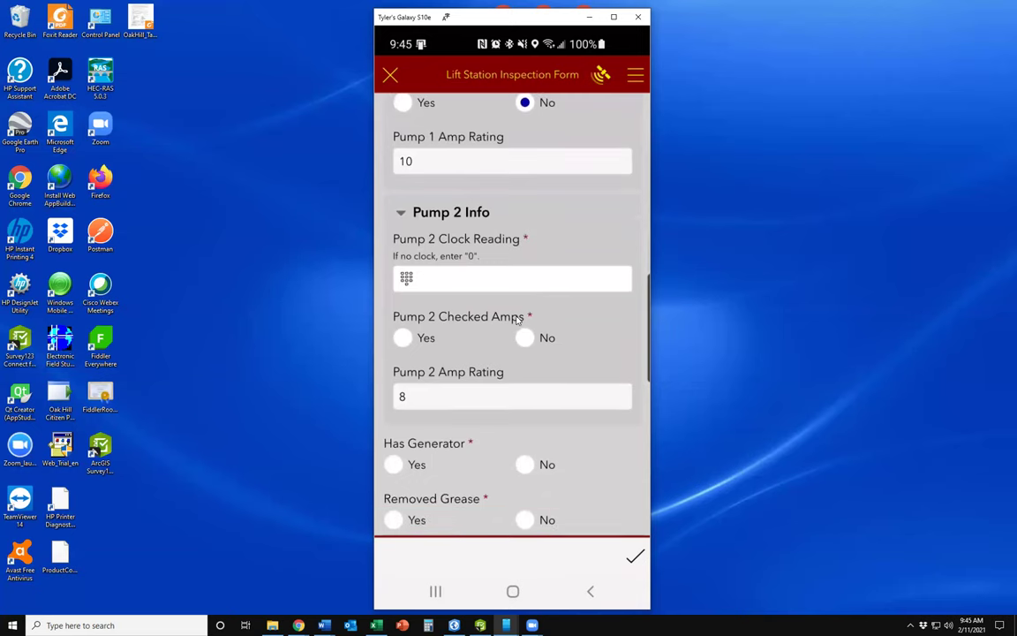
text(425)
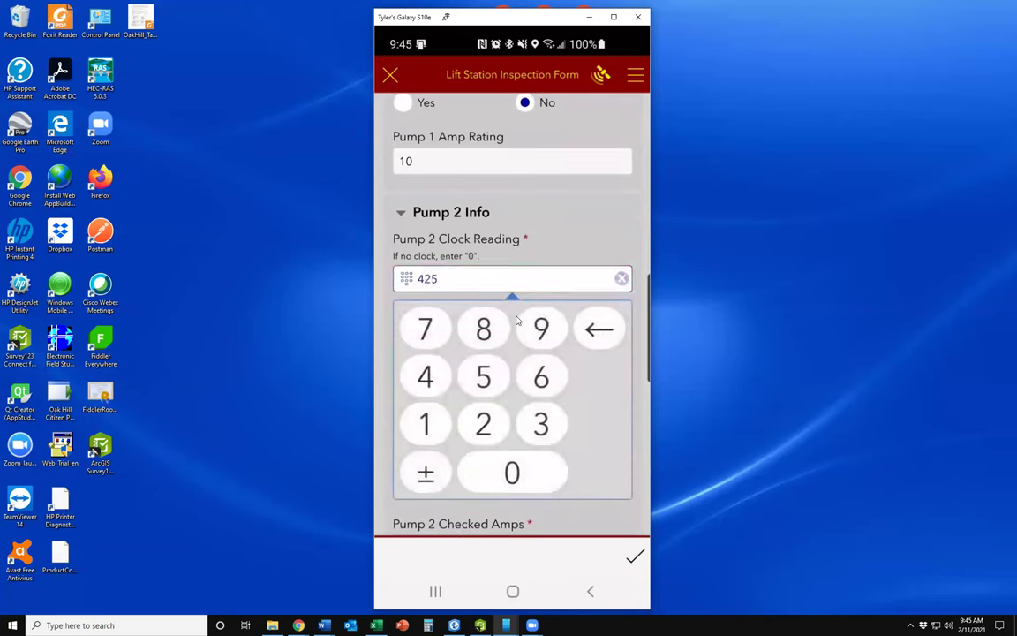
key(Return)
click(517, 320)
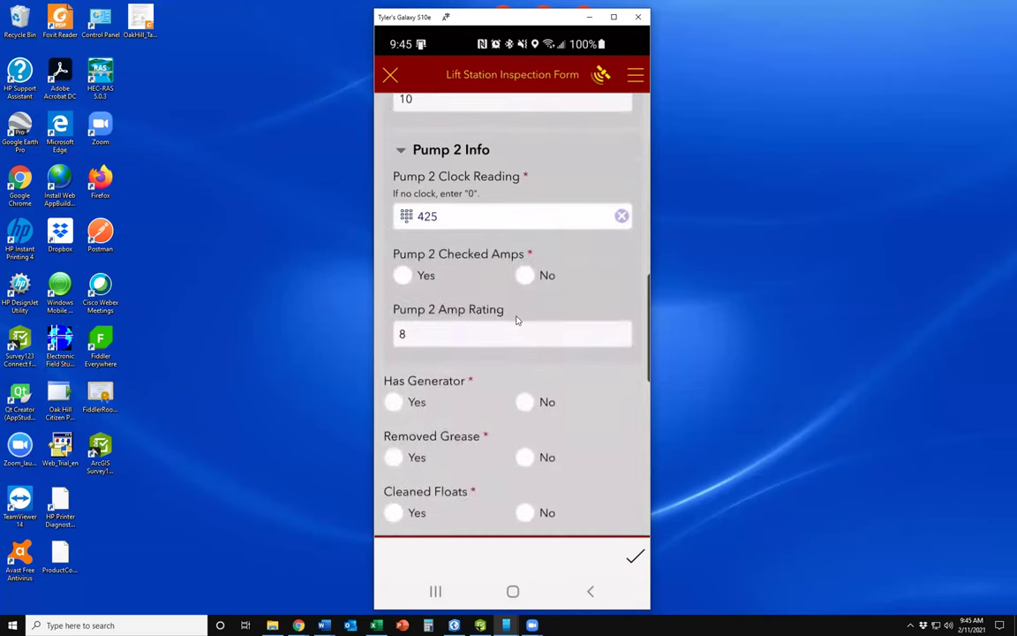
scroll(517, 320, down, 3)
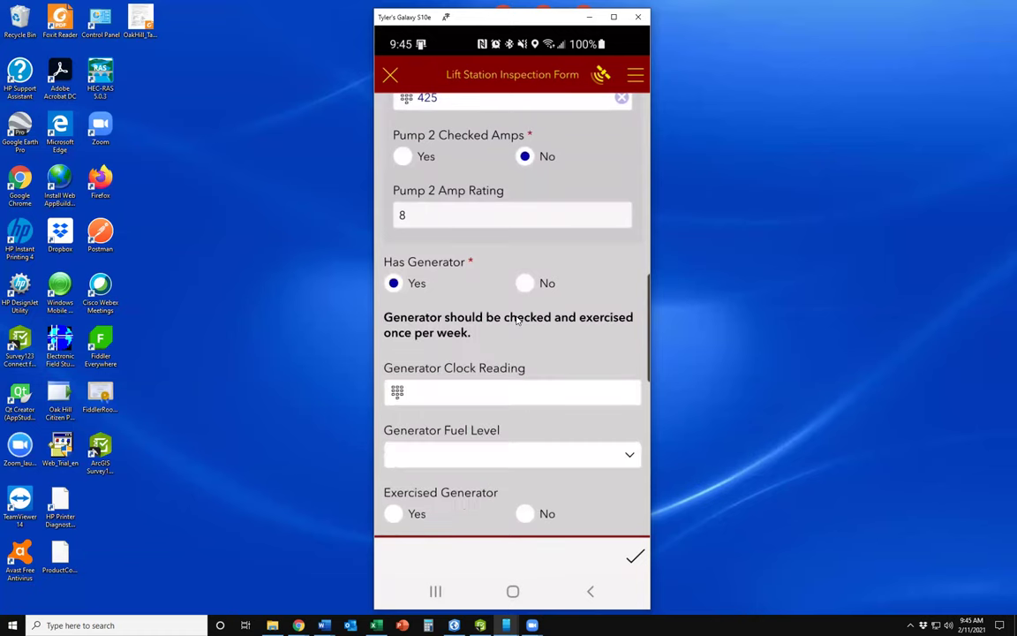
- Complete the remaining inspection fields, including the repair description "Pump 1 needs replaced soon." and an attached photo, and send the survey immediately
scroll(517, 322, down, 2)
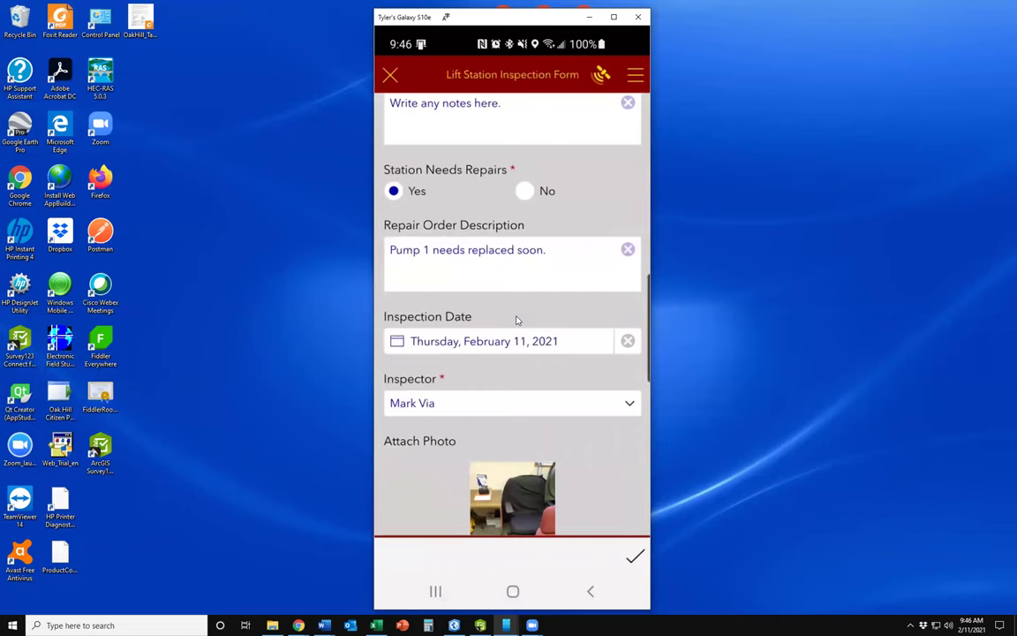
scroll(517, 321, down, 5)
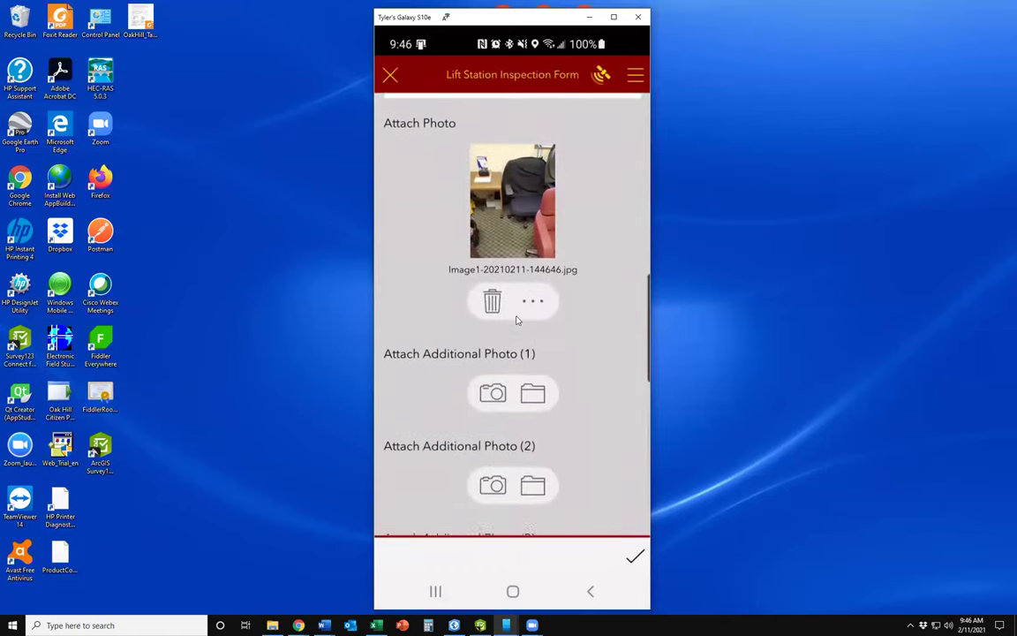
scroll(518, 321, up, 6)
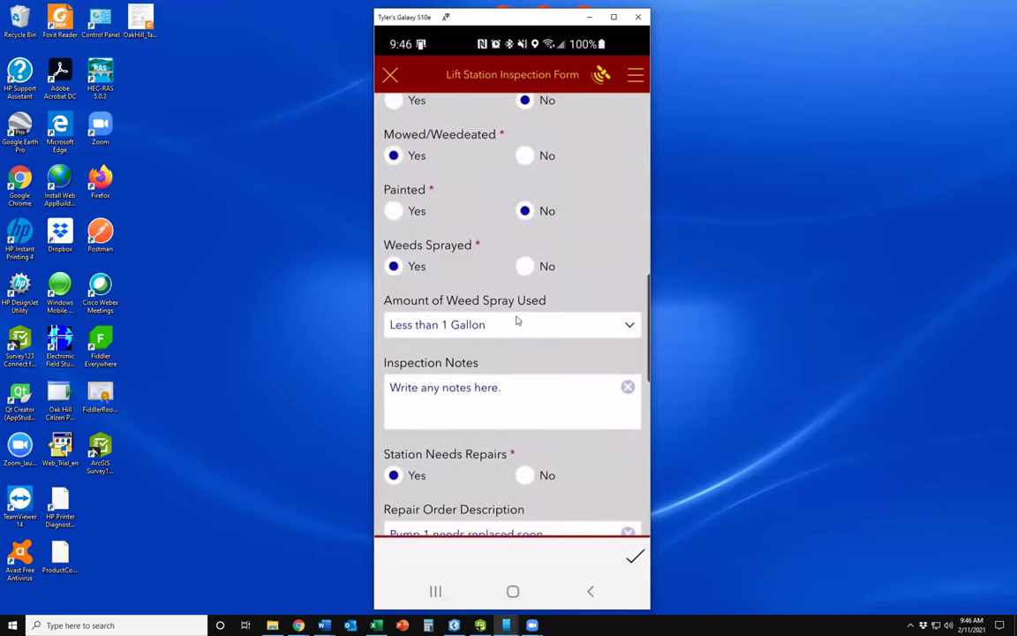
scroll(517, 320, down, 1)
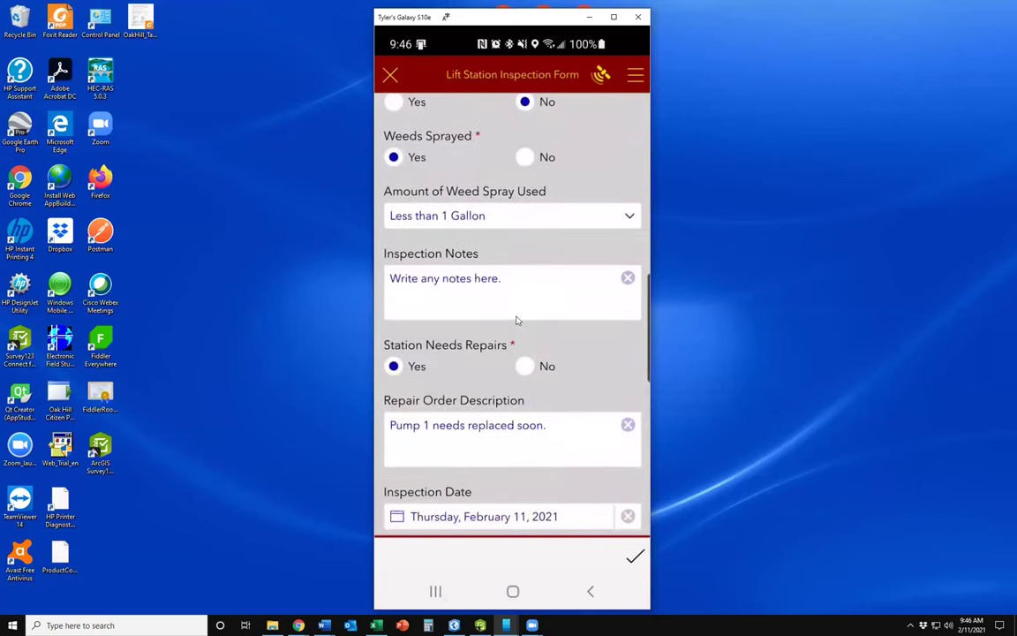
click(634, 557)
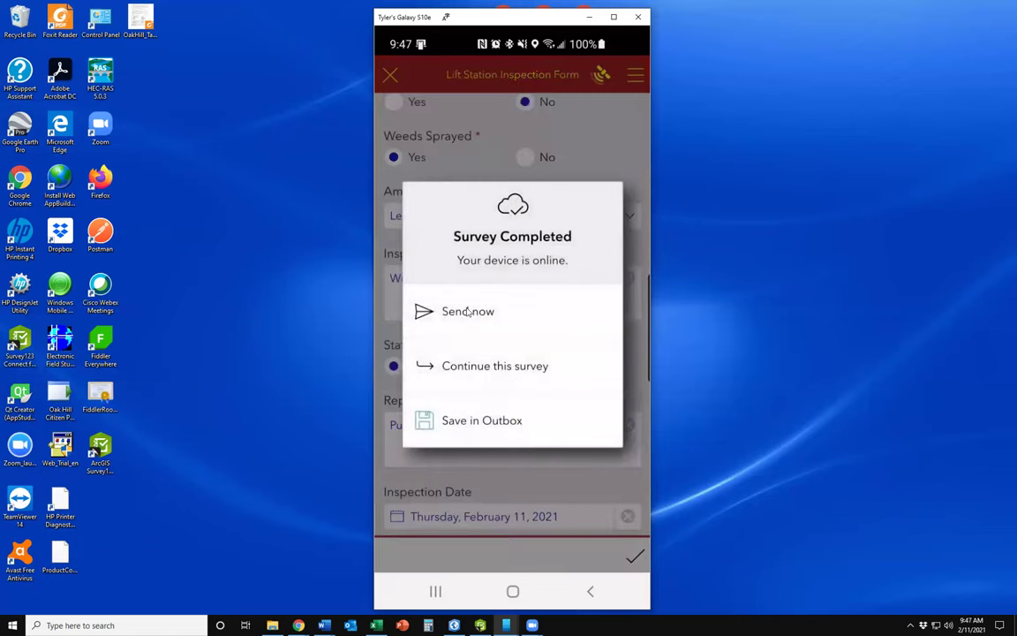
click(468, 312)
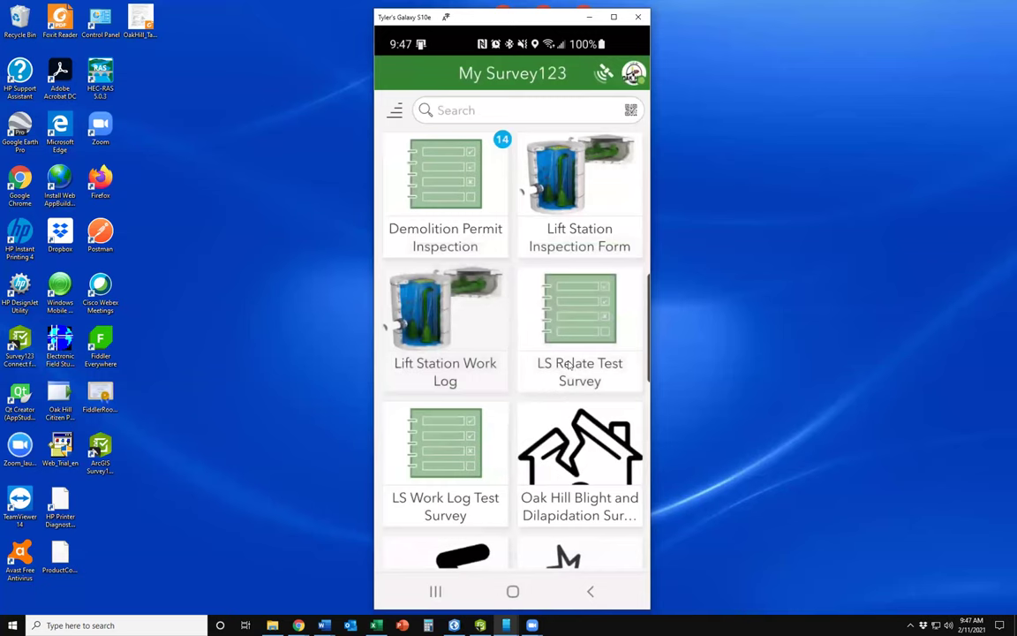
- Switch back to Field Maps and open the Work Log Entry form for the Halstead Street station
click(444, 575)
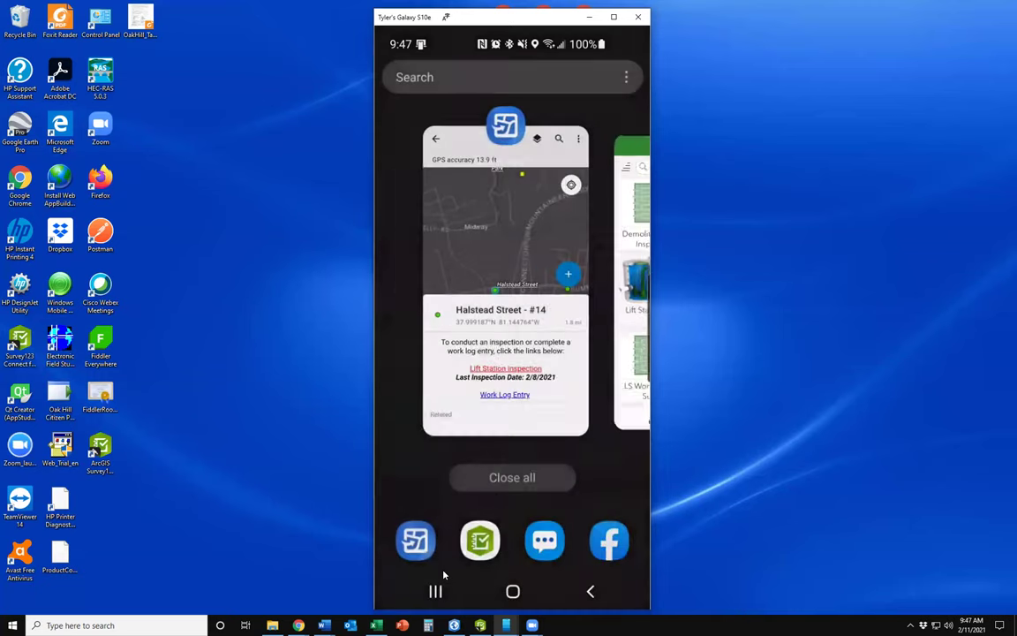
click(444, 575)
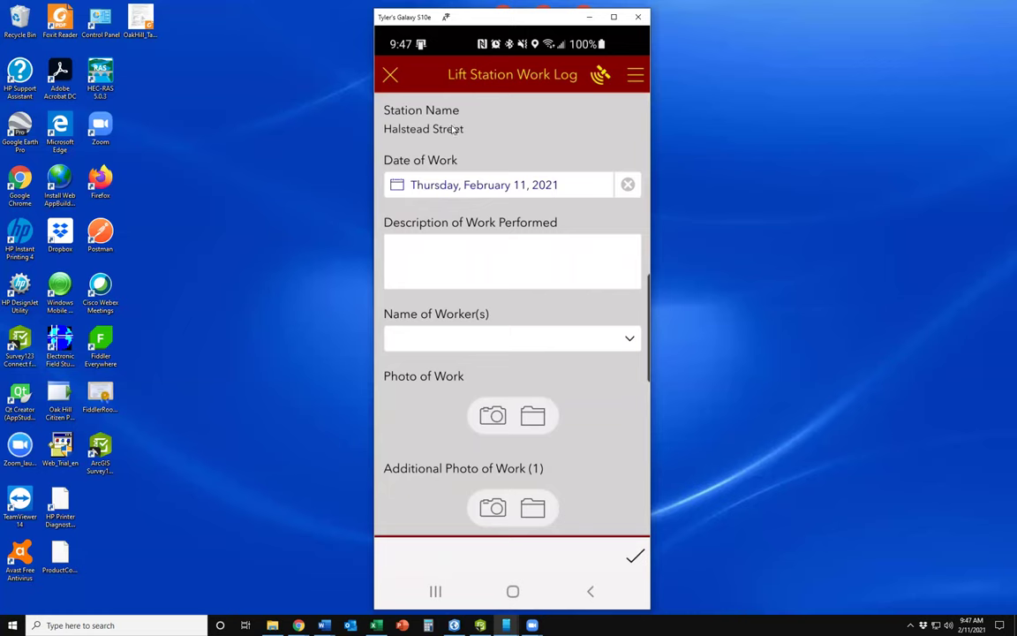
- Leave the date of work at February 11, 2021 and describe the work performed as "Pulled pump number one and replaced with spare pump."
click(512, 186)
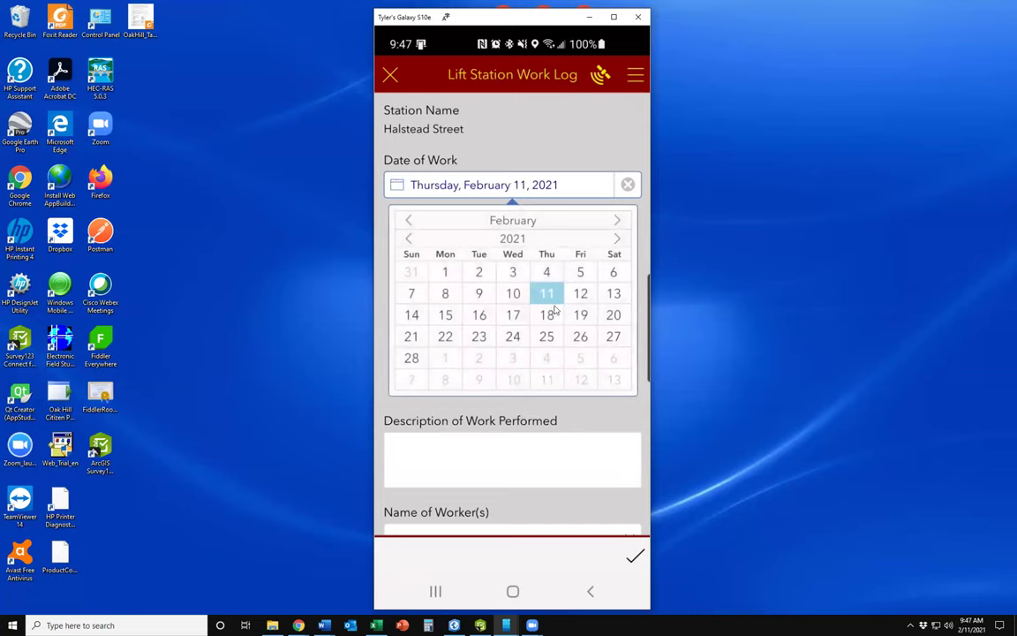
click(532, 189)
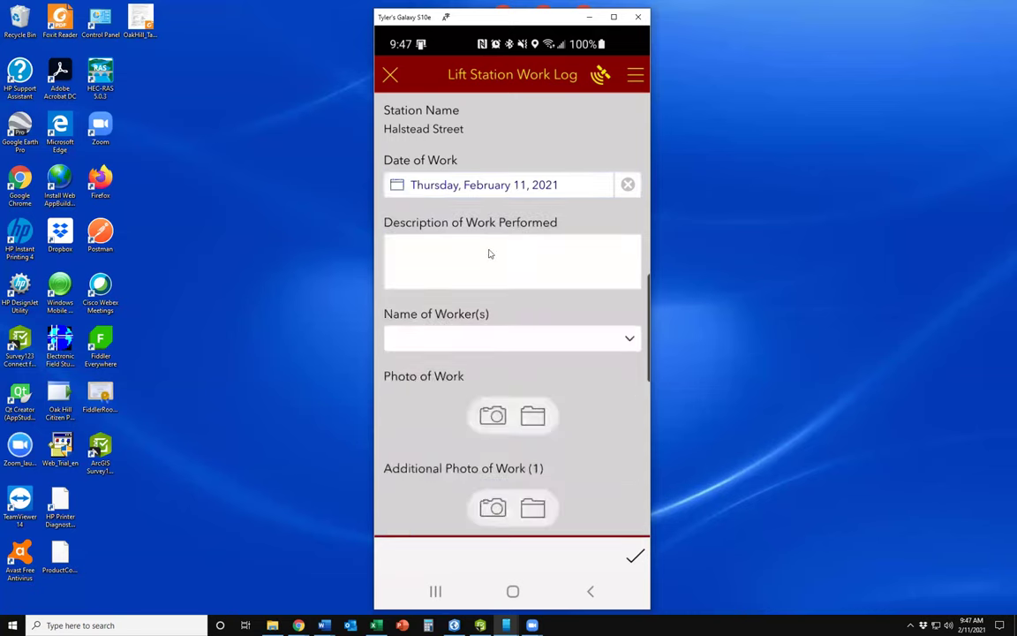
click(489, 254)
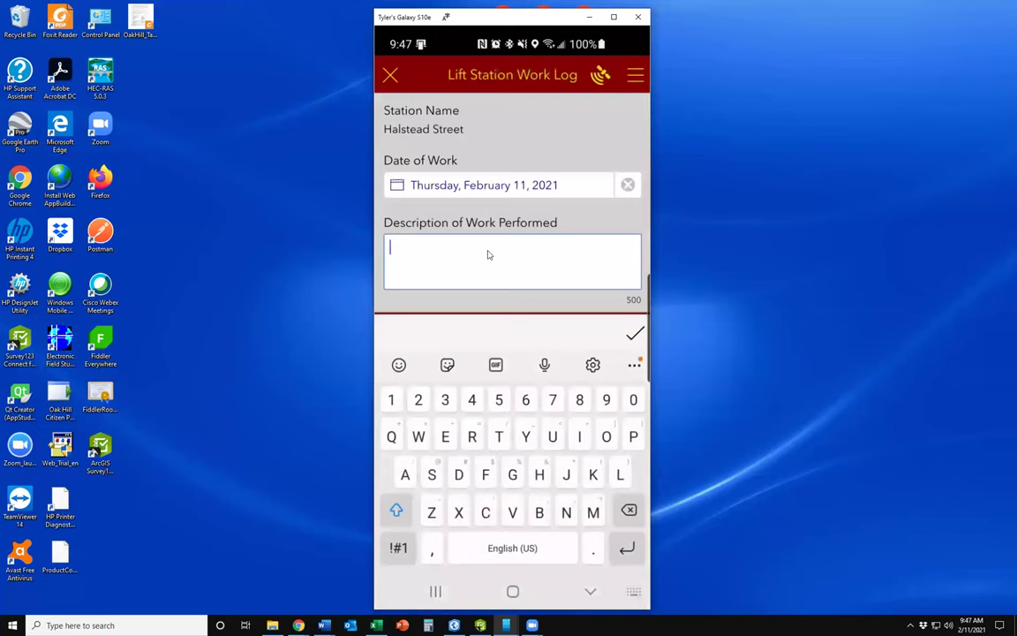
text(Pul)
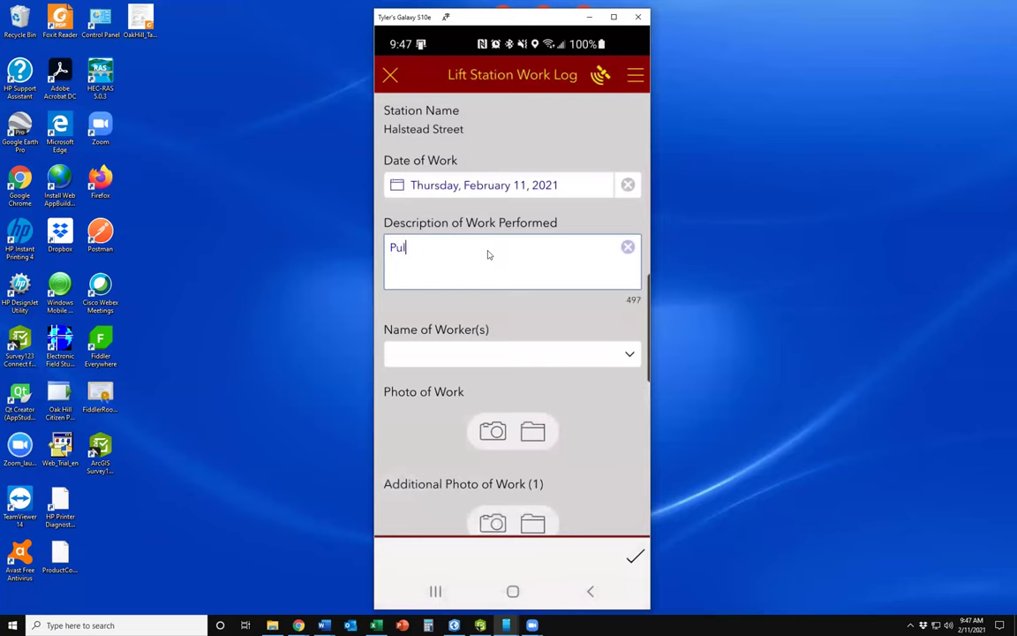
text(led pump number on)
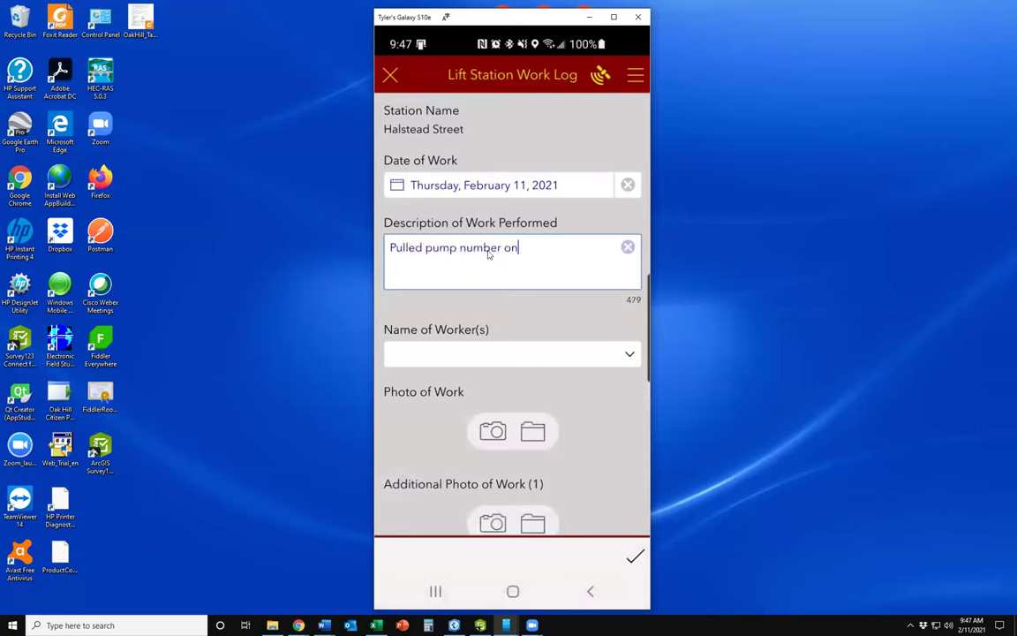
text(e and replaced with)
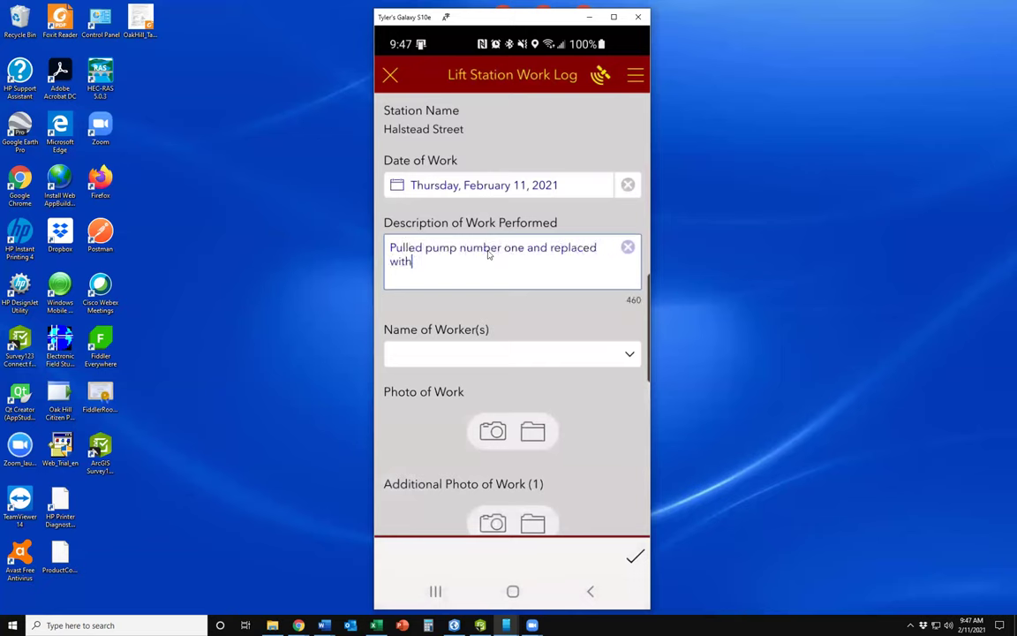
text( spare pump.)
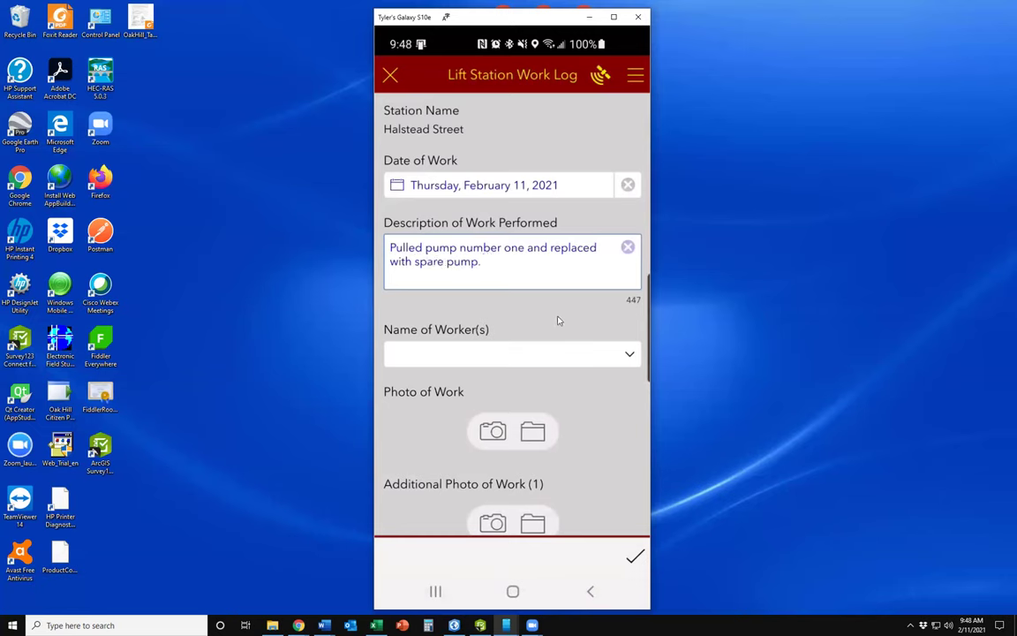
- Select the second, fourth and sixth workers listed as the people who performed the work
click(552, 352)
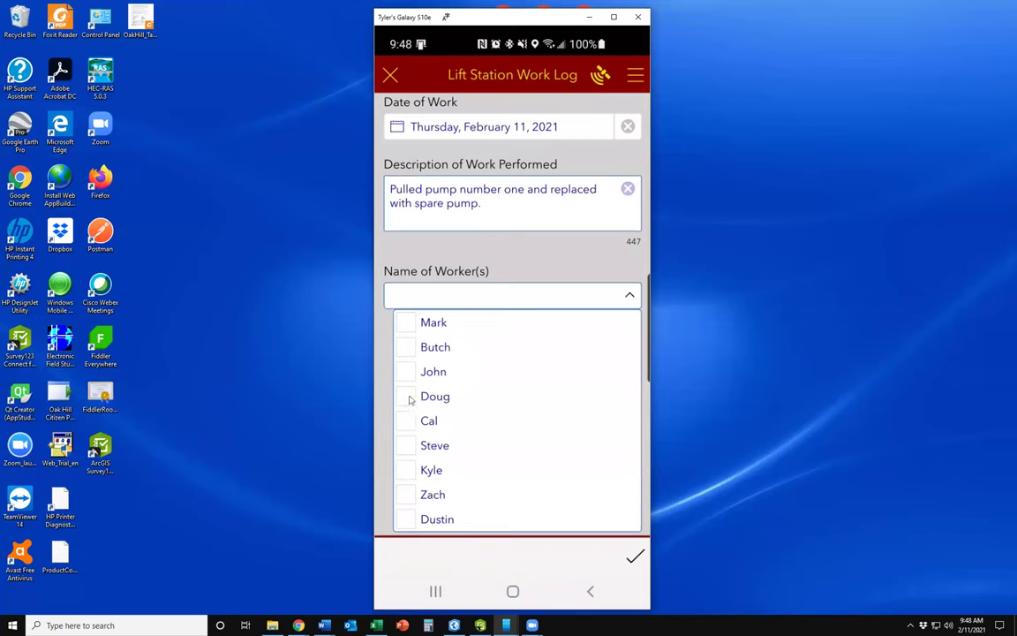
click(408, 333)
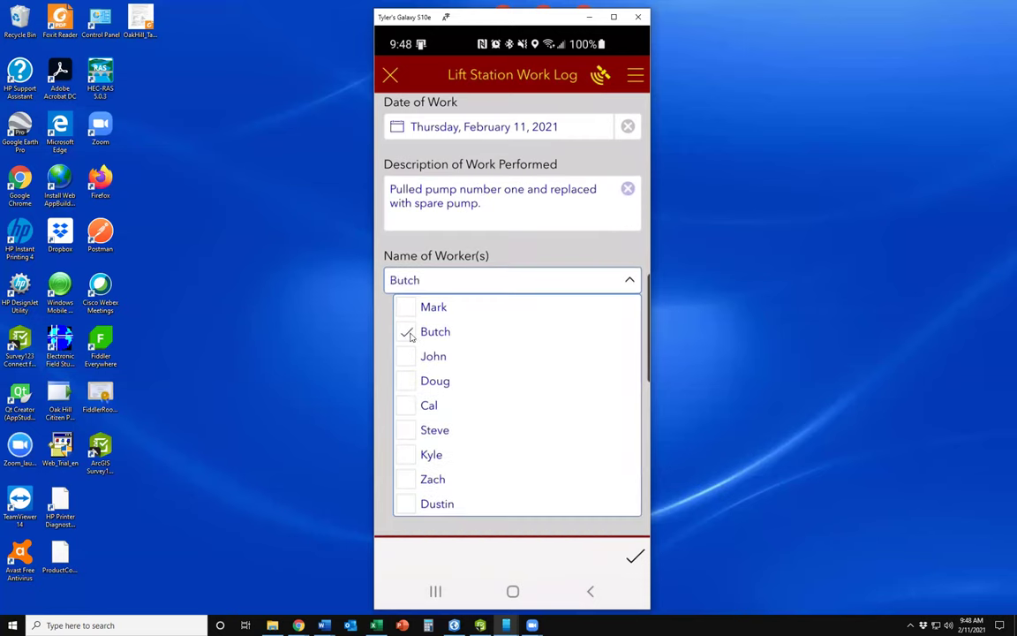
click(407, 382)
click(408, 431)
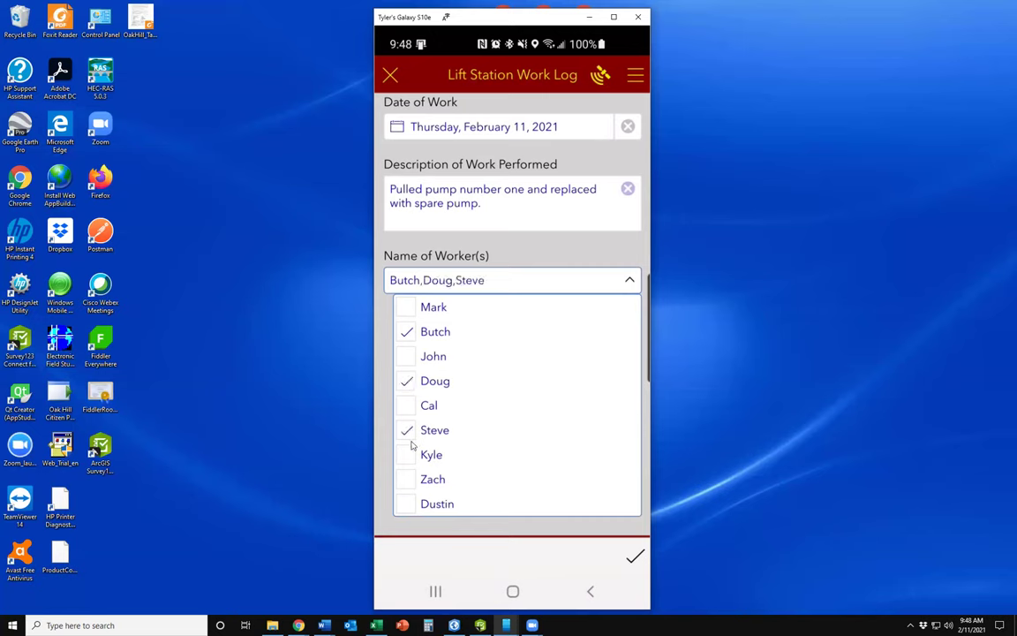
click(553, 277)
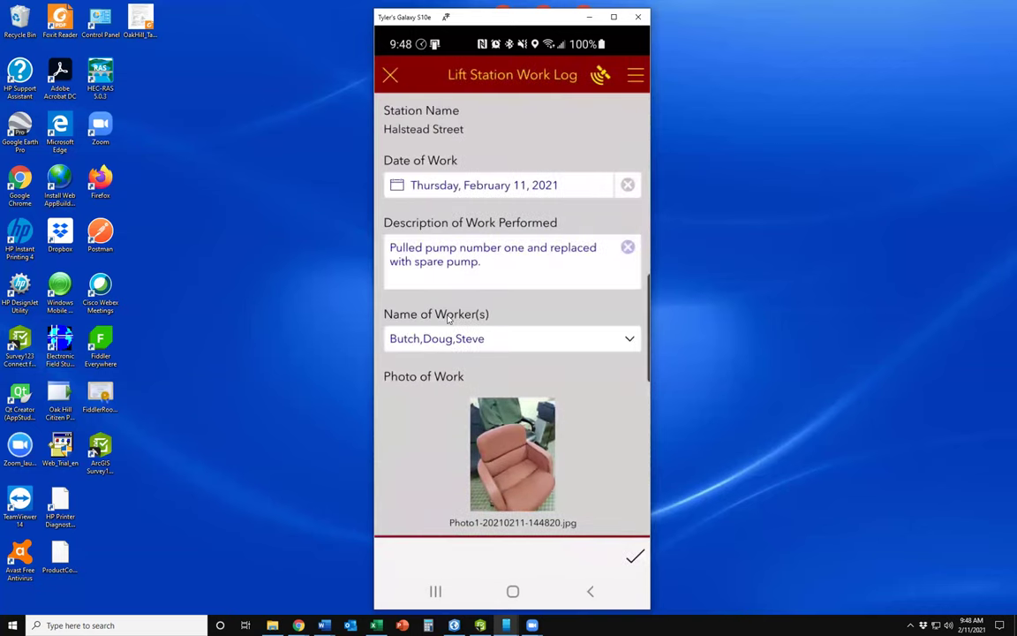
- Capture a photo of the work and one additional photo, and send the completed work log immediately
scroll(448, 320, down, 5)
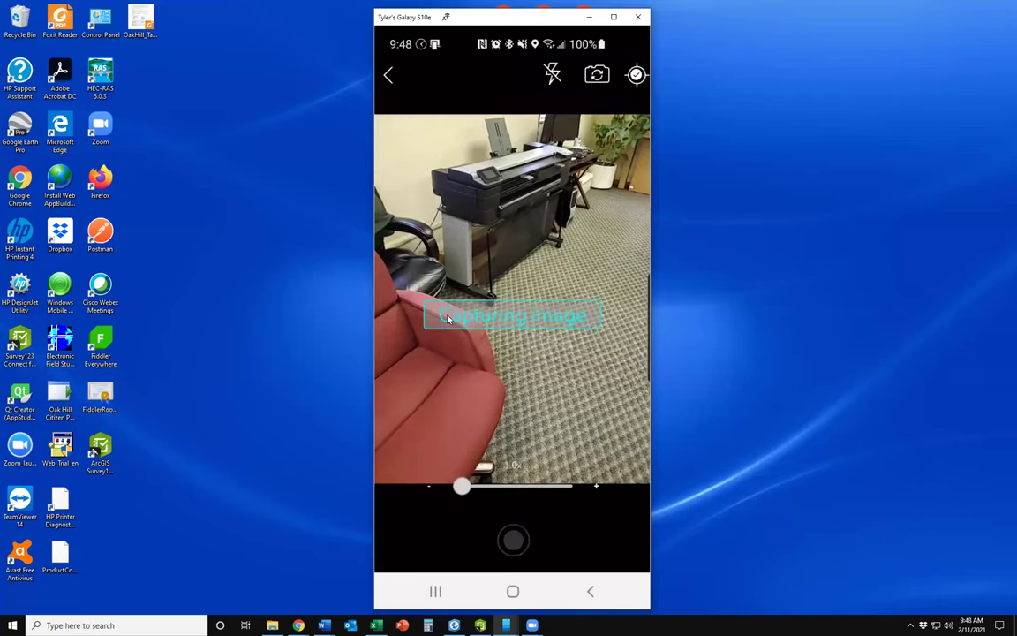
scroll(448, 320, down, 5)
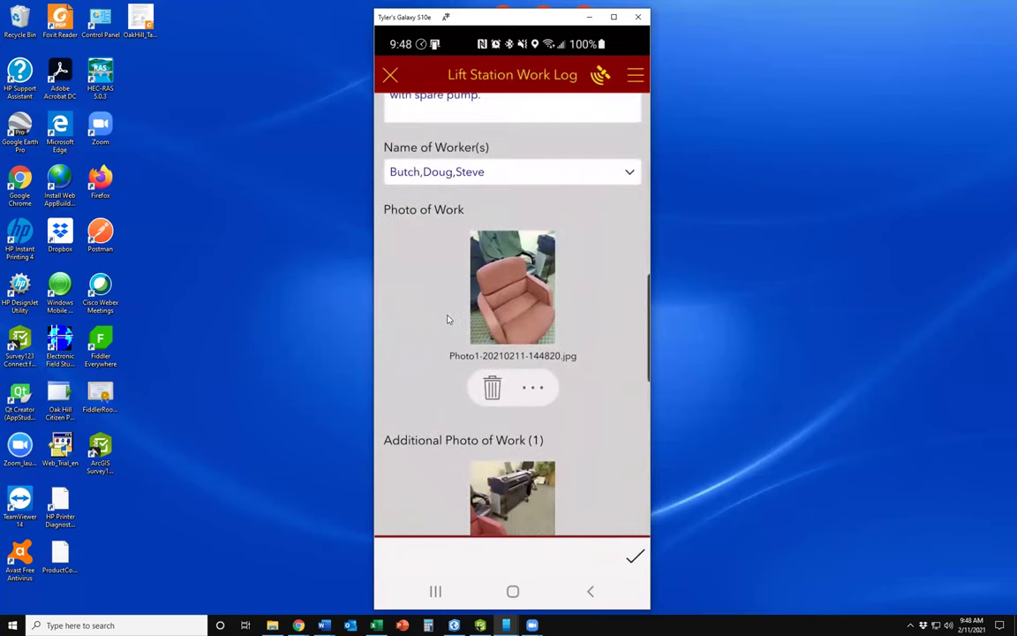
click(635, 556)
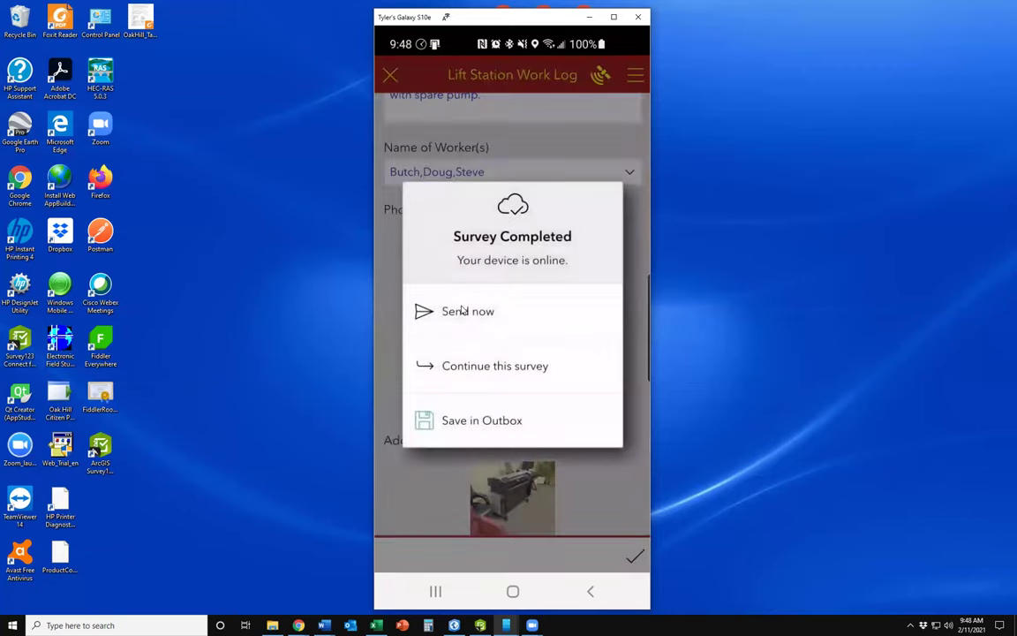
click(464, 311)
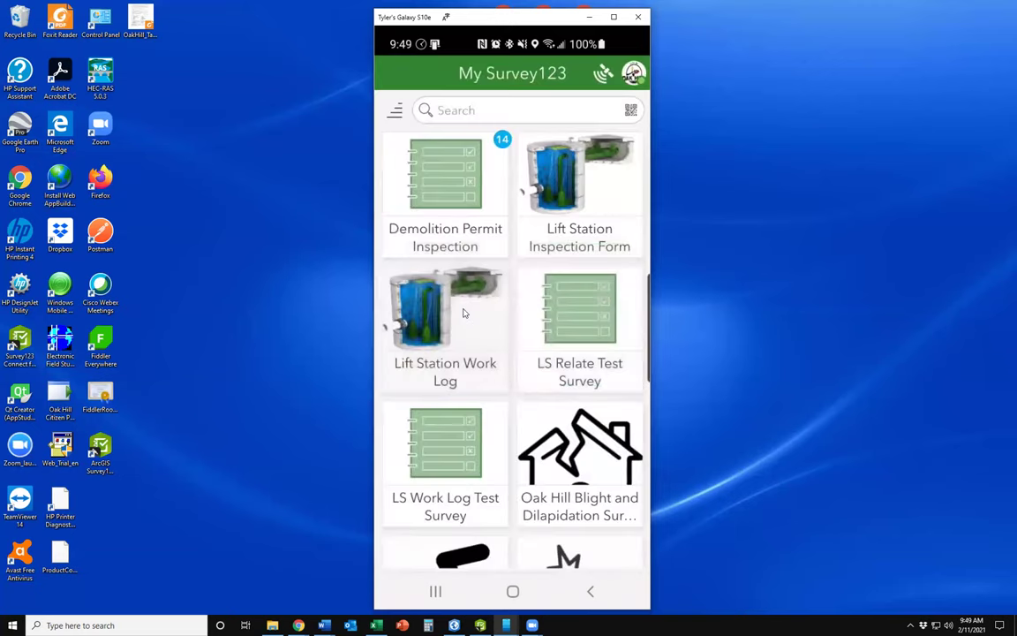
- Switch back to Field Maps, open the Halstead Street station for editing, examine its station and pump attributes, and leave without saving
key(alt+s)
click(463, 313)
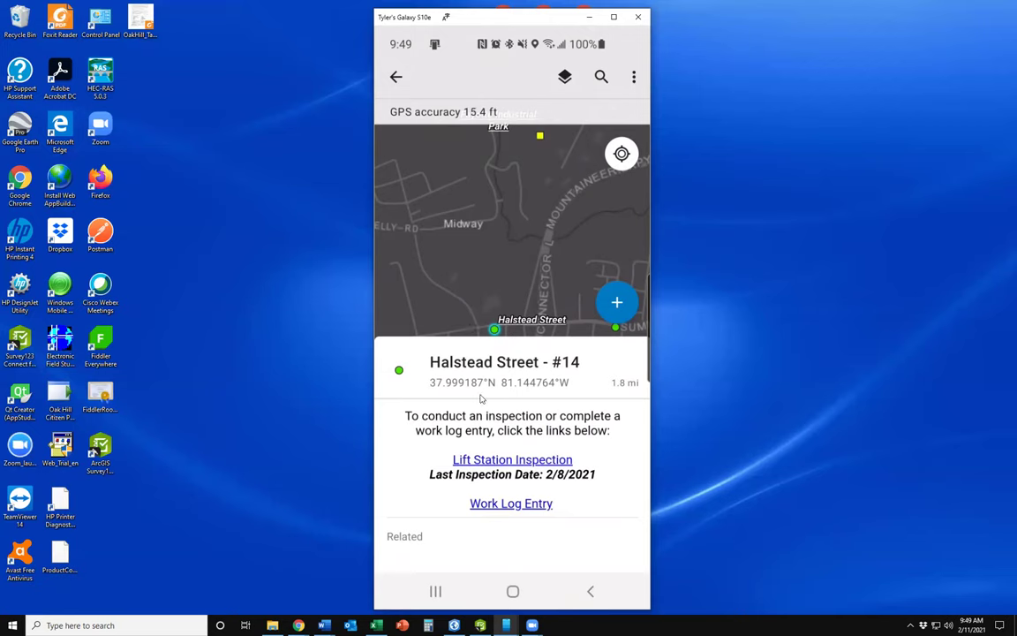
scroll(481, 399, down, 5)
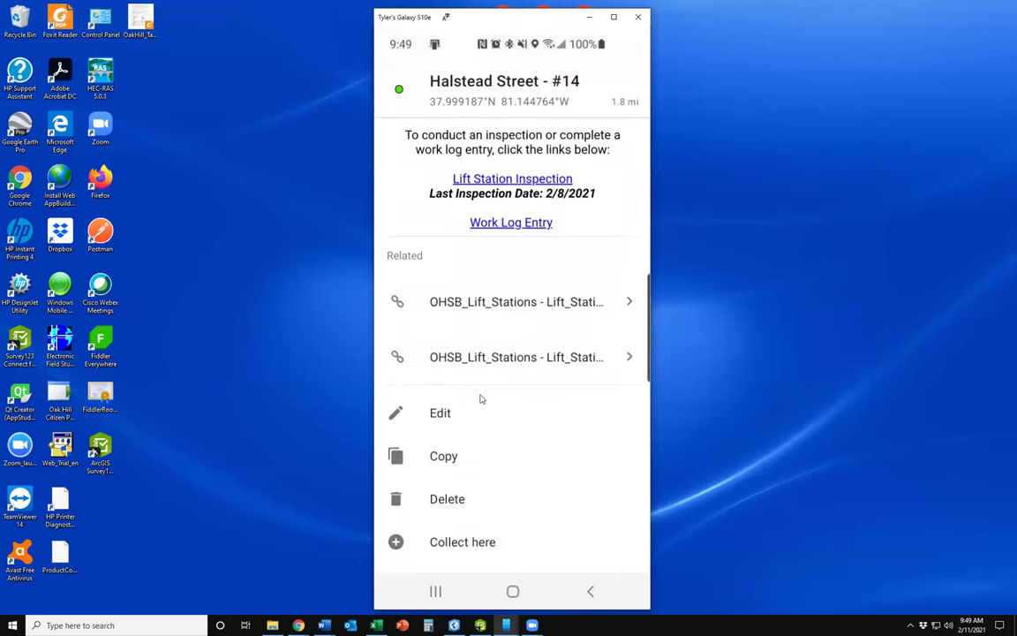
click(481, 400)
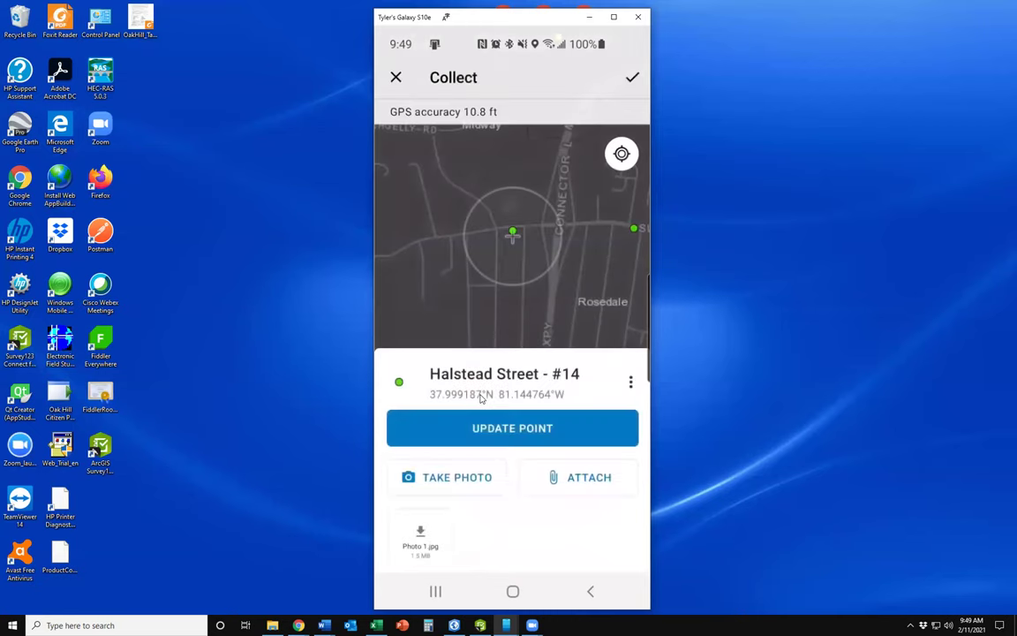
scroll(481, 399, down, 5)
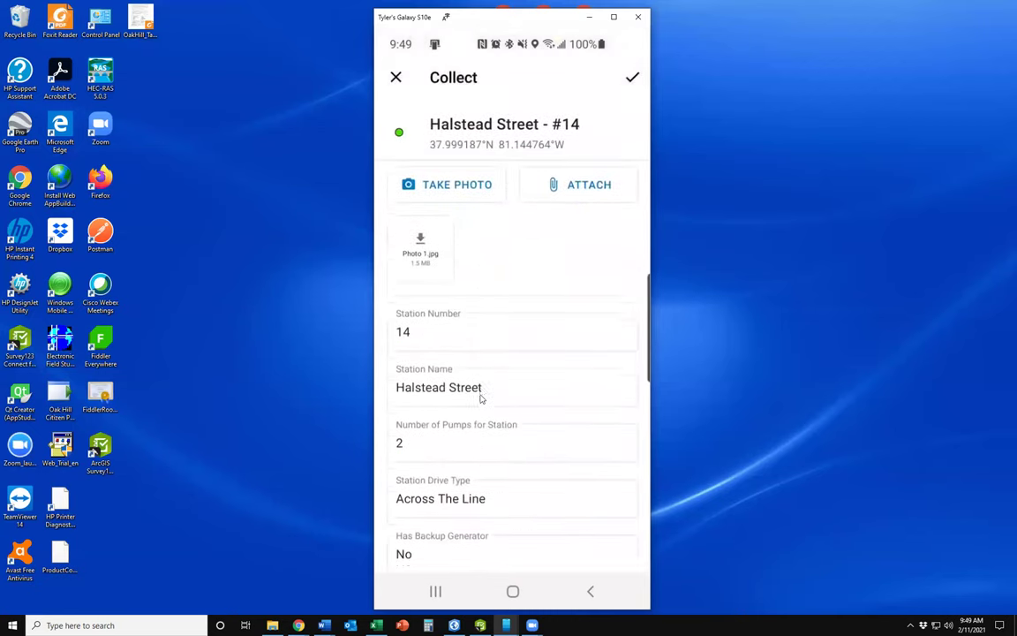
scroll(481, 399, down, 5)
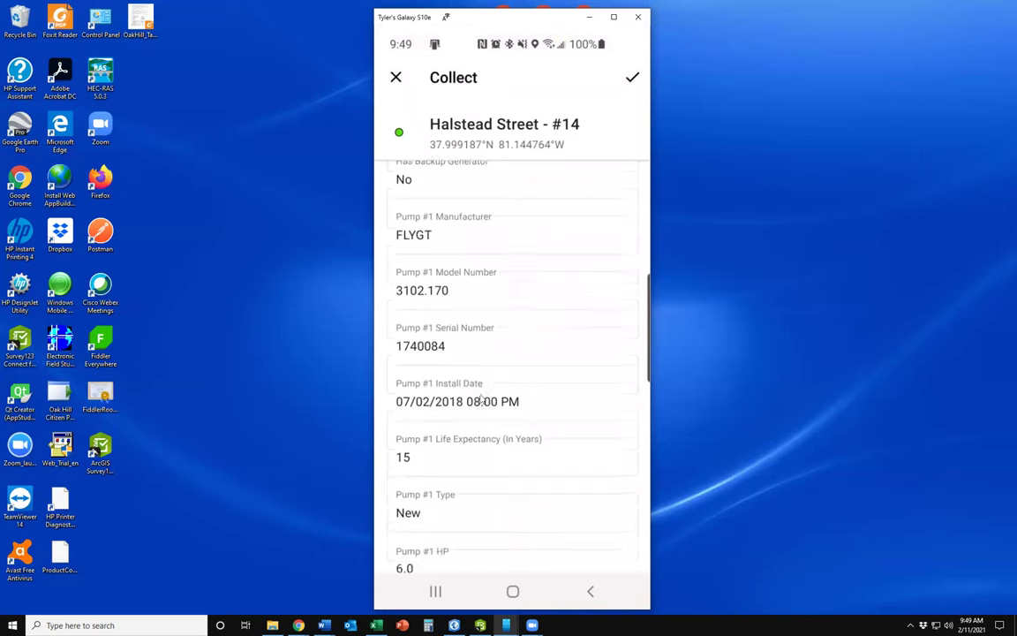
scroll(481, 399, down, 2)
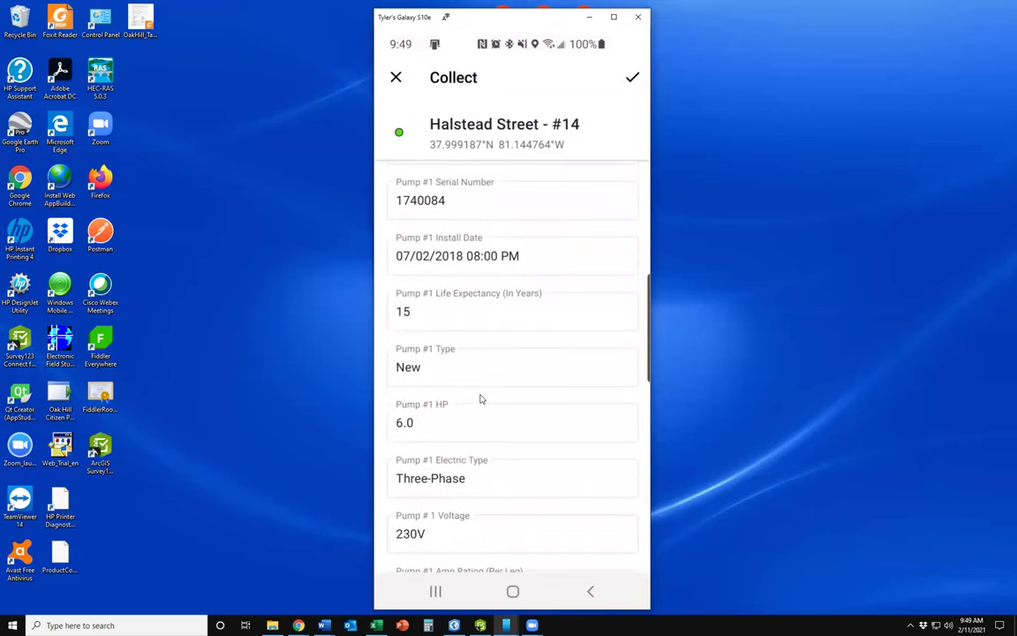
scroll(481, 399, down, 10)
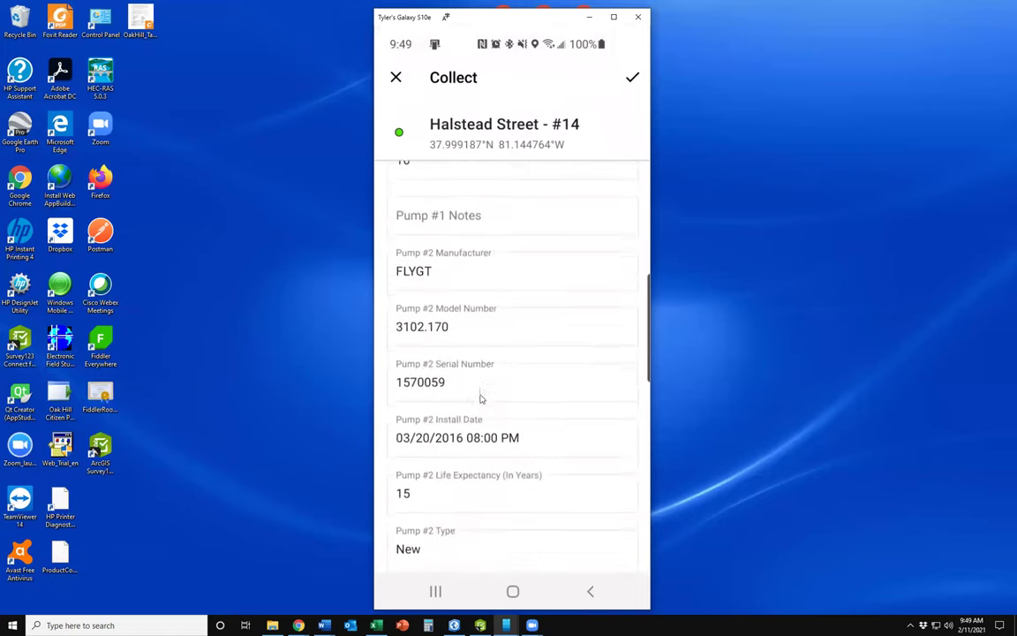
scroll(481, 399, up, 10)
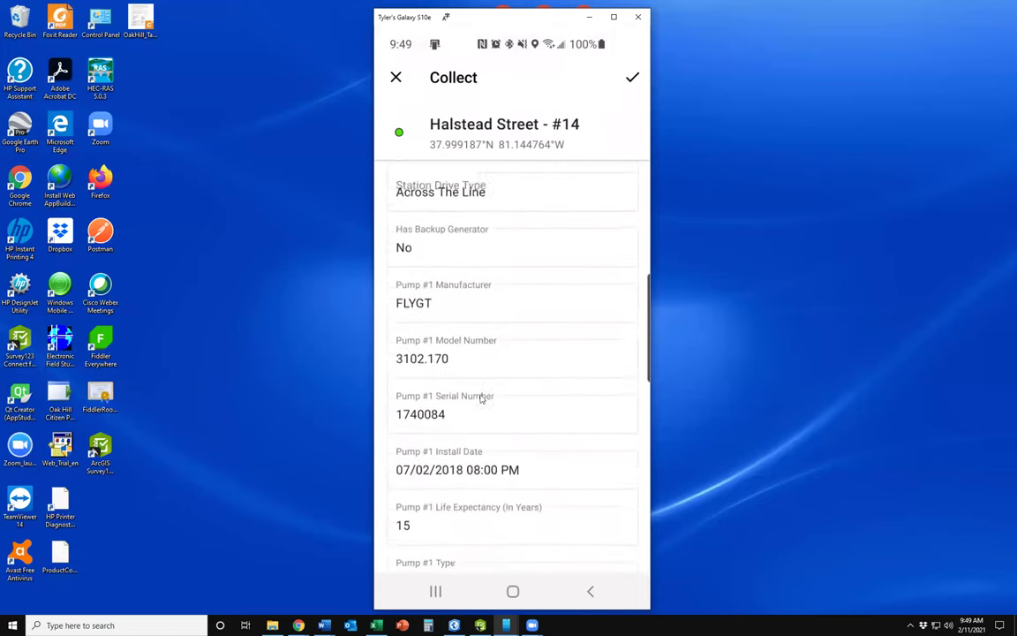
key(Escape)
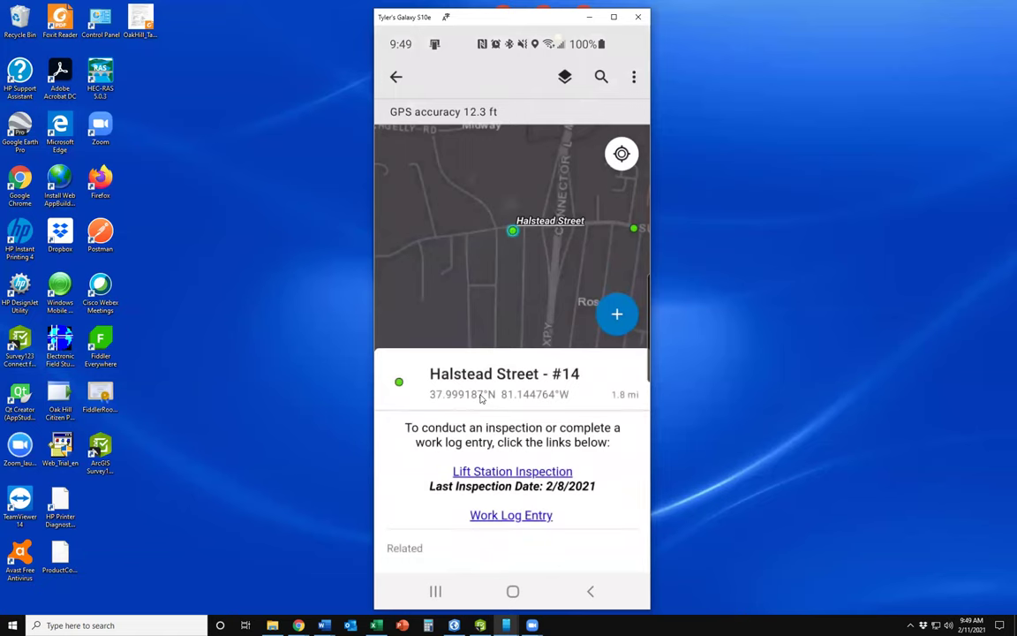
- Leave Field Maps, switch to the Lift Station Inspection Dashboard in Chrome and reload it
middle_click(482, 399)
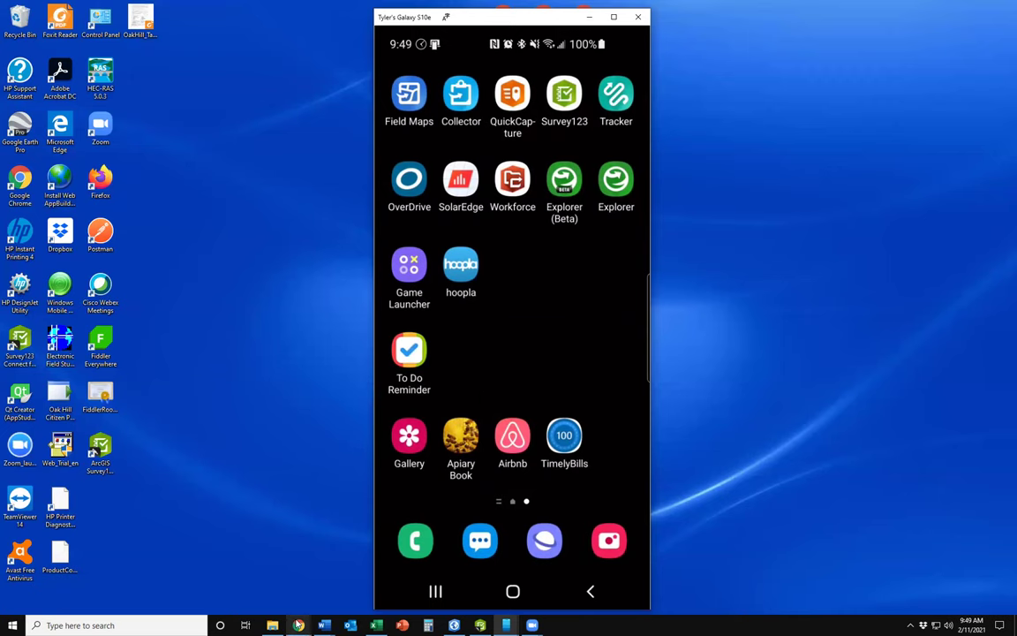
mouse_move(298, 625)
click(315, 517)
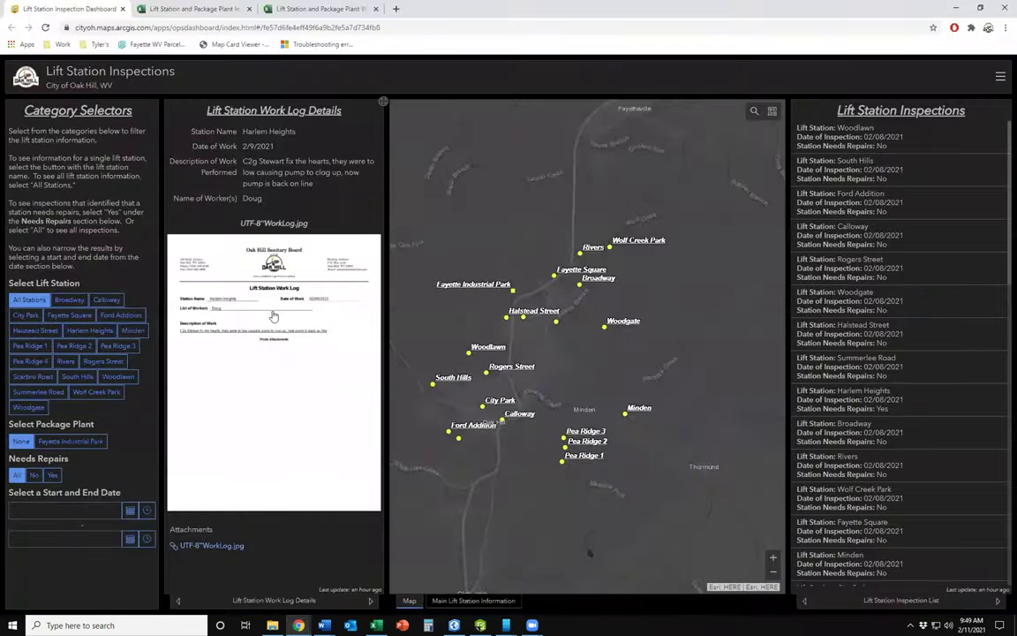
click(45, 27)
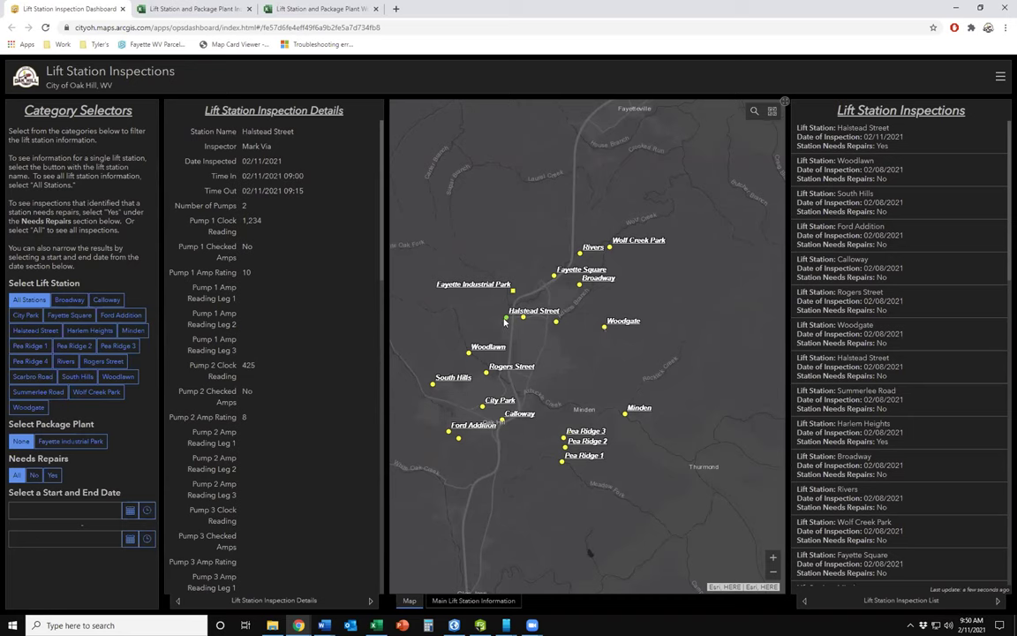
- Look over the station map and filter the dashboard to the Halstead Street lift station
scroll(508, 322, up, 1)
scroll(506, 325, down, 1)
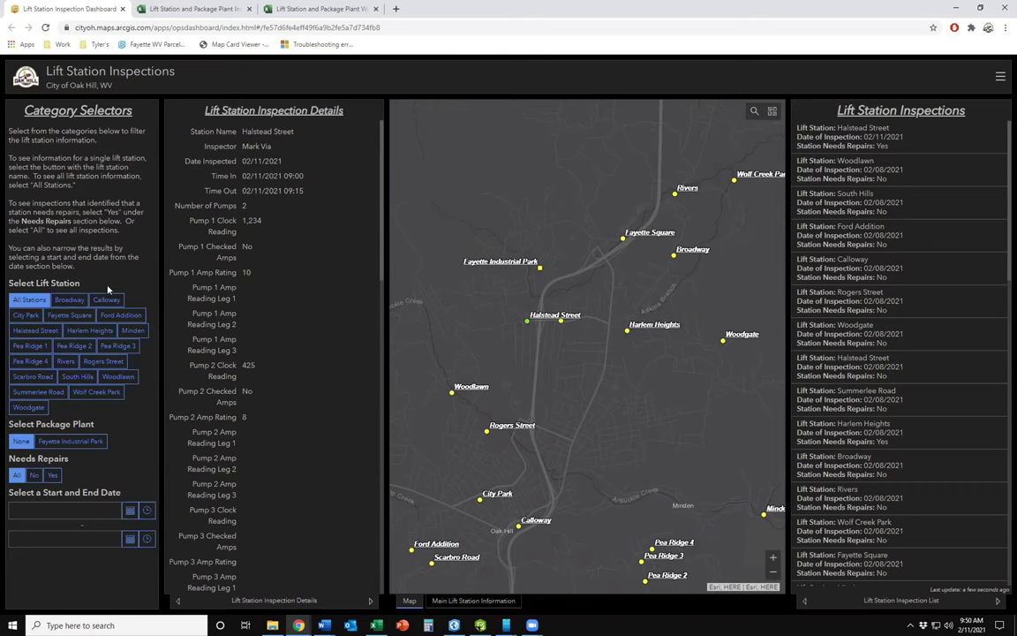
scroll(538, 331, down, 1)
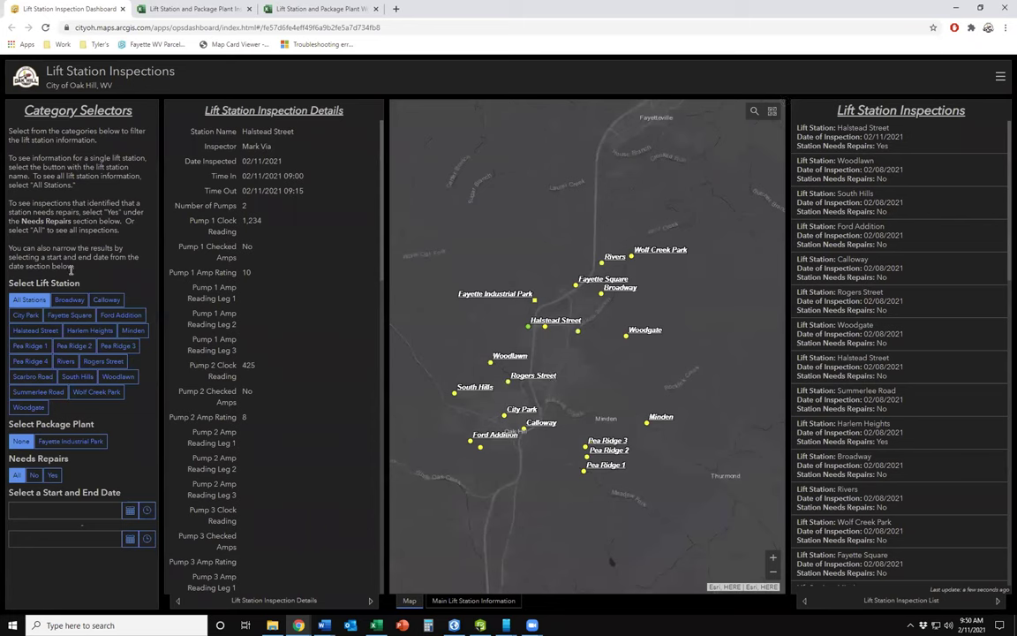
click(27, 332)
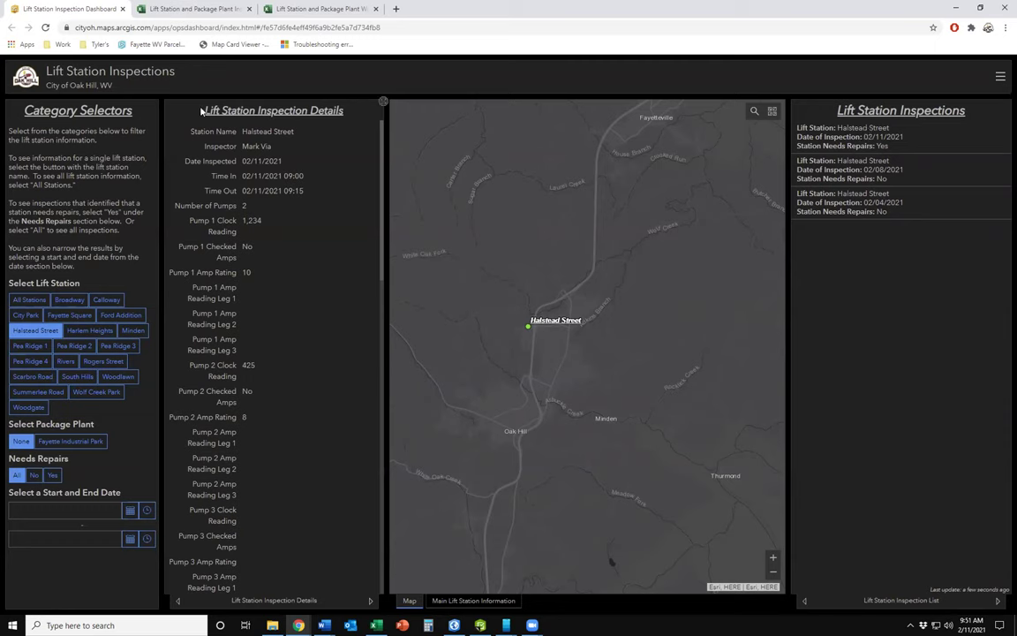
- View the details of the Halstead Street inspections dated 02/11/2021, 02/08/2021 and 02/04/2021, and return to the 02/08/2021 one
drag(181, 102, 348, 115)
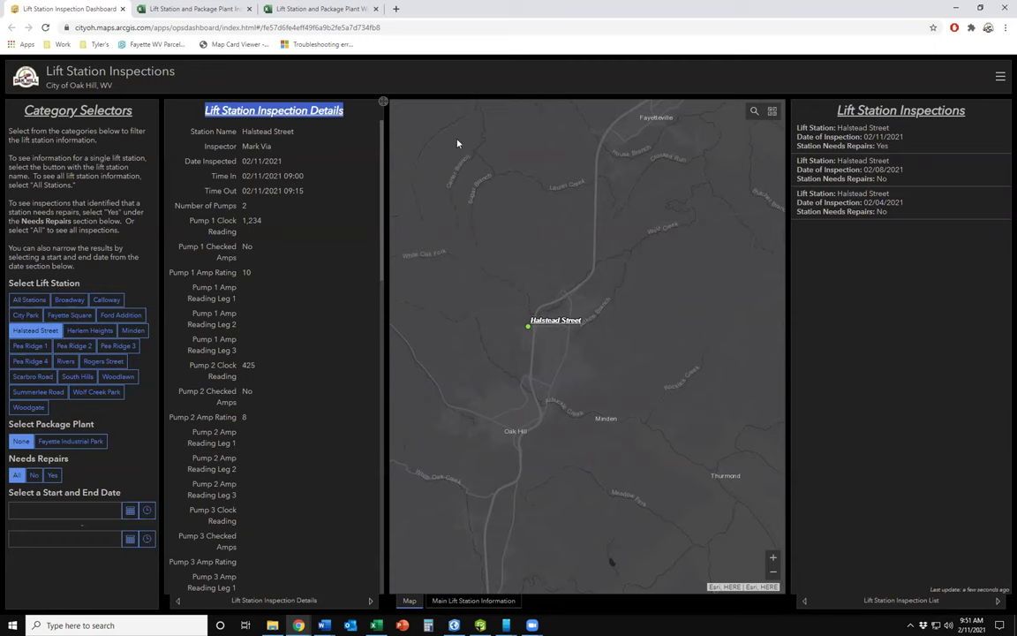
click(835, 137)
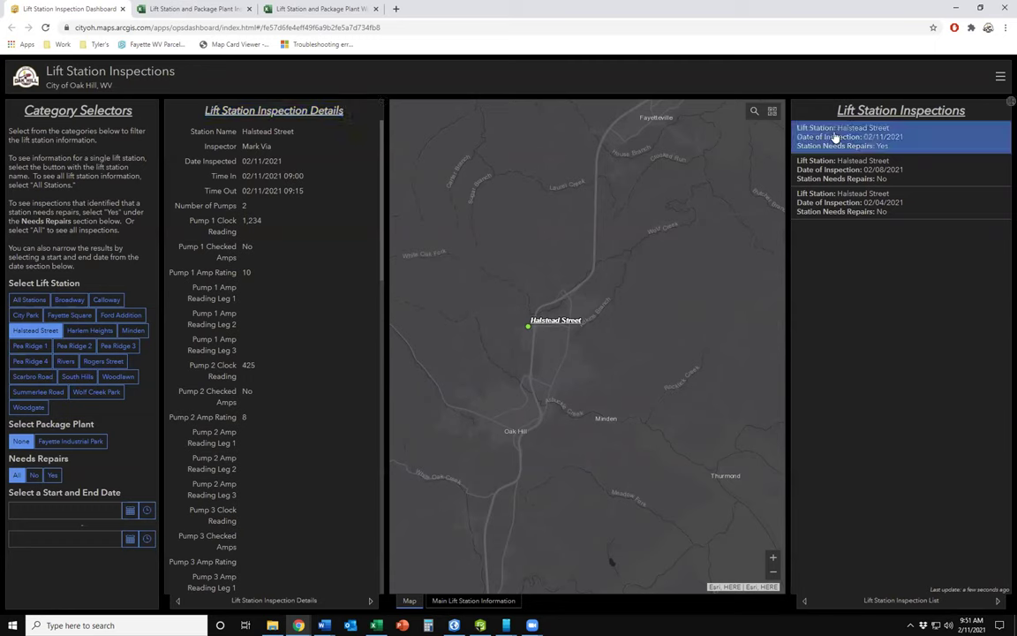
click(843, 173)
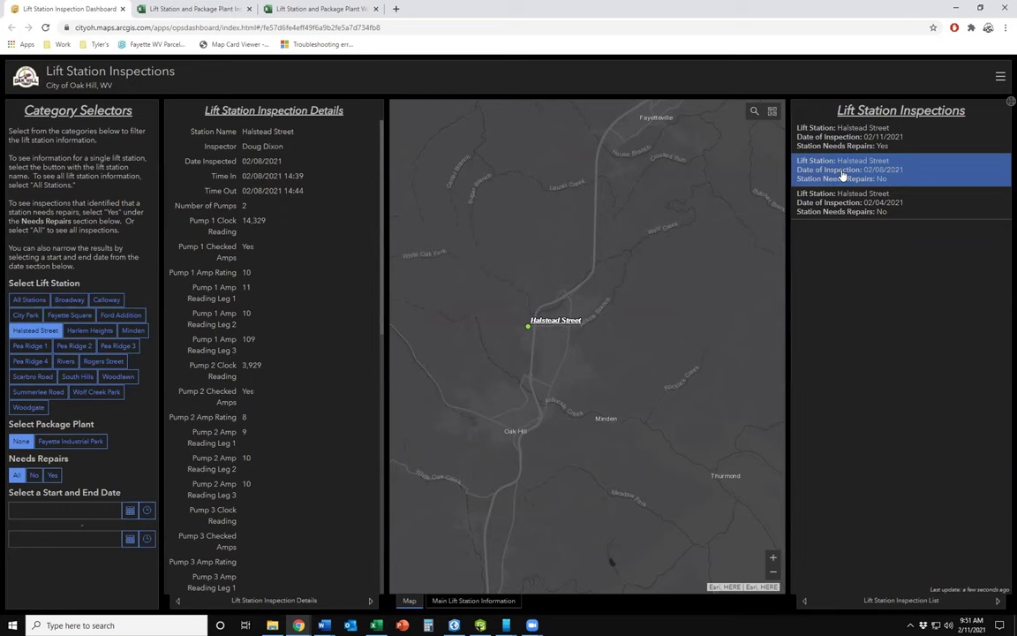
click(844, 210)
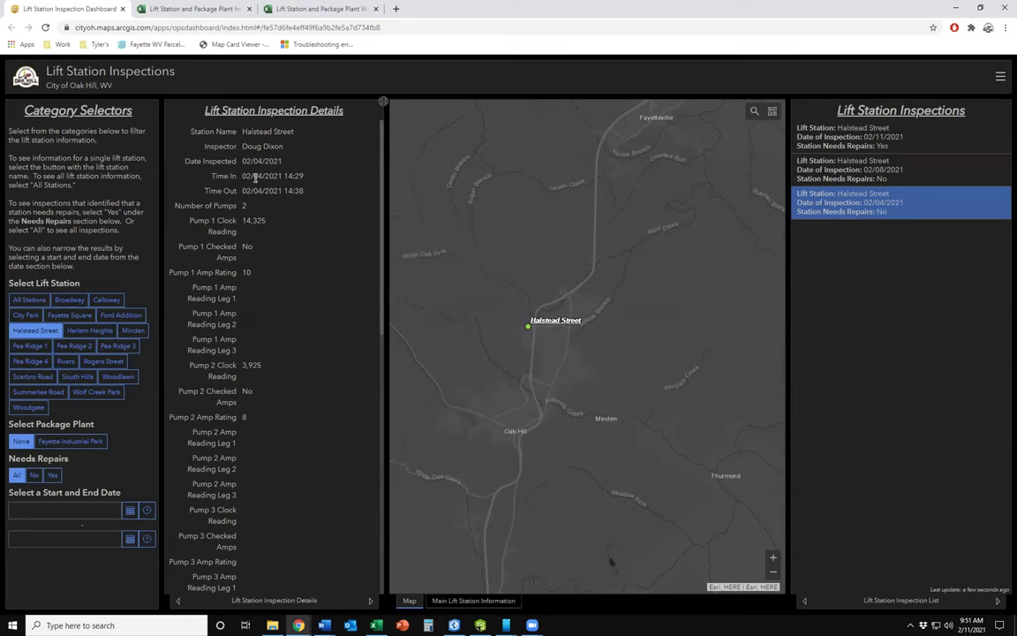
click(821, 175)
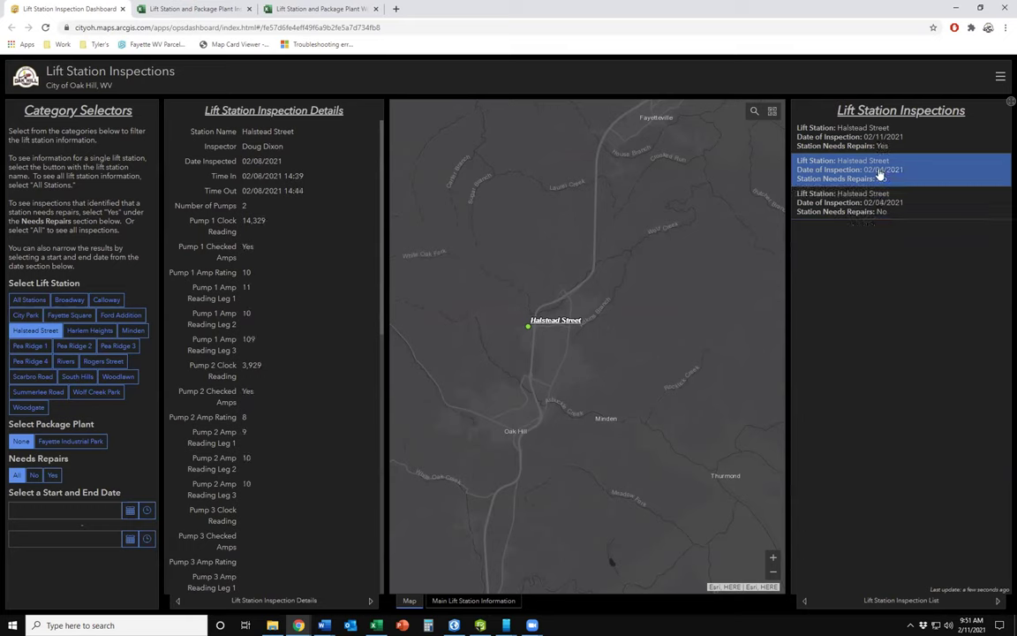
- Read through the pump, generator and maintenance details of the 02/08/2021 Halstead Street inspection
scroll(300, 254, down, 6)
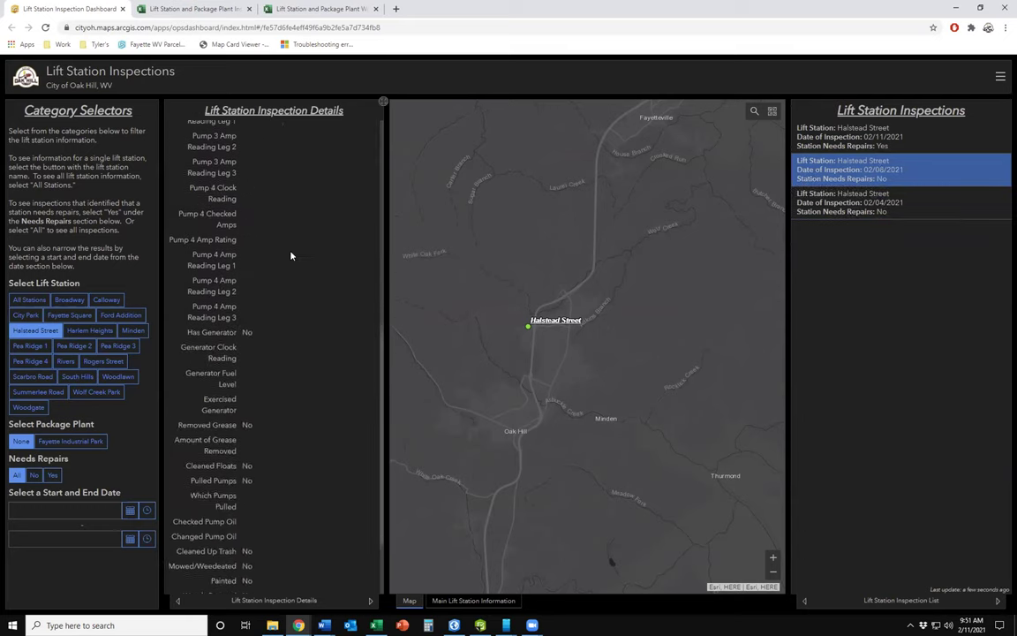
scroll(293, 258, up, 5)
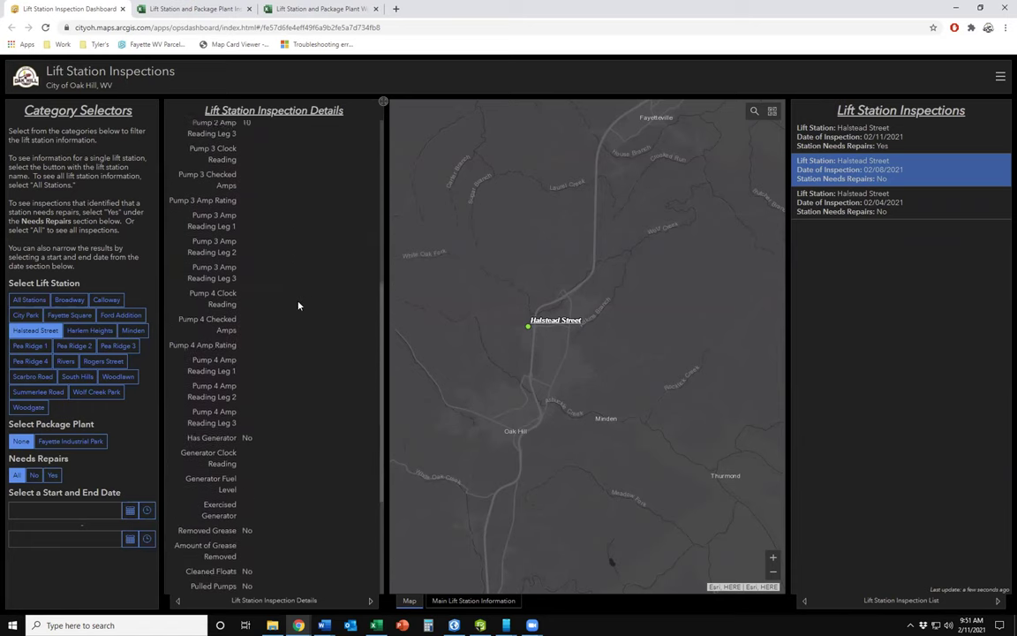
scroll(298, 306, up, 3)
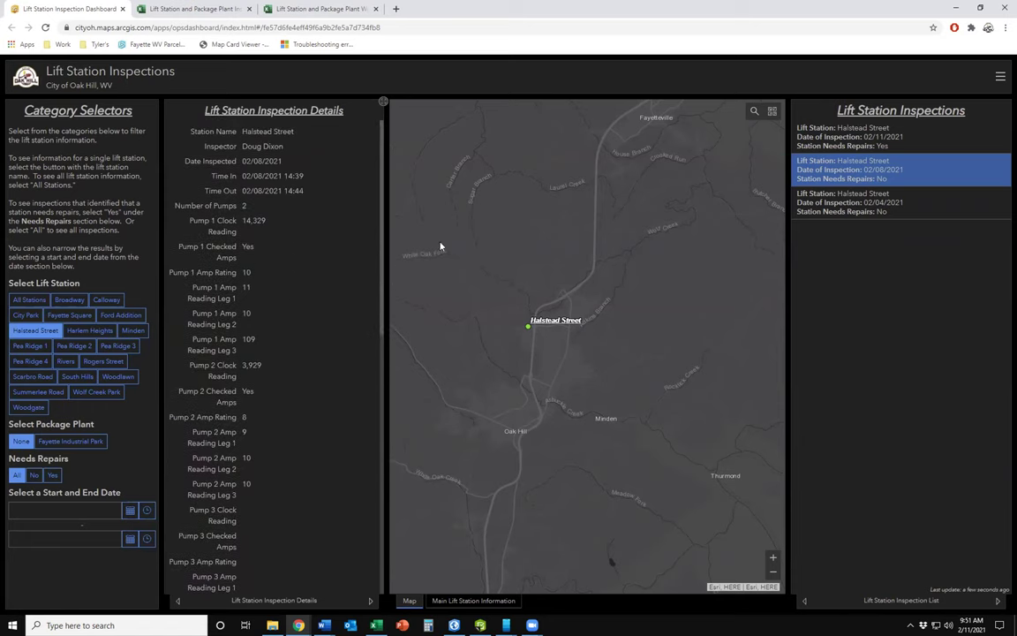
- View the 02/11/2021 Halstead Street inspection details down to the attached photo, and show all stations on the map again
click(861, 150)
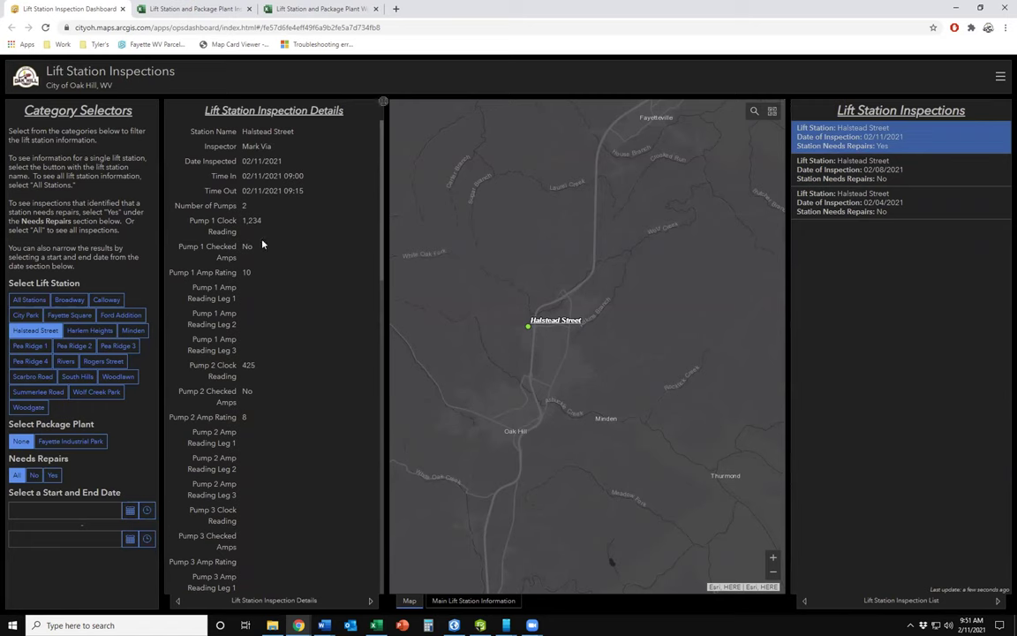
scroll(256, 239, down, 3)
scroll(265, 251, down, 10)
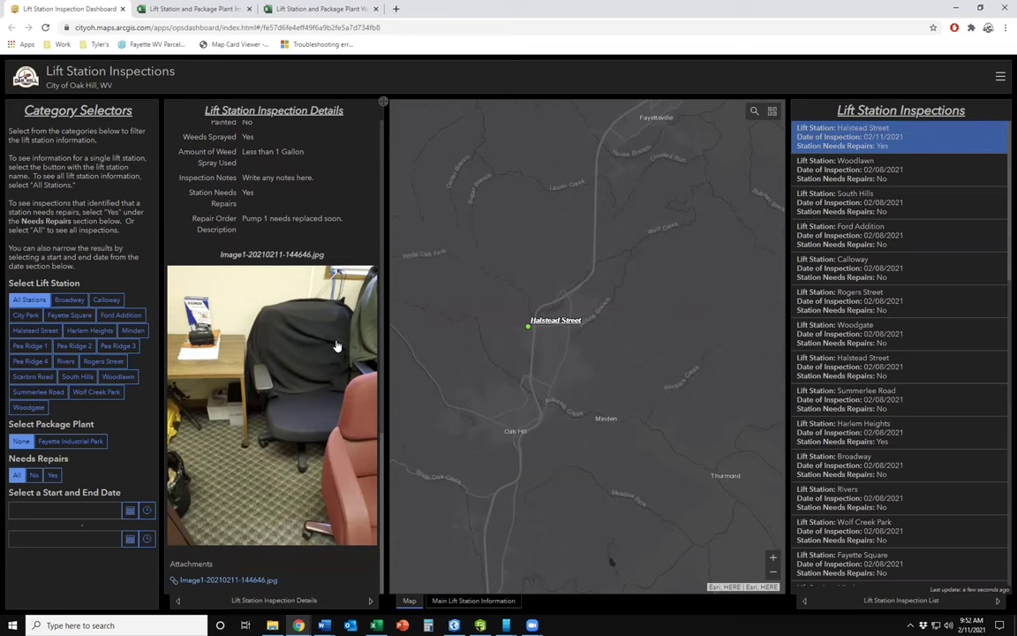
click(856, 138)
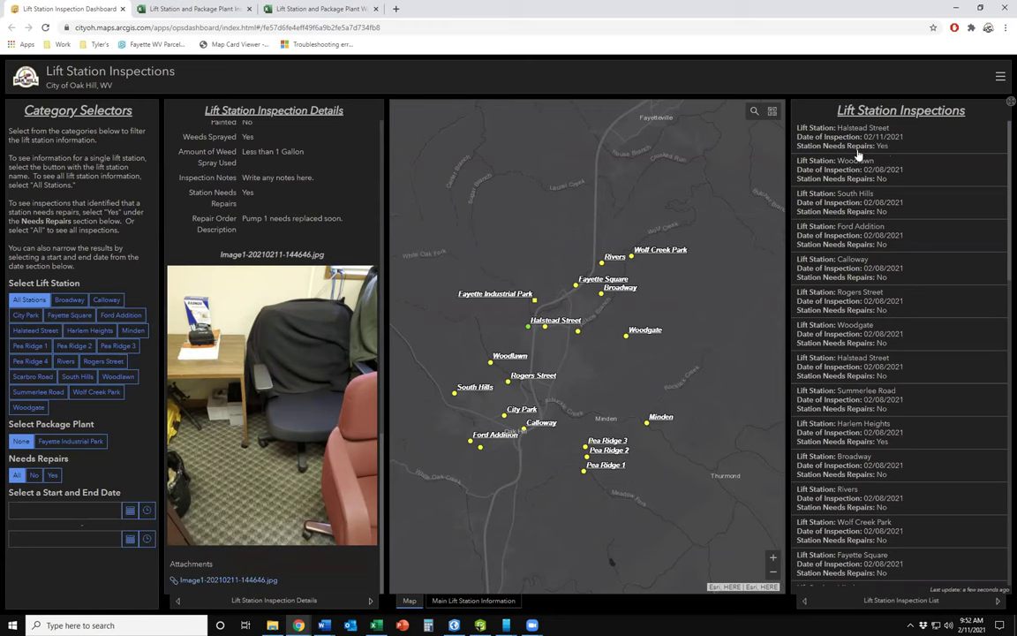
- Filter to inspections that need repairs, check the repair order description for Halstead Street, and restore the full inspection list
click(53, 475)
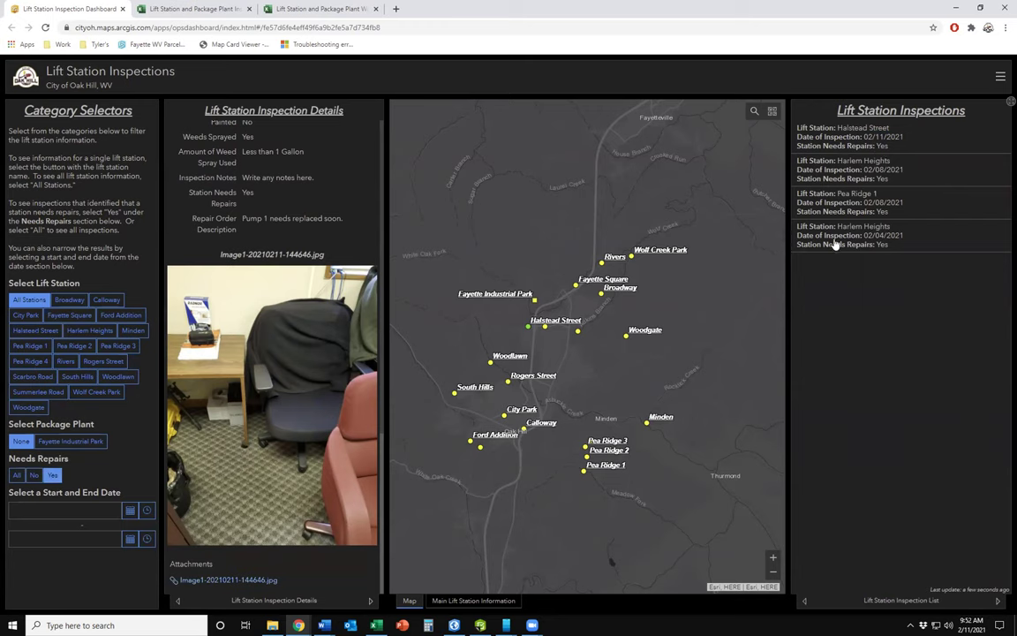
click(859, 141)
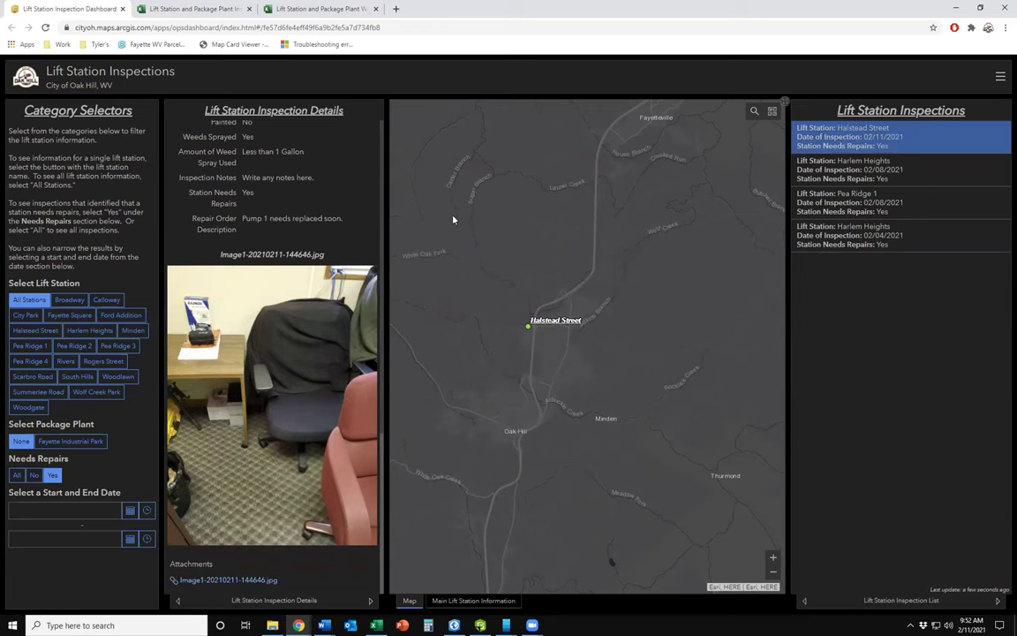
drag(189, 225, 376, 224)
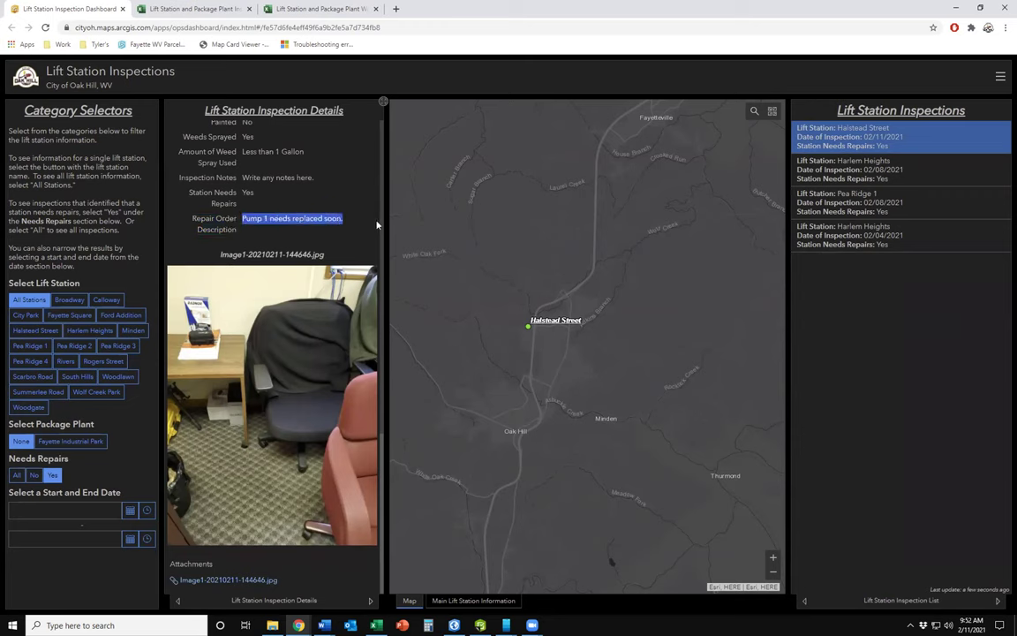
click(327, 228)
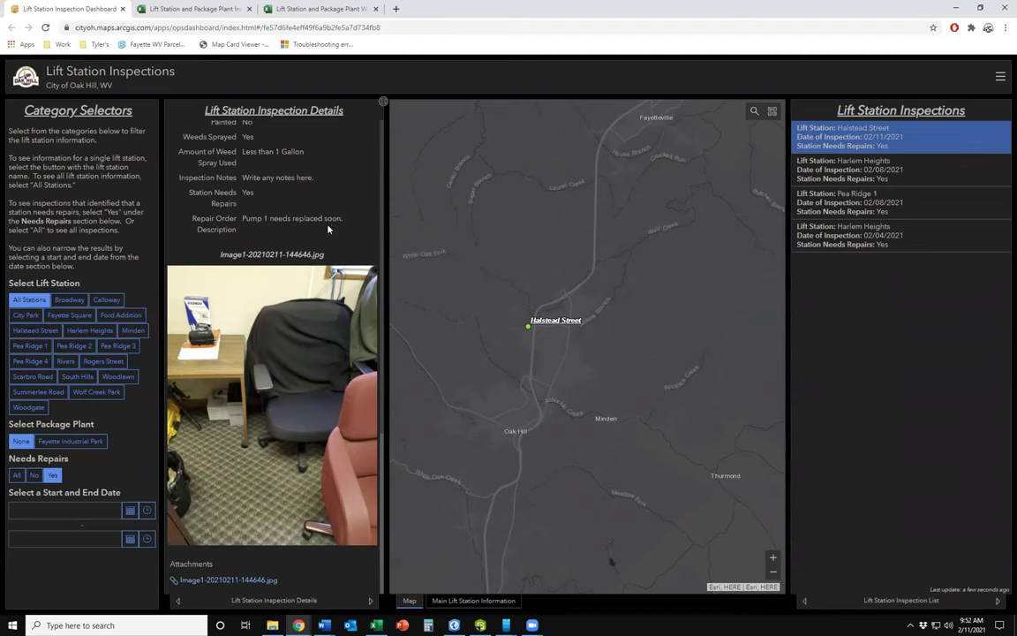
click(18, 477)
click(894, 137)
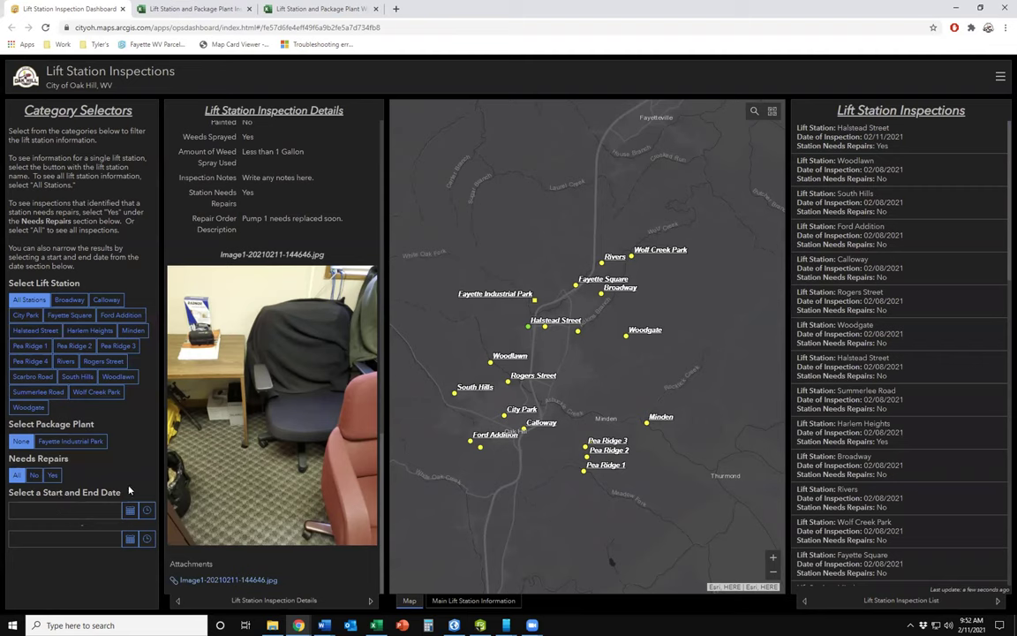
- Filter the inspections to the date range 2/1/2021 through 2/5/2021
scroll(923, 424, down, 2)
scroll(901, 528, up, 3)
click(58, 509)
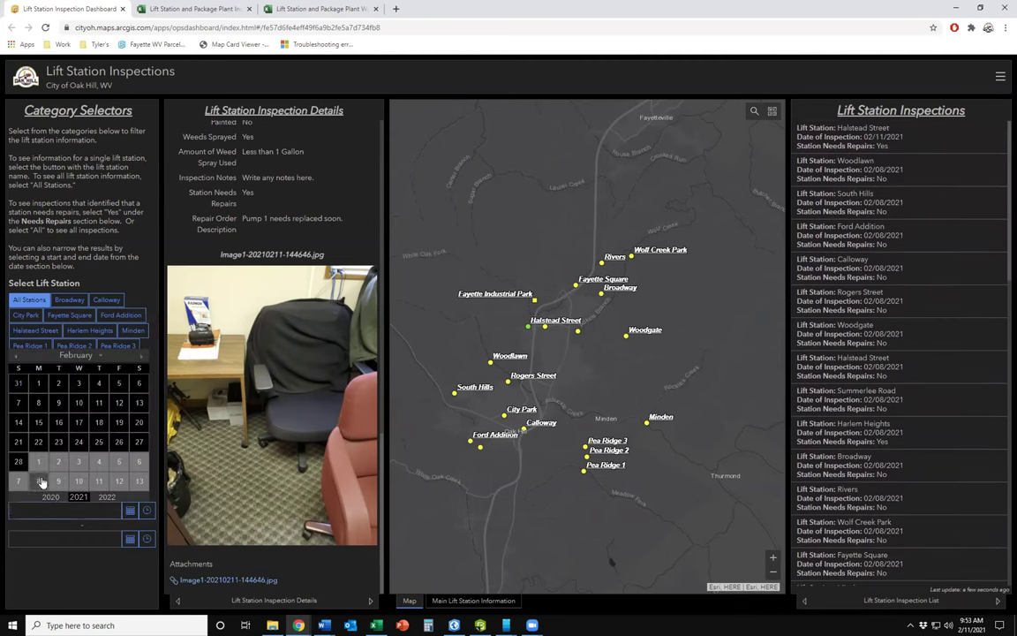
click(38, 386)
click(52, 530)
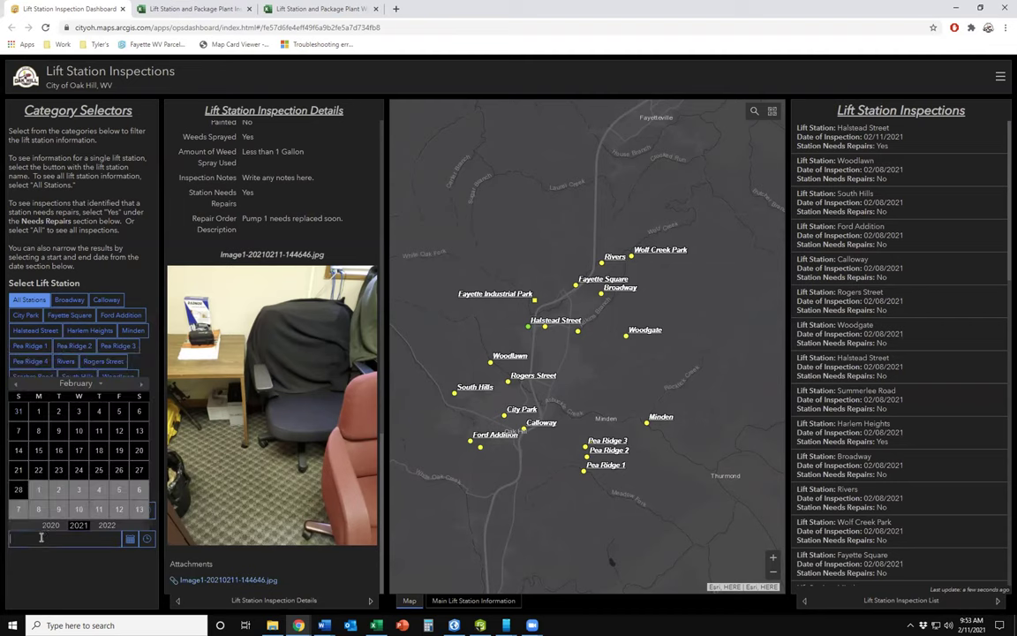
click(117, 412)
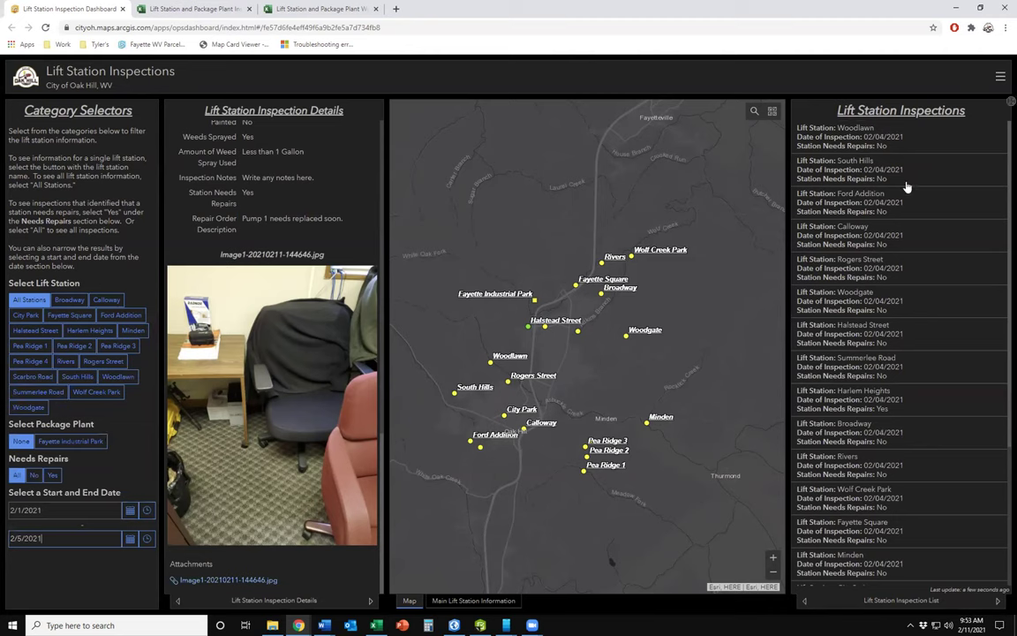
- Look through the inspections listed for the selected date range, and clear the start and end dates
scroll(898, 268, down, 1)
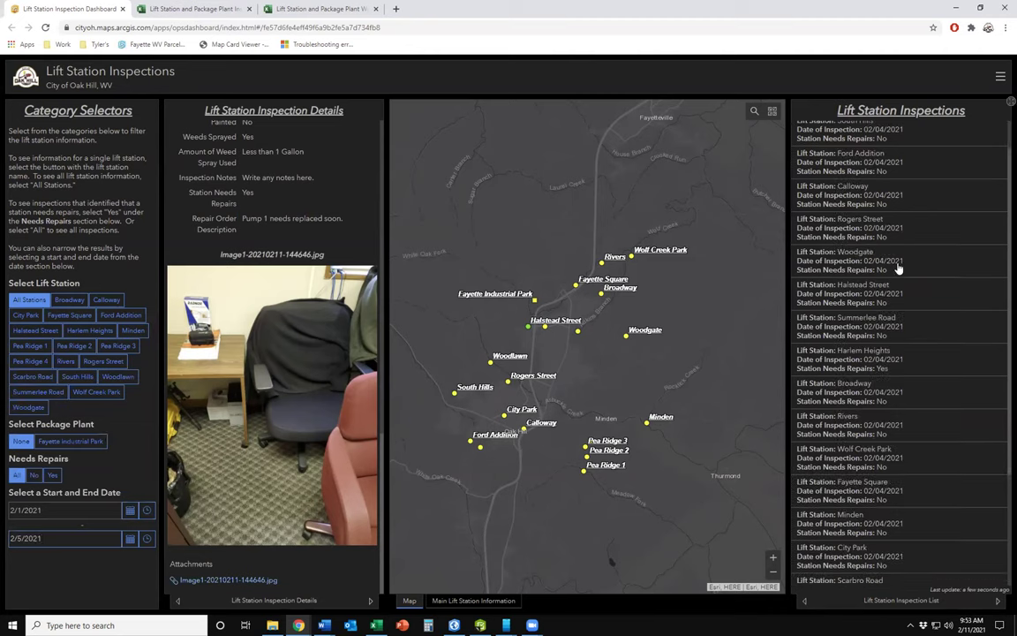
scroll(887, 474, down, 4)
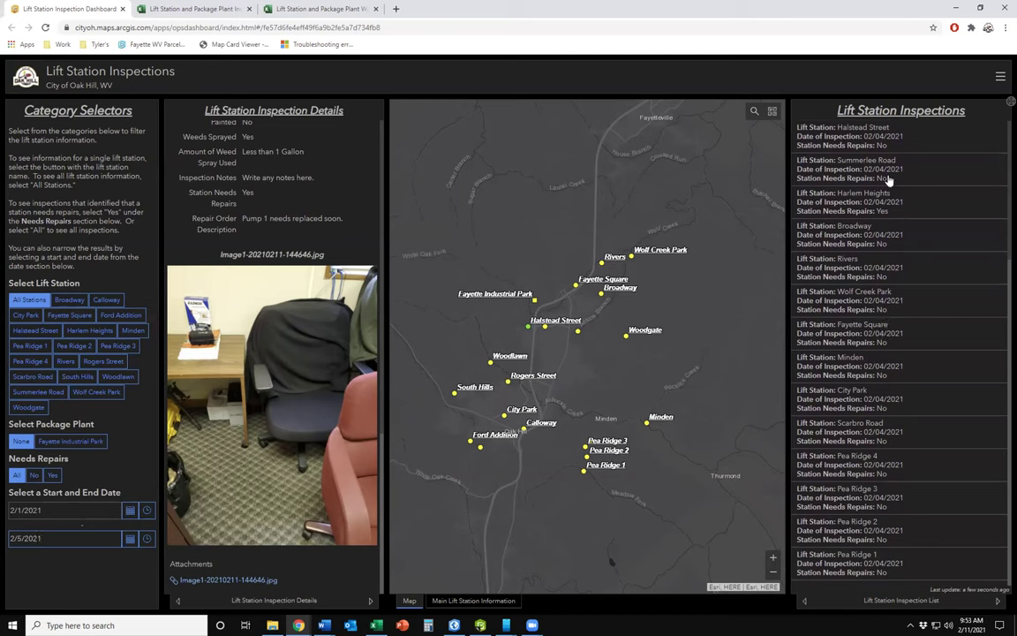
scroll(886, 162, up, 2)
scroll(885, 154, up, 3)
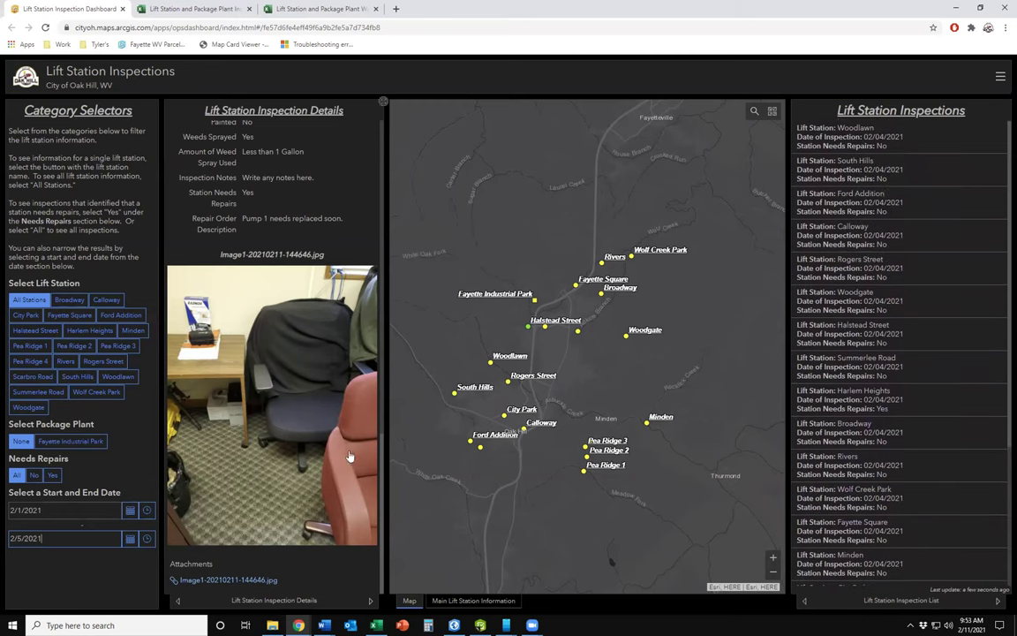
drag(53, 509, 11, 511)
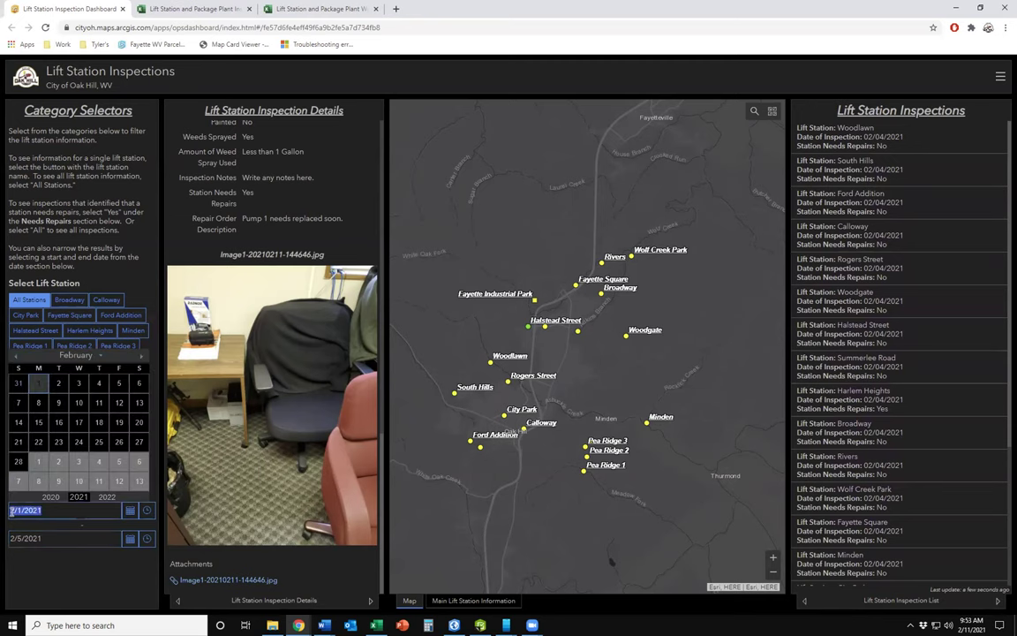
key(BackSpace)
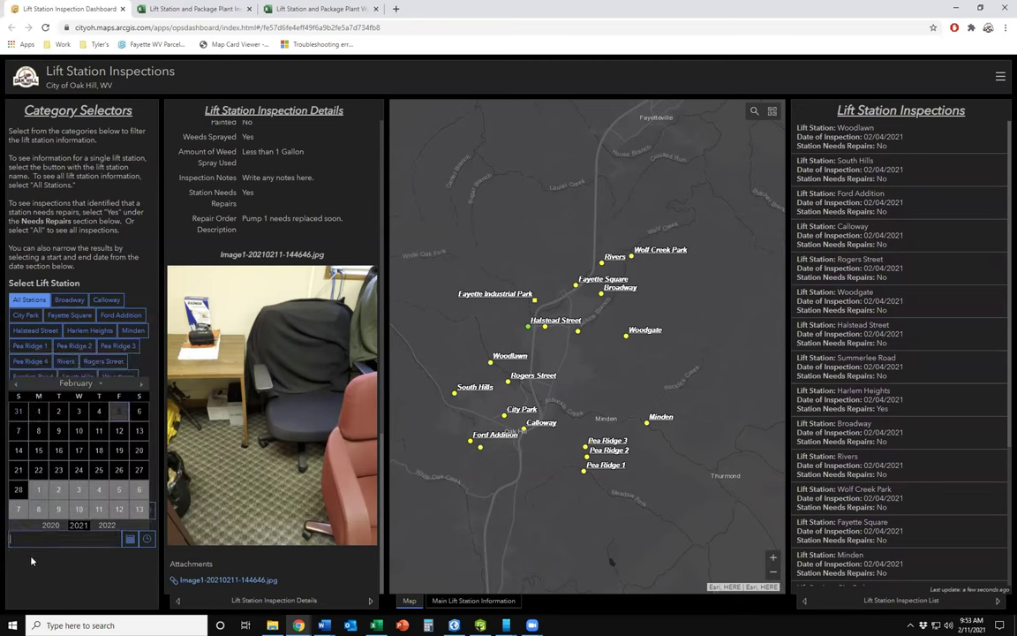
click(31, 560)
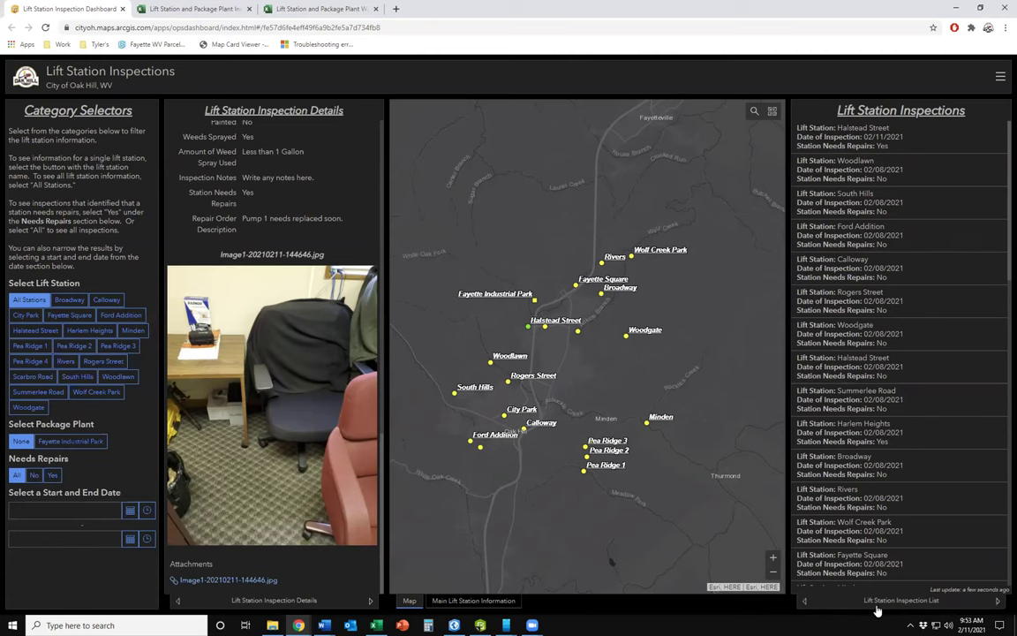
- Show the work log list and work log details, and view the 2/9/2021 Harlem Heights and 2/11/2021 Halstead Street entries
click(997, 603)
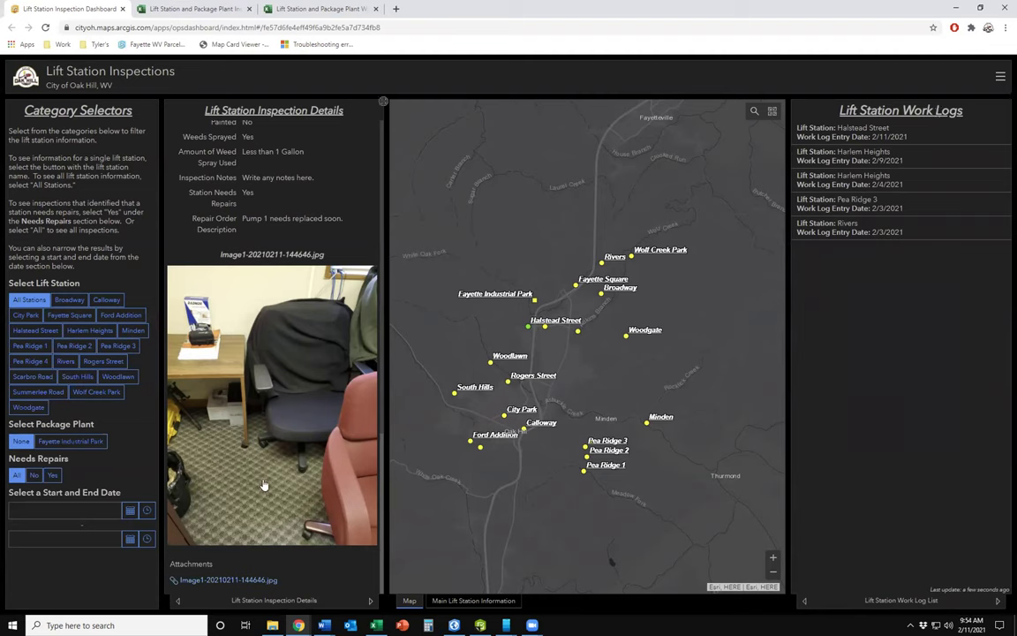
click(369, 599)
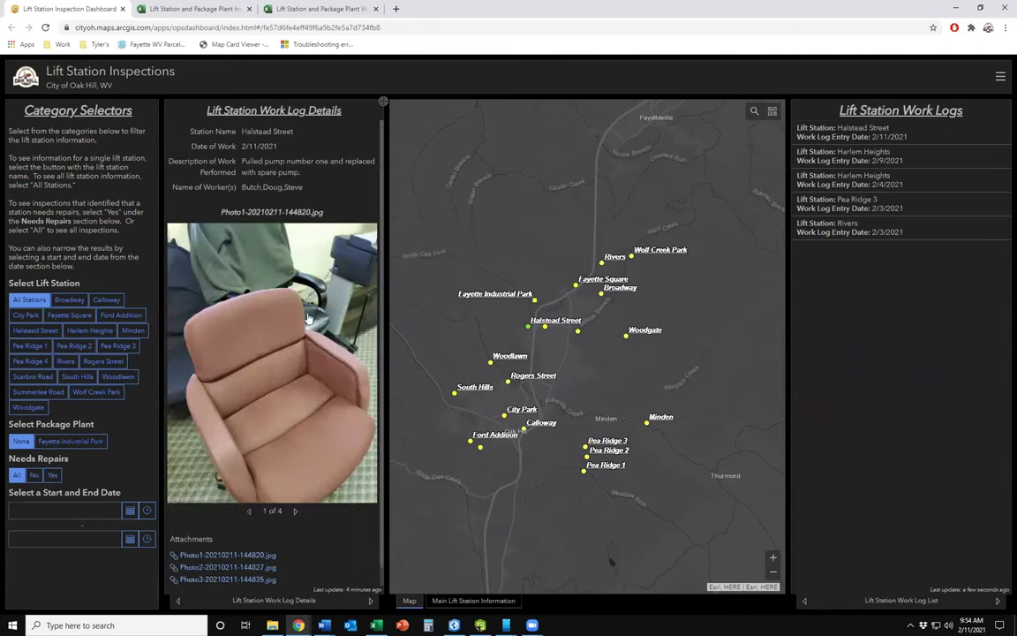
click(872, 157)
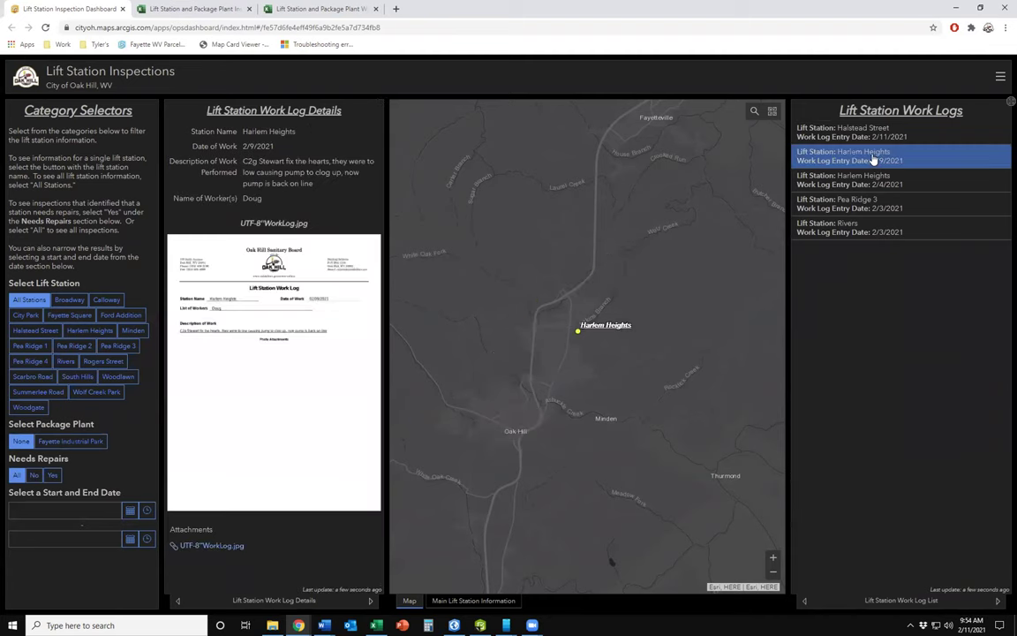
click(872, 133)
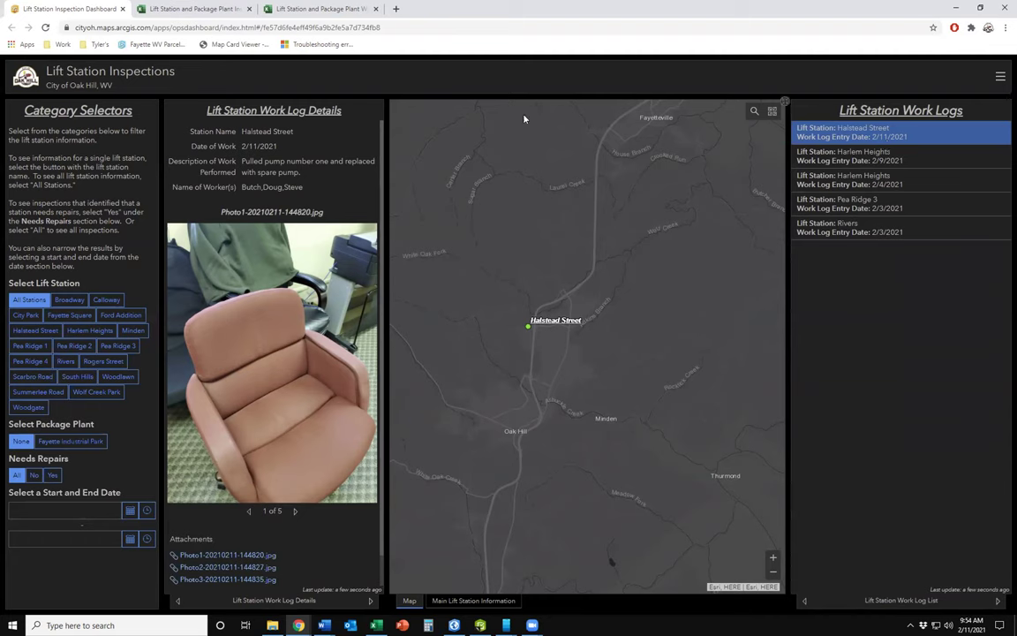
- Browse the attachments of the 2/11/2021 Halstead Street work log through to the Work_Log.jpg report
scroll(326, 443, down, 2)
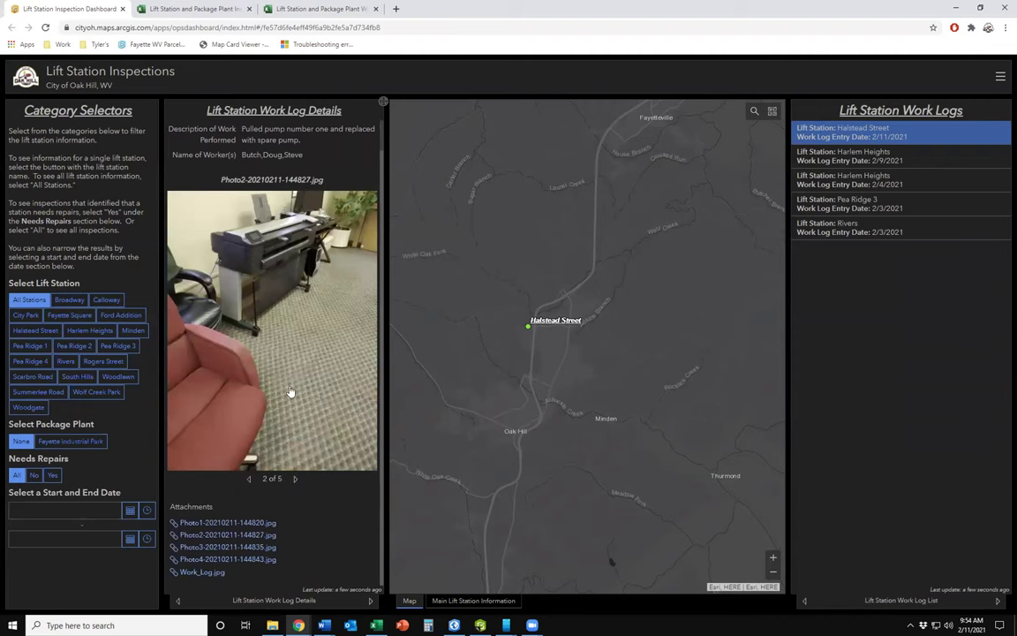
click(296, 480)
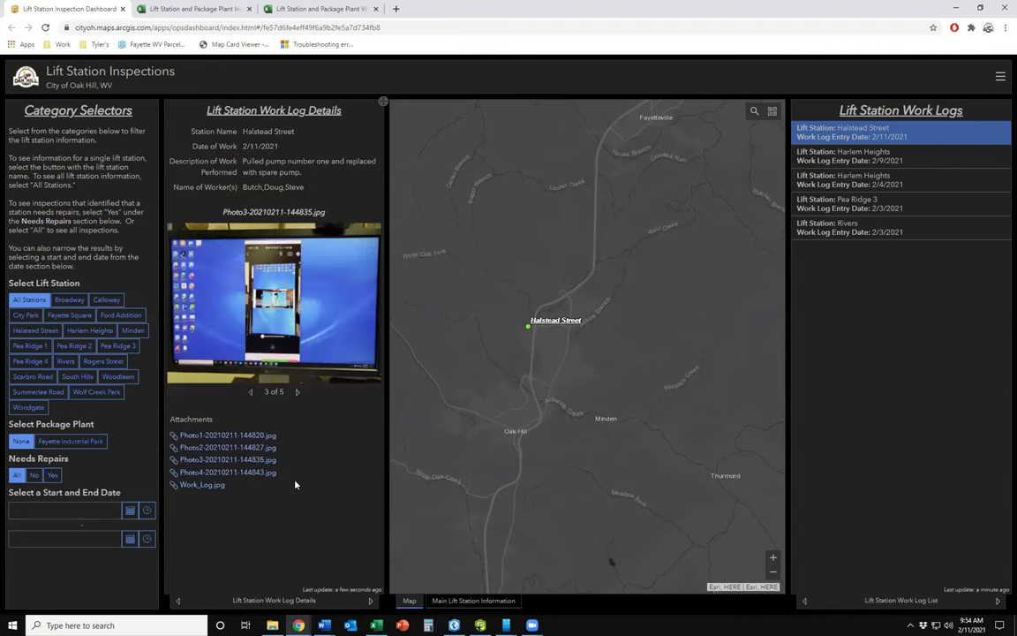
click(297, 393)
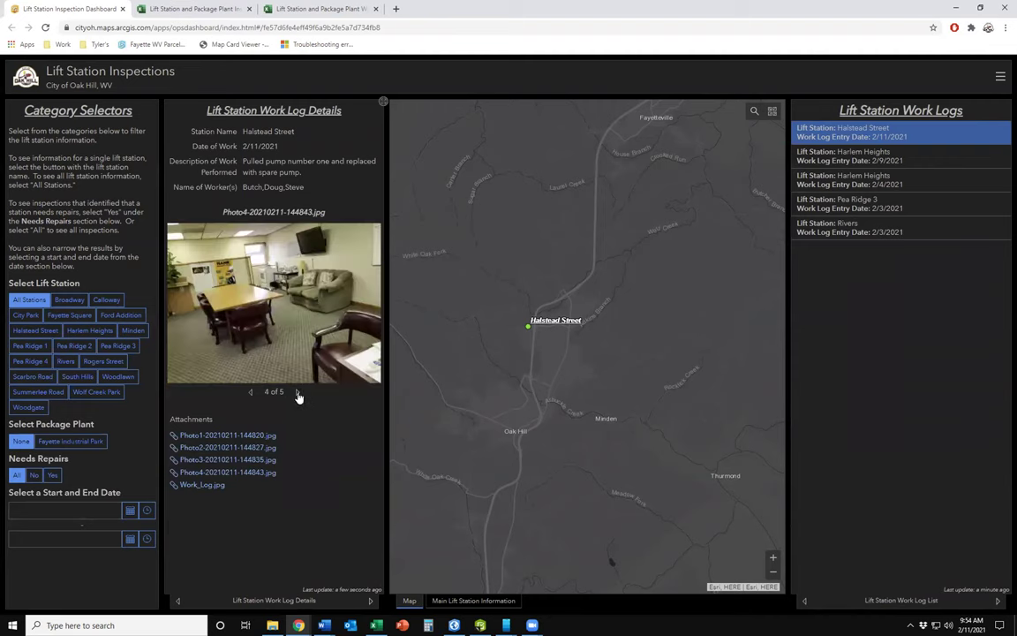
click(297, 393)
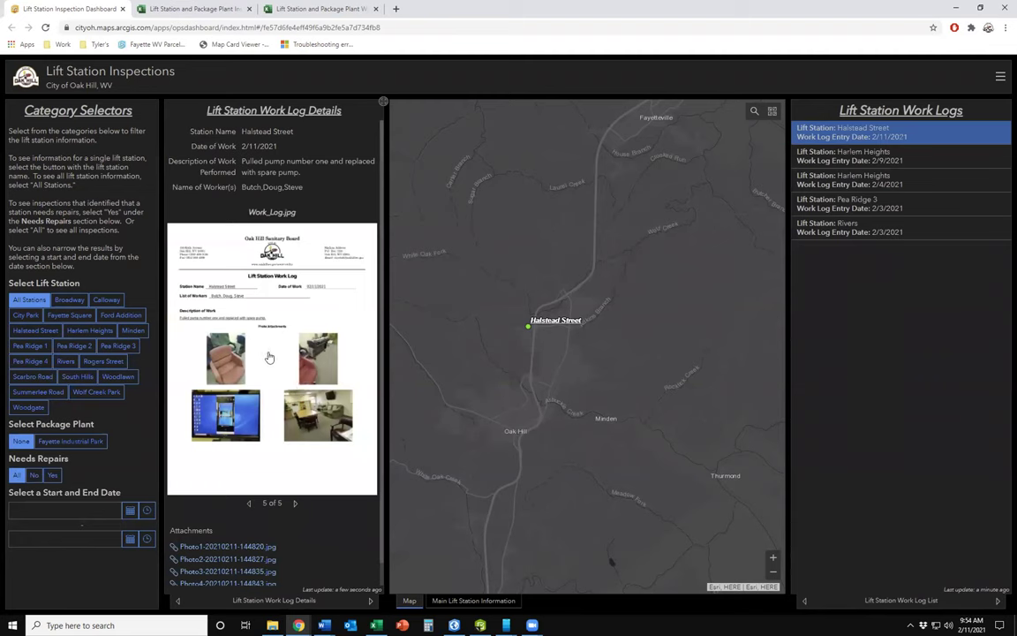
- View the Work_Log.jpg report at full size, close it, and deselect the Halstead Street work log
click(268, 365)
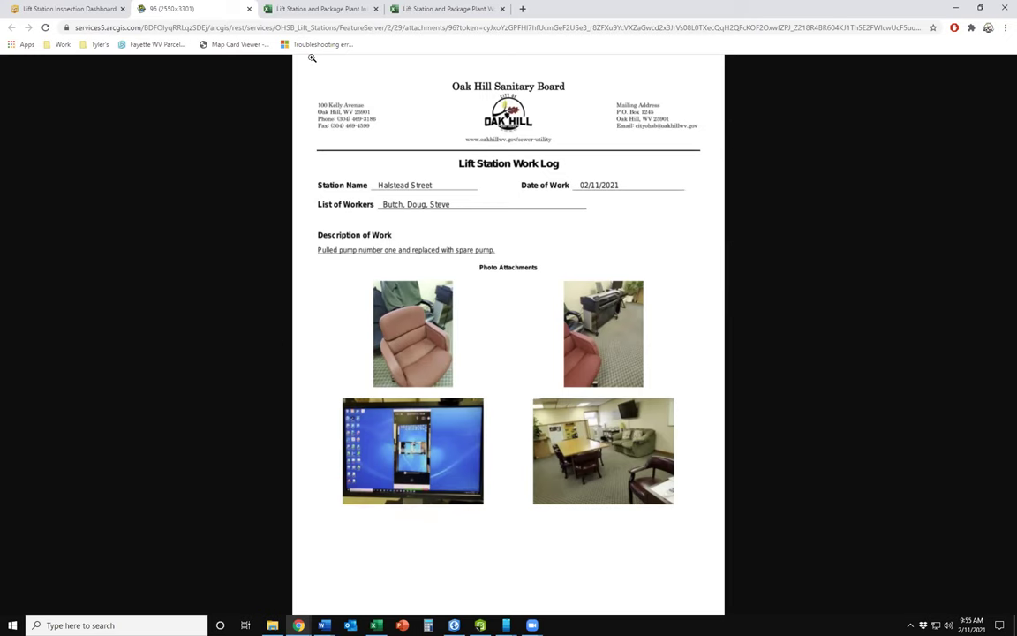
click(249, 10)
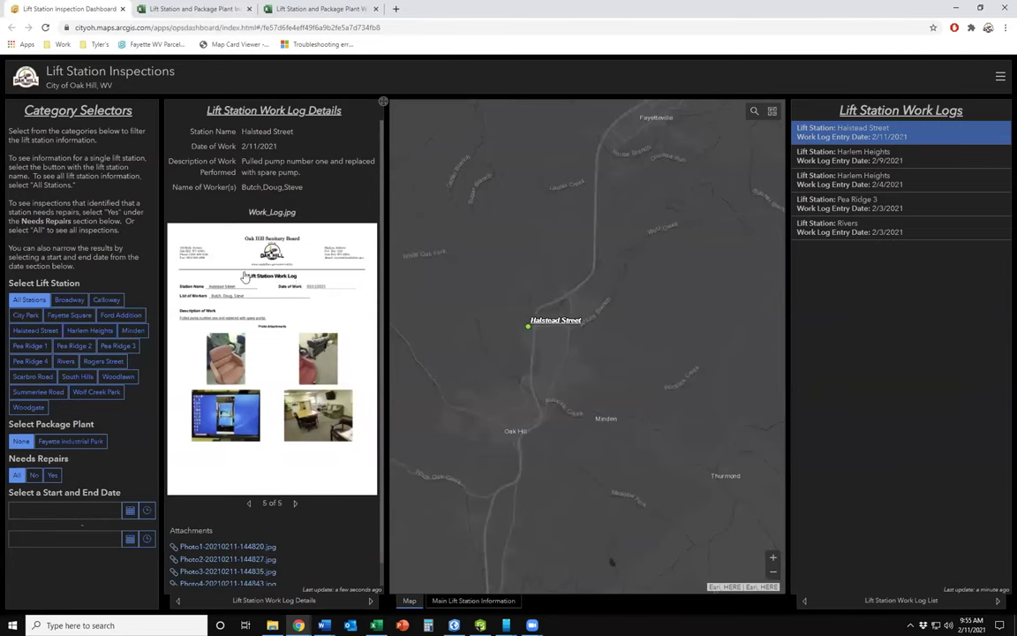
click(864, 134)
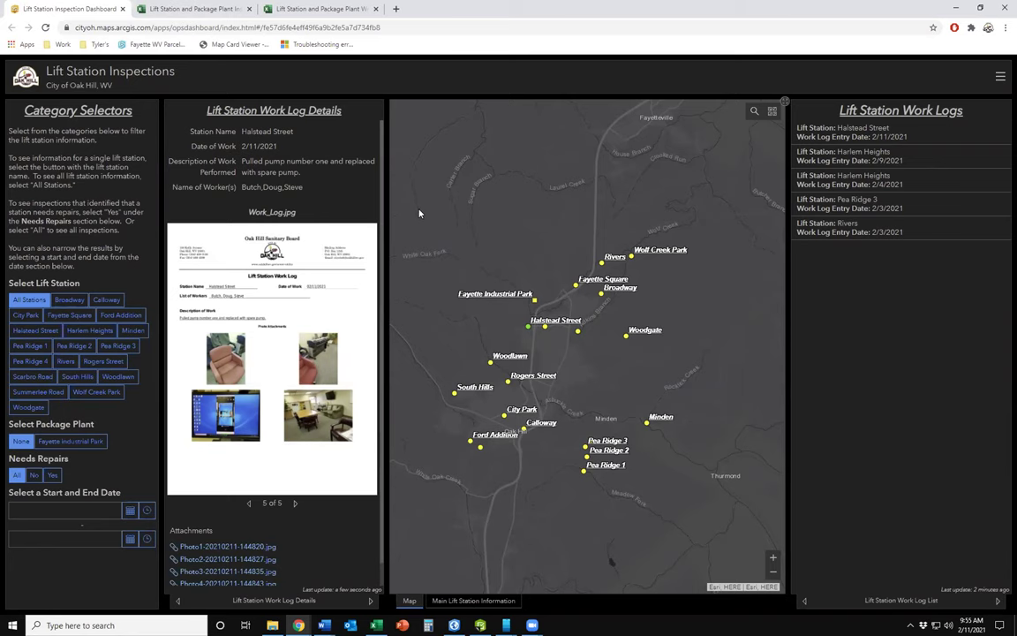
- Switch to the Lift Station and Package Plant Inspection Log workbook in Excel and locate the 2/11/2021 Halstead Street row
click(201, 8)
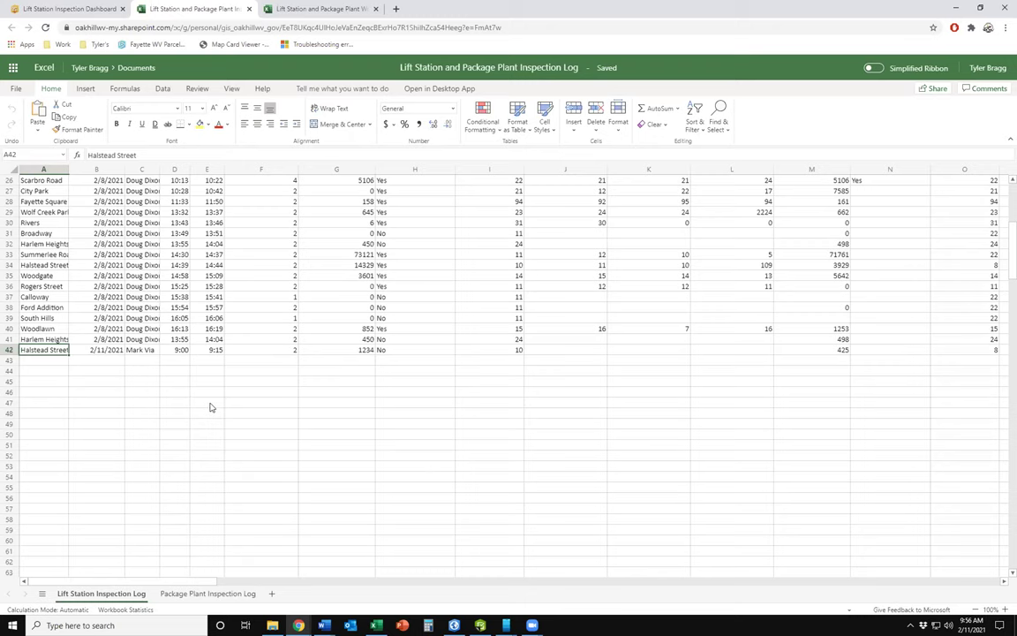
scroll(208, 430, up, 8)
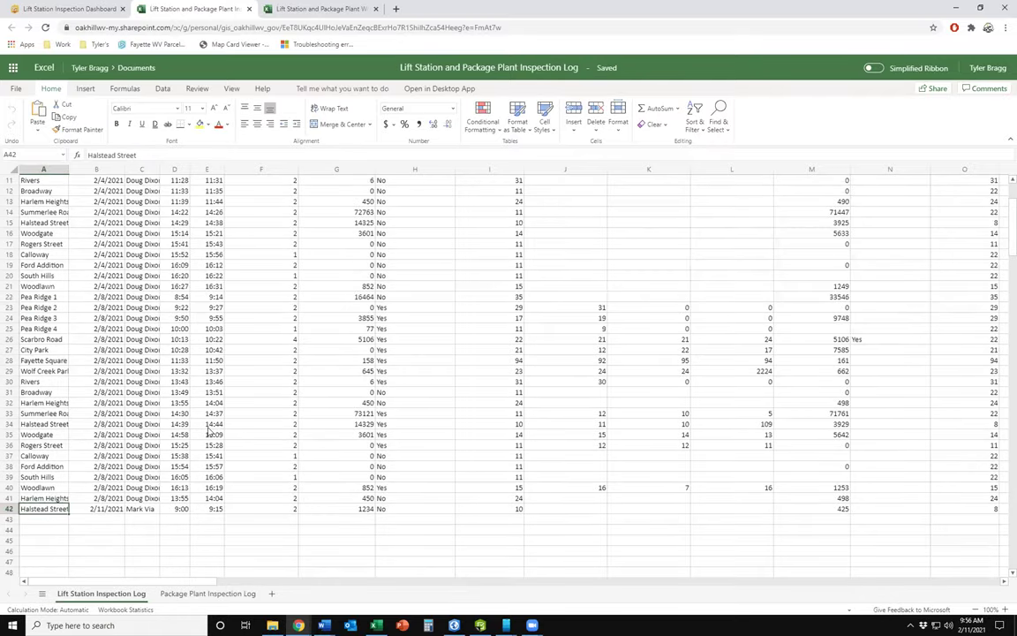
scroll(208, 430, down, 5)
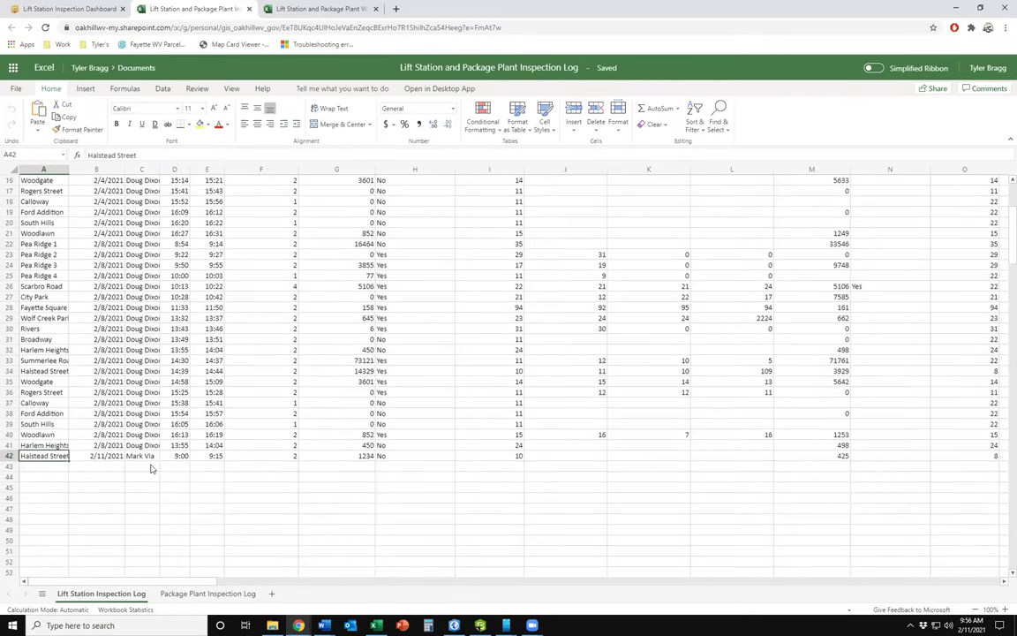
scroll(150, 468, down, 2)
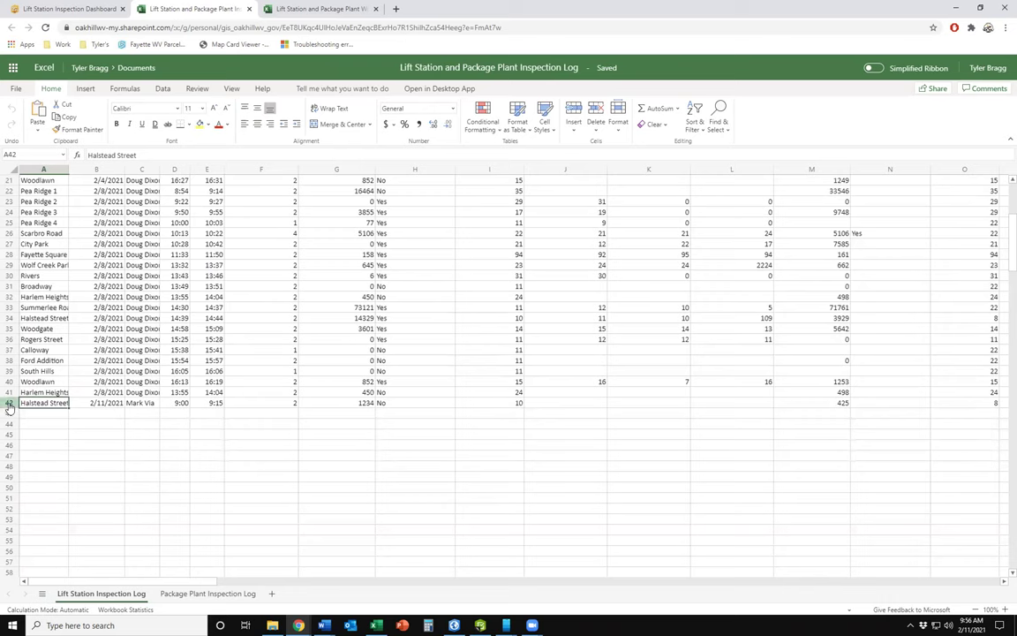
- Highlight row 42, the 2/11/2021 Halstead Street inspection, and review its entries against the headers across to the notes columns
click(9, 404)
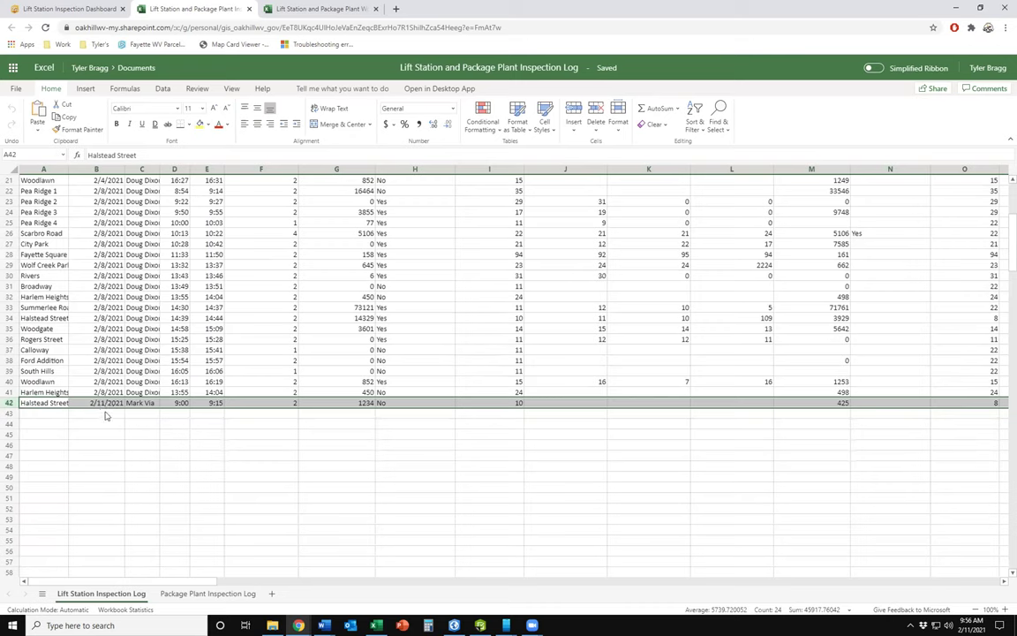
click(42, 403)
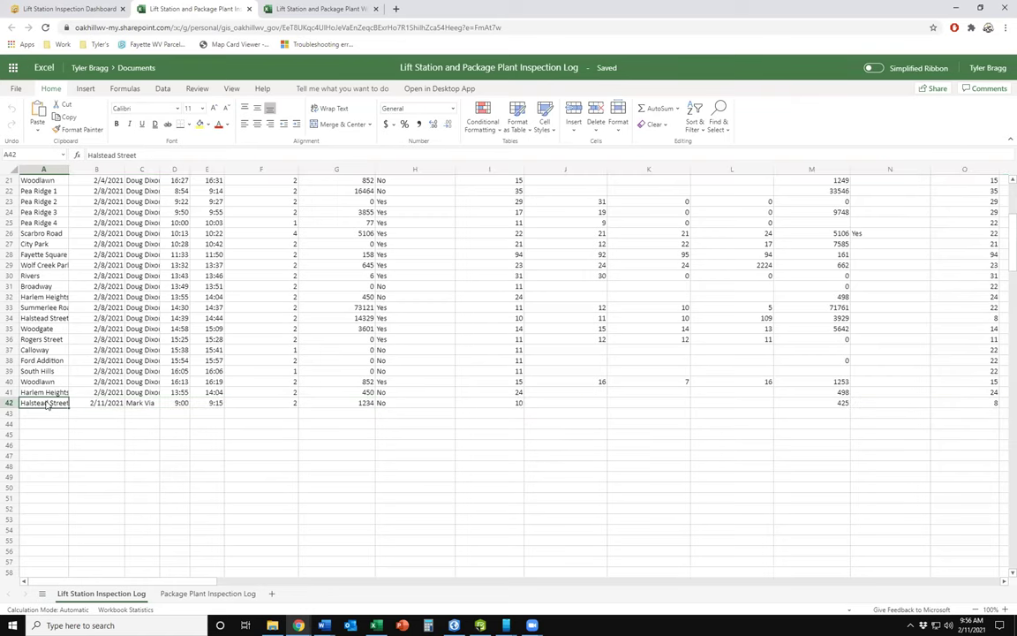
click(8, 403)
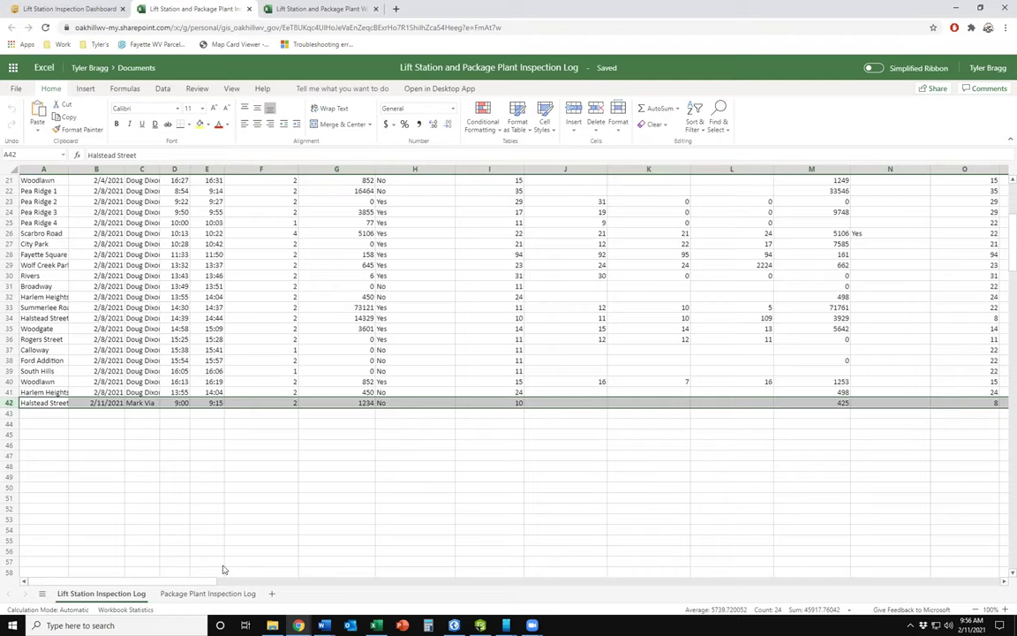
scroll(203, 529, up, 7)
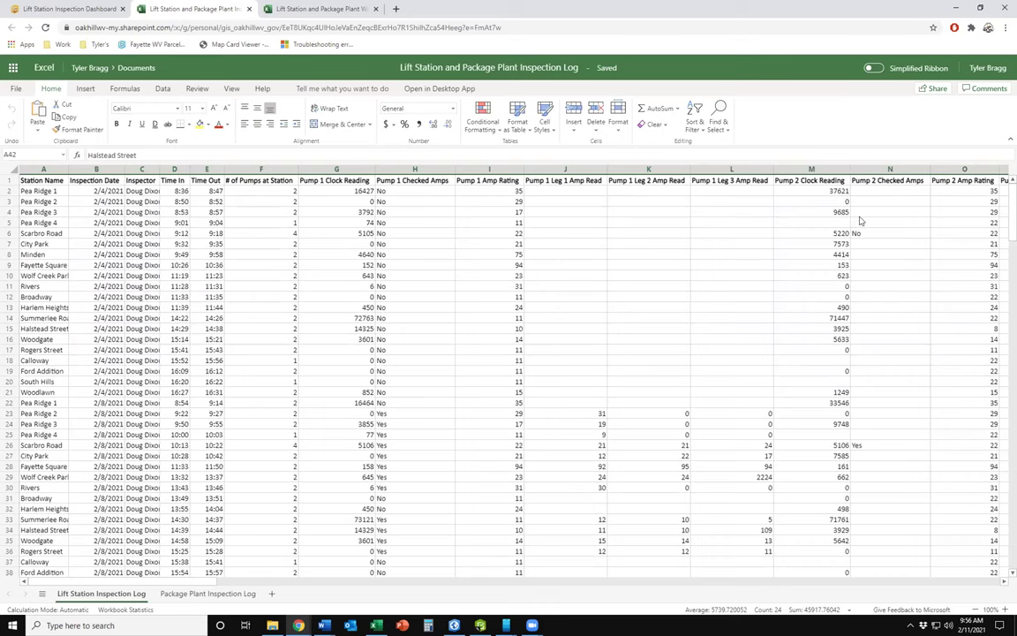
scroll(644, 256, down, 1)
scroll(645, 256, down, 3)
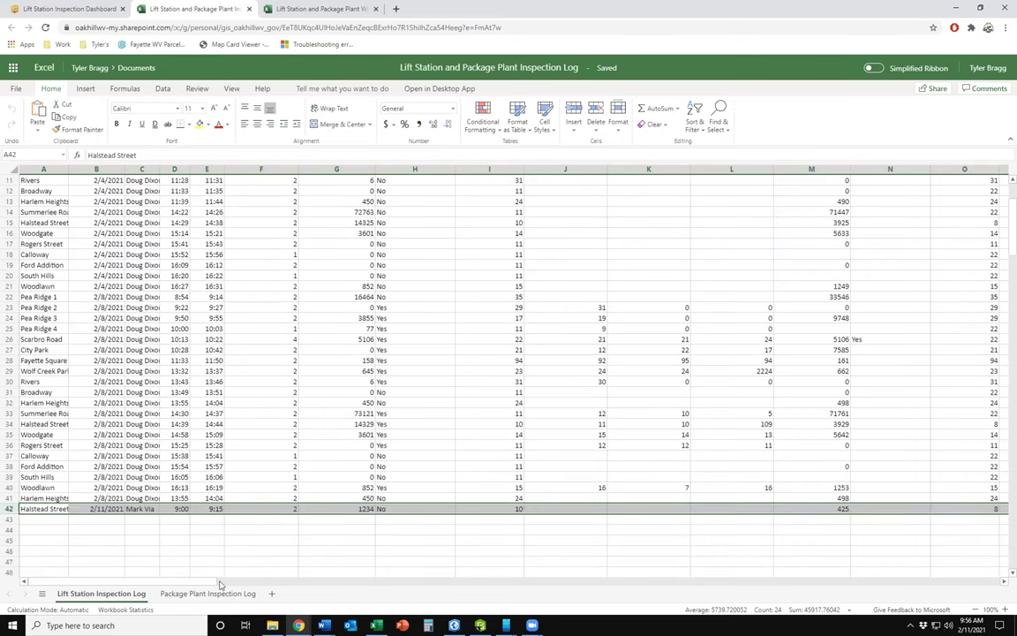
drag(203, 583, 512, 600)
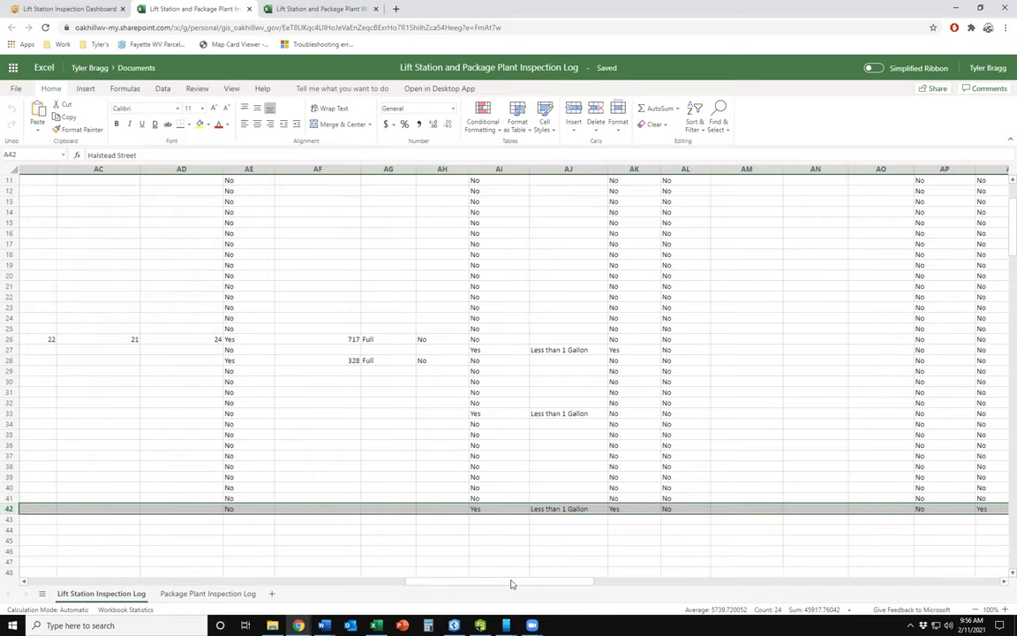
drag(508, 585, 560, 583)
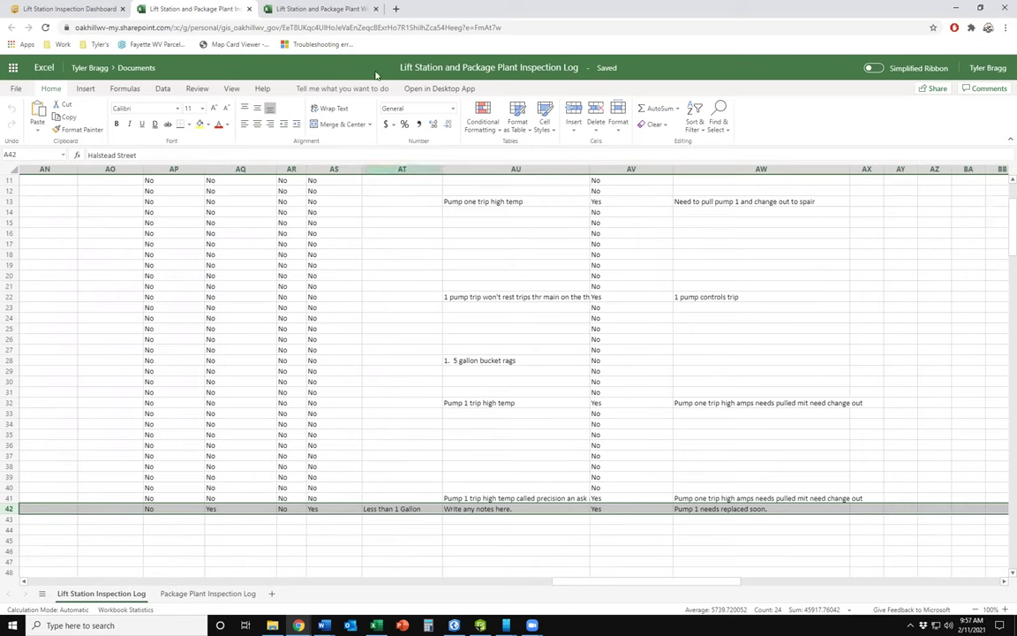
- Switch to the Lift Station and Package Plant Work Logs workbook and highlight the 2/11/2021 entry on the Halstead Street sheet
click(319, 11)
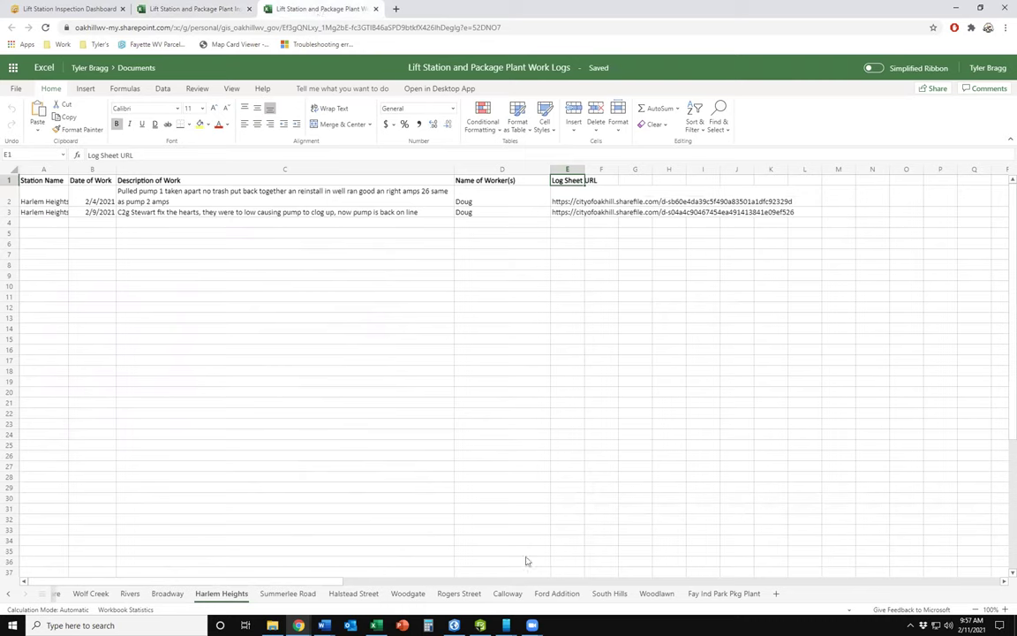
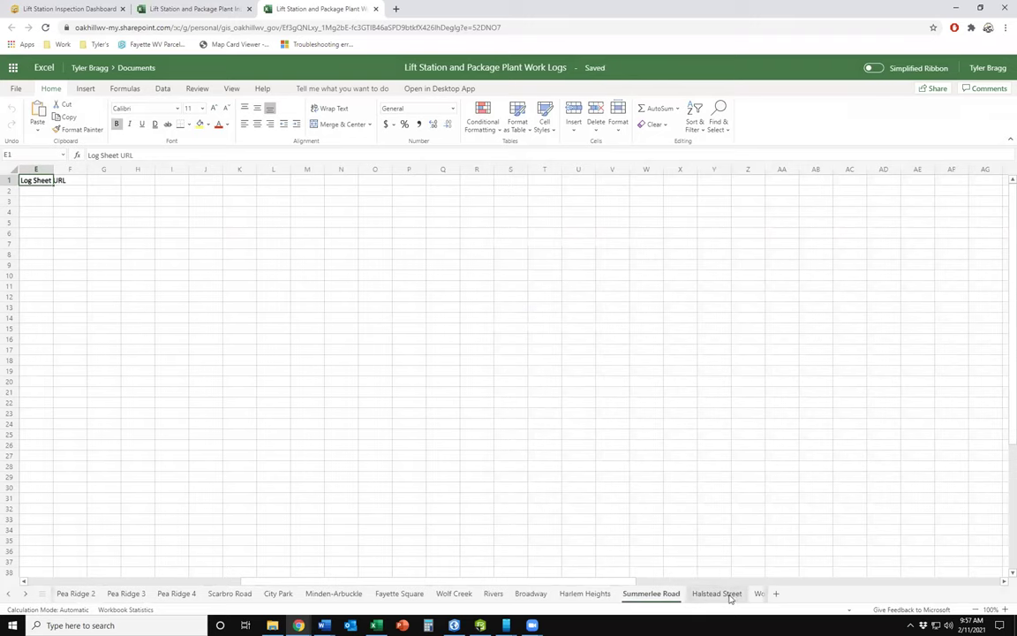
click(717, 593)
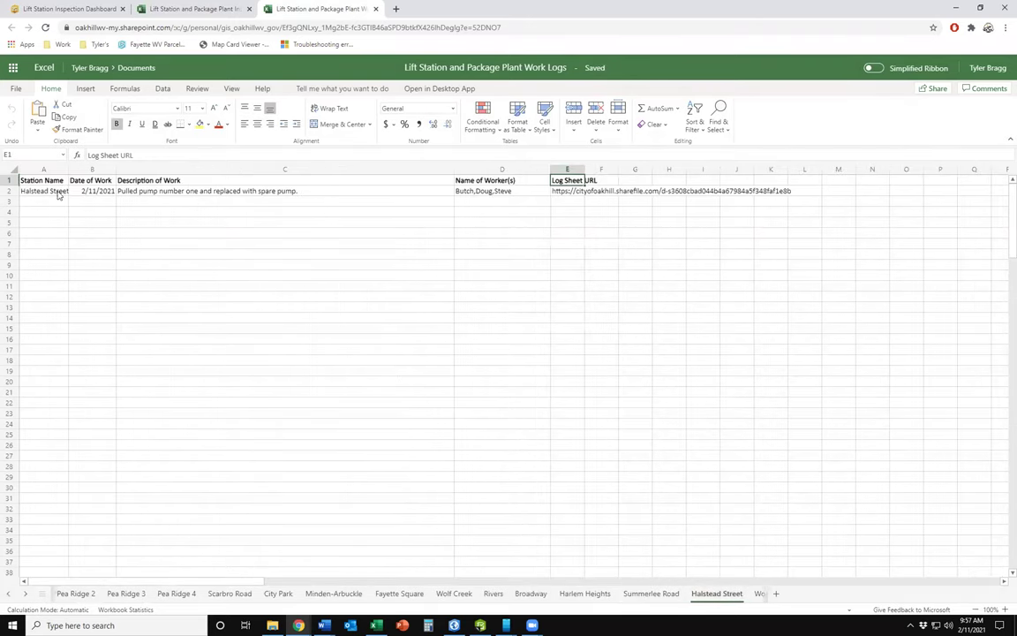
click(22, 190)
click(11, 190)
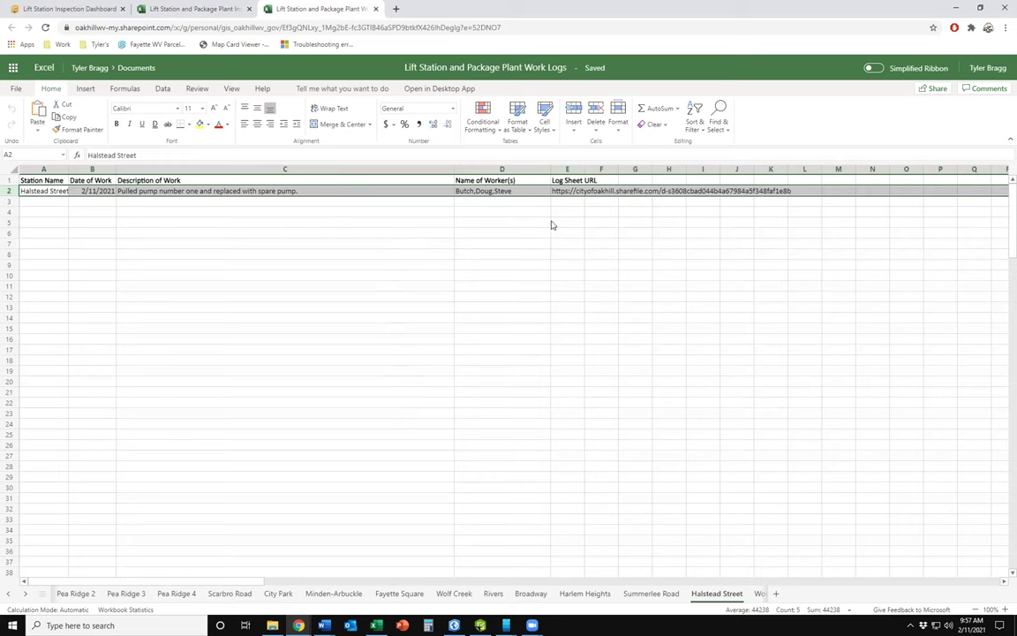
- Turn the Log Sheet URL in cell E2 into a hyperlink and open the linked work log document
click(565, 181)
double_click(567, 192)
key(Return)
key(Return)
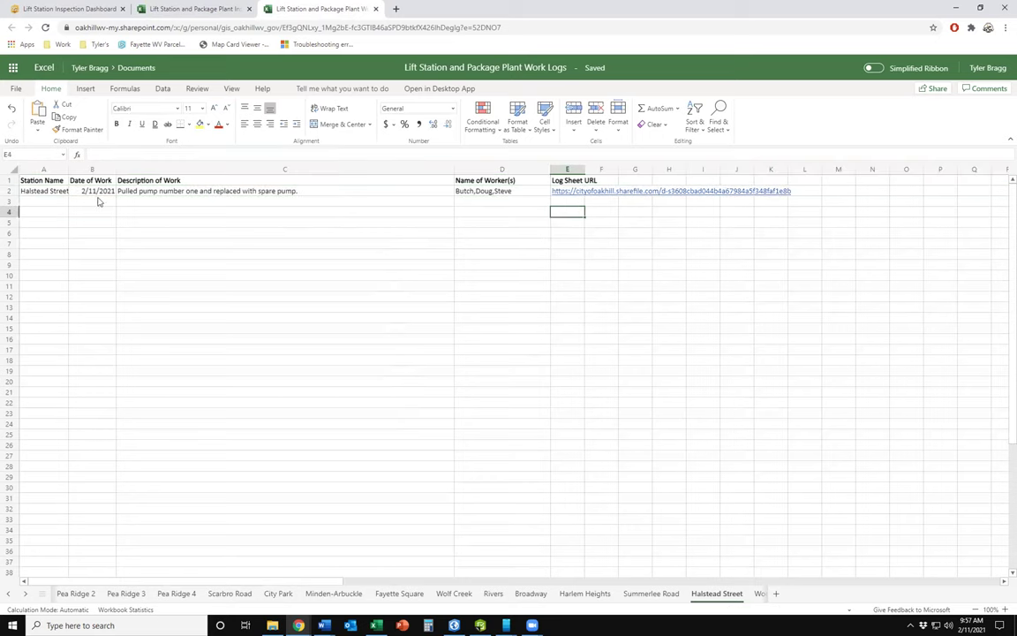
click(572, 192)
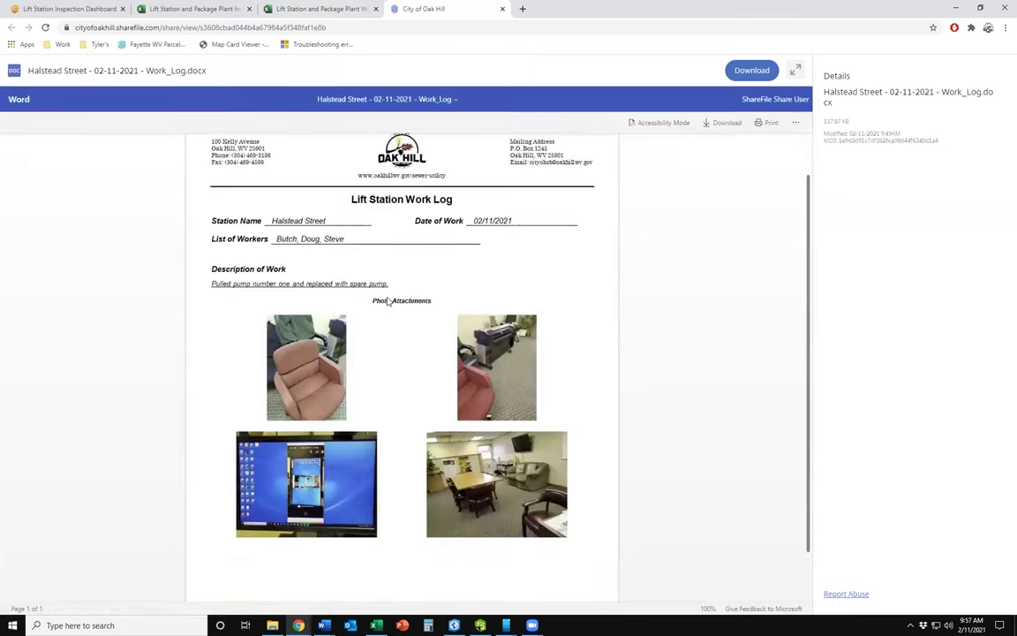
- Review the Halstead Street work log document, highlight part of its work description, then close the document and minimize the browser
scroll(386, 299, down, 1)
scroll(402, 362, up, 2)
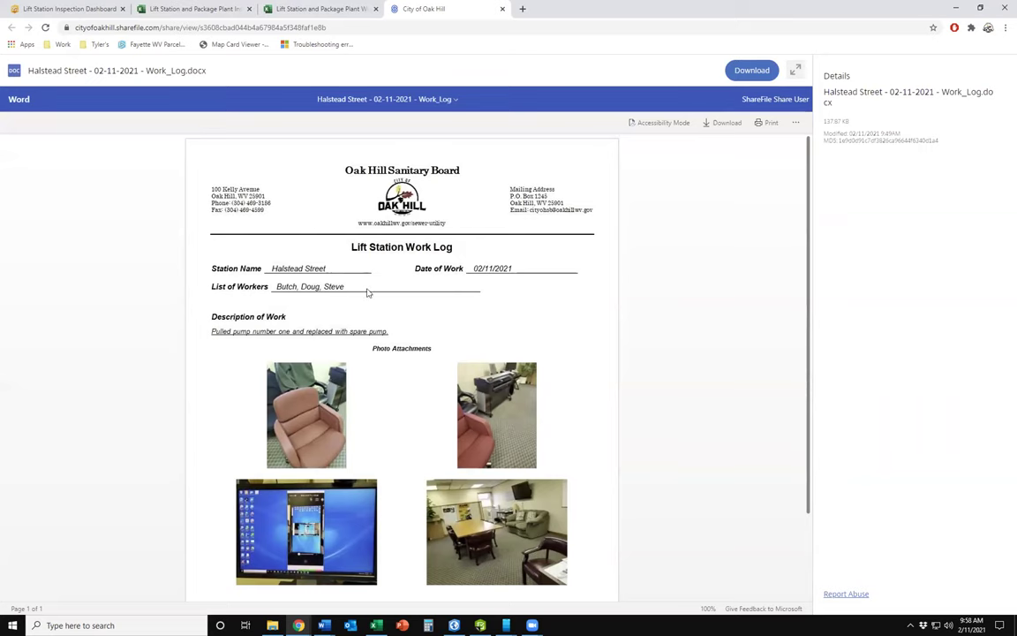
scroll(493, 251, down, 1)
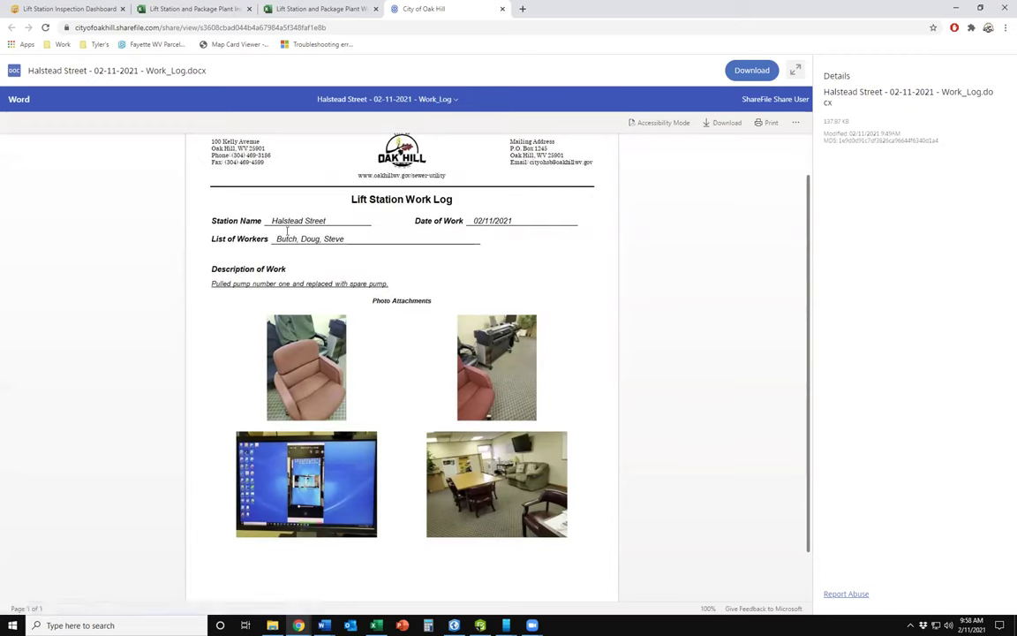
drag(212, 284, 396, 292)
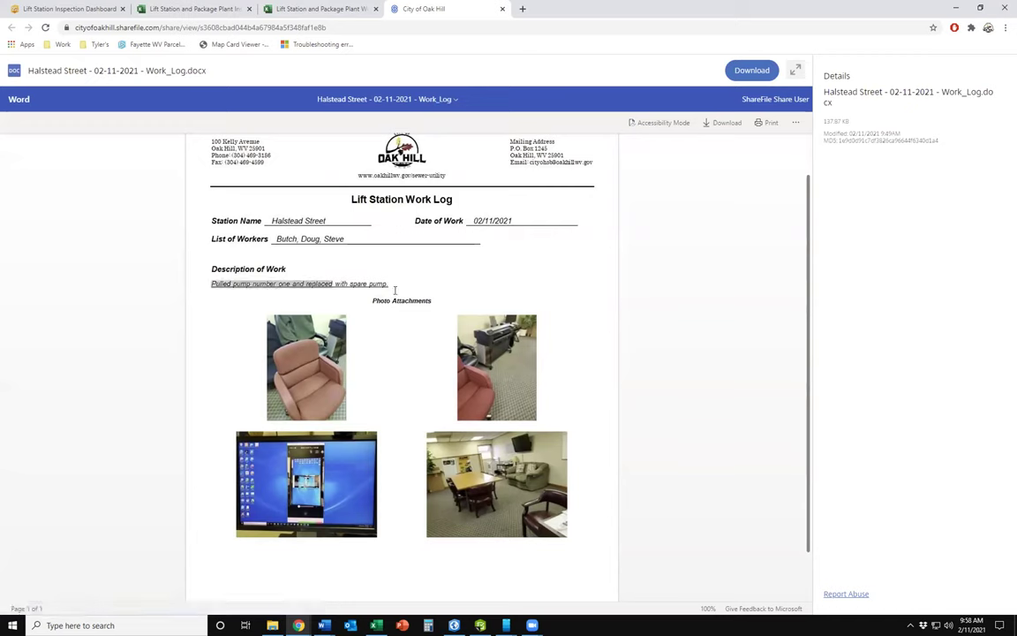
click(270, 353)
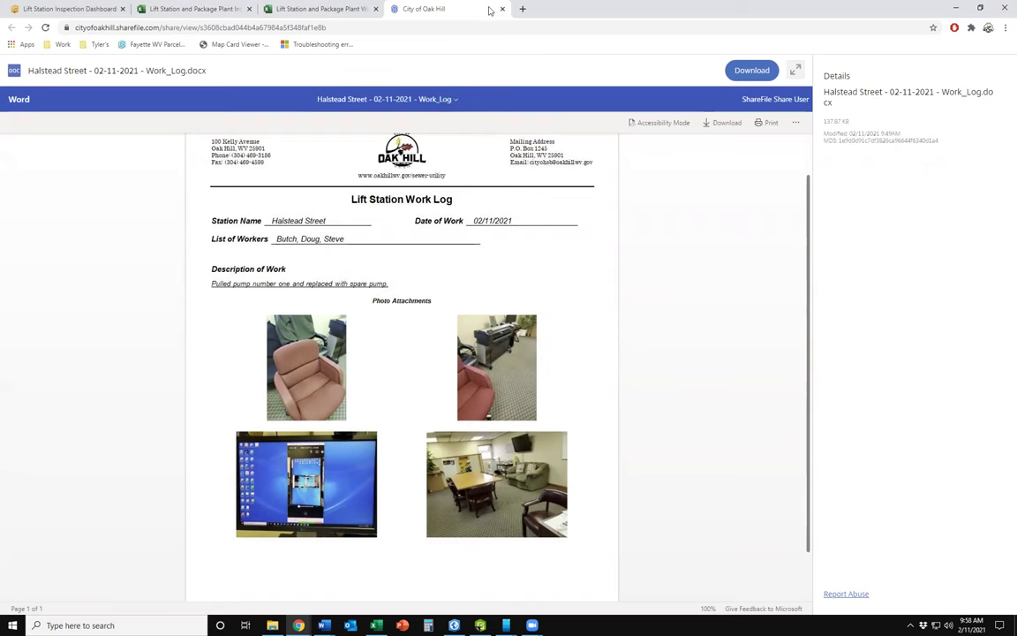
middle_click(455, 9)
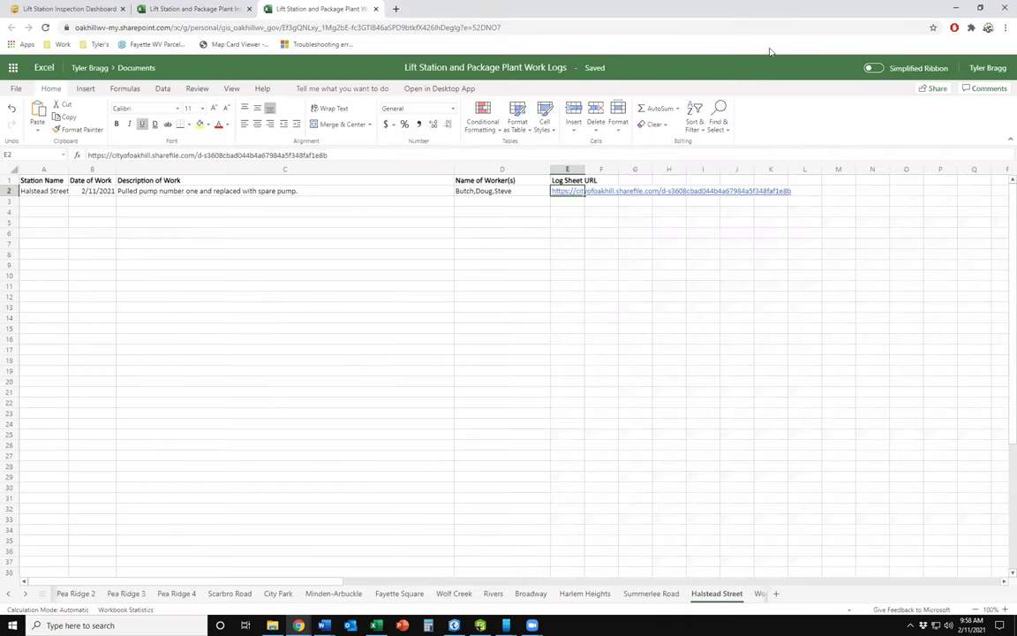
click(954, 9)
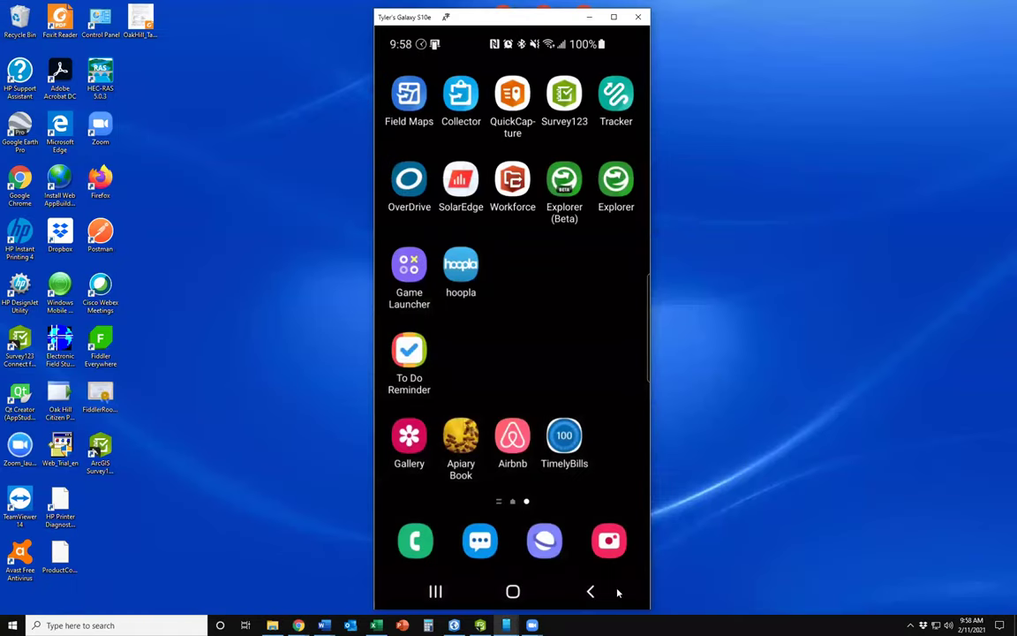
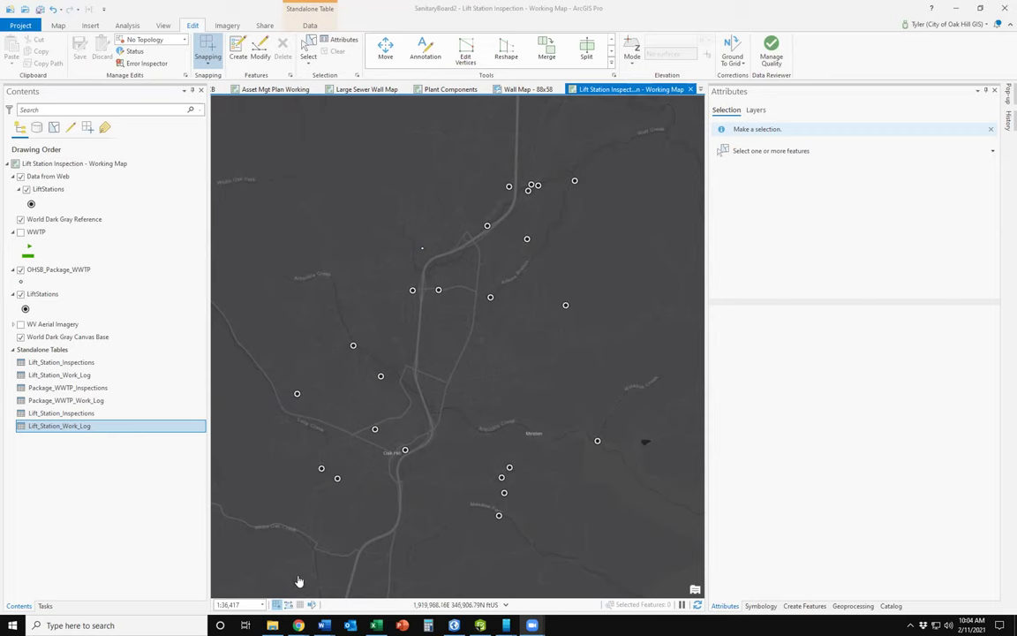
- Switch to the browser and show the YouTube video "Designing Related Records in ArcGIS Pro for use in ArcGIS Online", briefly highlighting its title
mouse_move(299, 625)
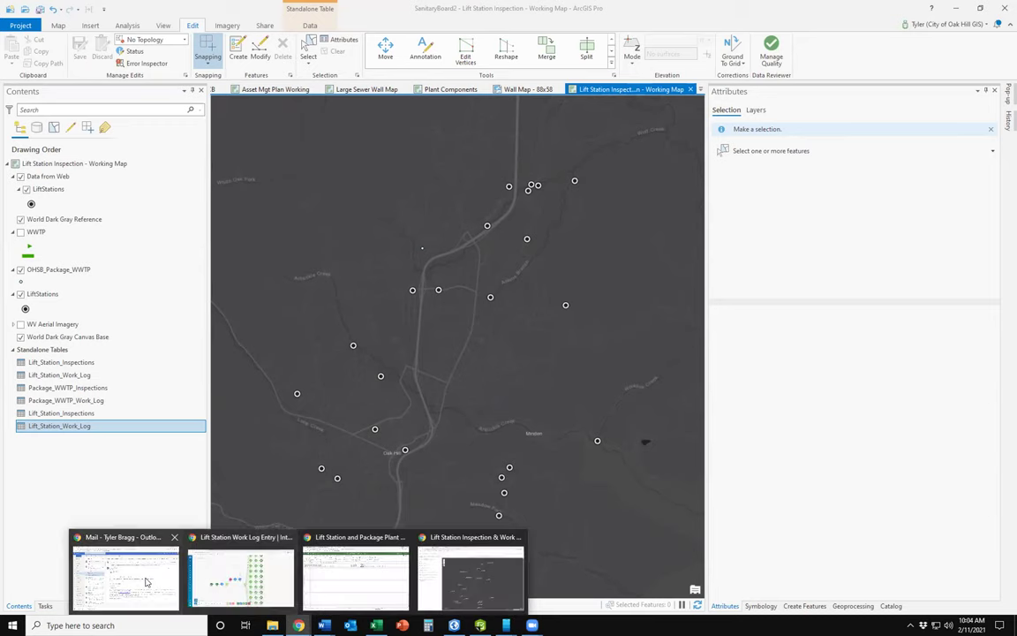
click(358, 579)
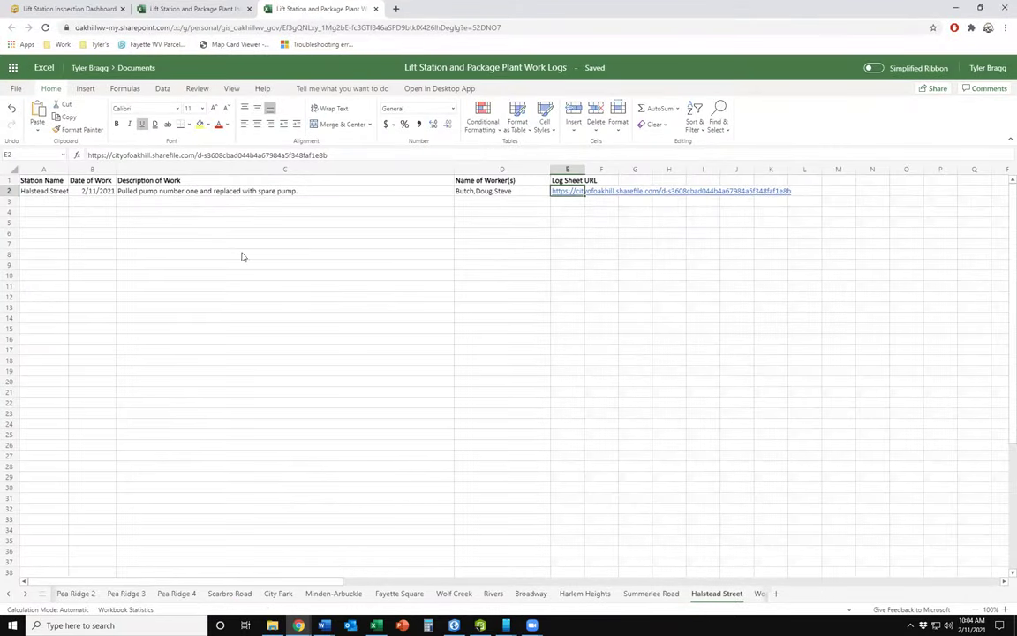
mouse_move(301, 624)
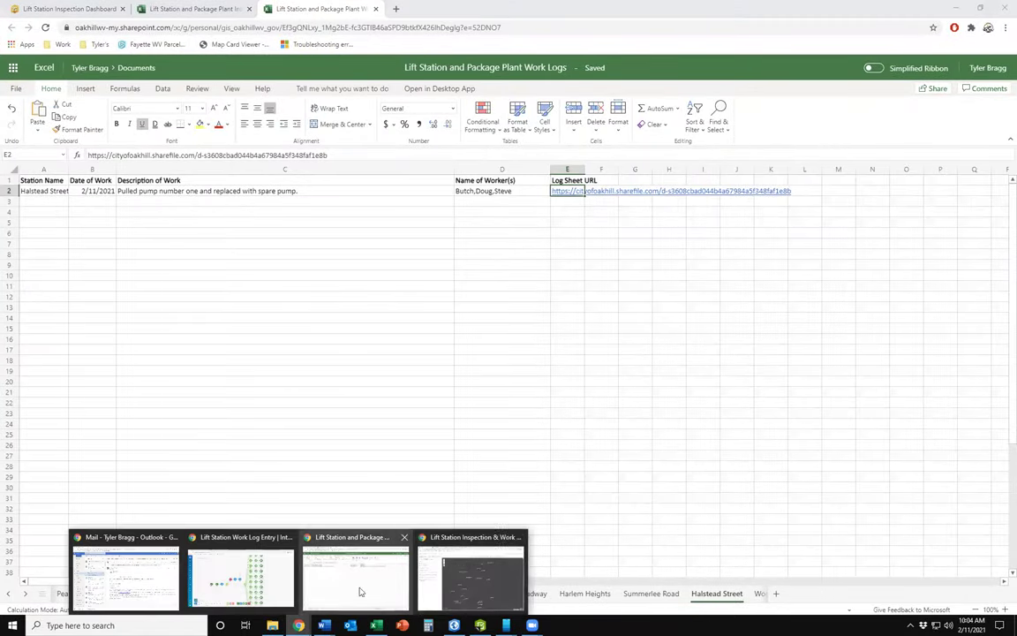
click(459, 565)
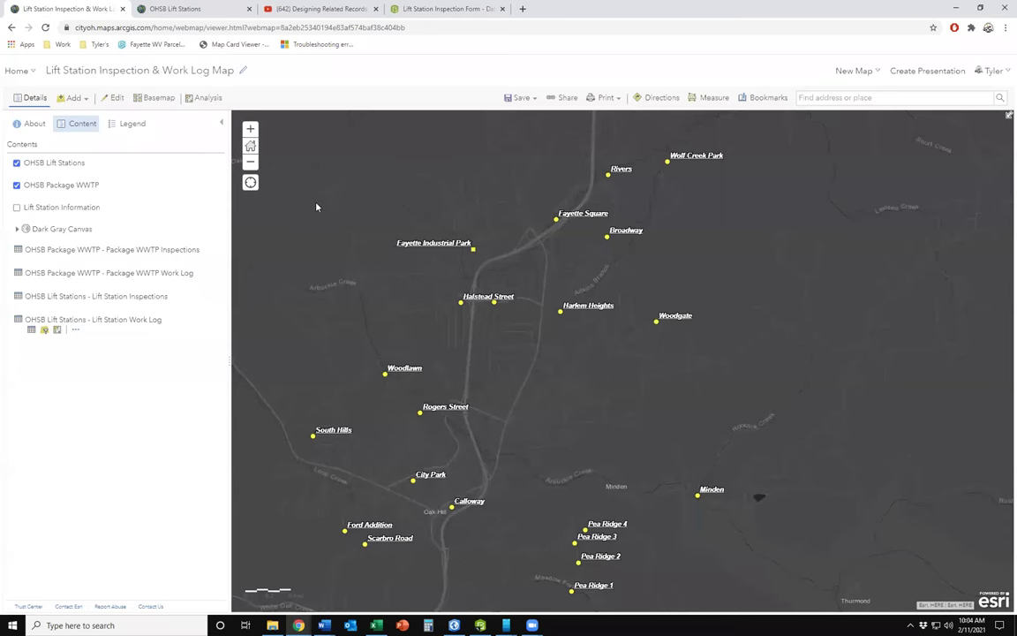
click(317, 10)
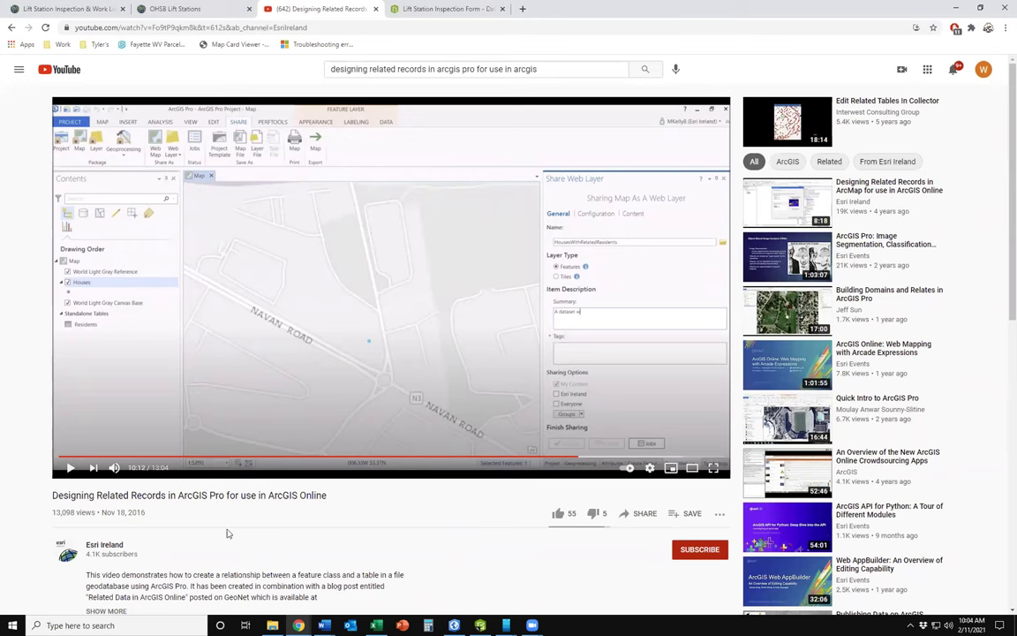
drag(54, 495, 327, 498)
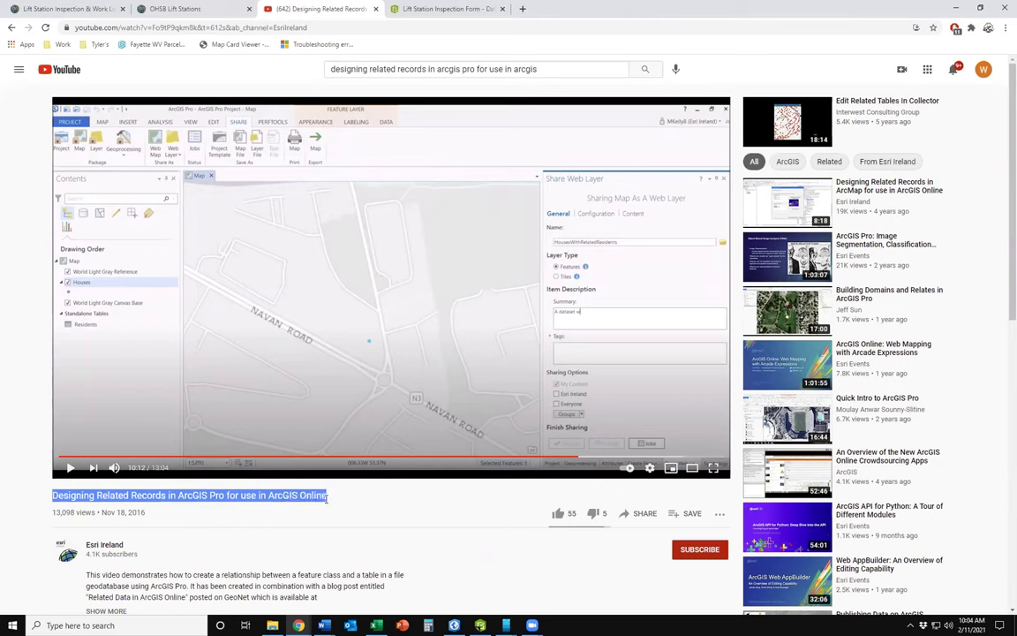
click(330, 509)
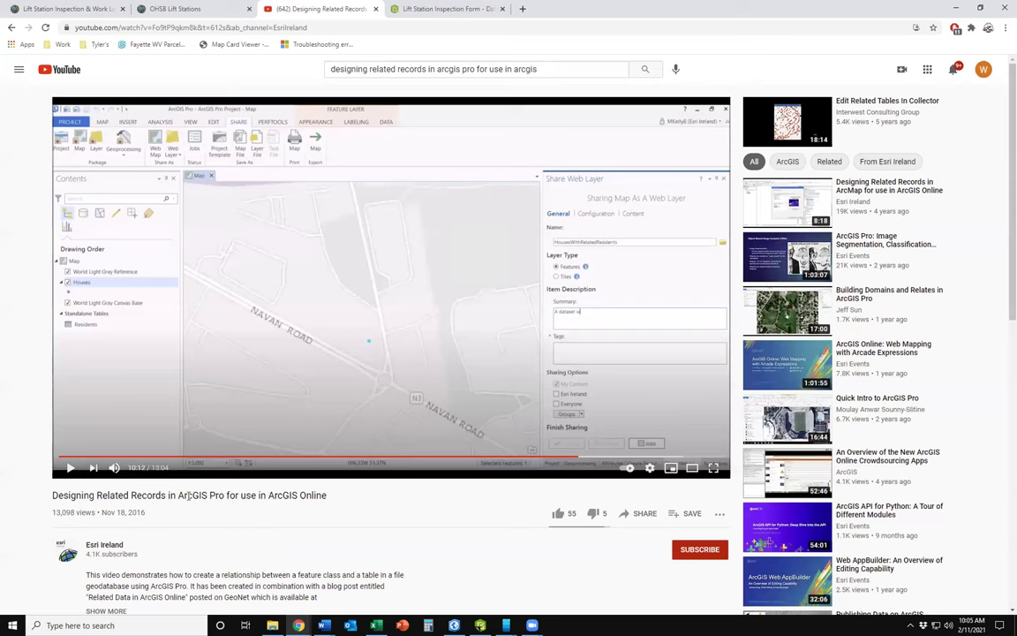
- Switch to the Lift Station Inspection Form workbook in Excel and show its survey and settings sheets
click(491, 624)
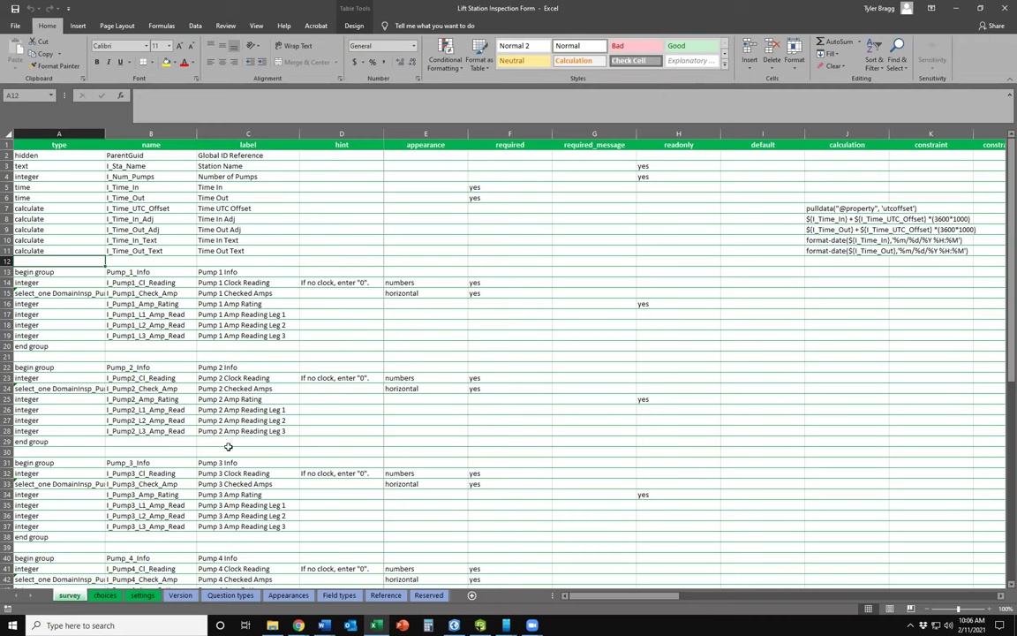
click(137, 596)
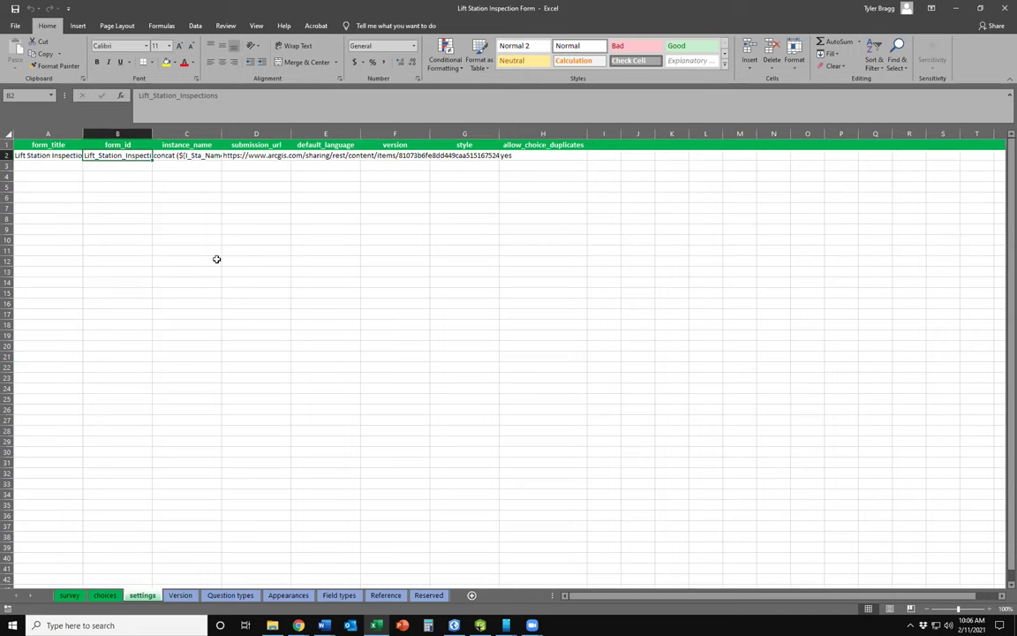
- Switch back to the browser and show the OHSB Lift Stations item page in ArcGIS Online
click(299, 625)
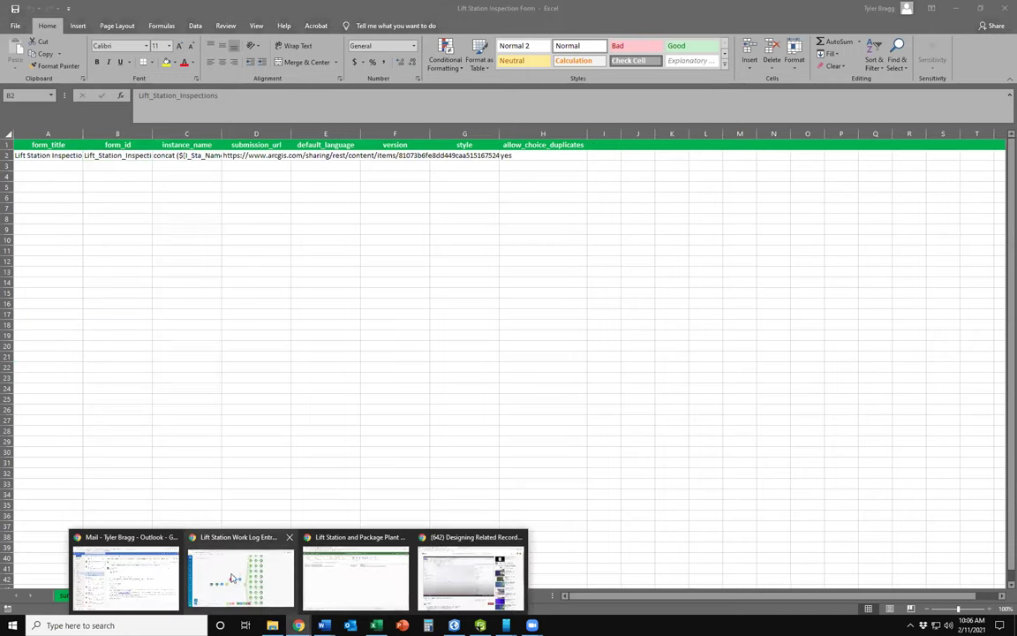
click(356, 559)
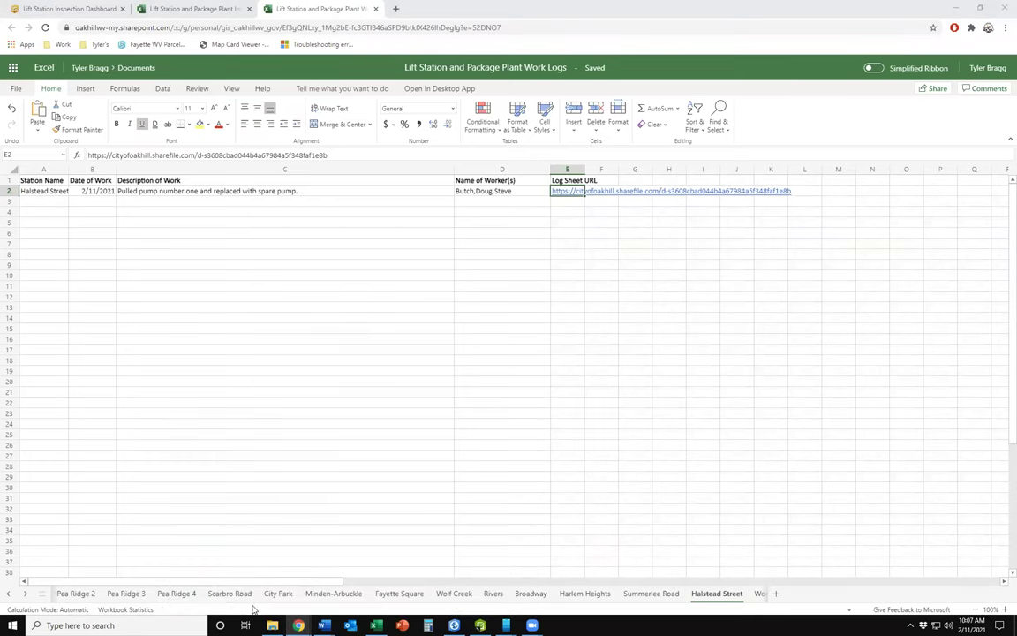
mouse_move(298, 625)
click(458, 580)
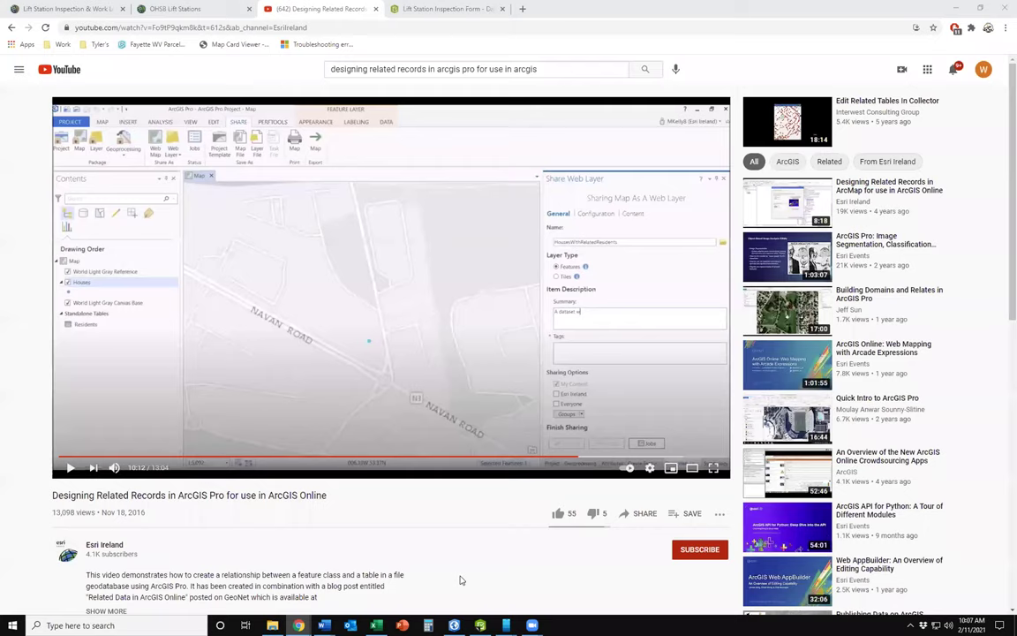
click(173, 10)
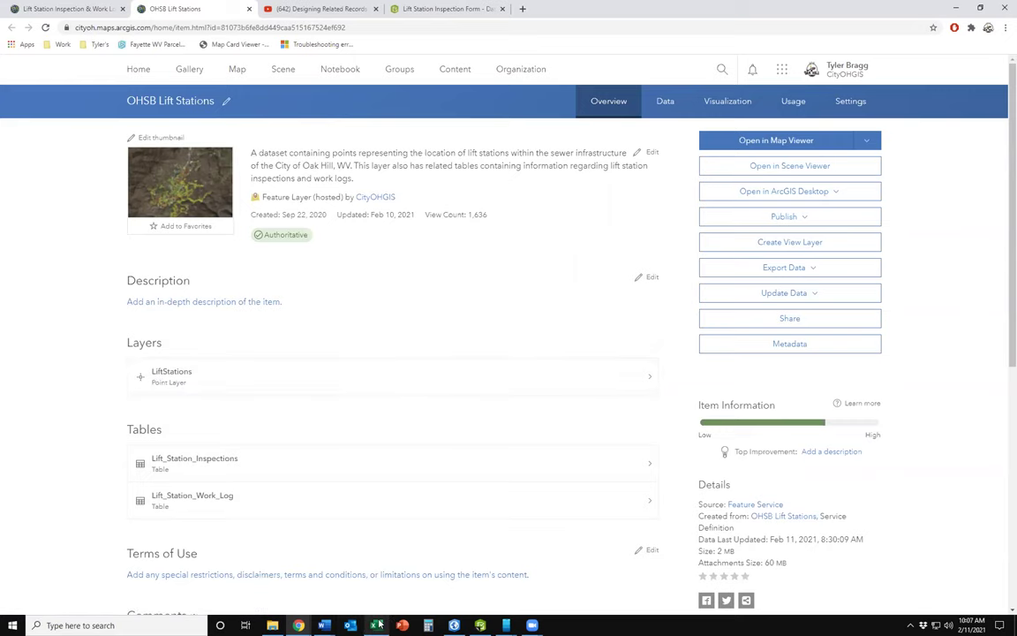
- Return to the Lift Station Inspection Form workbook in Excel and highlight the form_id value Lift_Station_Inspections on the settings sheet
click(321, 480)
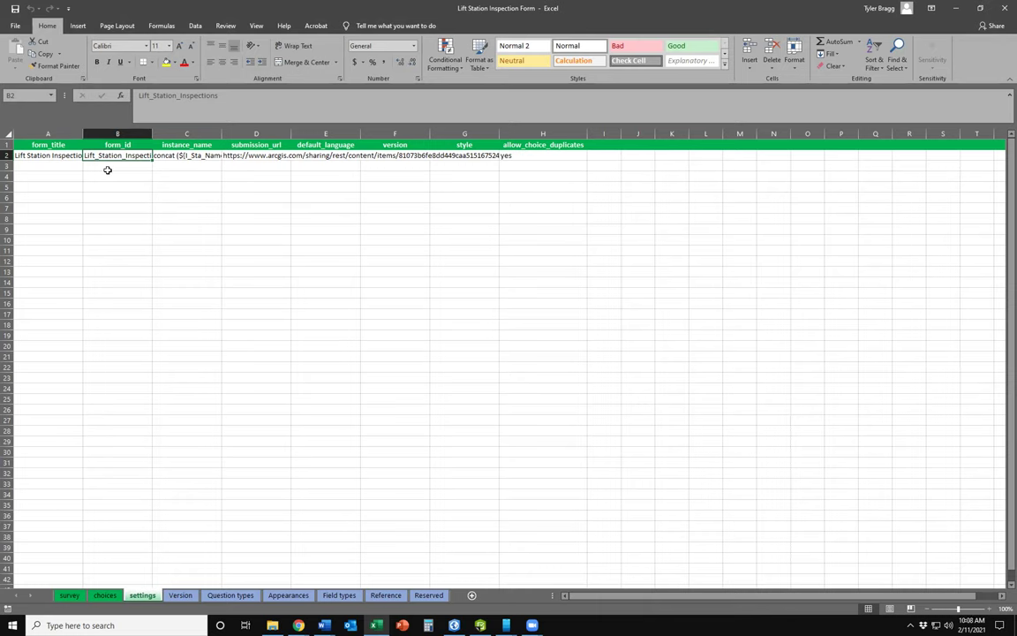
drag(138, 95, 221, 96)
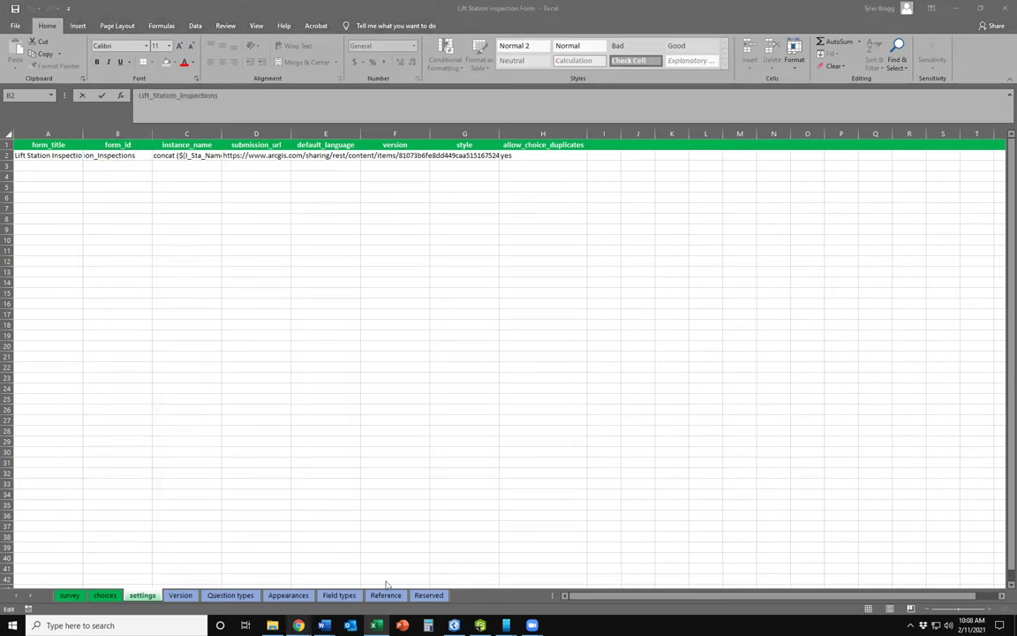
- Switch to the browser to show the related tables on the OHSB Lift Stations item page, and return to the Excel settings sheet, leaving the form_id cell unedited
mouse_move(298, 625)
click(424, 530)
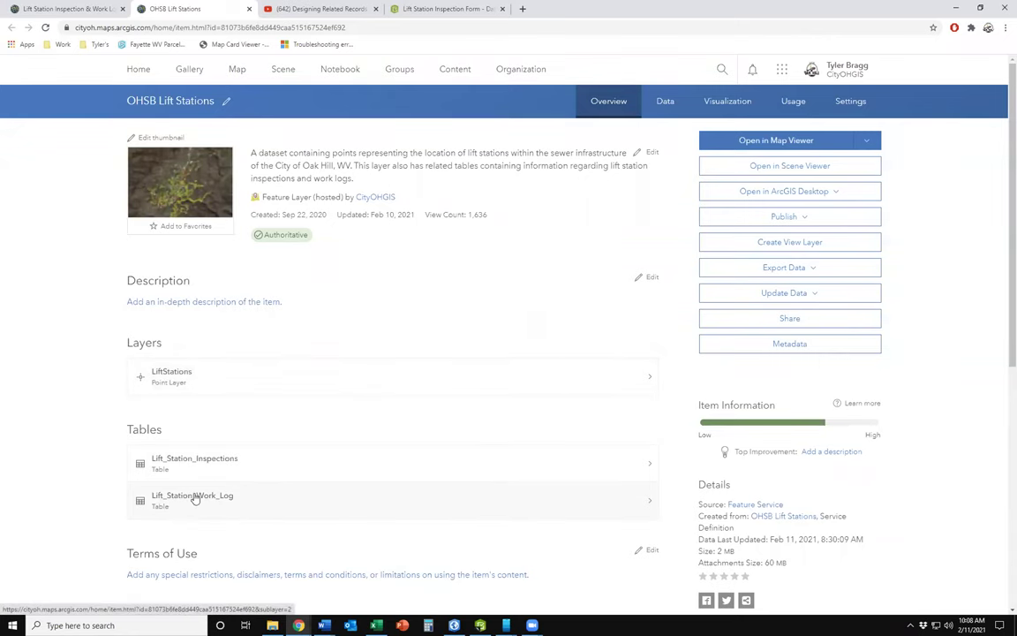
mouse_move(382, 625)
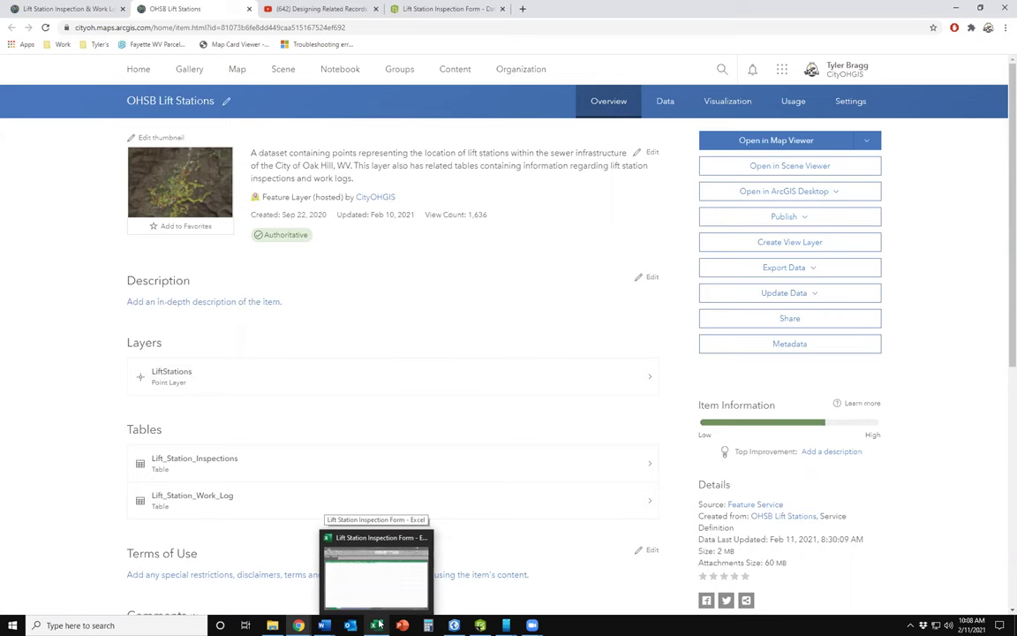
click(377, 625)
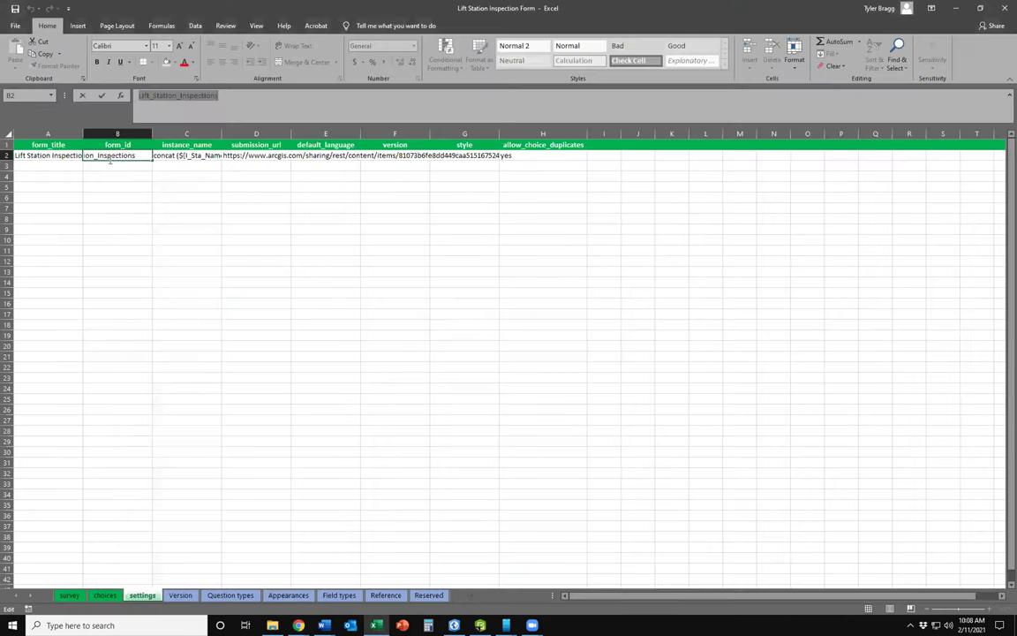
key(Escape)
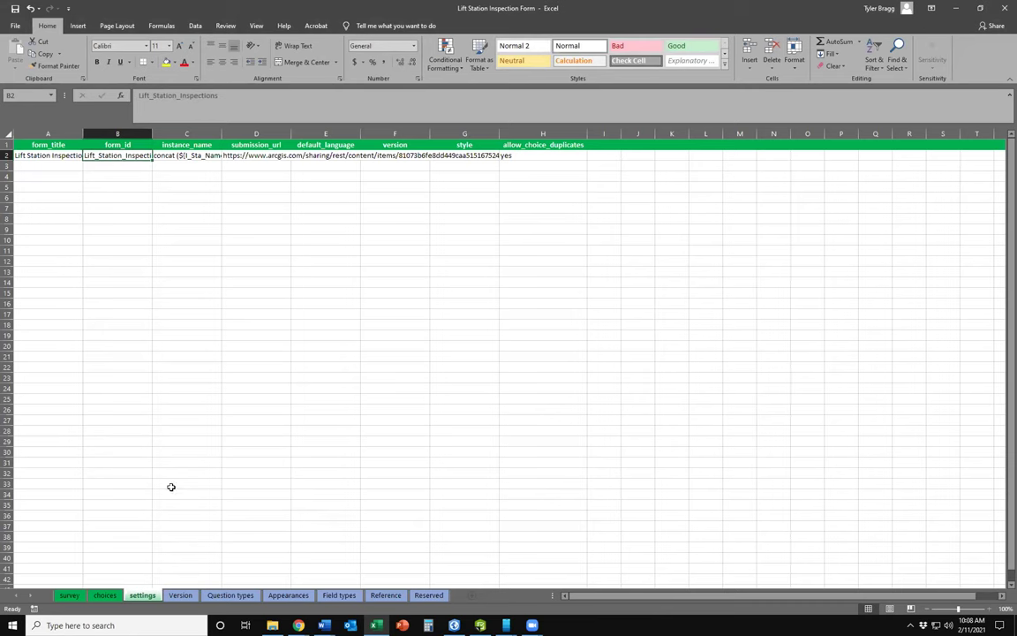
- Show the survey sheet and review its question rows from the pump groups down to the image questions
click(74, 597)
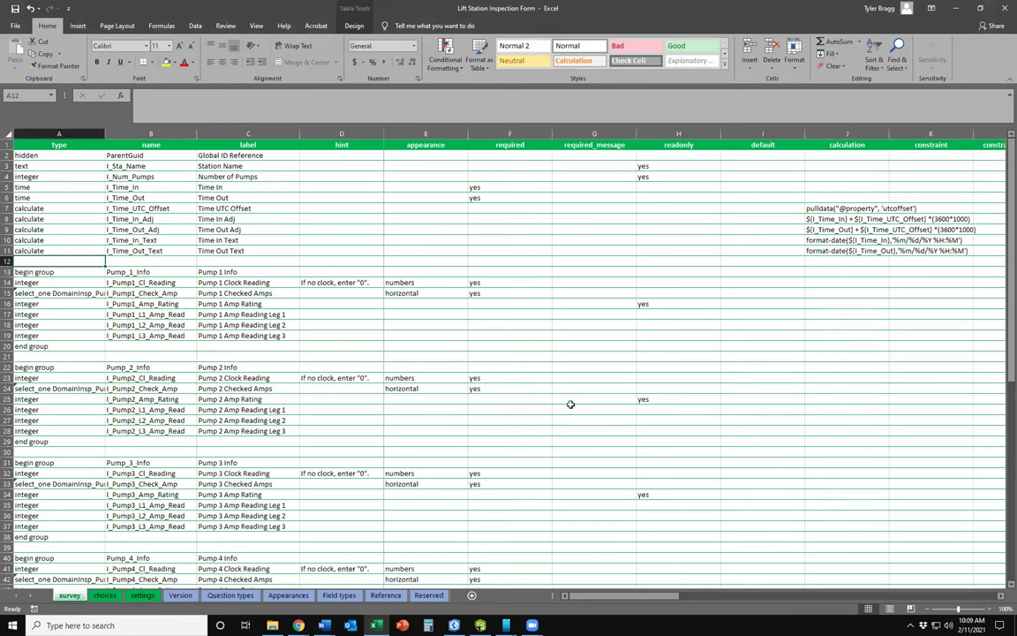
scroll(290, 401, down, 3)
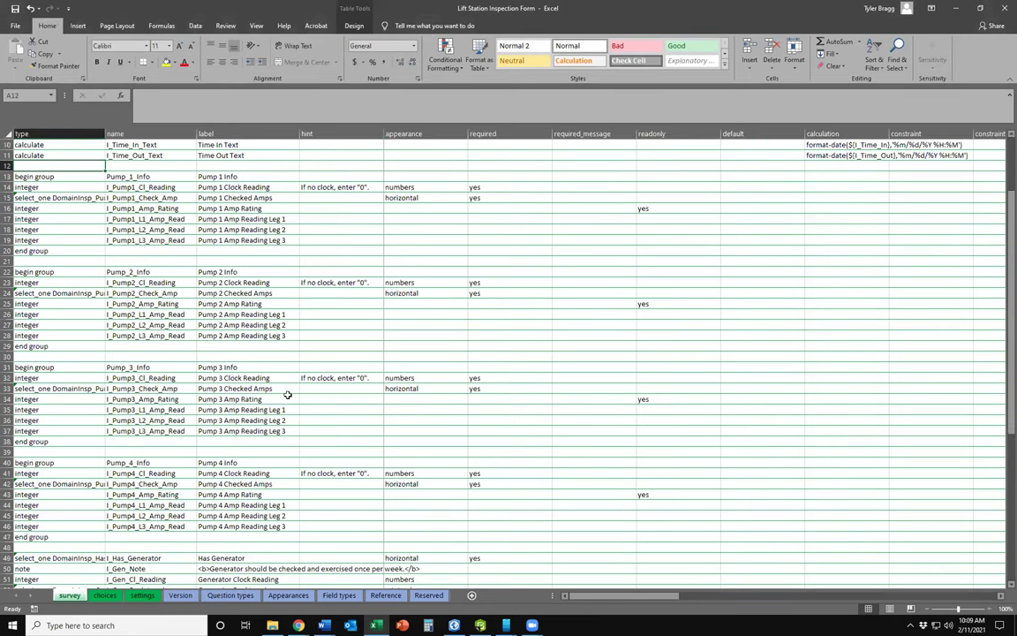
scroll(287, 395, down, 7)
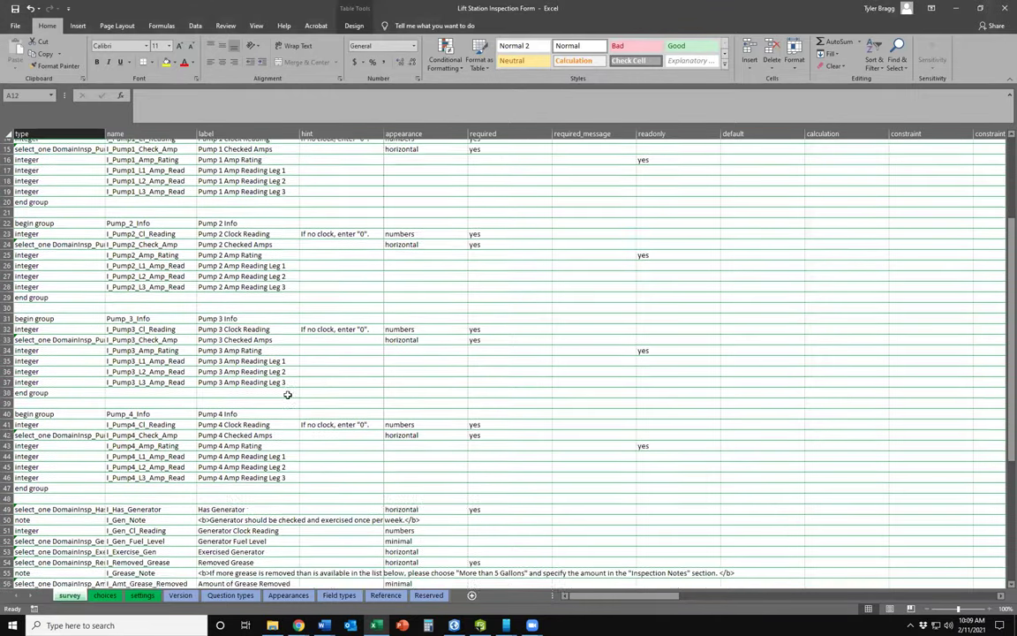
scroll(287, 403, down, 4)
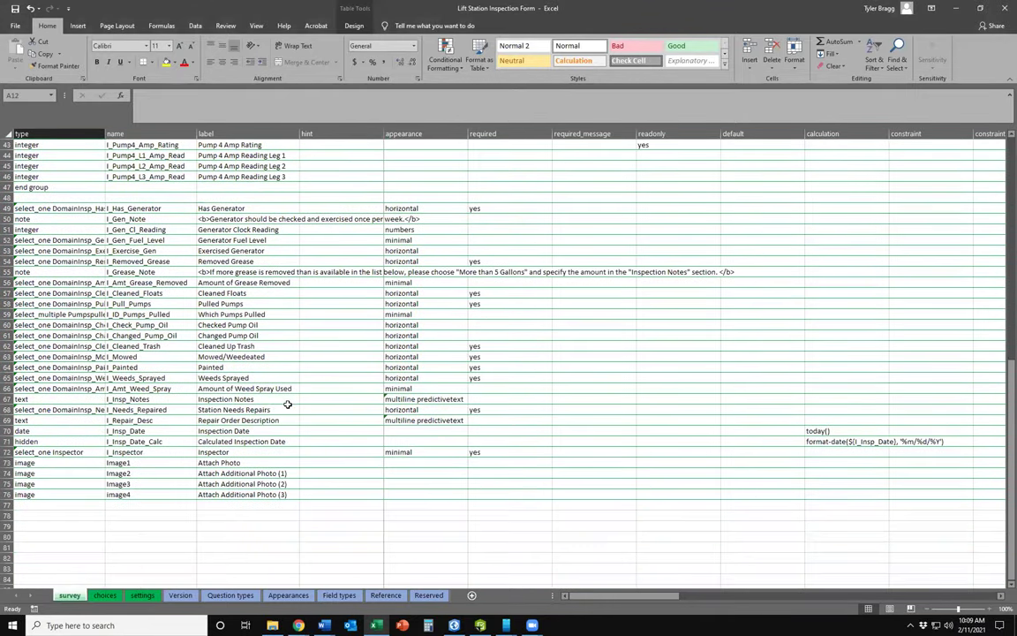
- Highlight the four image question rows at the end of the survey sheet and point out the Image1 name
drag(26, 463, 259, 496)
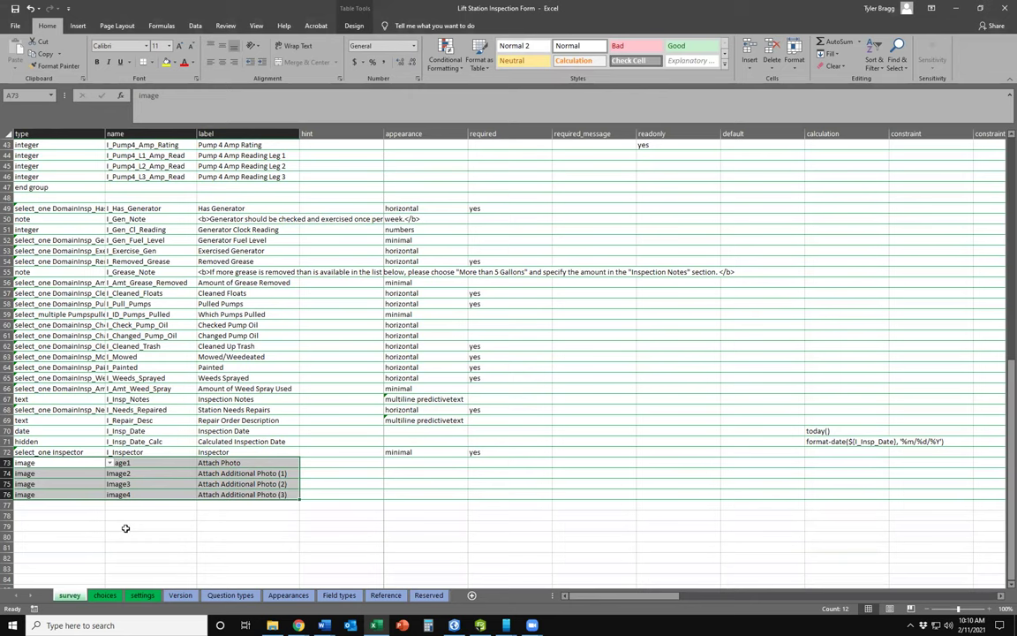
click(126, 528)
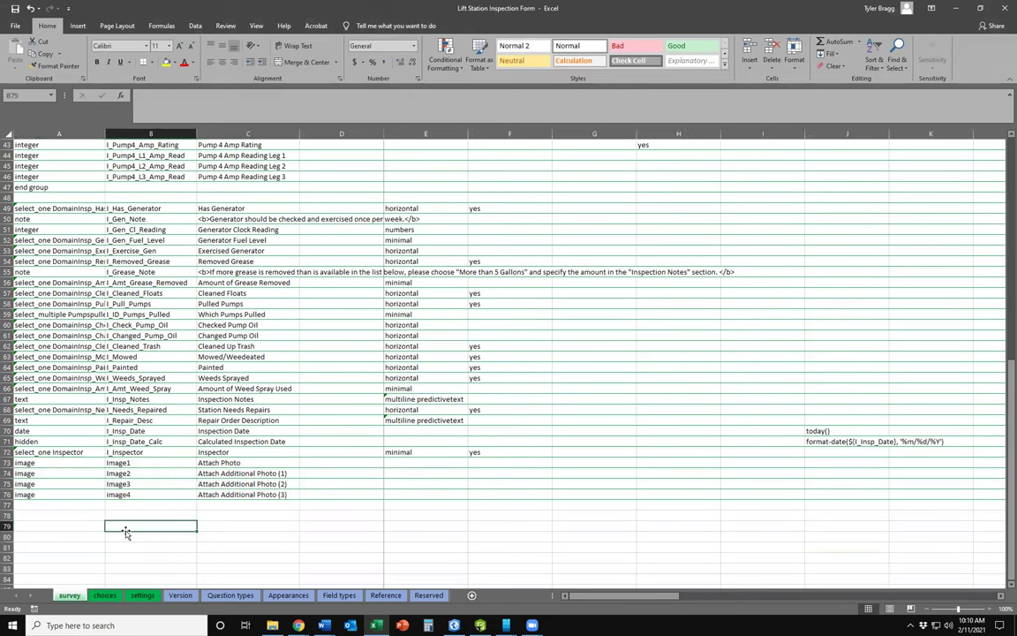
click(133, 463)
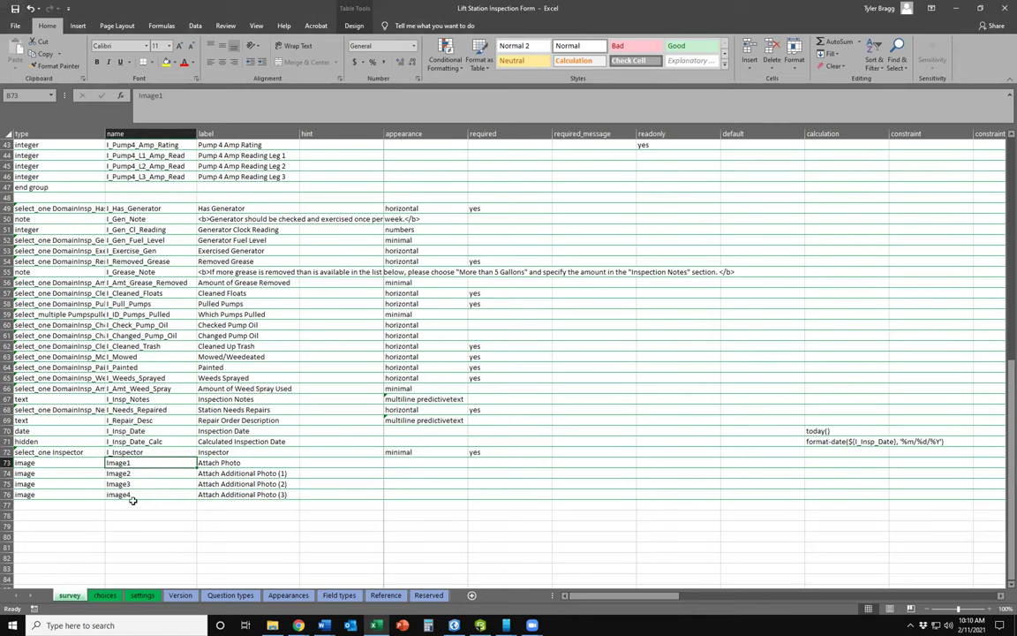
click(44, 505)
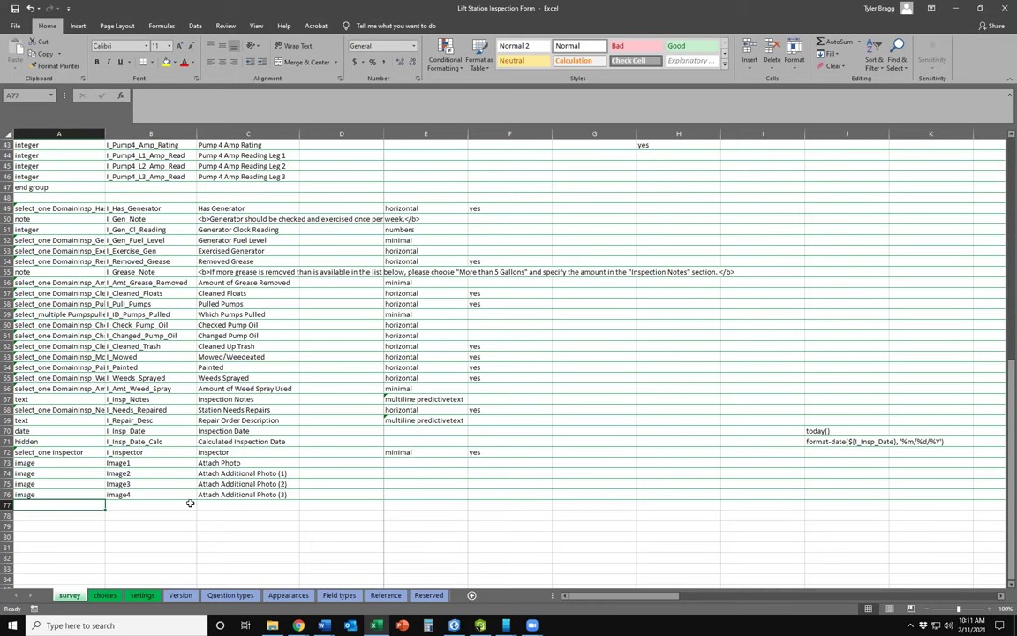
- Switch to the browser and show the Lift Station Inspection & Work Log Map in the map viewer
mouse_move(300, 622)
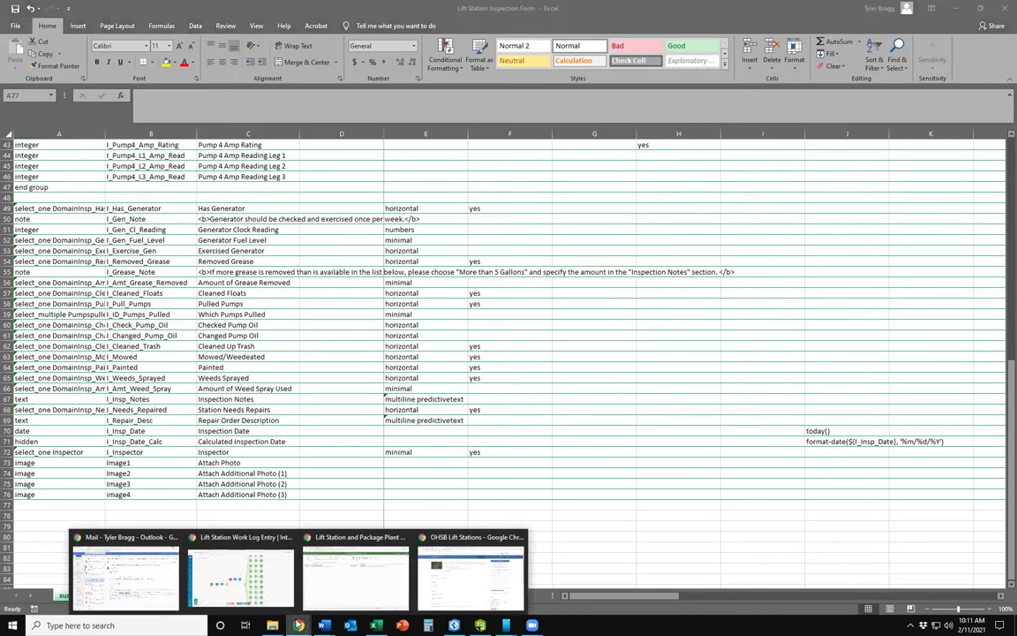
click(470, 574)
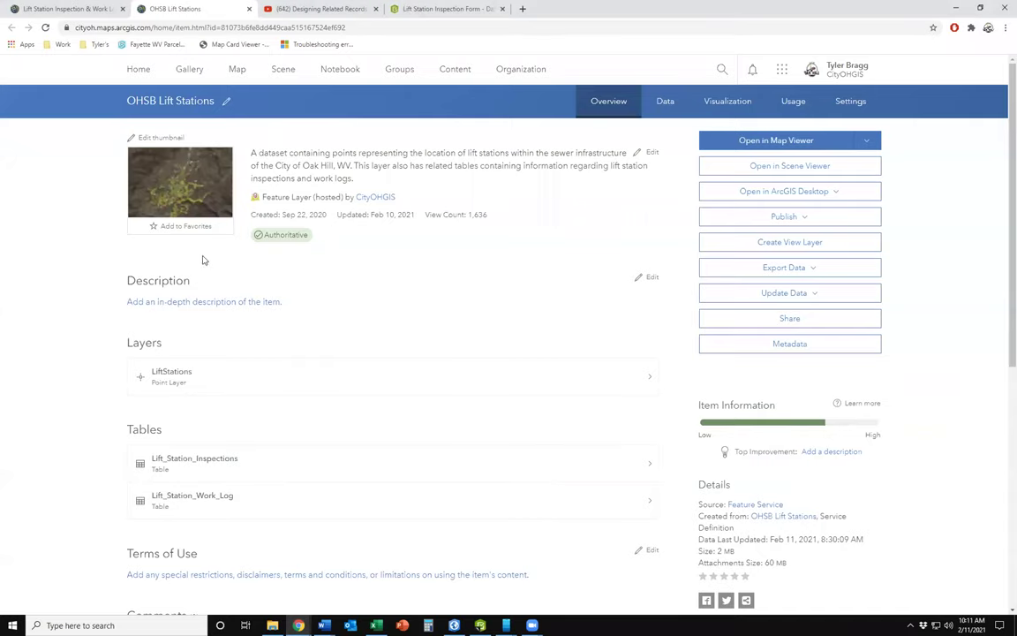
click(63, 9)
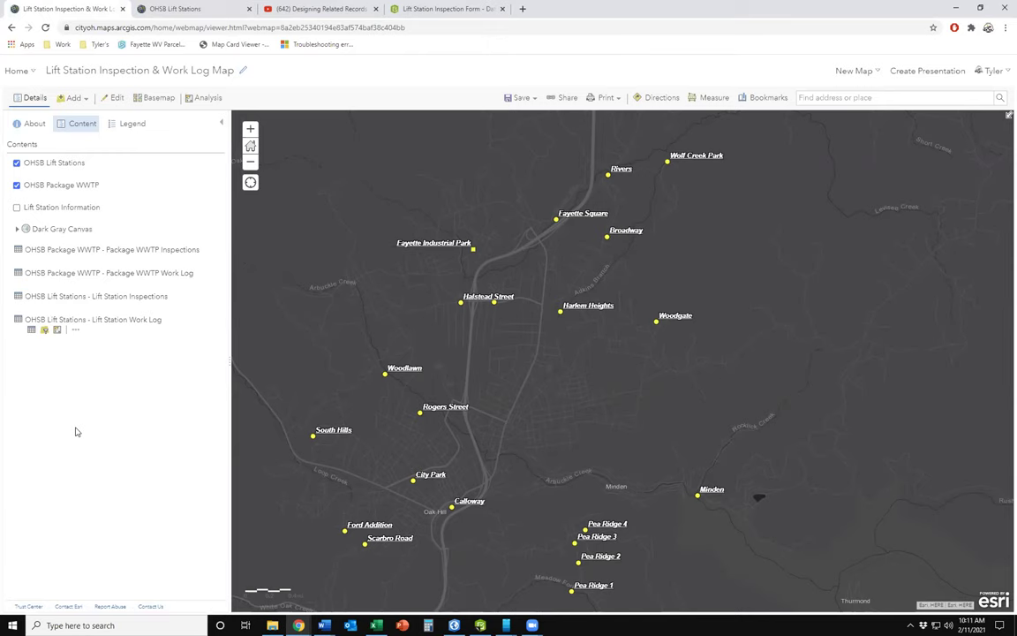
- Open the Lift Station Inspections expression from the OHSB Lift Stations layer's style settings
mouse_move(68, 170)
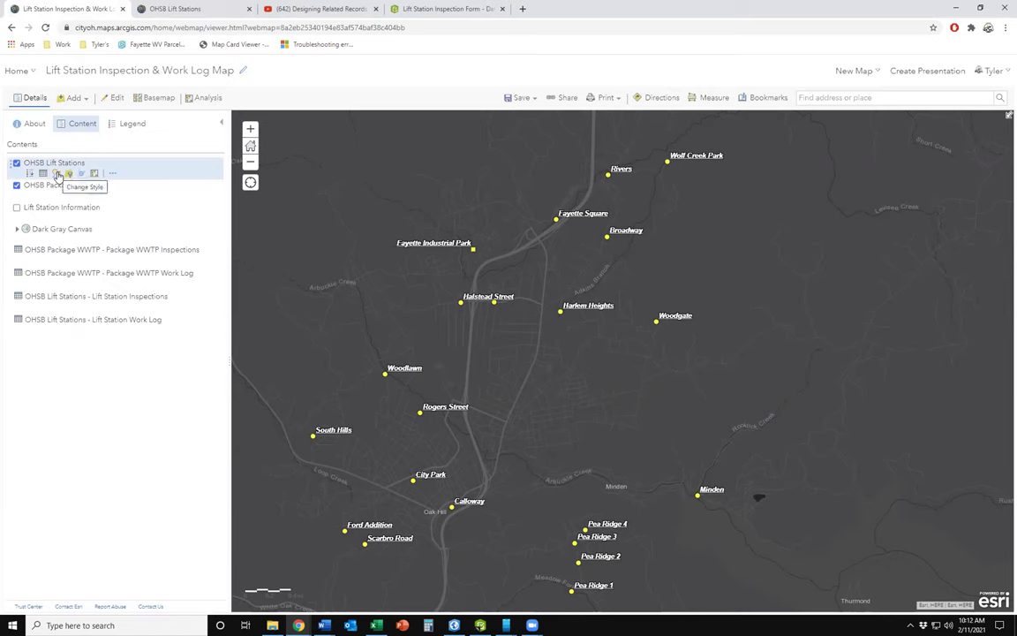
click(57, 174)
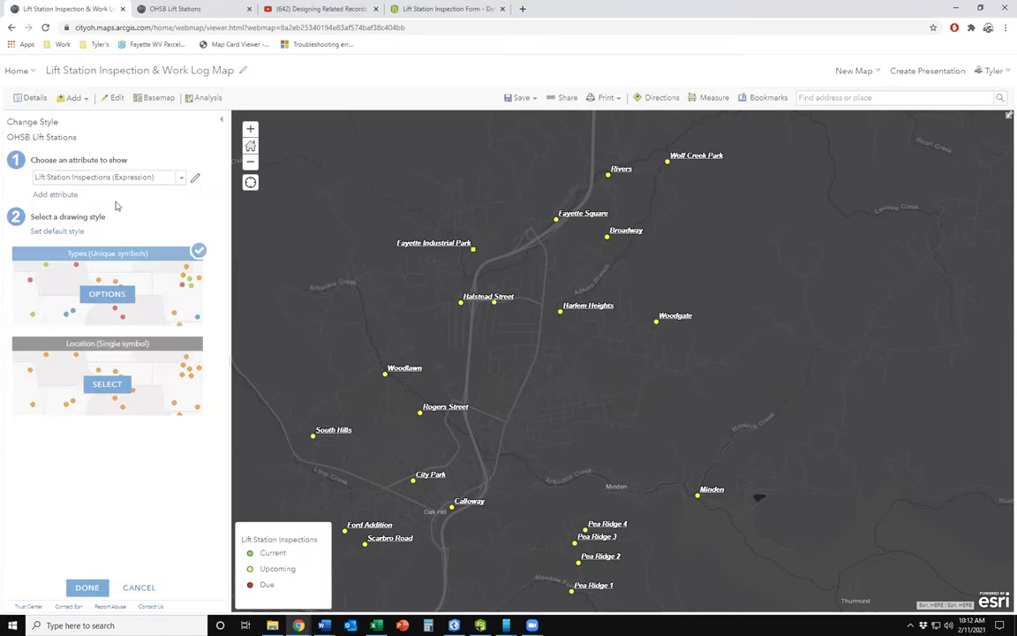
click(196, 180)
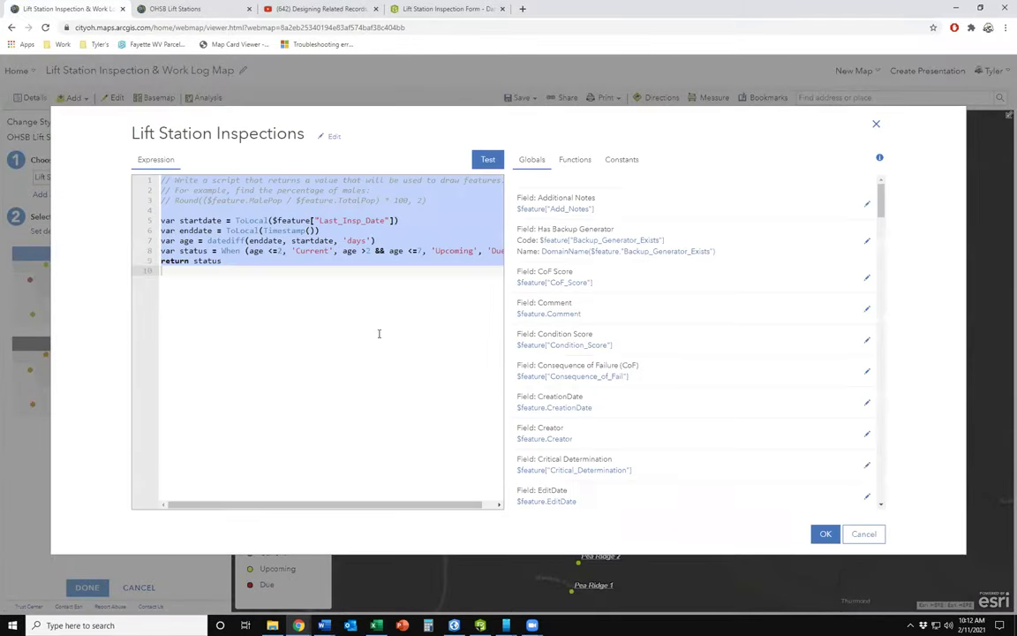
click(378, 333)
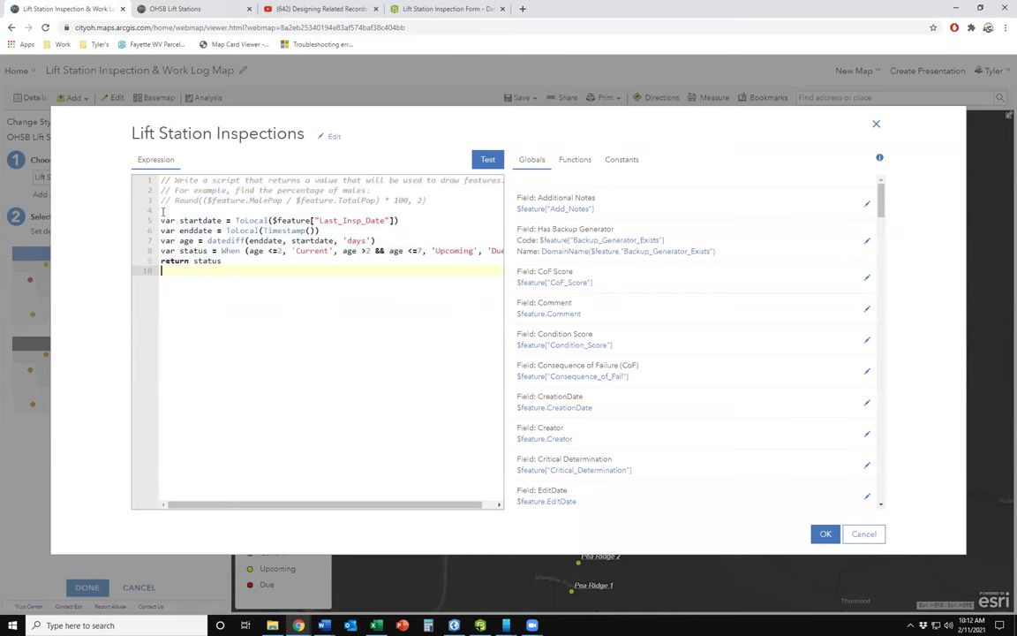
- Highlight the expression's script lines, the 'days' unit and the 'Current' and 'Upcoming' statuses, and close the expression without saving
drag(163, 218, 221, 263)
click(191, 304)
drag(343, 240, 372, 240)
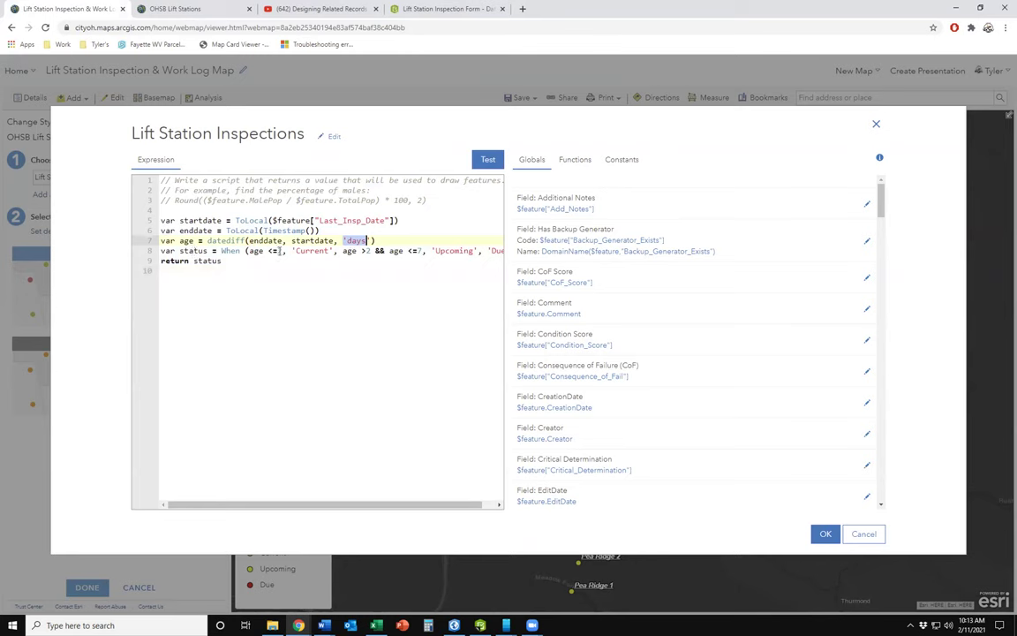
click(293, 250)
drag(293, 250, 335, 251)
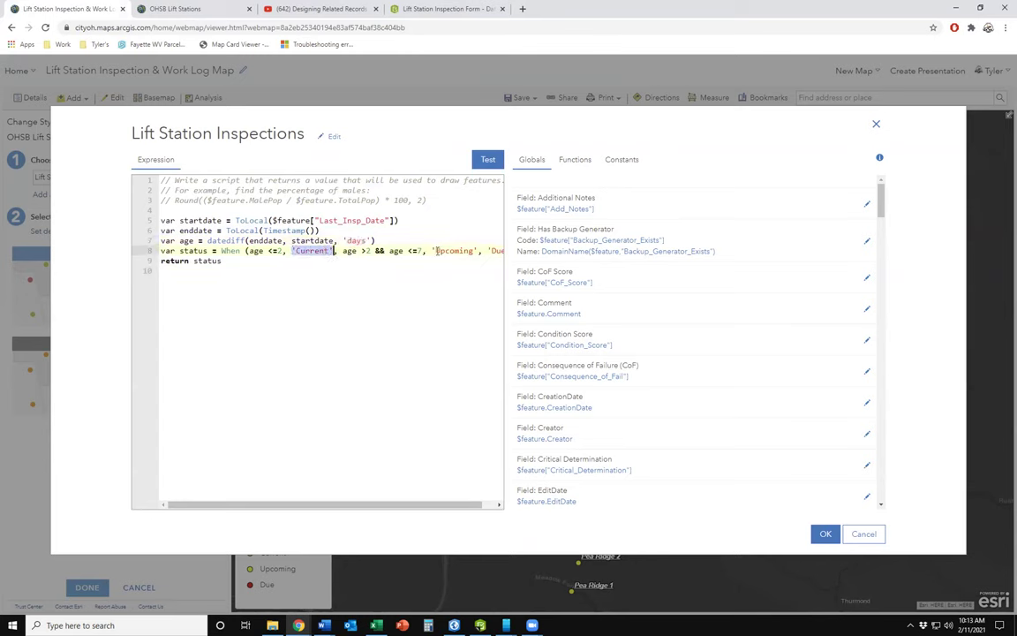
drag(433, 251, 477, 251)
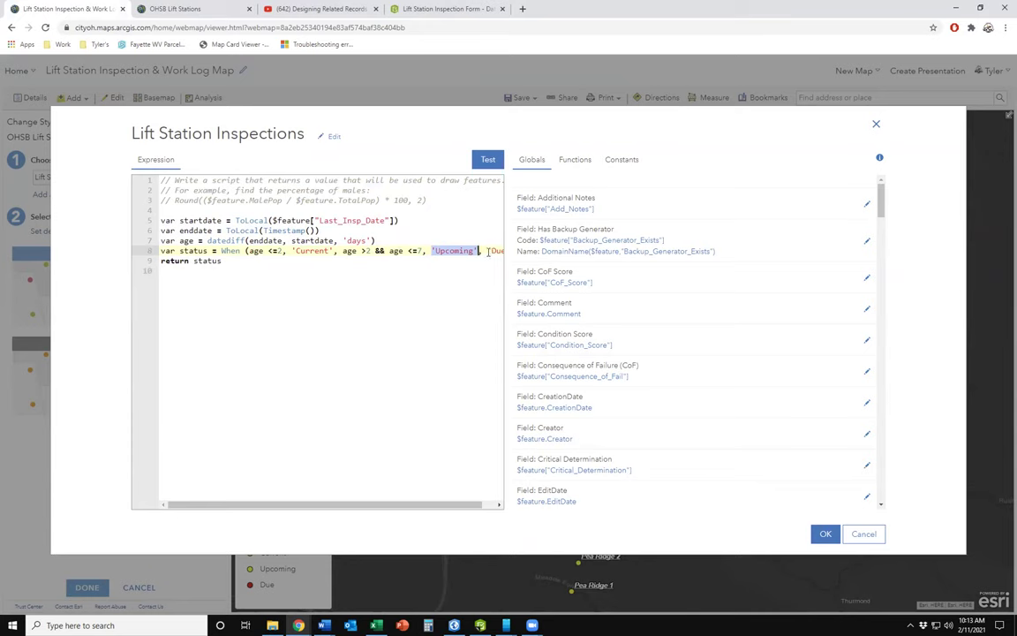
click(866, 534)
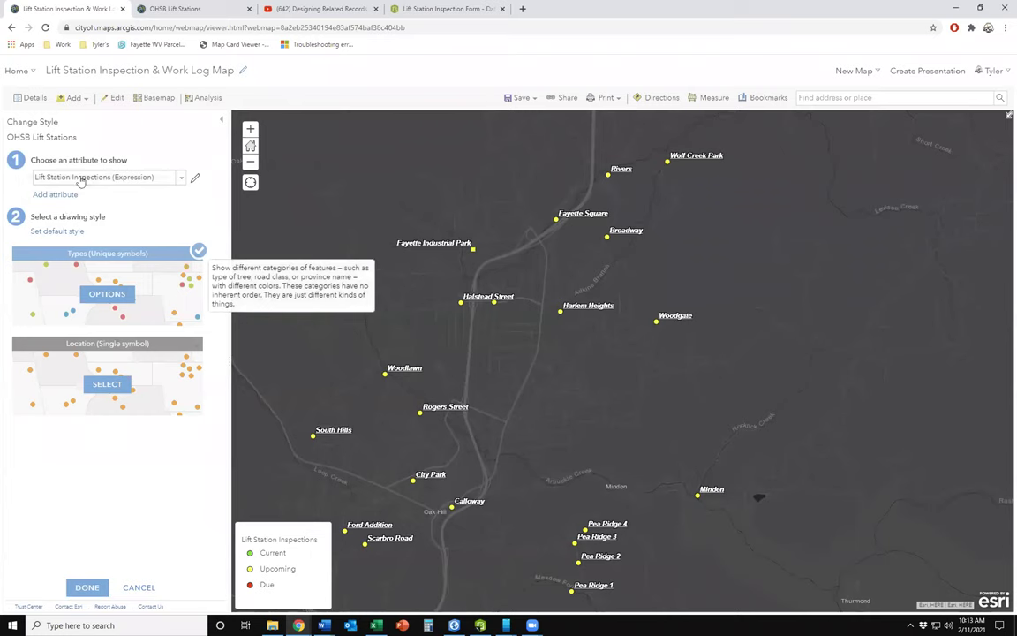
- Show the unique symbol options for the lift station inspection statuses and leave the style settings without saving
click(106, 295)
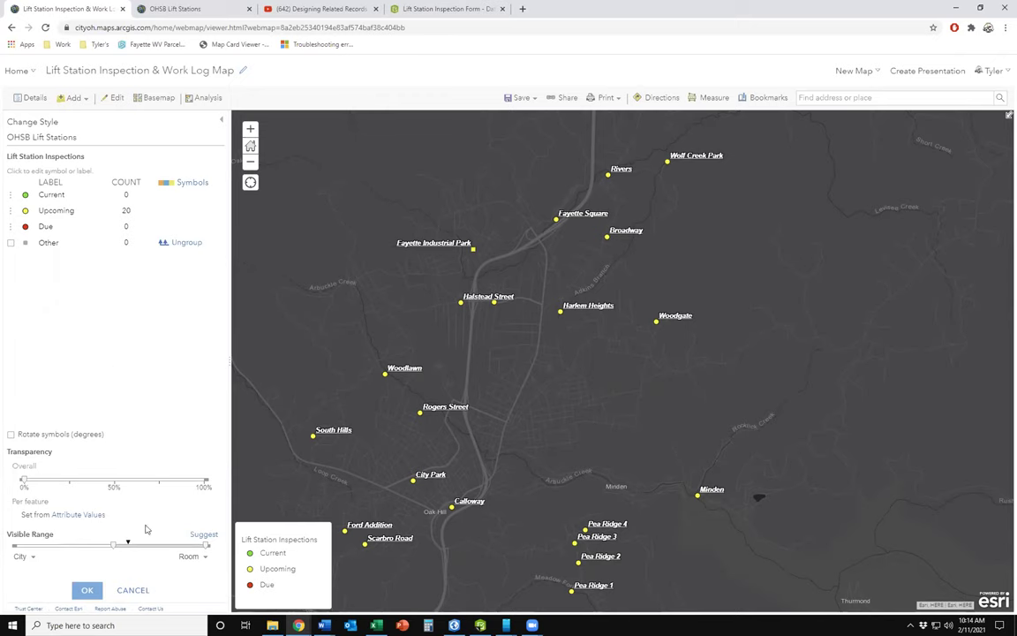
click(136, 589)
click(141, 588)
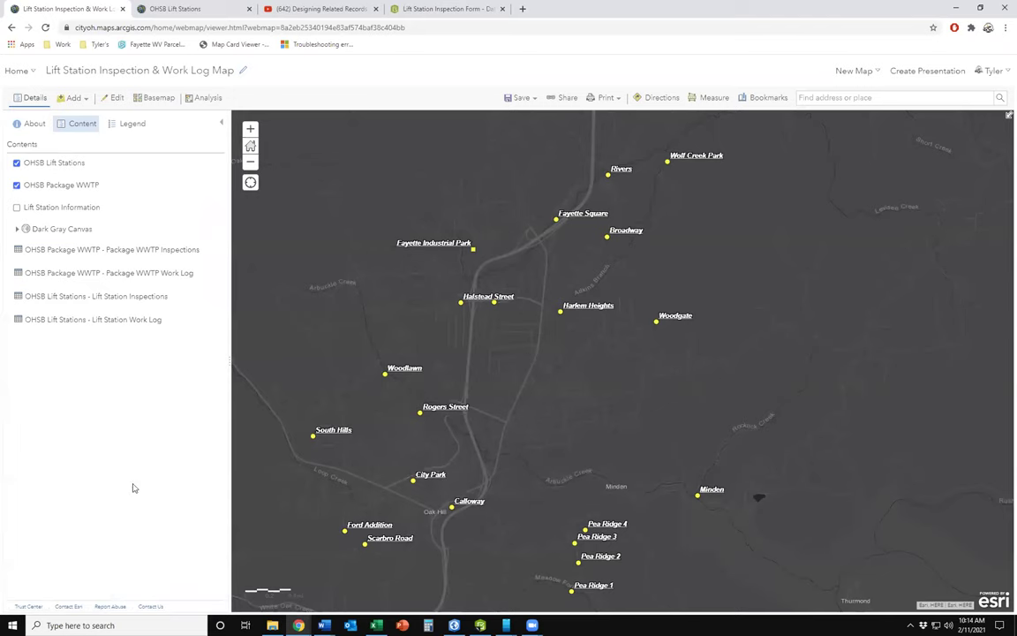
- Show the pop-up of the Halstead Street #14 station, highlight its last inspection date line and close the pop-up
click(460, 302)
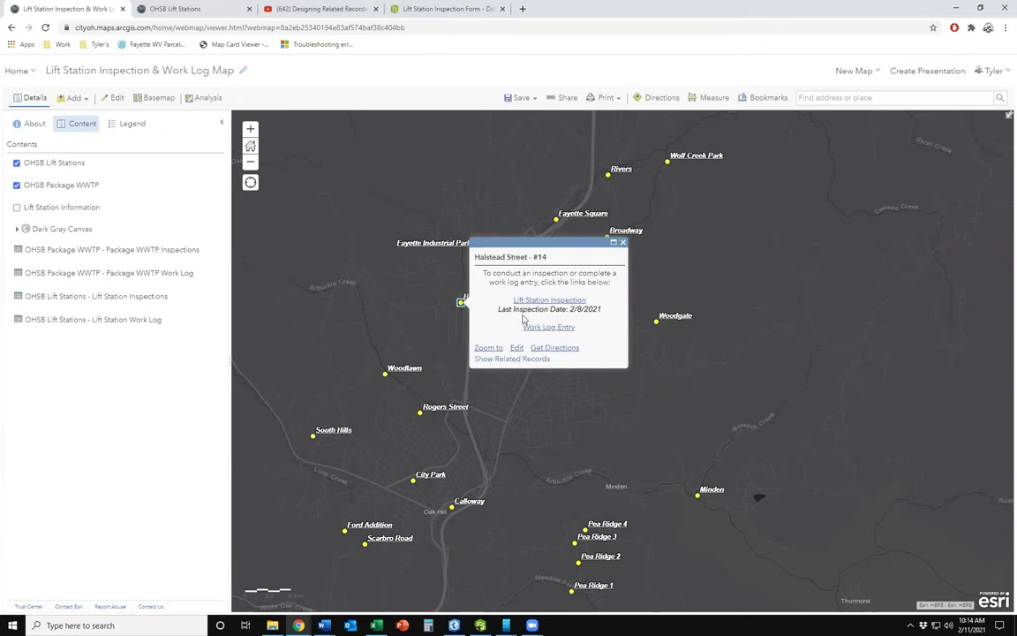
drag(499, 310, 569, 311)
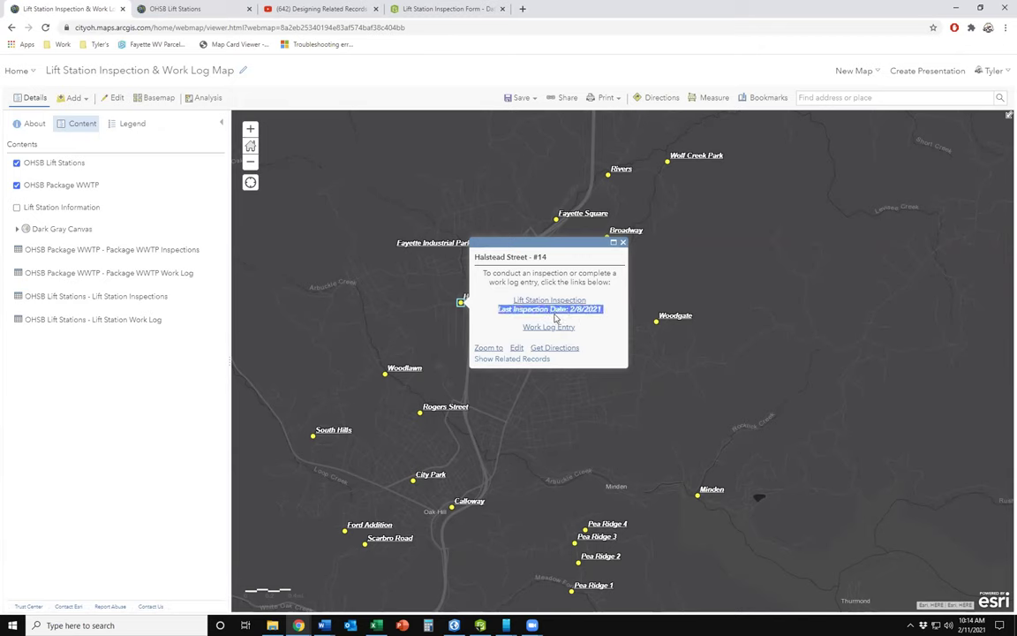
click(622, 244)
- Open the pop-up configuration of the OHSB Lift Stations layer and show the available content display options, keeping the custom attribute display
mouse_move(66, 169)
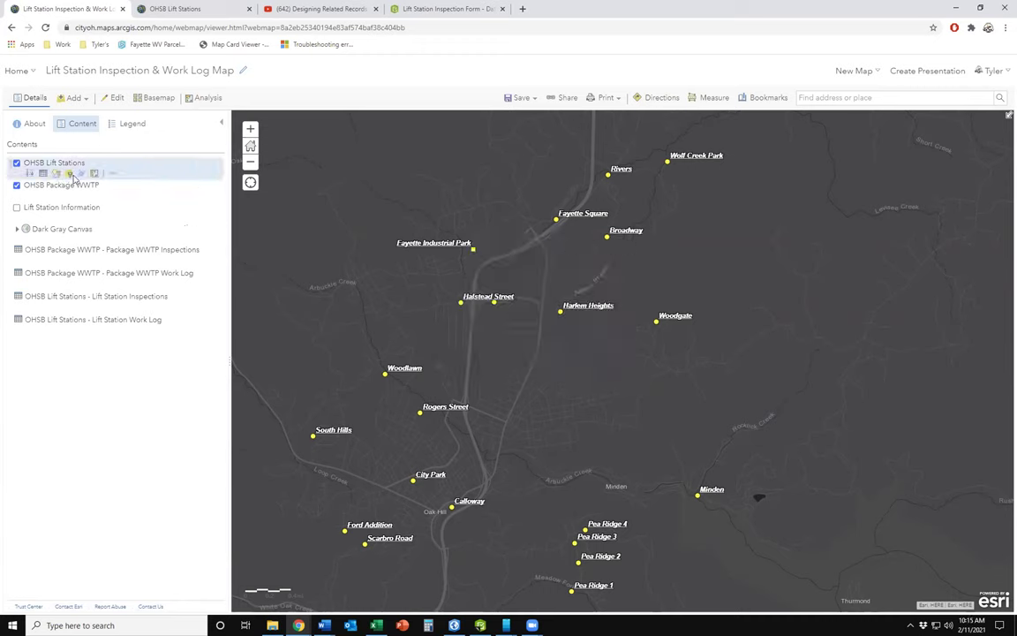
click(112, 174)
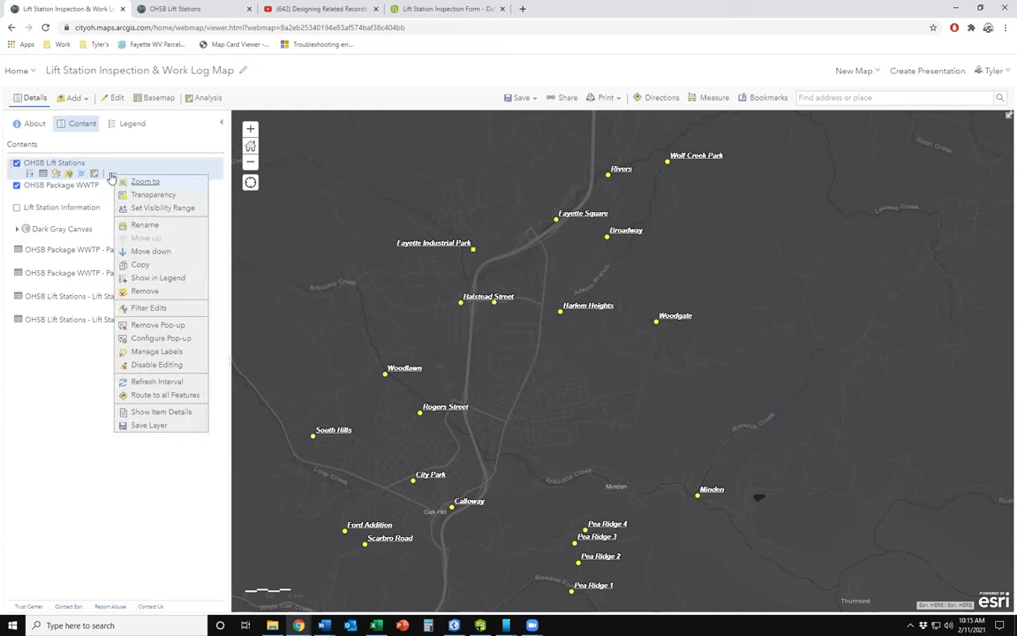
click(167, 340)
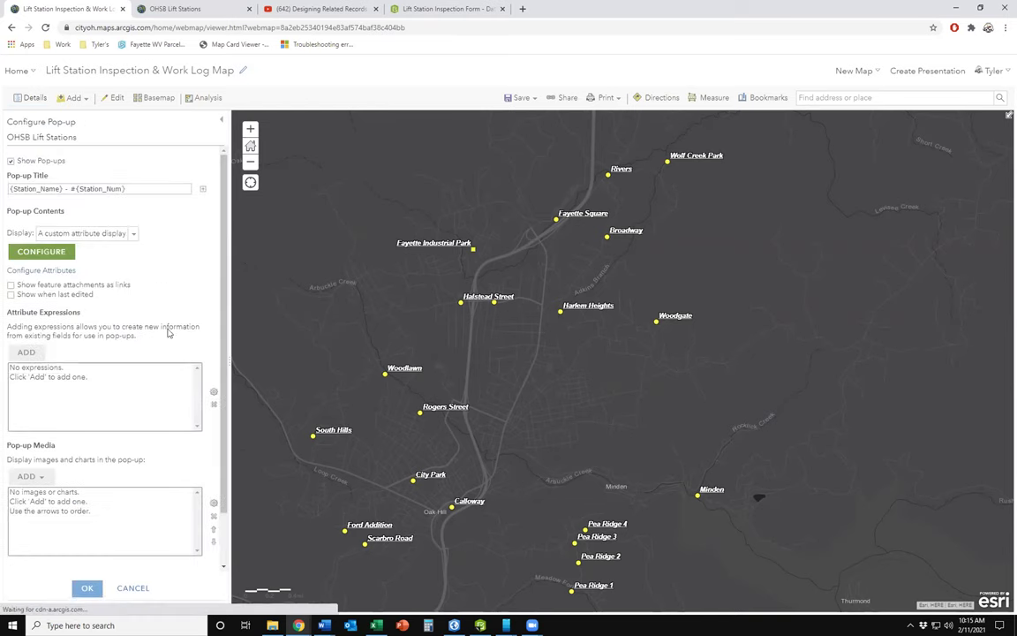
click(133, 235)
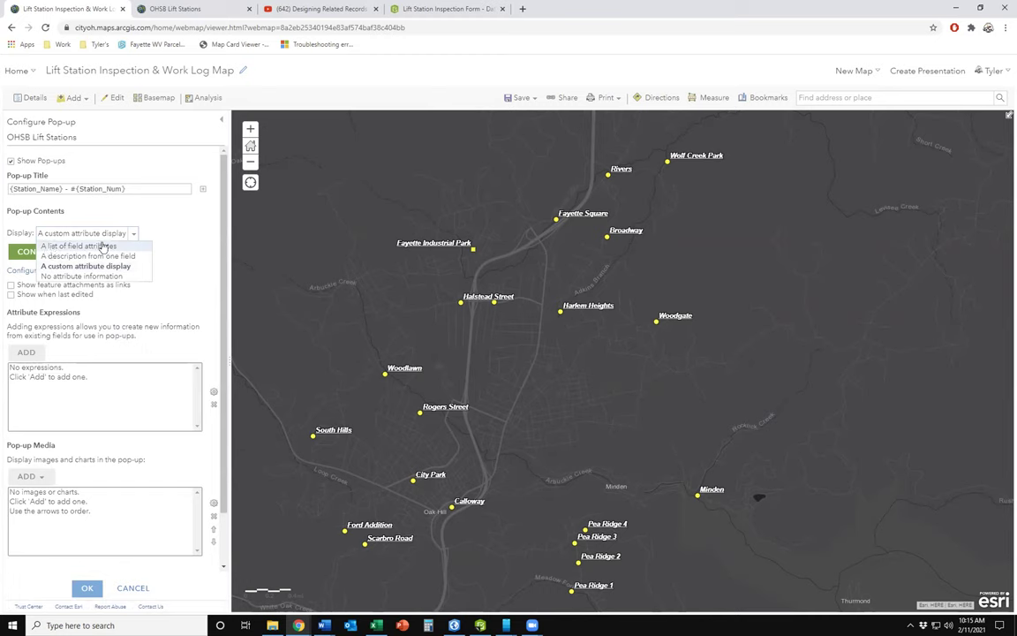
click(187, 257)
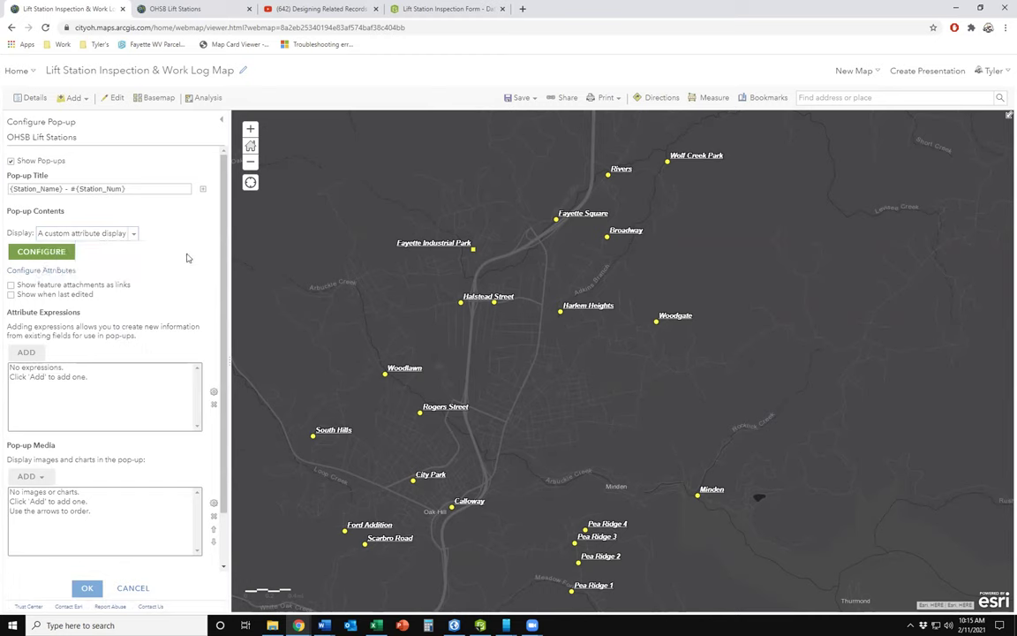
- Open the custom attribute display of the pop-up and highlight the instruction sentence above the links
click(35, 254)
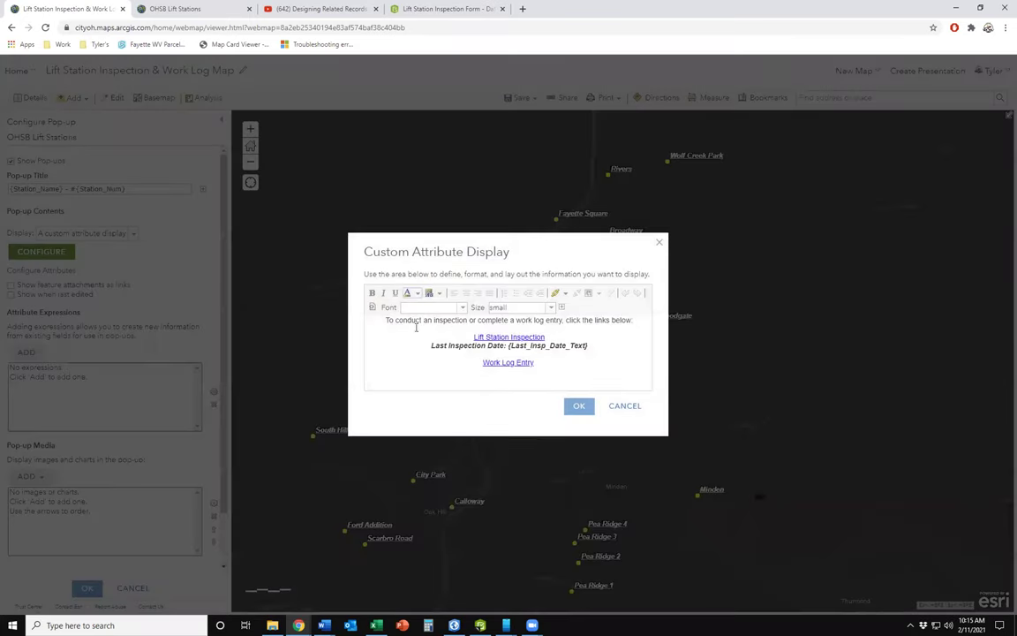
drag(388, 322, 643, 327)
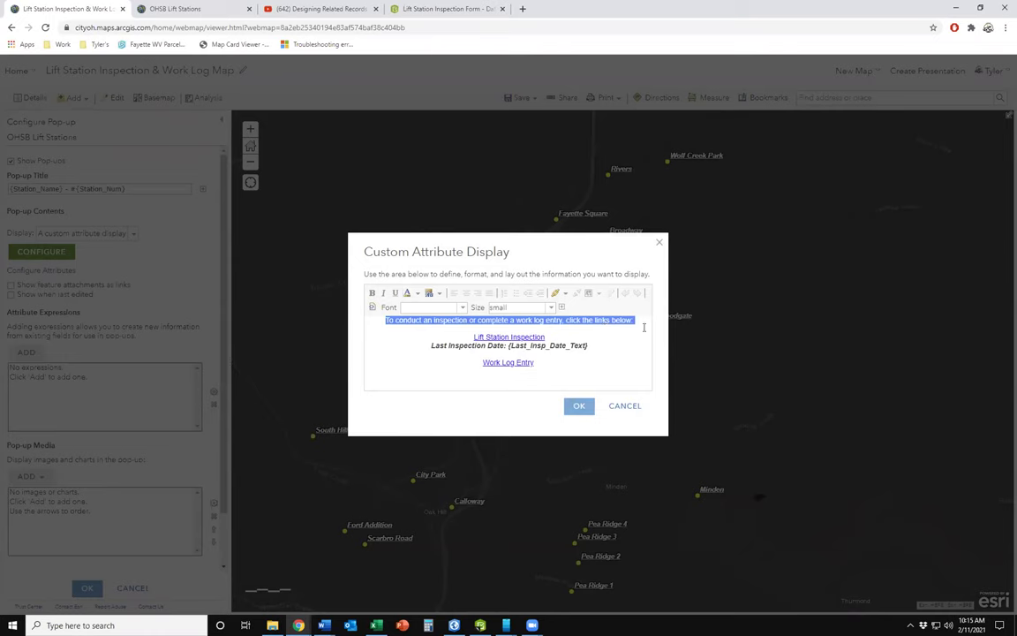
click(484, 371)
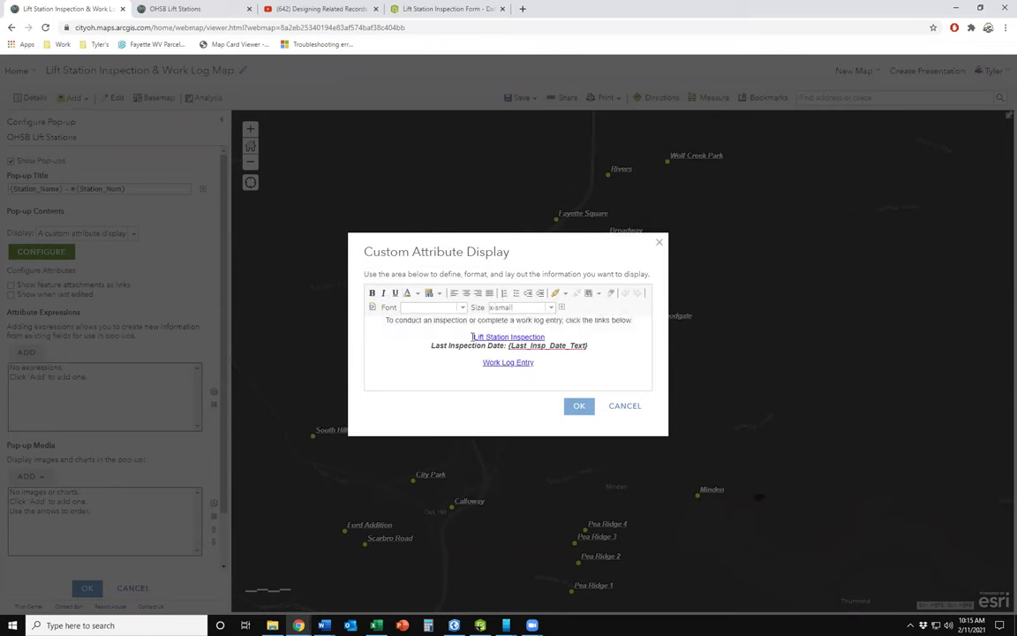
- Highlight the last inspection date line and open the link settings of the Lift Station Inspection text
drag(431, 345, 583, 348)
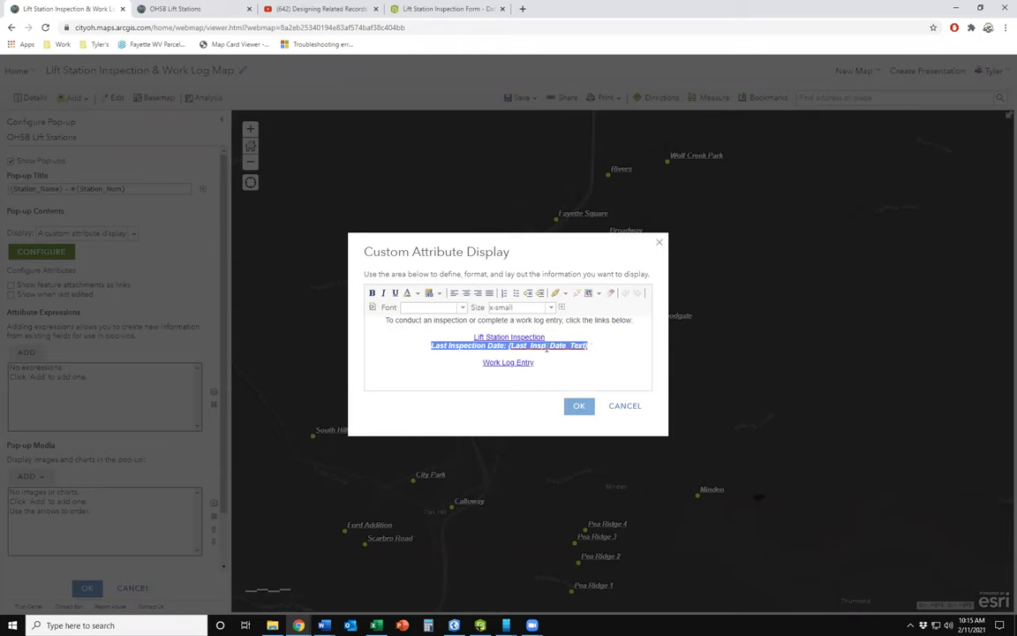
click(593, 347)
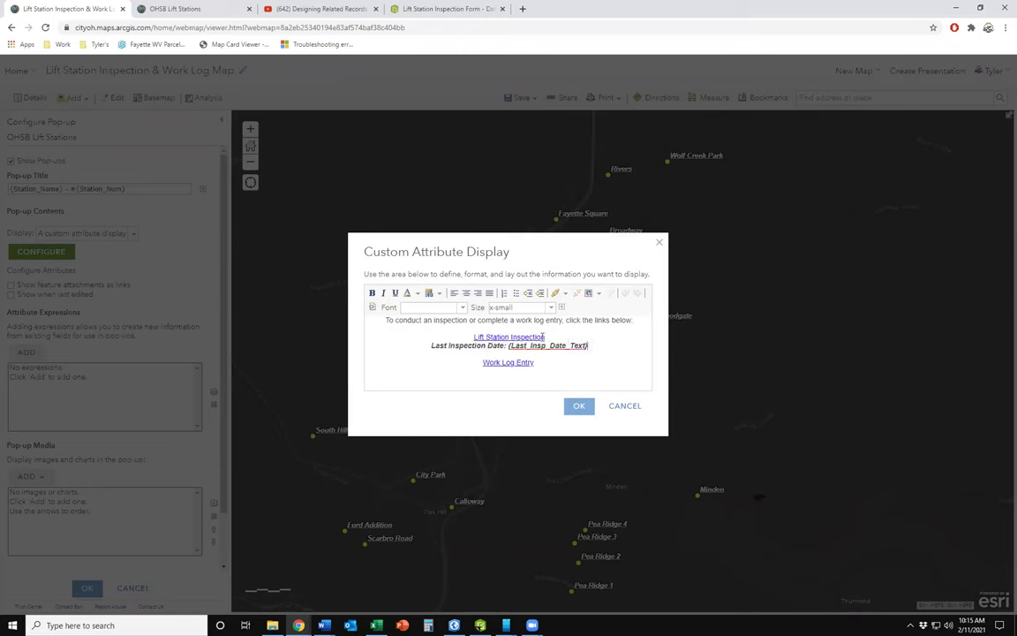
drag(545, 337, 474, 337)
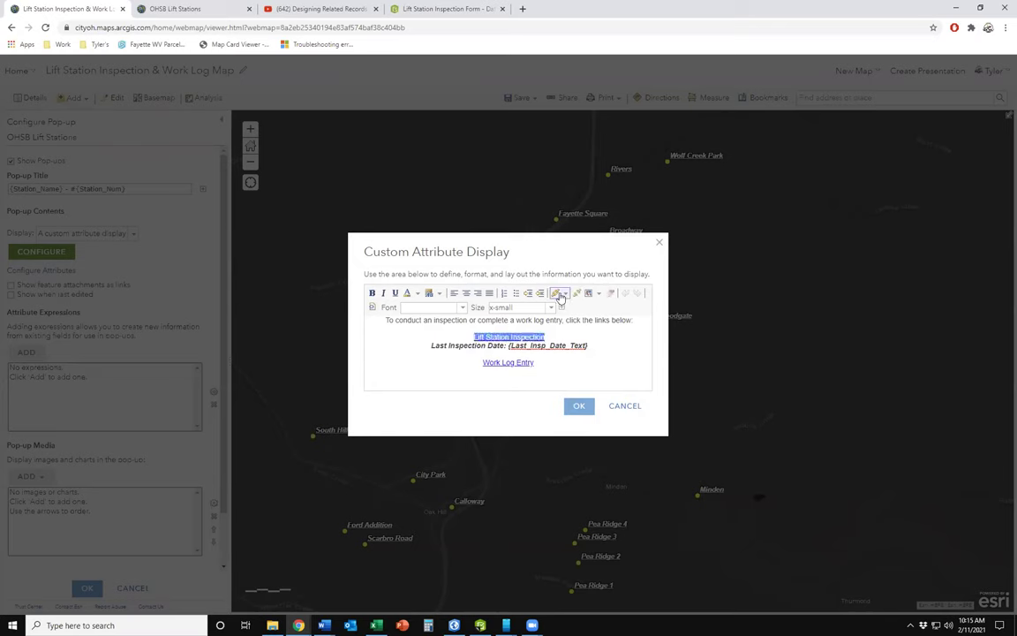
click(557, 294)
click(557, 382)
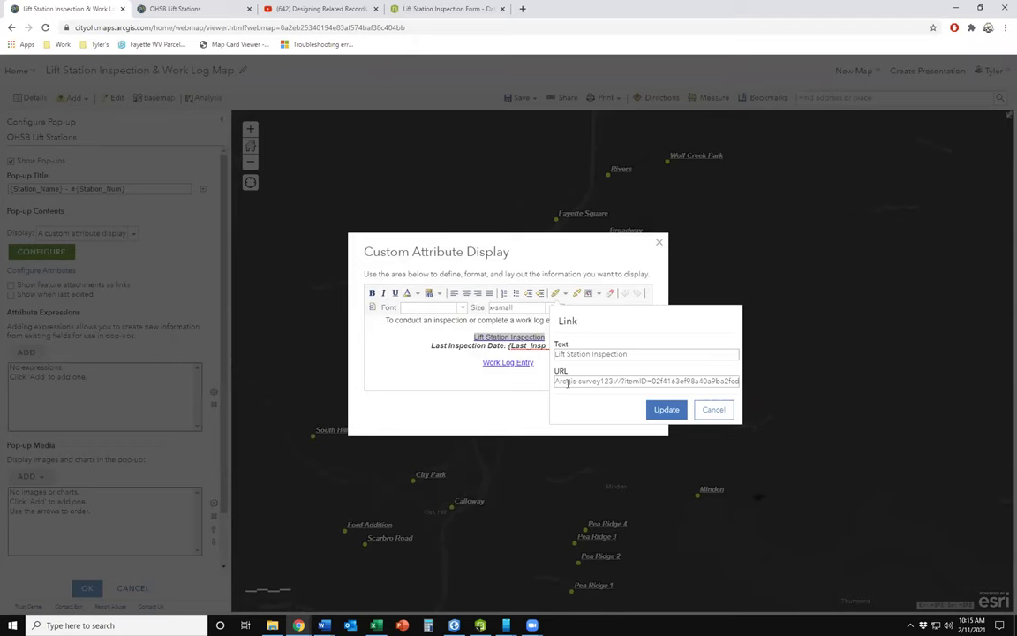
- Examine the start of the Lift Station Inspection link's URL, highlighting the Arcgis-survey123:// prefix and the itemID part
key(Right)
key(Right)
key(Right)
key(Right)
key(Right)
key(Right)
key(Right)
key(Right)
key(Right)
drag(555, 381, 648, 382)
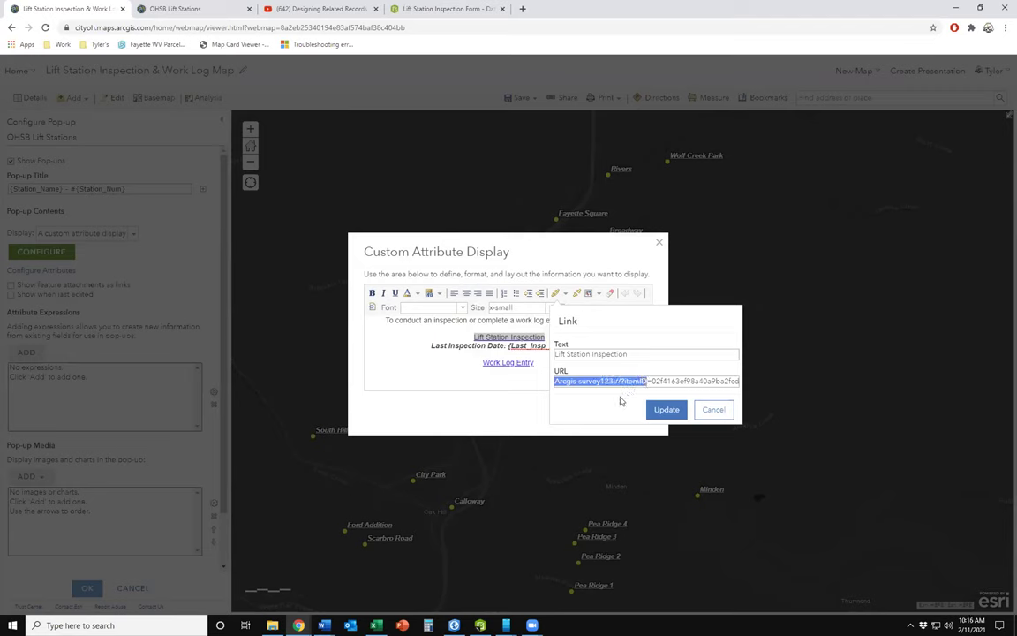
click(578, 384)
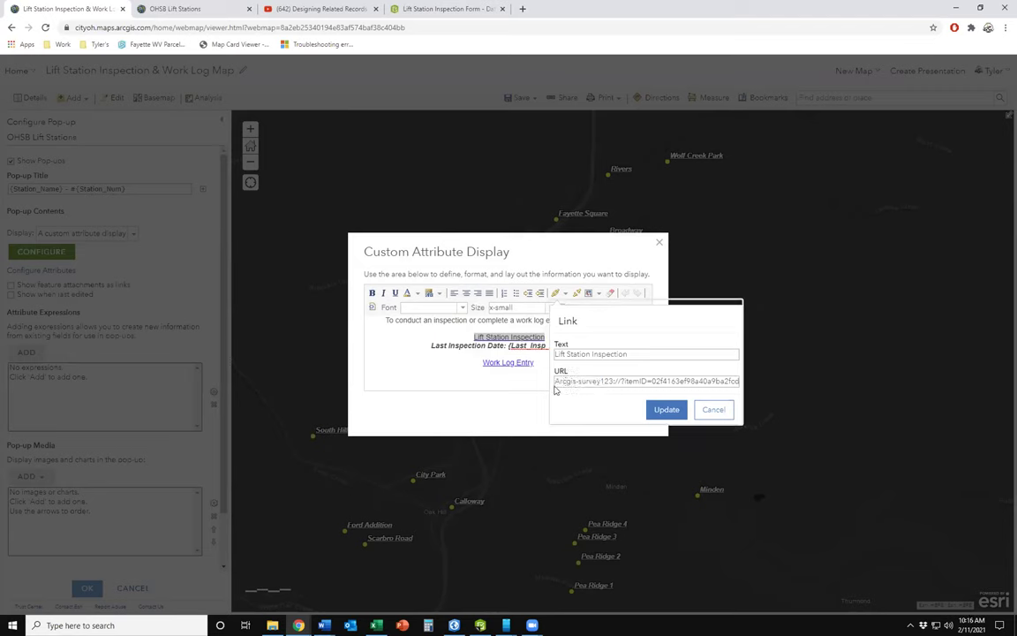
drag(555, 381, 621, 383)
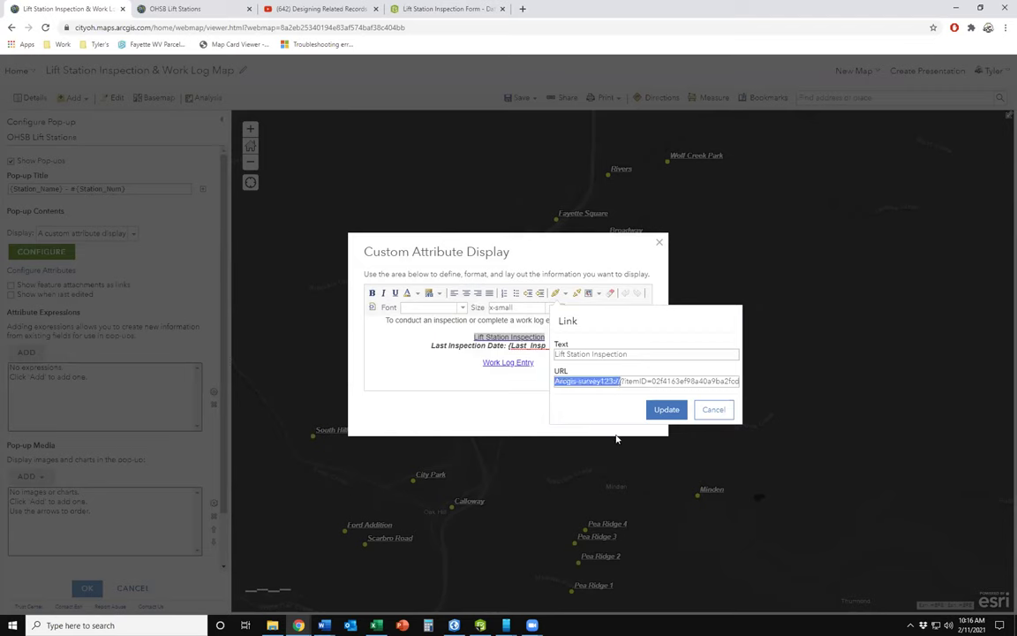
click(625, 381)
drag(625, 382, 740, 382)
click(575, 381)
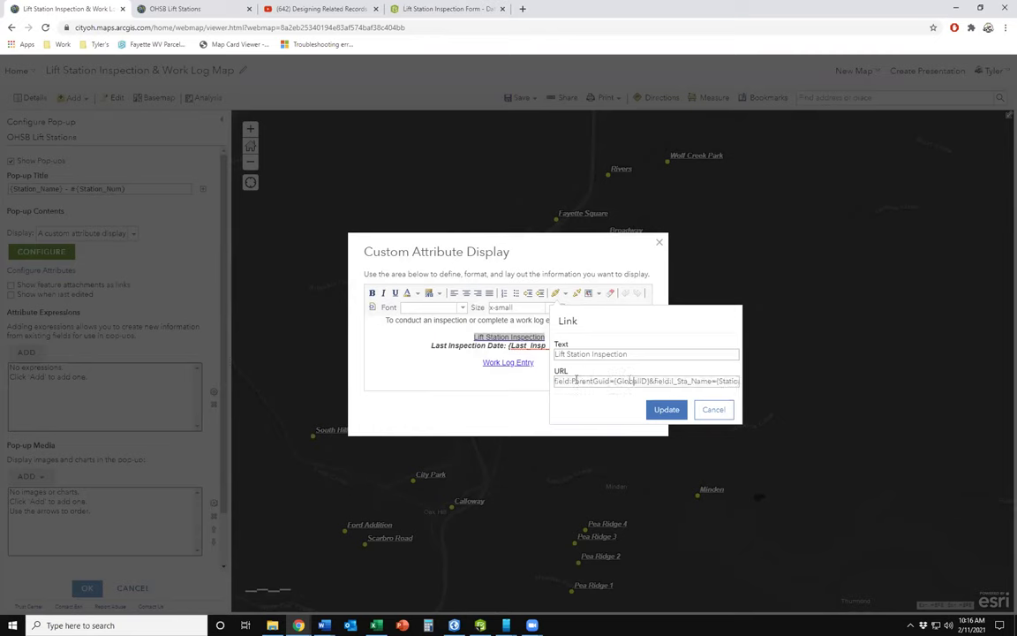
- Examine the URL part that passes the GlobalID to the survey's ParentGuid field, highlighting field:ParentGuid
key(Left)
key(Left)
key(Left)
key(Left)
key(Left)
key(Left)
key(Left)
key(Left)
key(Left)
key(Left)
key(Left)
key(Left)
key(Left)
key(Left)
key(Left)
key(Left)
key(Left)
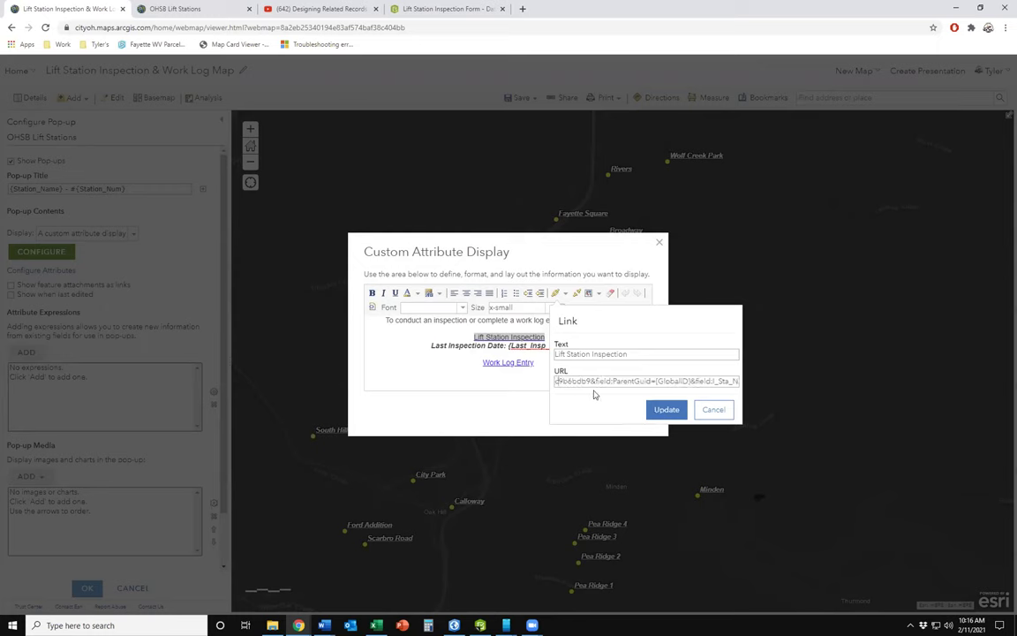
drag(596, 380, 651, 381)
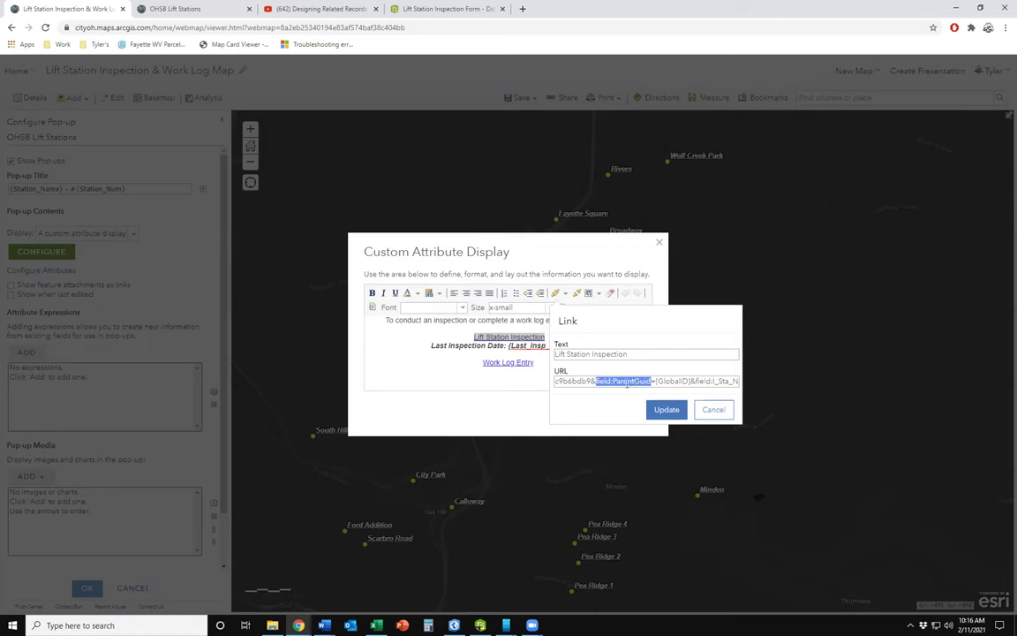
click(597, 381)
drag(598, 380, 652, 381)
mouse_move(655, 380)
mouse_down()
mouse_move(676, 386)
mouse_move(659, 384)
mouse_up()
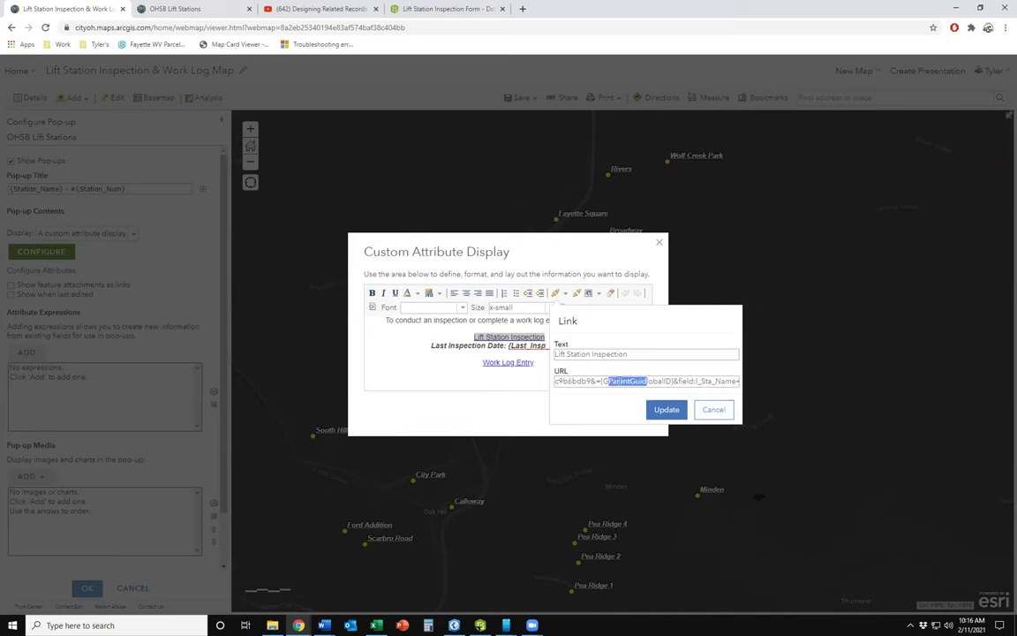
click(667, 381)
text({)
- Read through the URL's remaining station name, pump count and amp rating fields, and close the link settings without updating
key(End)
key(Right)
key(Right)
key(Right)
key(Right)
key(Right)
key(Right)
key(Right)
key(Right)
key(Right)
key(Right)
key(Right)
key(Right)
key(Right)
key(Right)
key(Right)
key(Right)
key(Right)
key(Right)
key(Right)
key(Right)
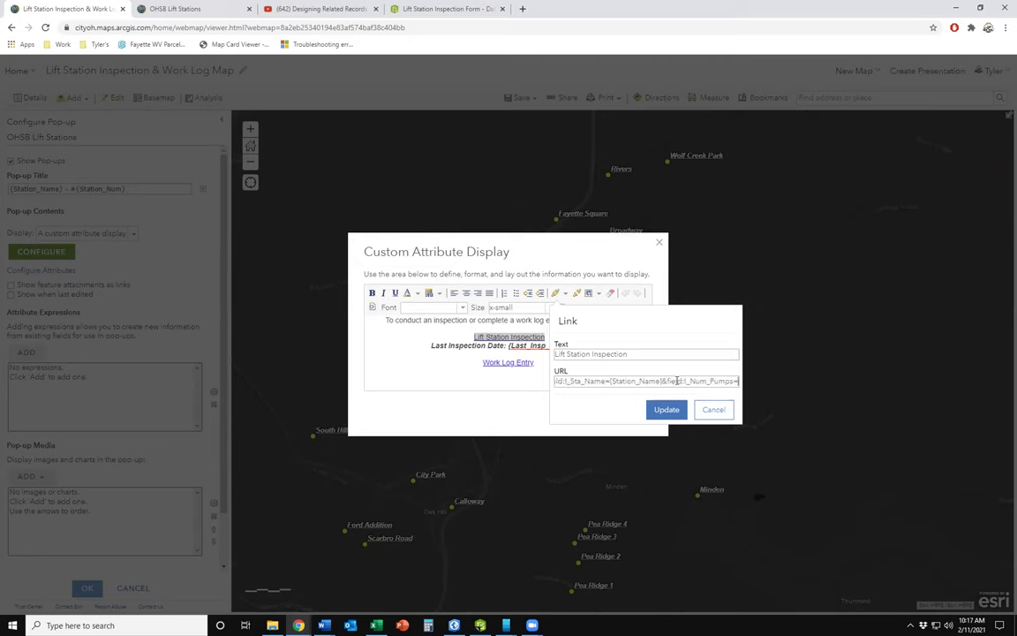
key(Right)
key(Right)
key(Right)
key(Right)
key(Right)
key(Right)
key(Right)
key(Right)
key(Right)
key(Right)
key(Right)
key(Right)
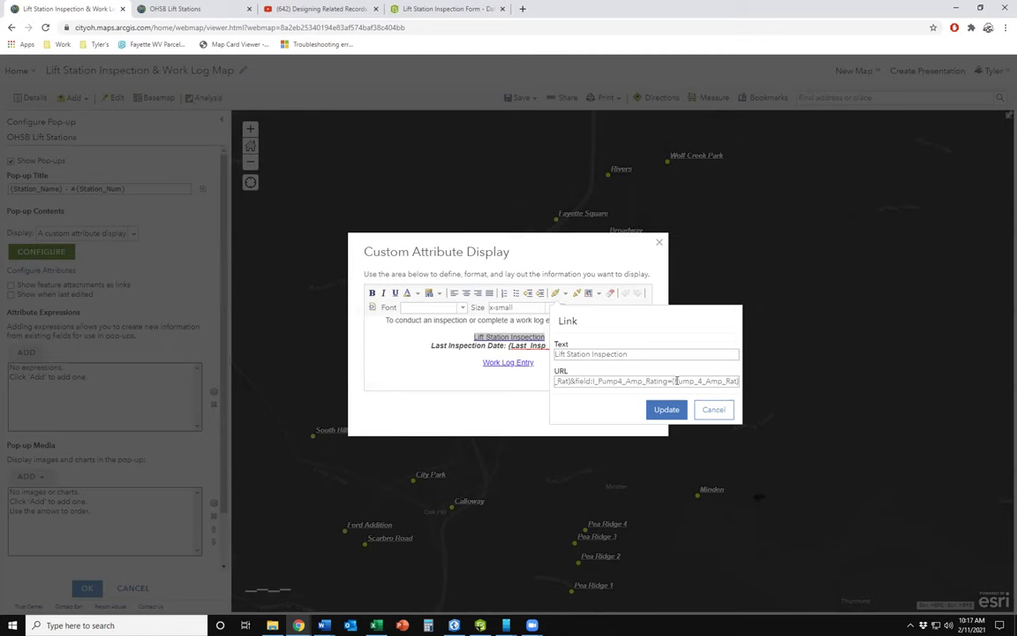
click(717, 410)
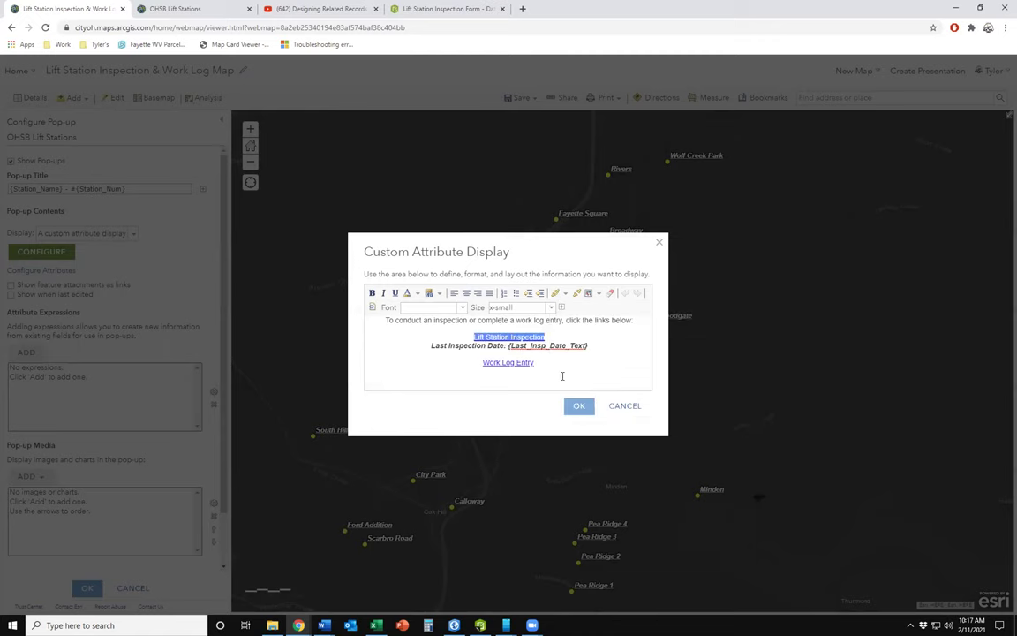
- Open the Work Log Entry link's settings, examine its URL through the station name field and close them without updating
drag(535, 364, 478, 363)
click(555, 293)
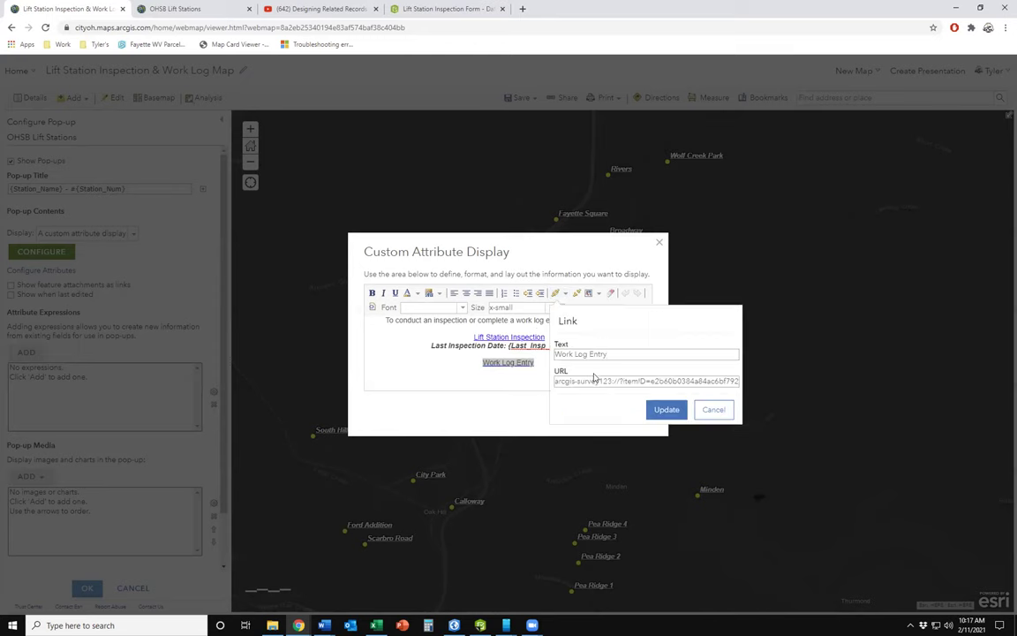
drag(556, 381, 633, 392)
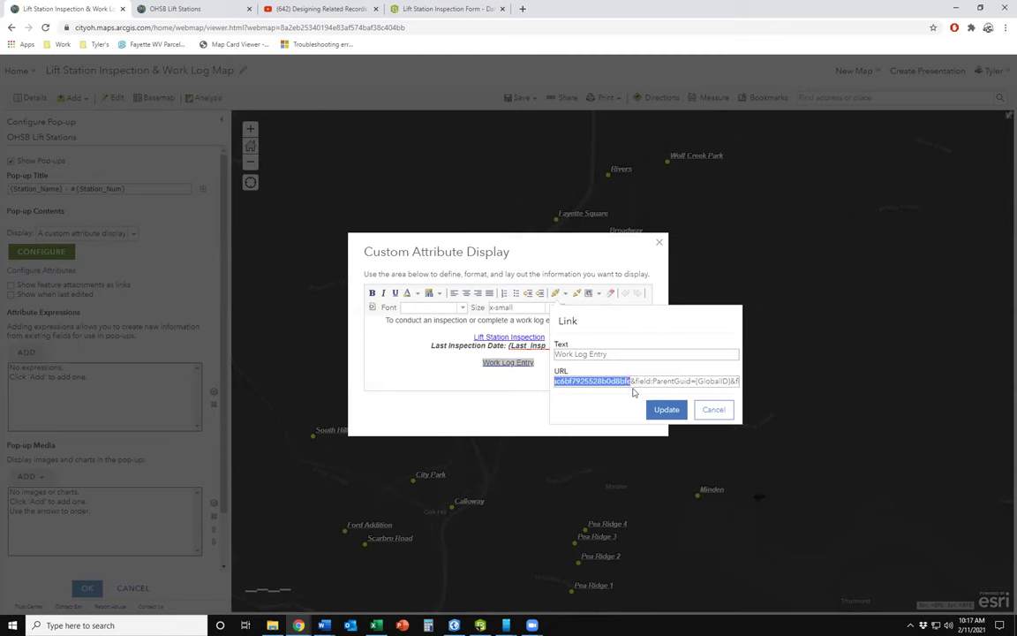
click(655, 380)
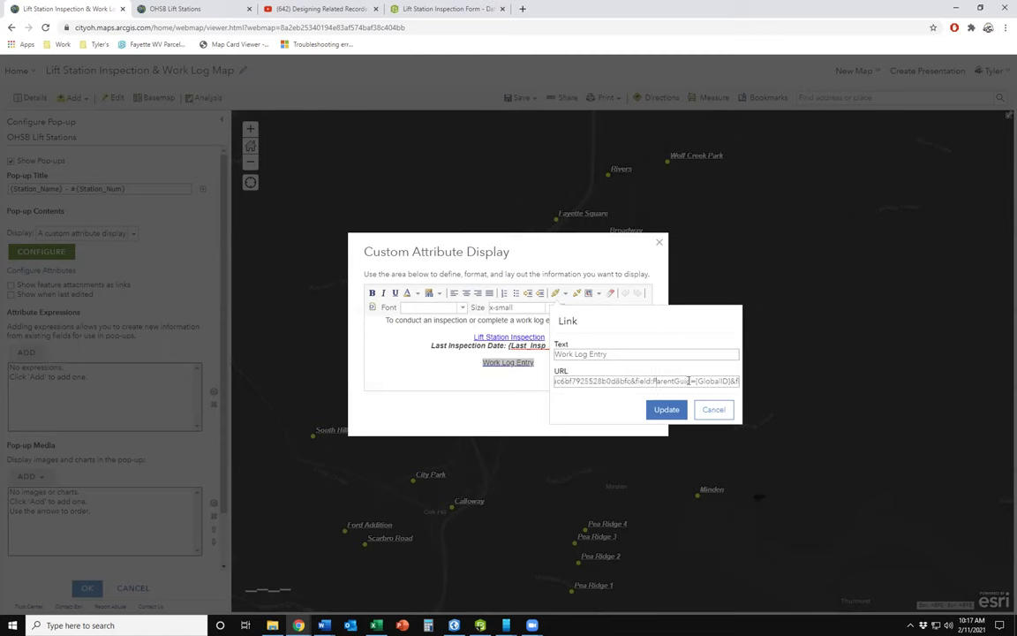
key(End)
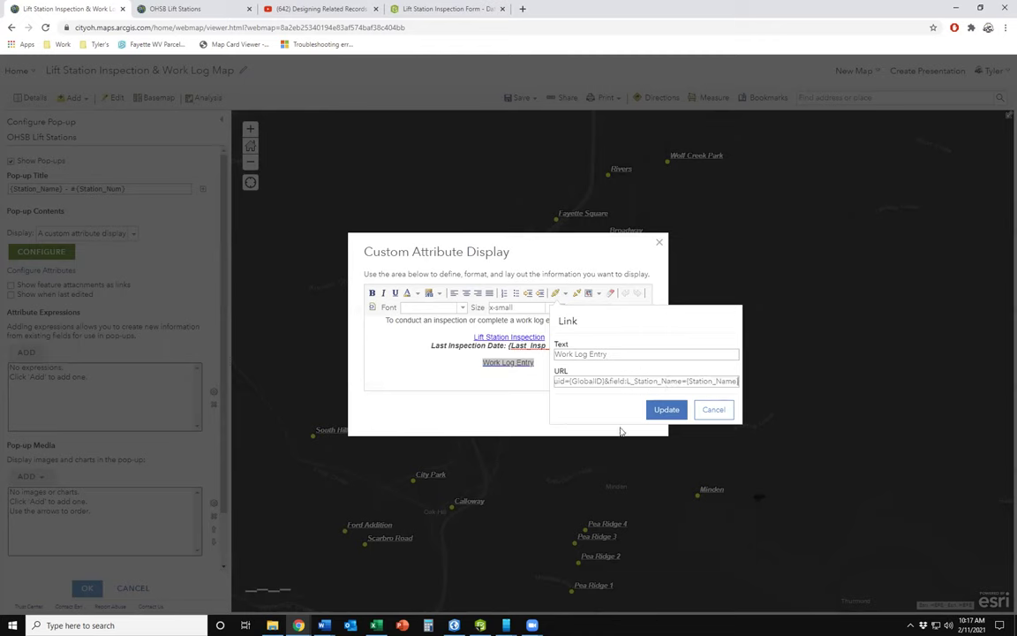
click(714, 414)
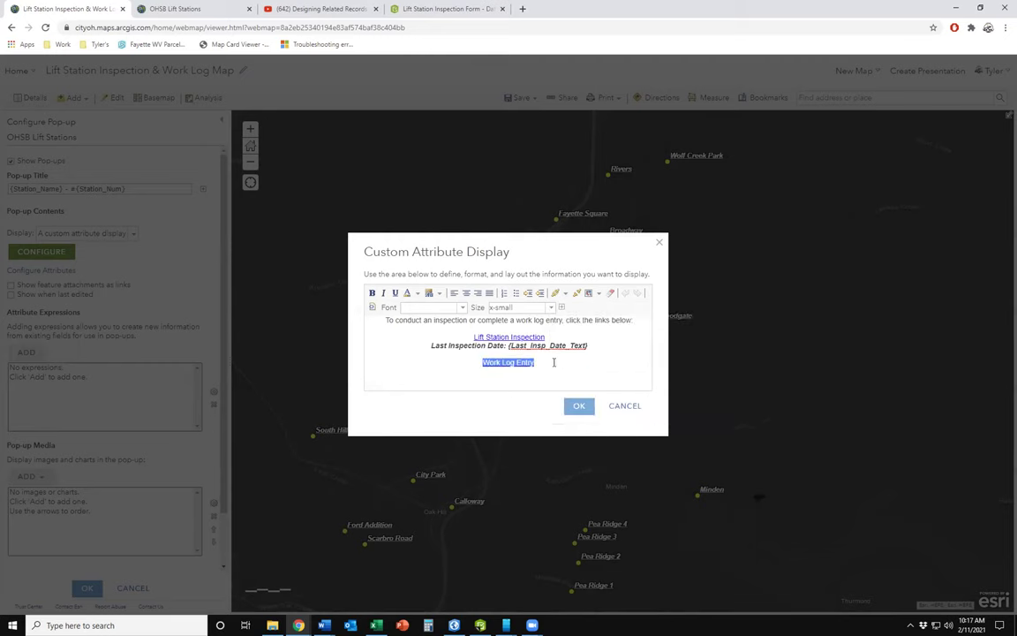
- Leave the pop-up configuration without saving, and show and close the pop-up of the Halstead Street #14 station
click(527, 363)
click(660, 247)
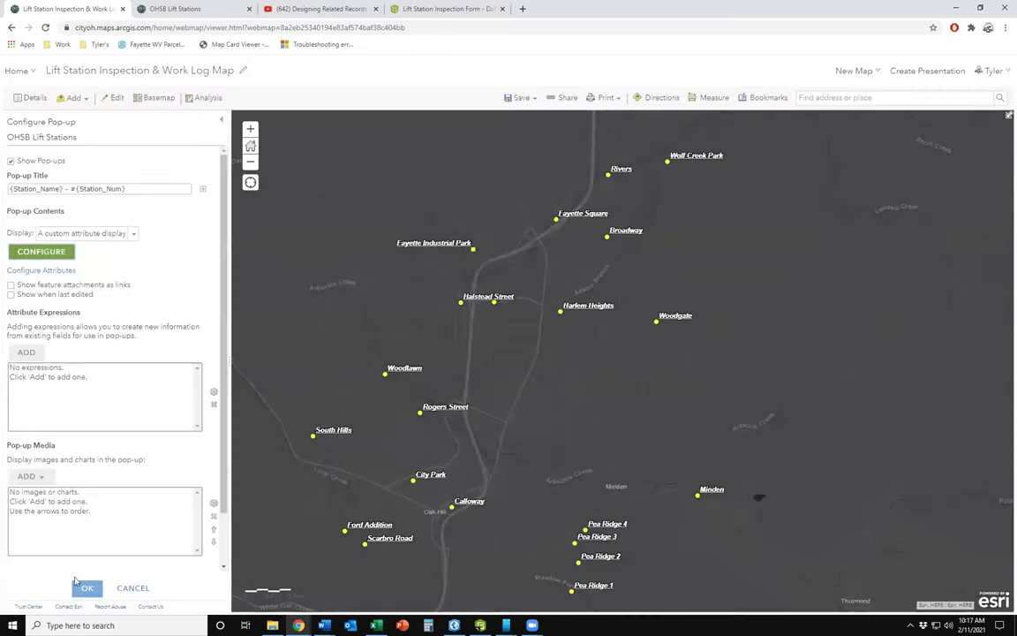
click(122, 588)
click(462, 300)
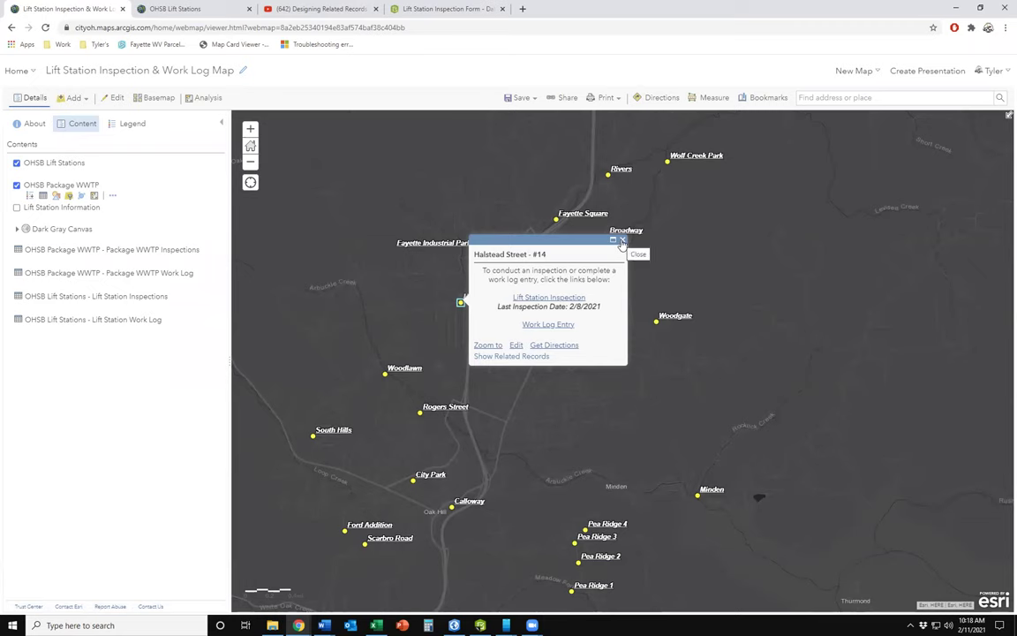
click(622, 240)
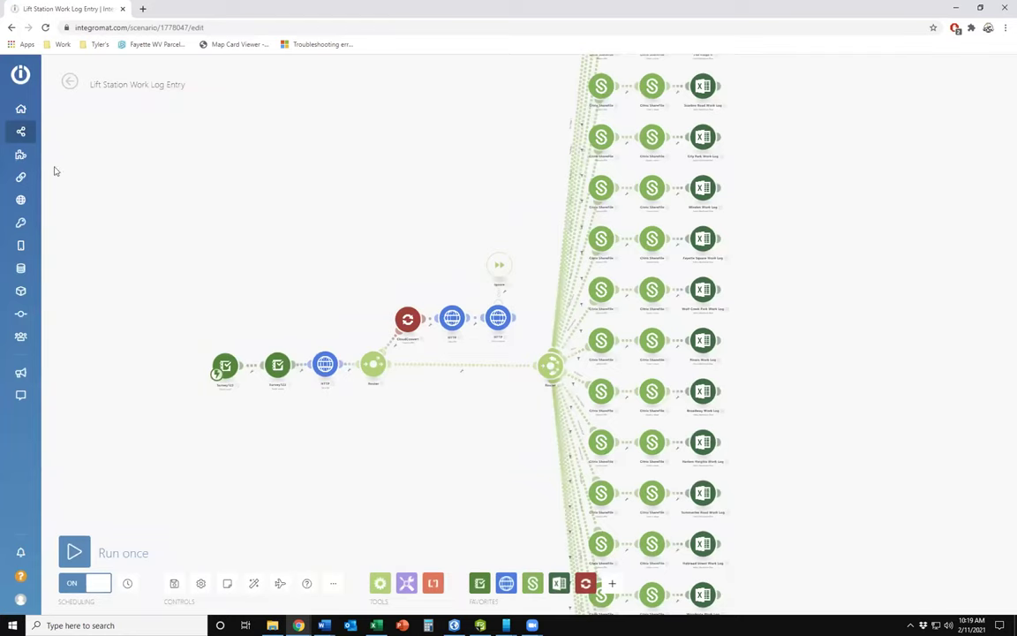
- Look through the list of all Integromat scenarios and open the Lift Station Inspections scenario
click(40, 133)
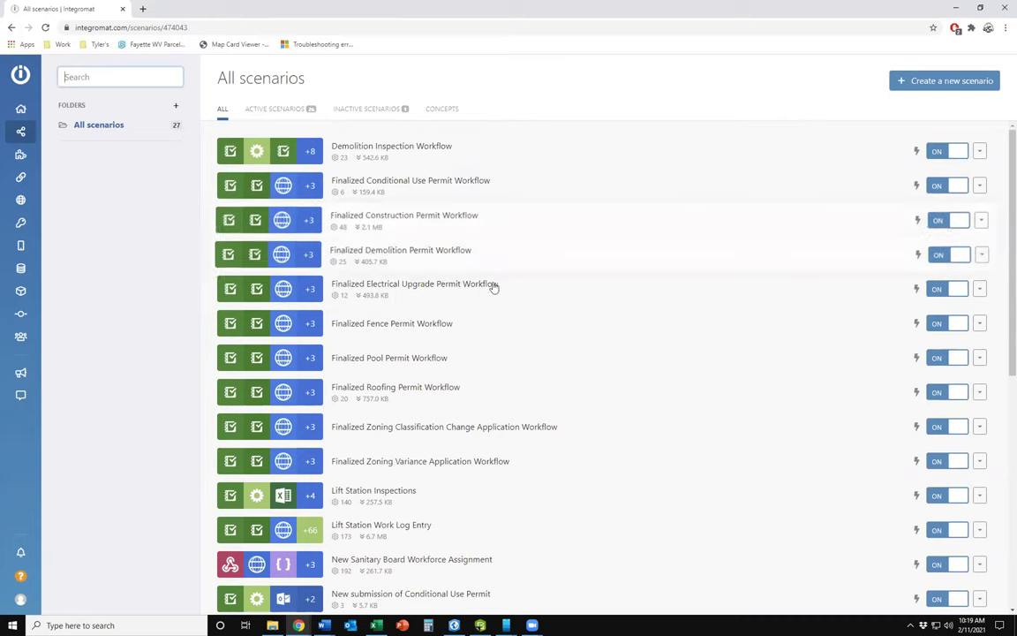
scroll(511, 295, down, 5)
scroll(510, 358, up, 5)
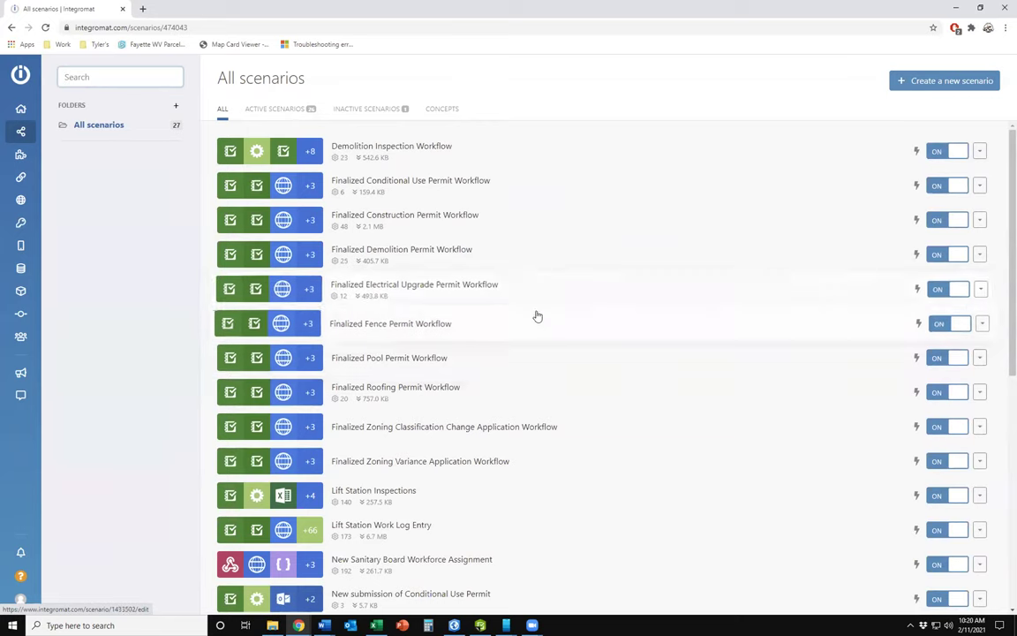
scroll(537, 316, down, 1)
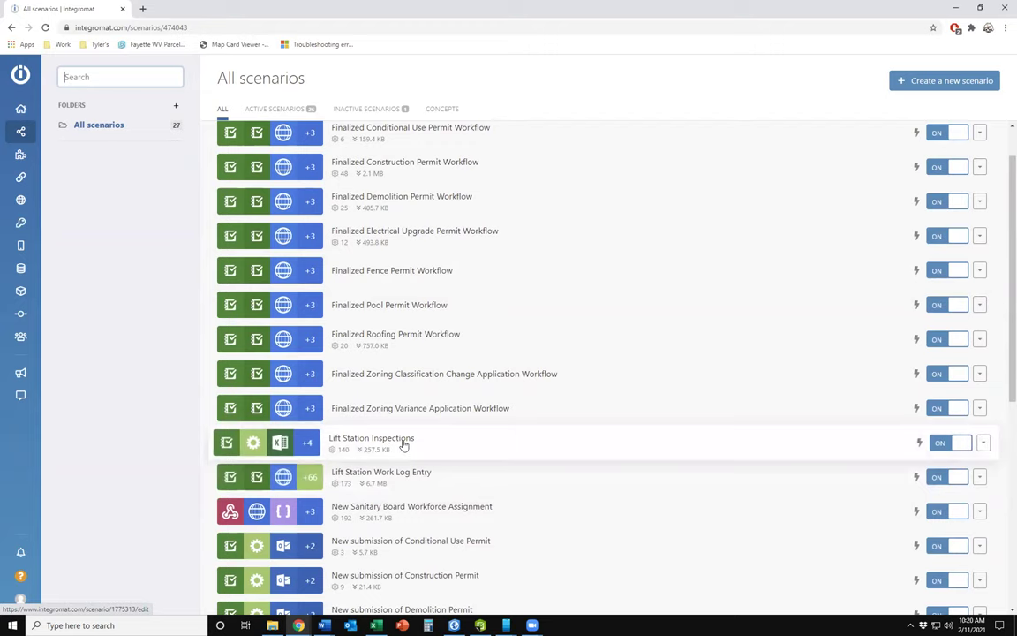
click(410, 444)
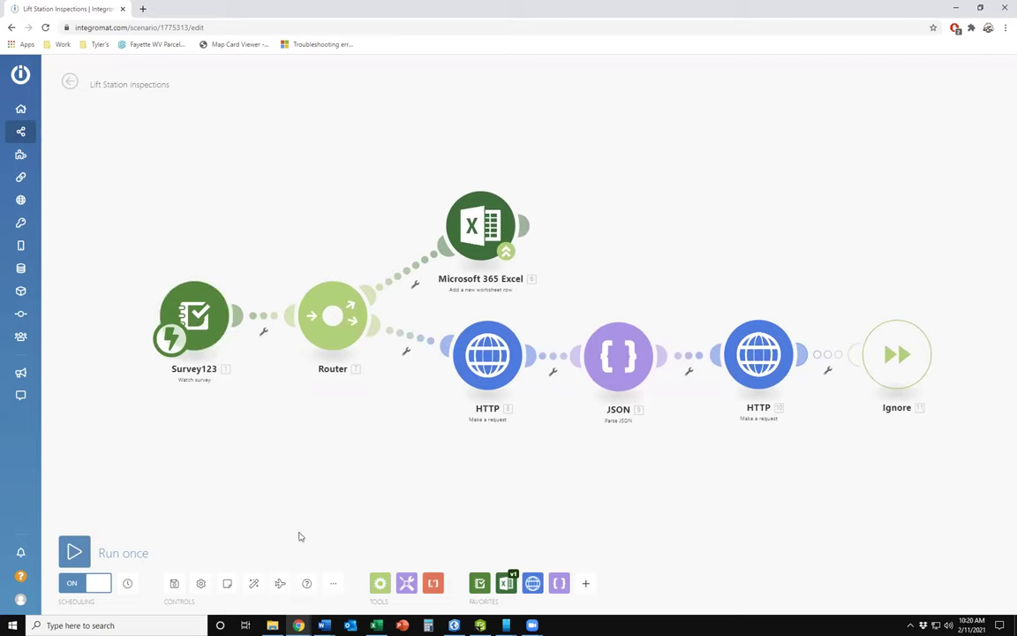
- Switch to the Lift Station Inspection Form in Survey123, show its webhook settings and highlight the Integromat webhook's name
mouse_move(301, 624)
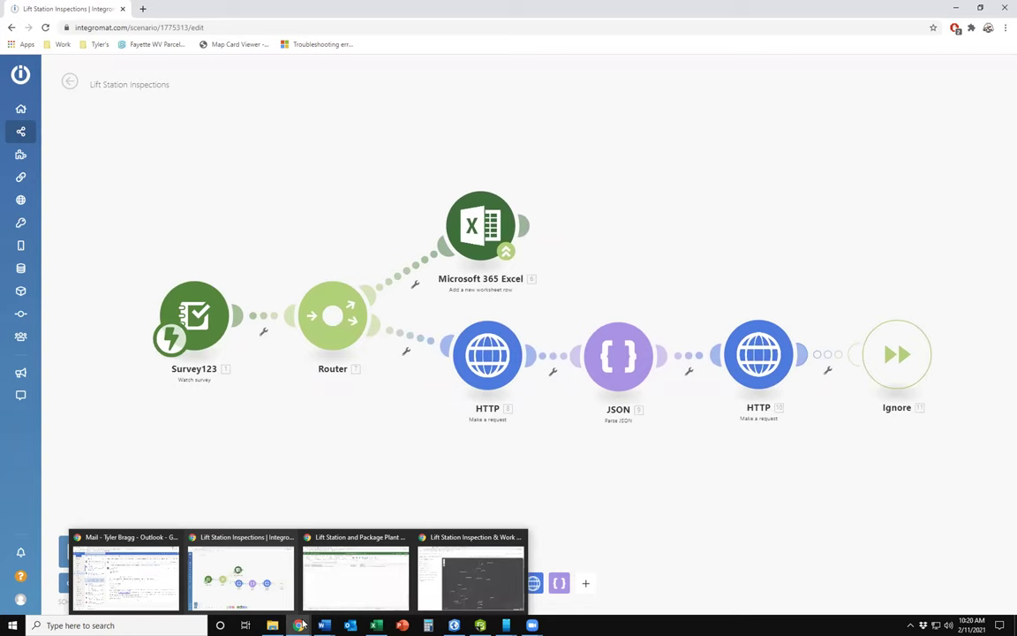
click(468, 578)
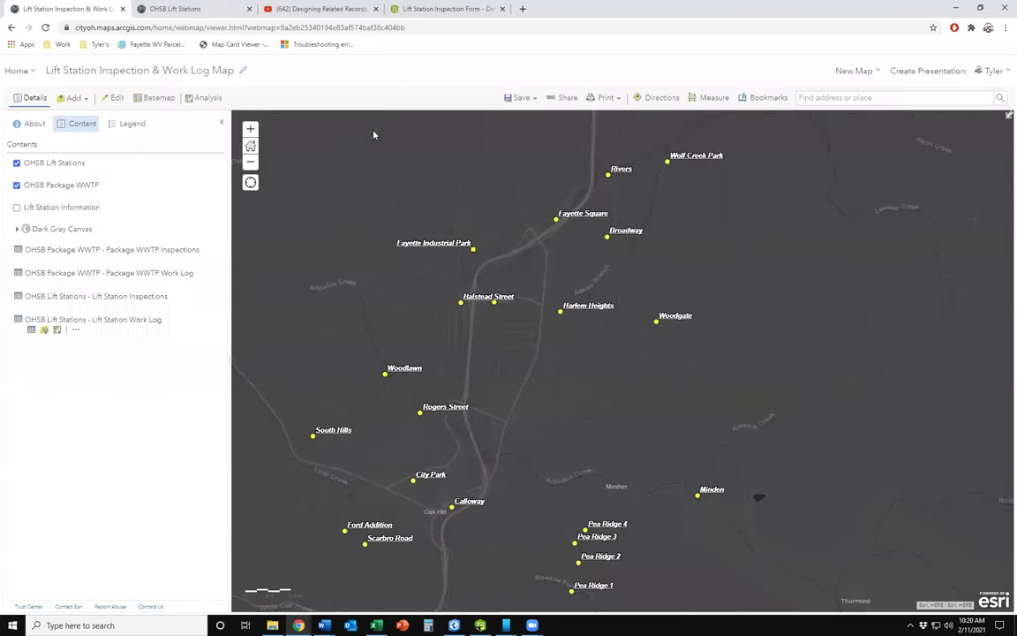
click(434, 9)
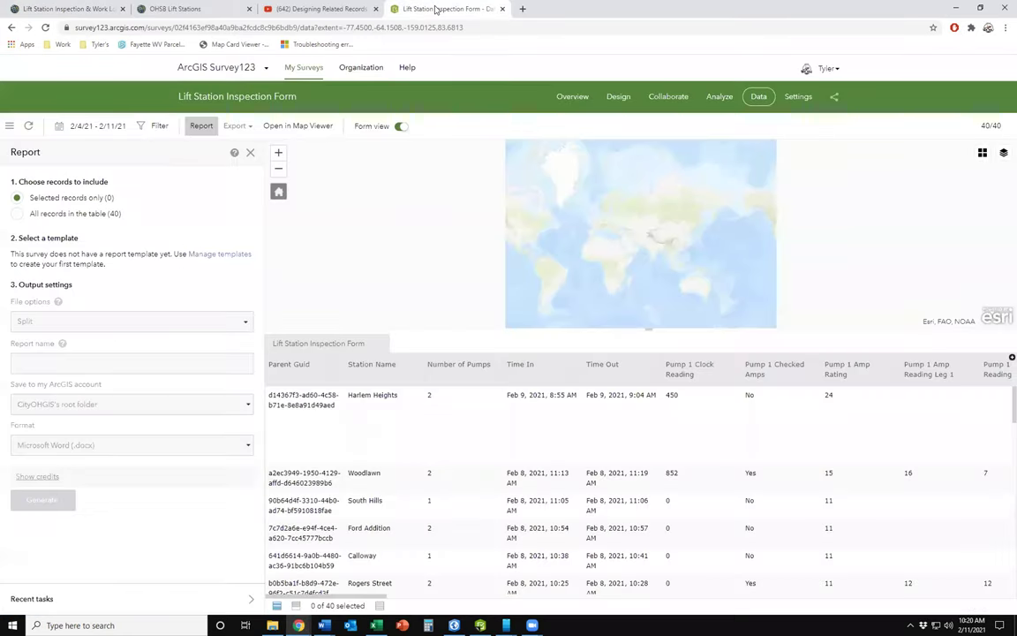
click(799, 98)
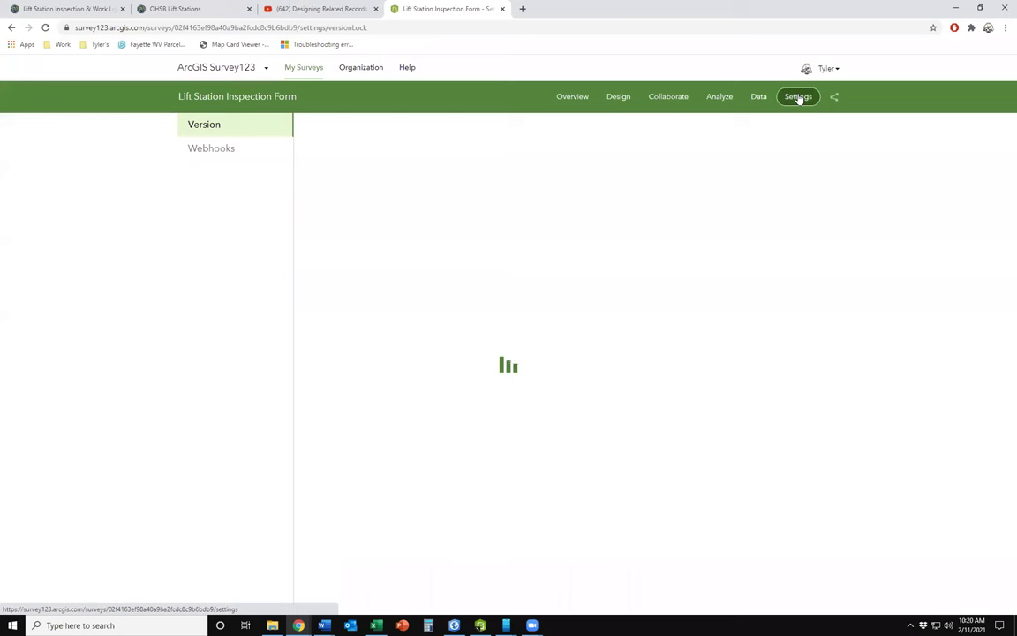
click(219, 152)
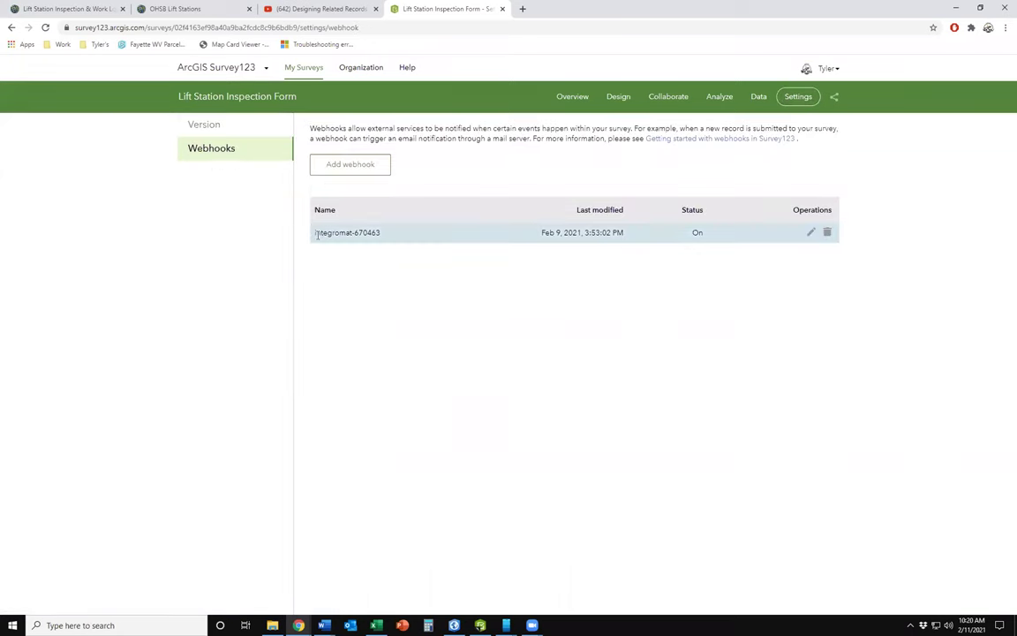
drag(317, 234, 382, 233)
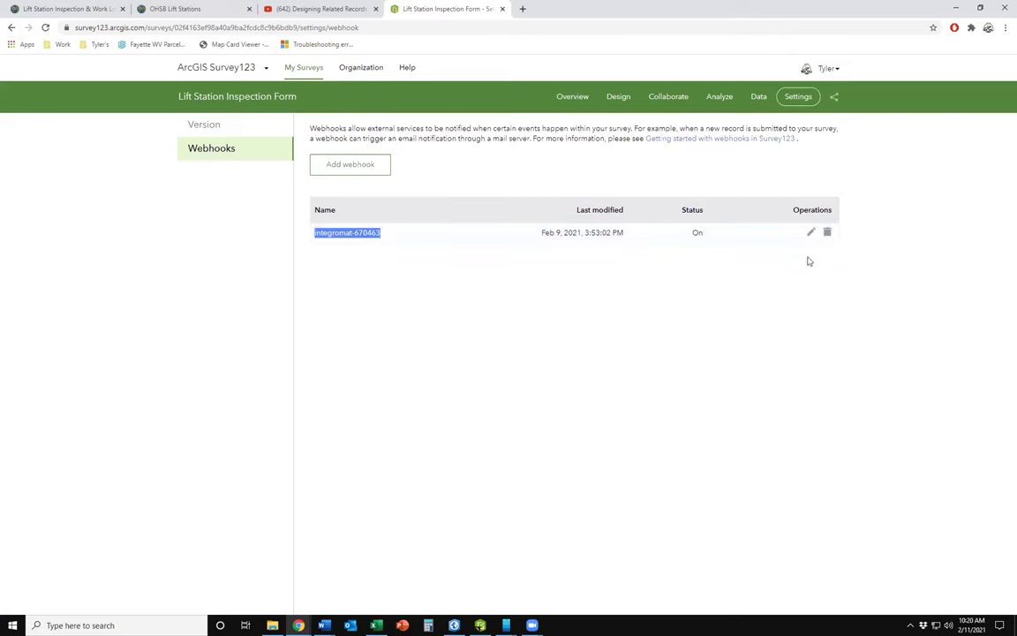
click(752, 352)
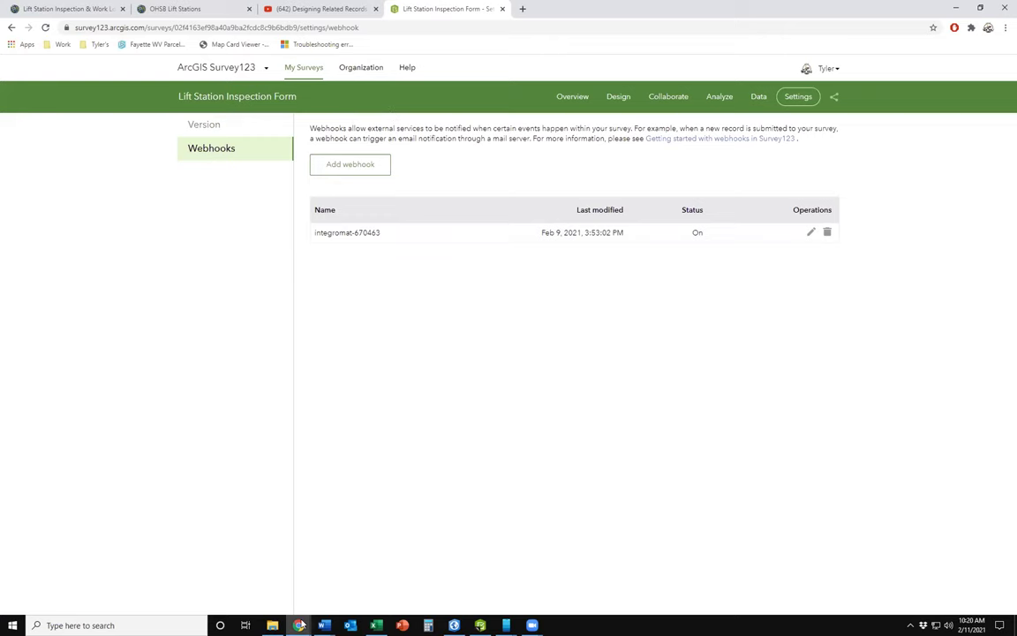
- Return to the Lift Station Inspections scenario in Integromat and open the settings of its Microsoft 365 Excel module
mouse_move(299, 625)
click(214, 503)
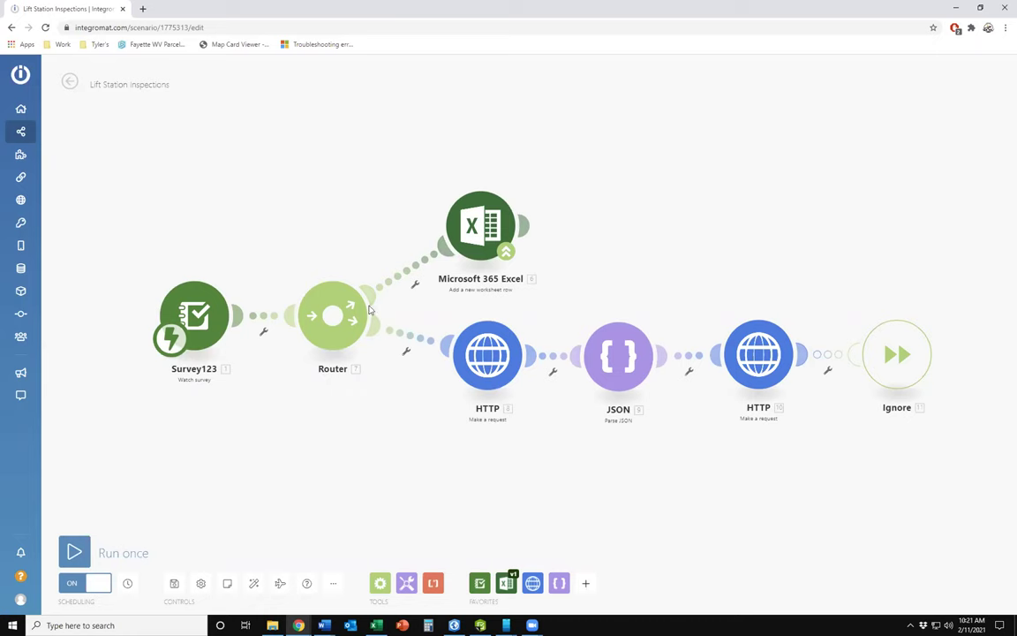
click(482, 229)
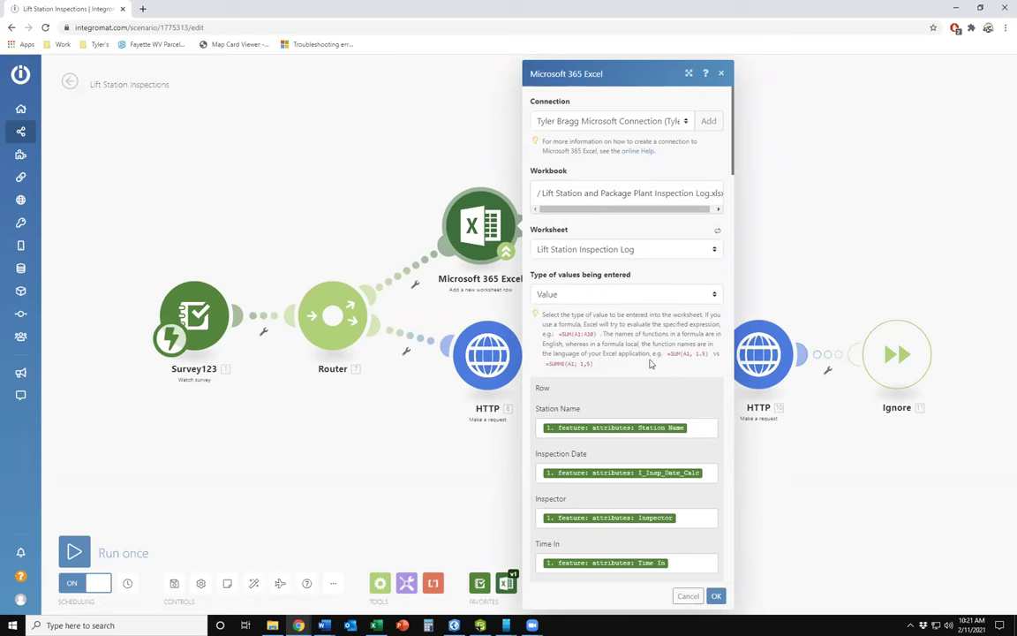
- Look through the field mappings of the Microsoft 365 Excel module, show the Time Out field's mappable values, and close the settings
scroll(574, 315, down, 2)
scroll(575, 315, down, 4)
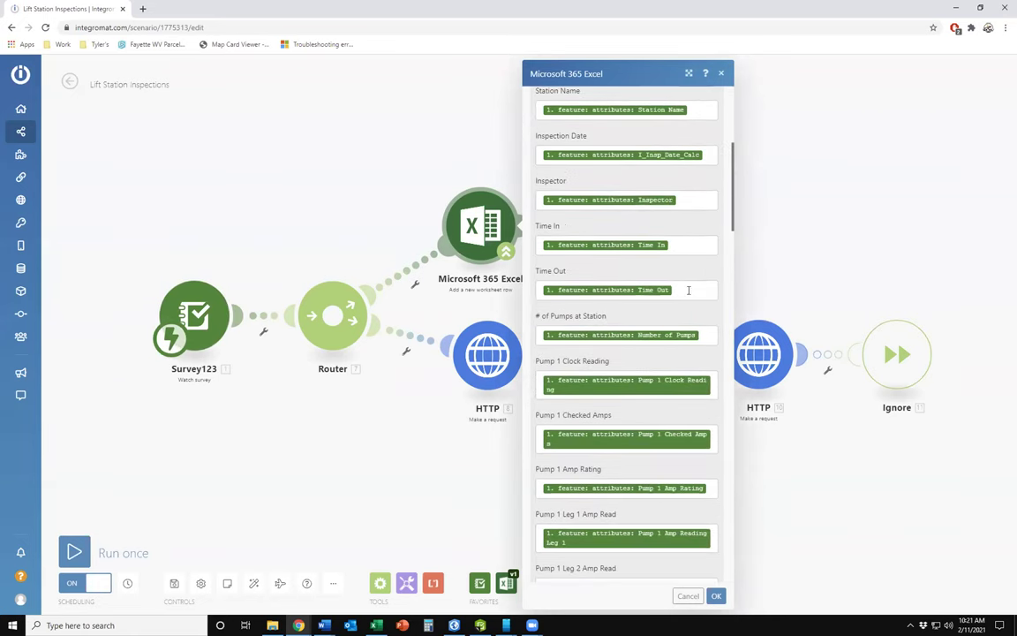
click(689, 291)
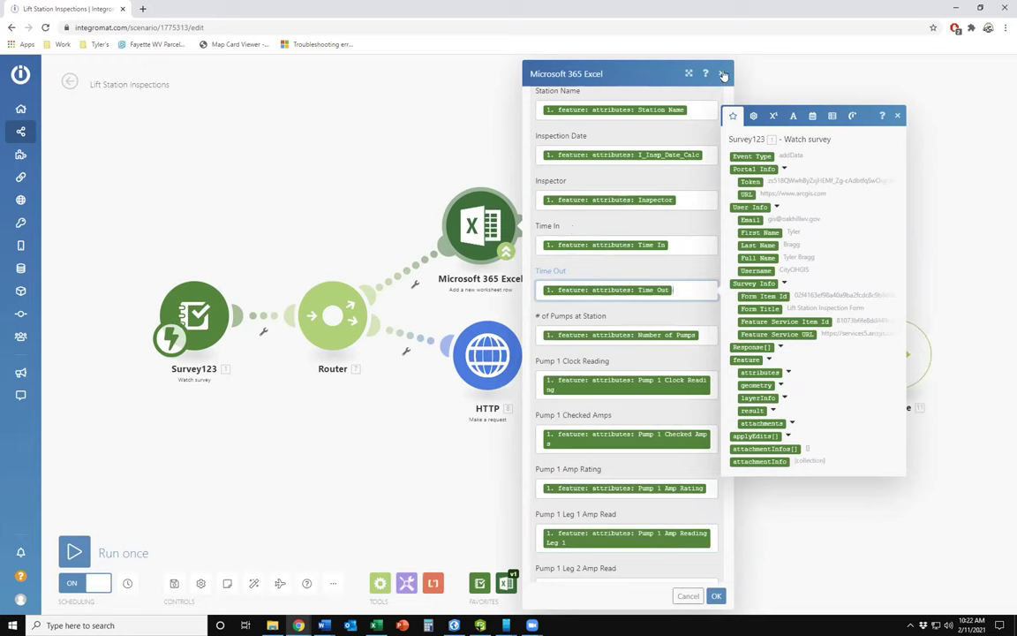
scroll(720, 78, down, 4)
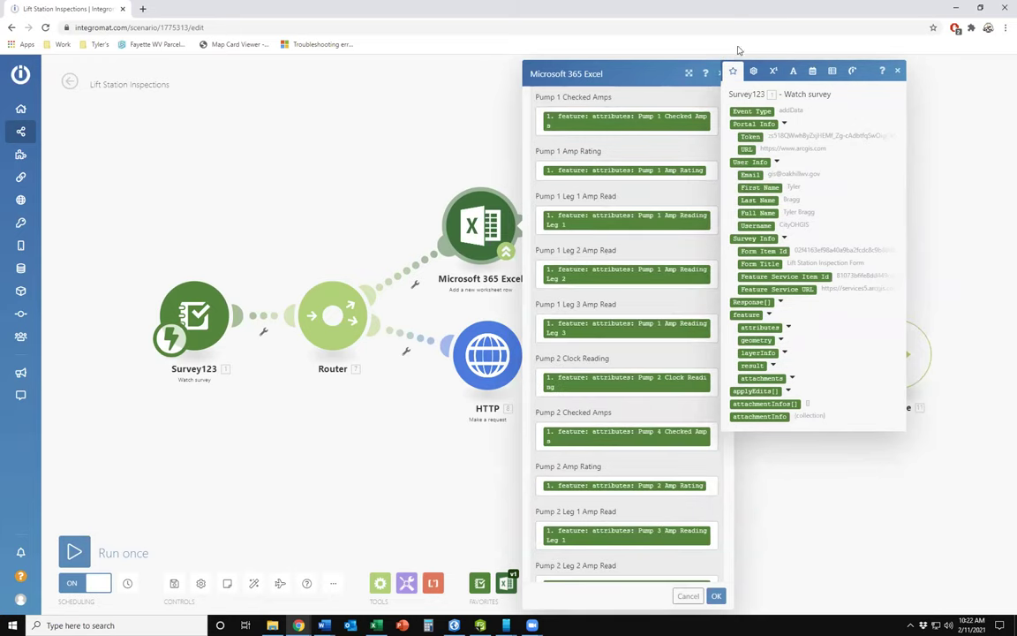
click(718, 76)
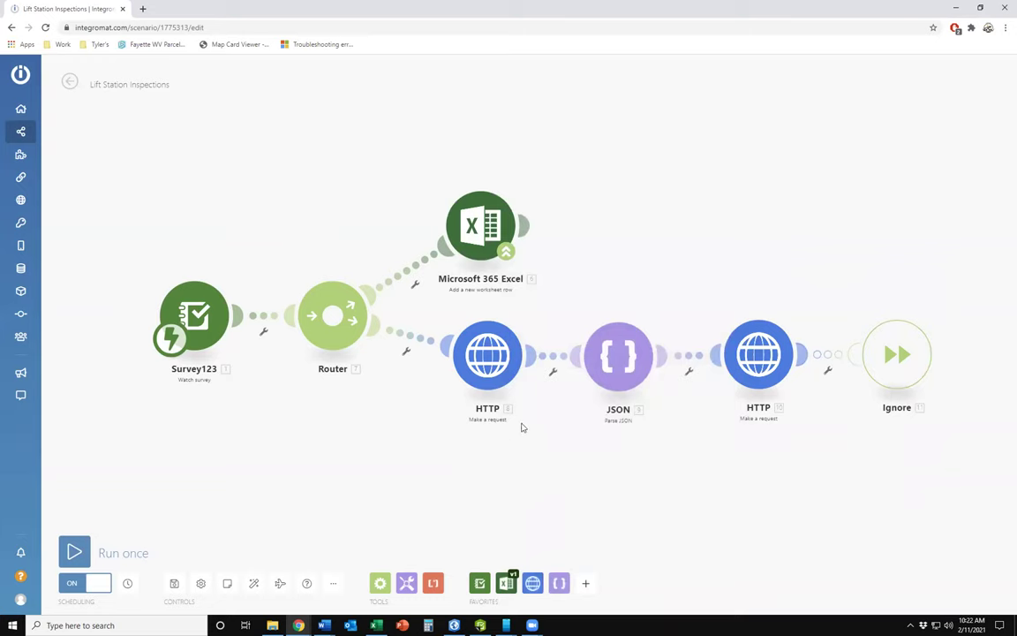
- Show the settings of the HTTP module after the router, highlight objectid and query in its request URL, and close the settings
click(487, 367)
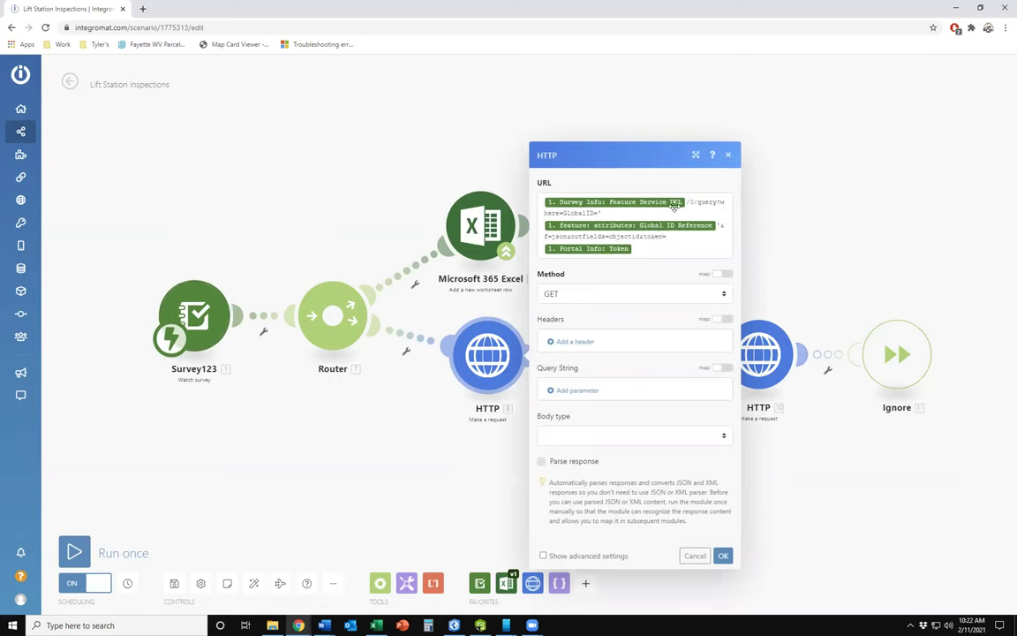
mouse_move(675, 204)
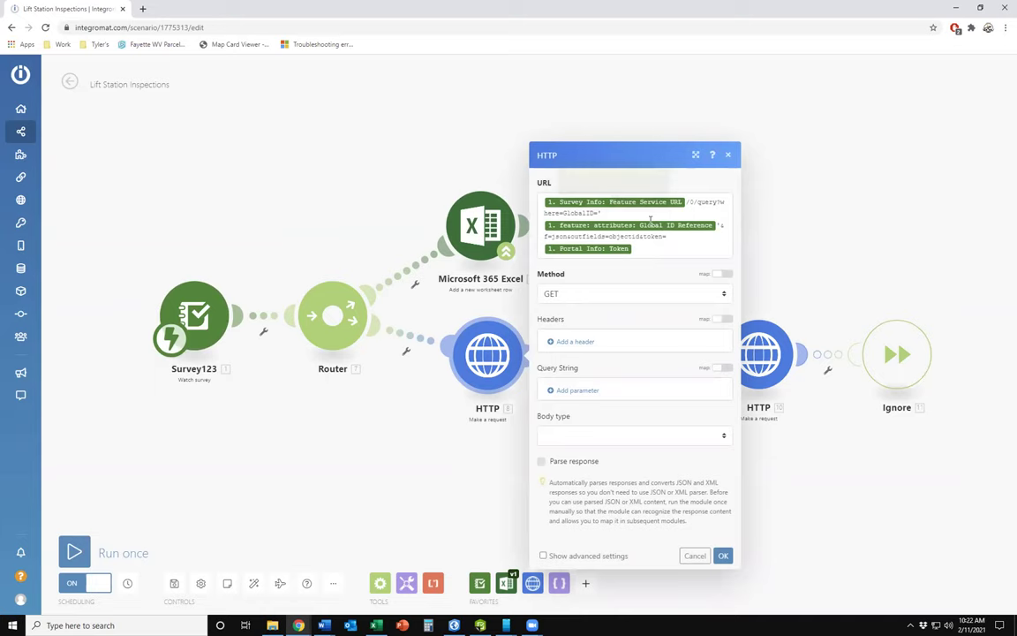
click(730, 156)
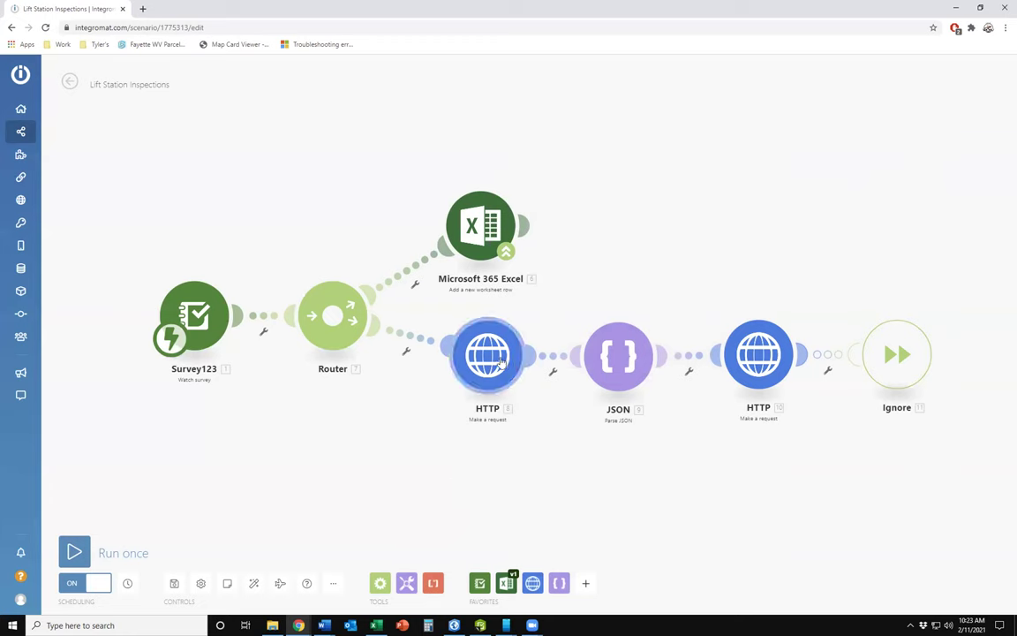
click(455, 328)
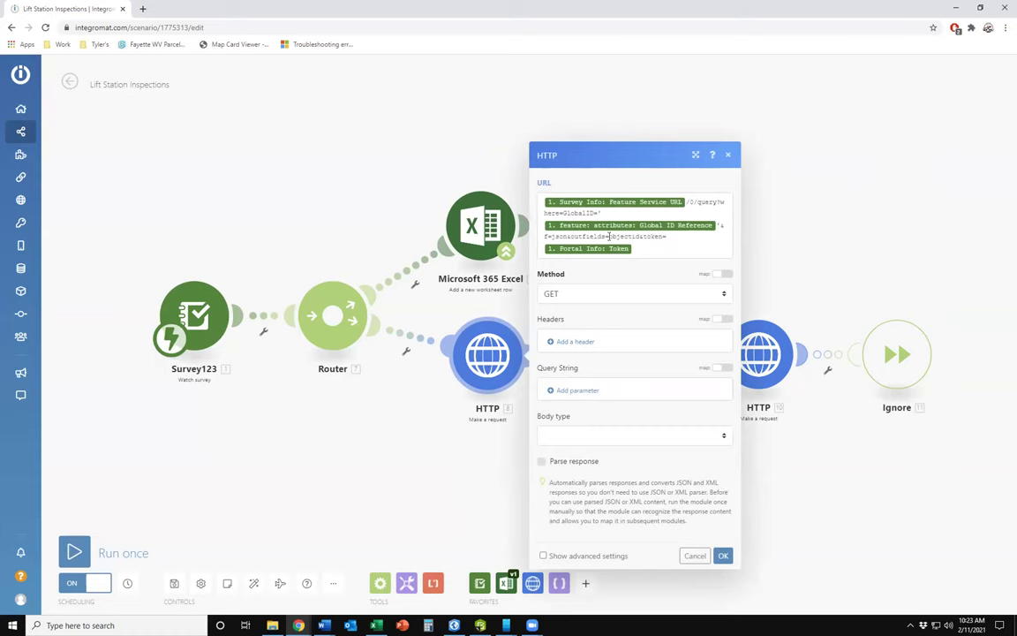
double_click(622, 235)
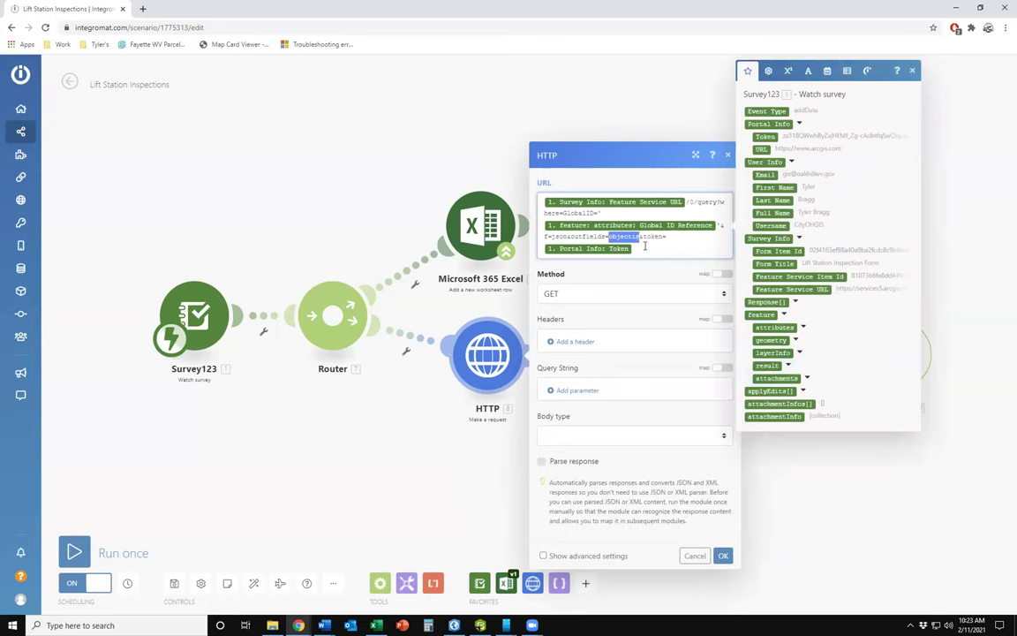
click(644, 248)
double_click(707, 202)
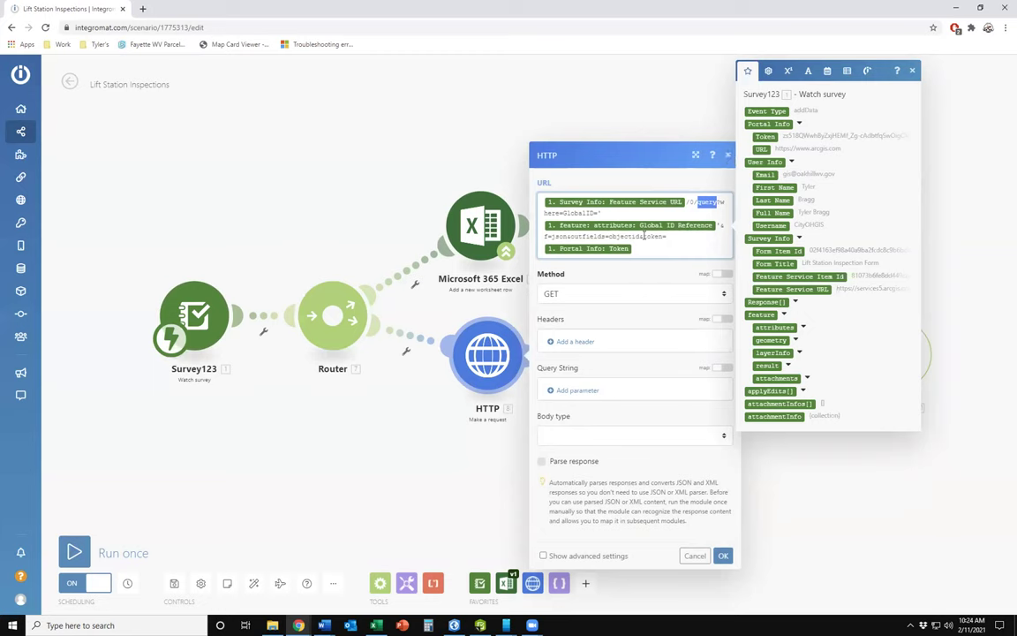
click(728, 155)
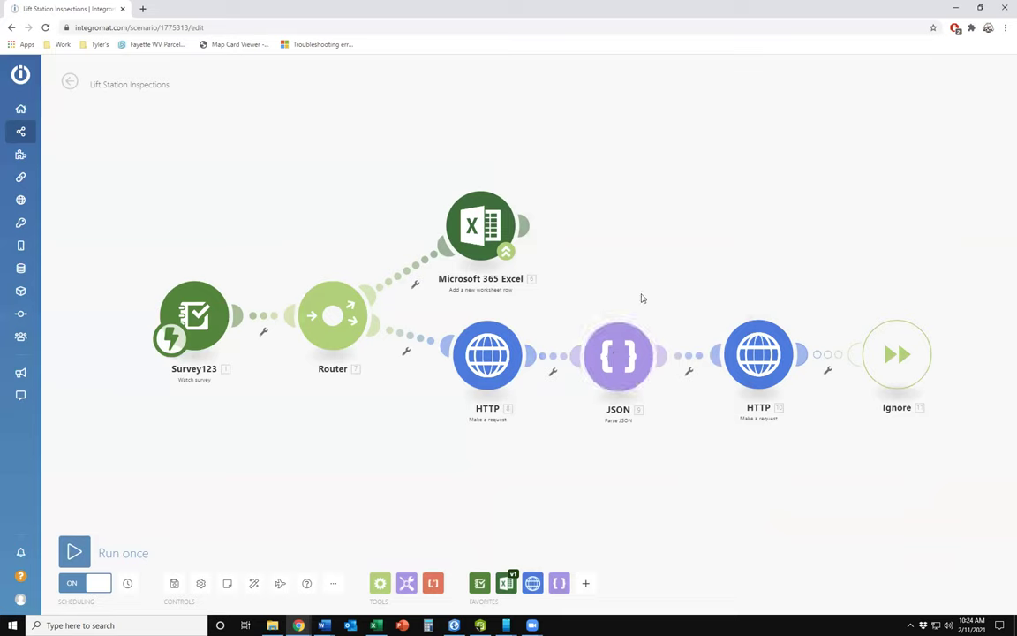
- Open the settings of the HTTP module after the JSON module and show its updateFeatures URL and body fields
click(759, 362)
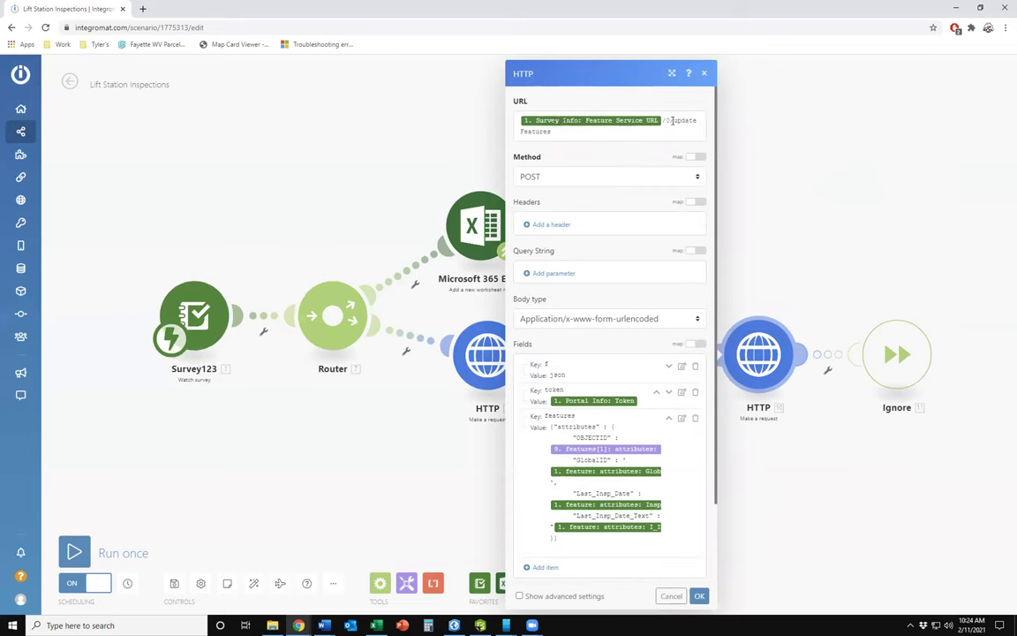
click(673, 120)
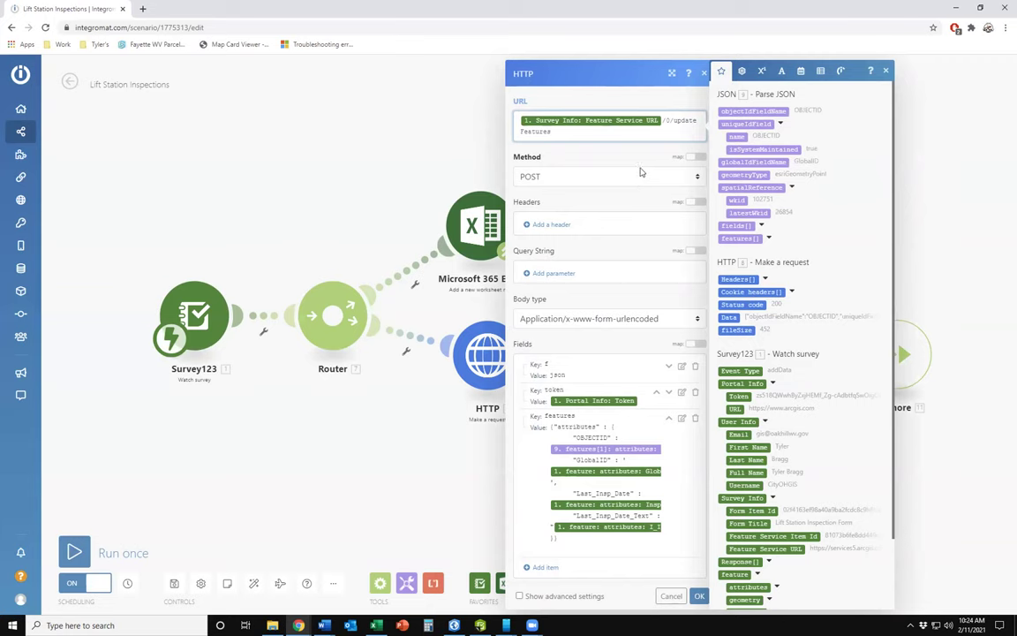
scroll(648, 229, down, 1)
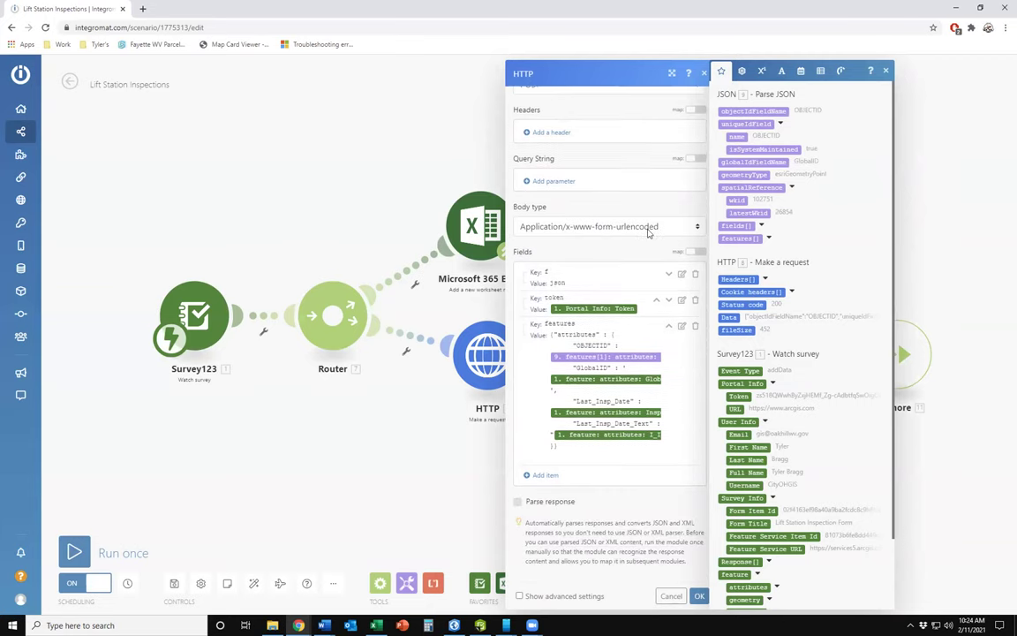
click(617, 323)
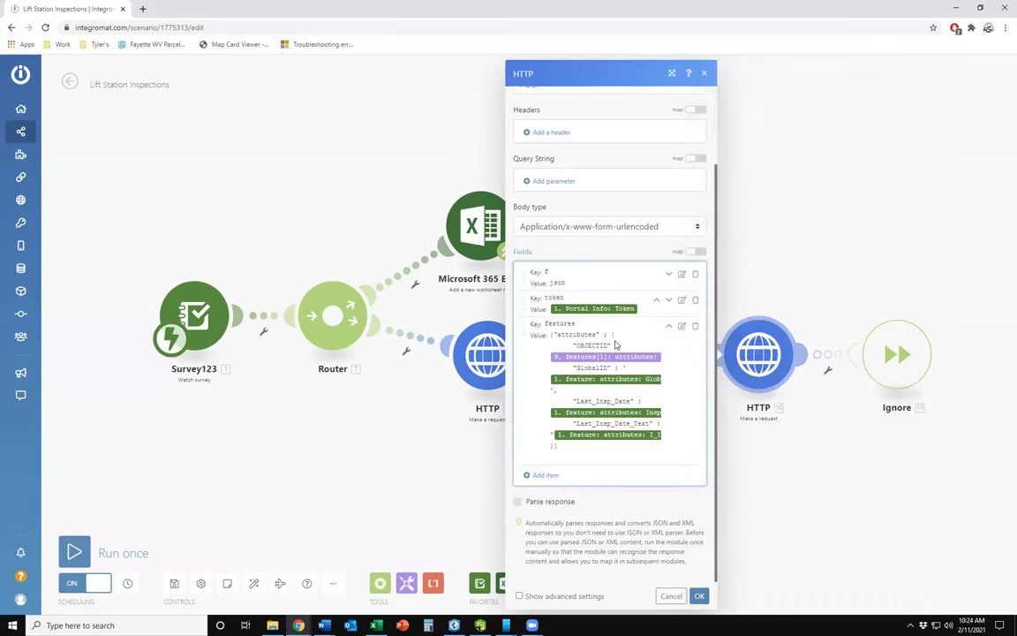
- Open the features item of the request body and highlight the Last_Insp_Date attribute in its value
click(681, 326)
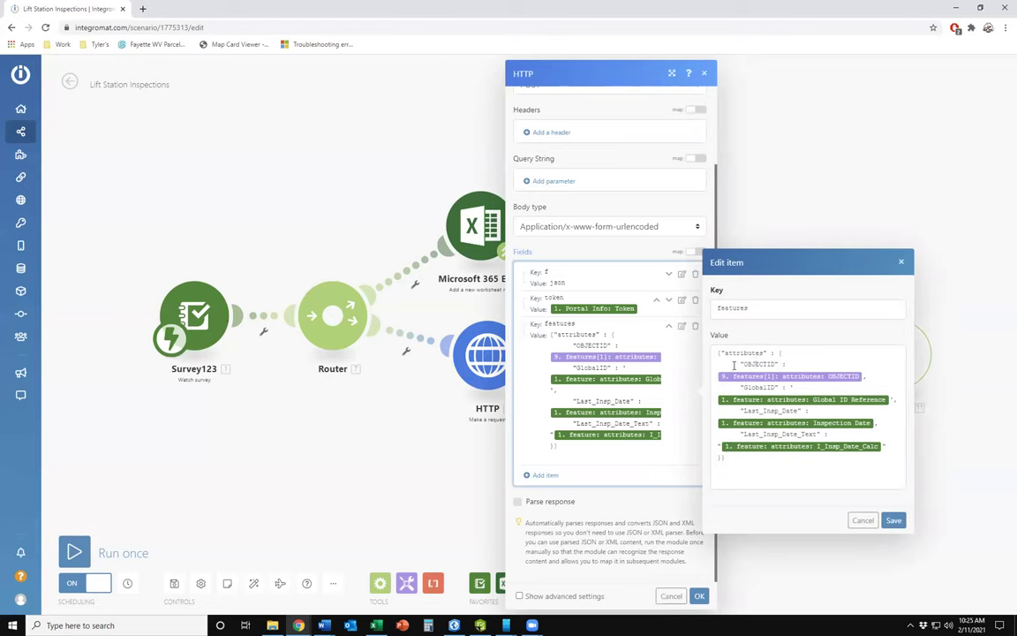
drag(722, 376, 850, 378)
drag(743, 411, 799, 411)
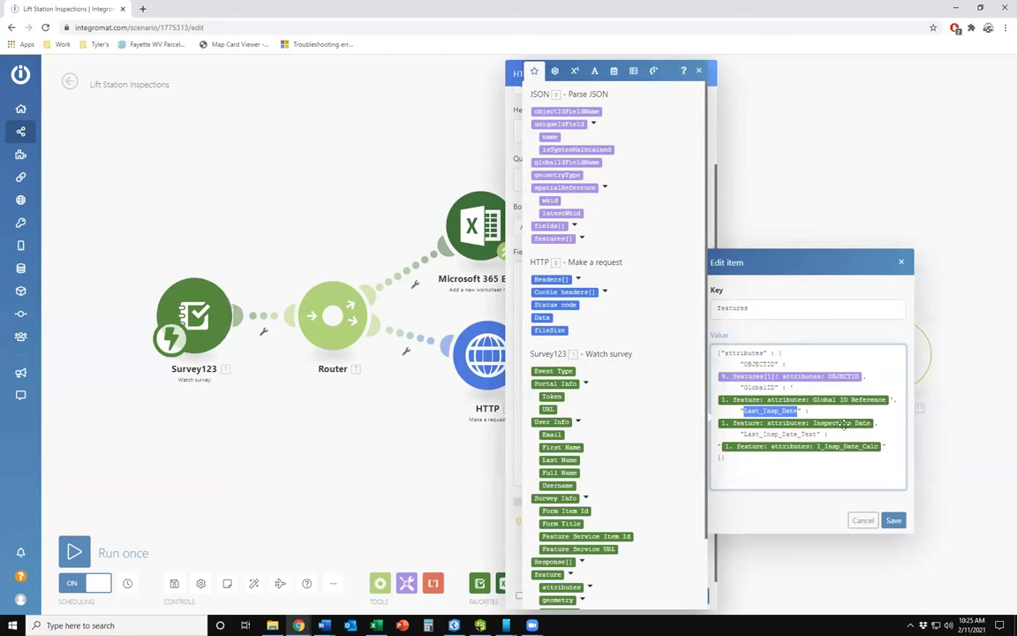
mouse_move(831, 425)
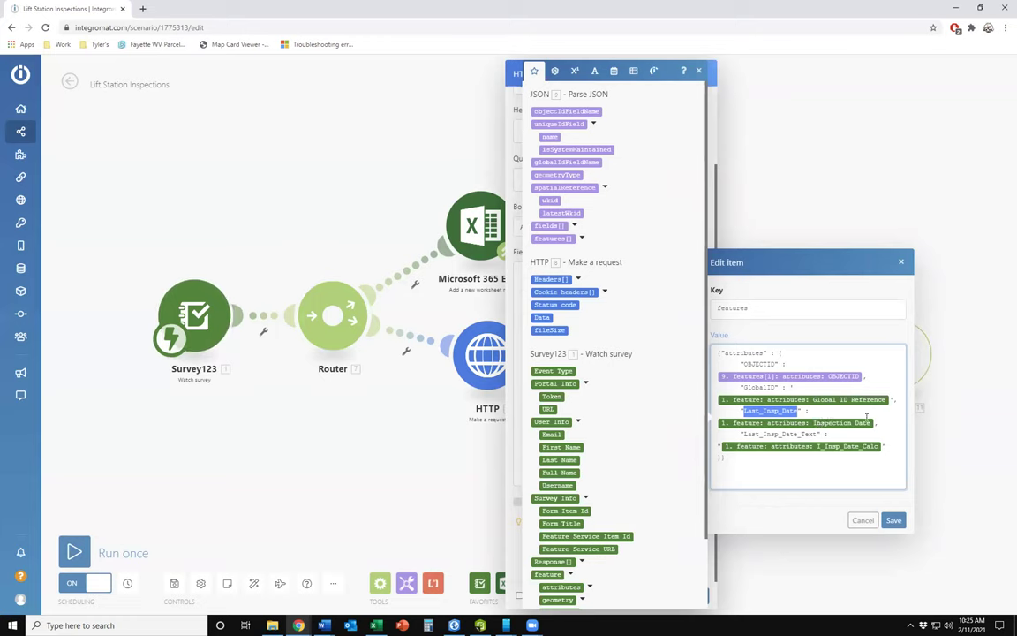
- Expand and look through the Survey123 feature attributes available for mapping, and close the HTTP module's settings without saving
scroll(608, 486, down, 1)
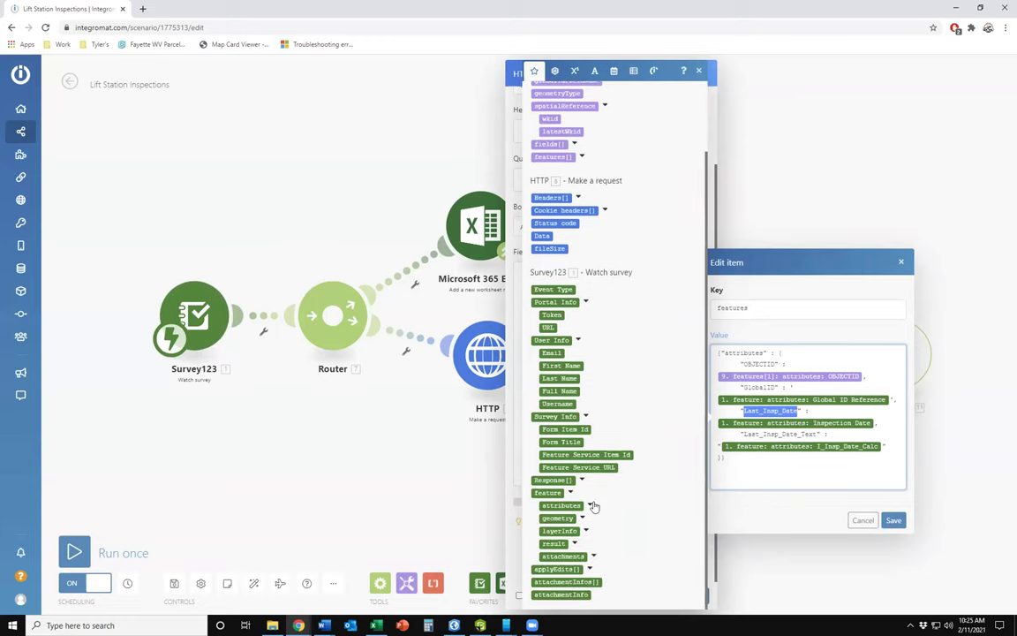
click(592, 510)
scroll(660, 456, down, 2)
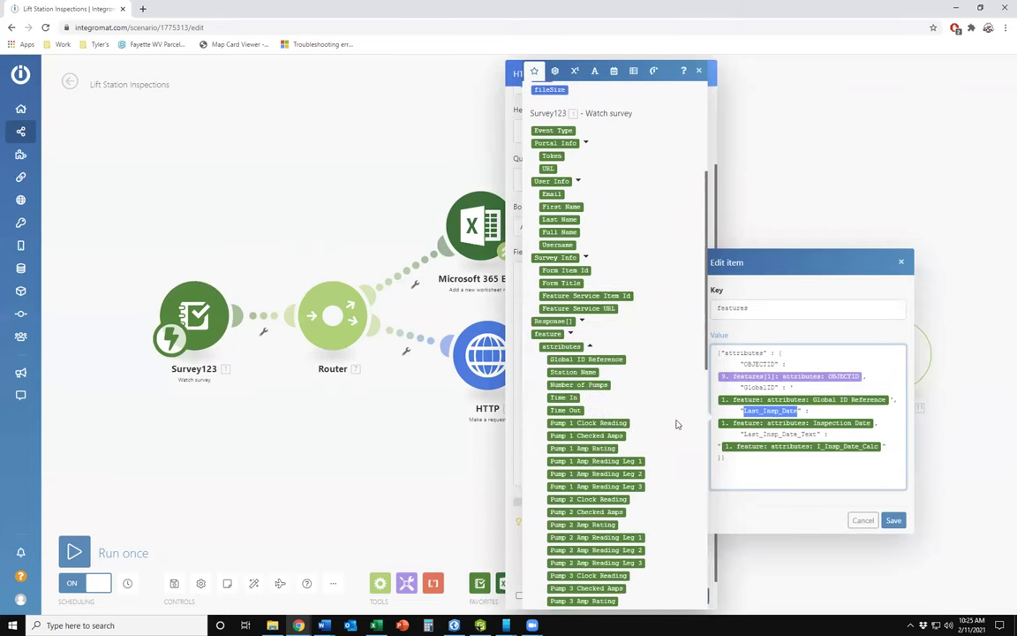
scroll(671, 415, down, 6)
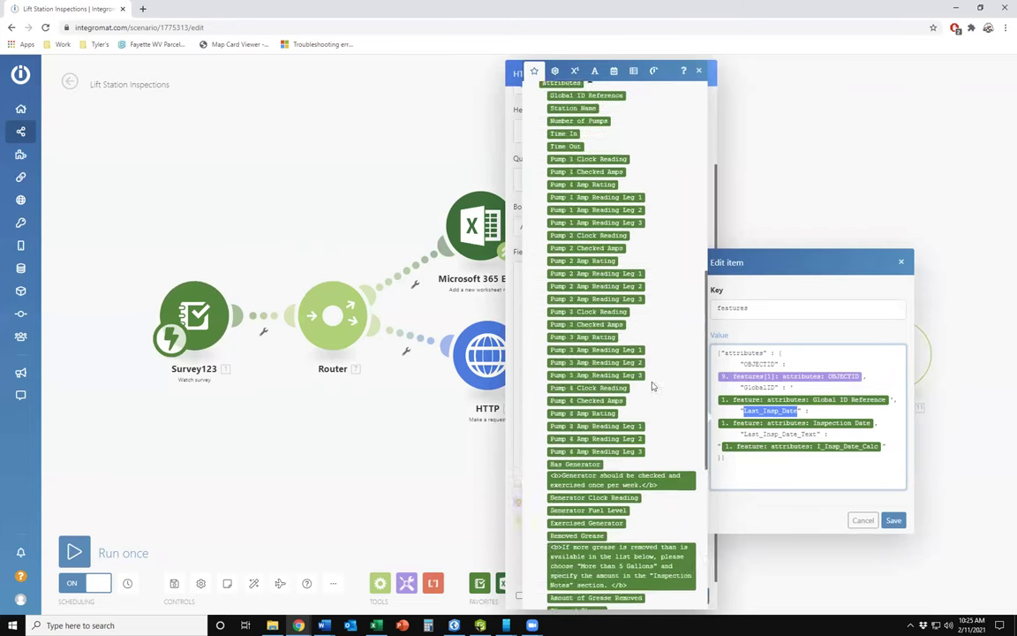
scroll(659, 399, down, 2)
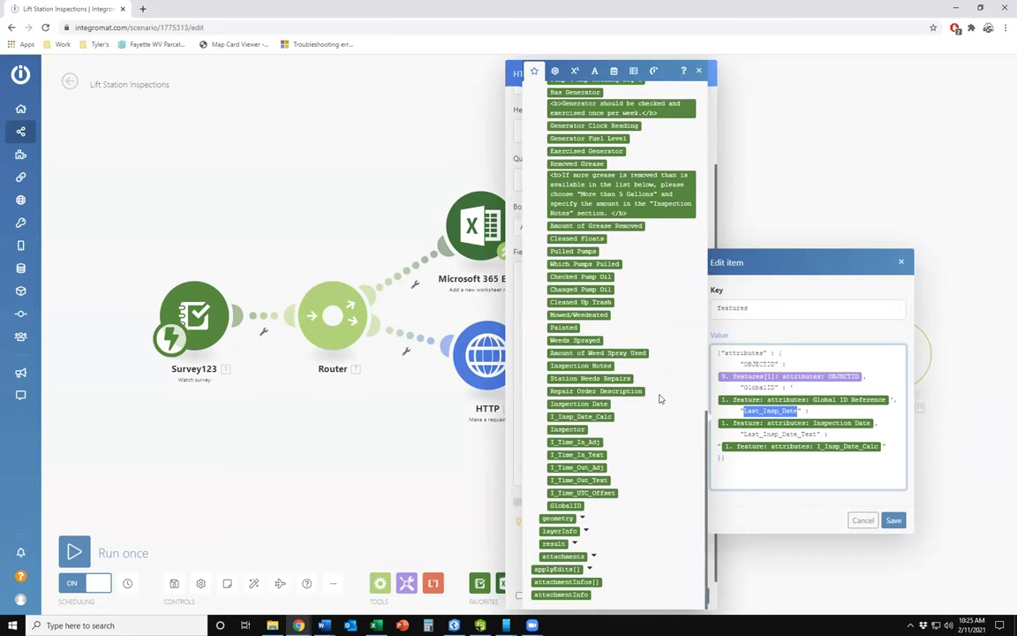
scroll(658, 399, up, 1)
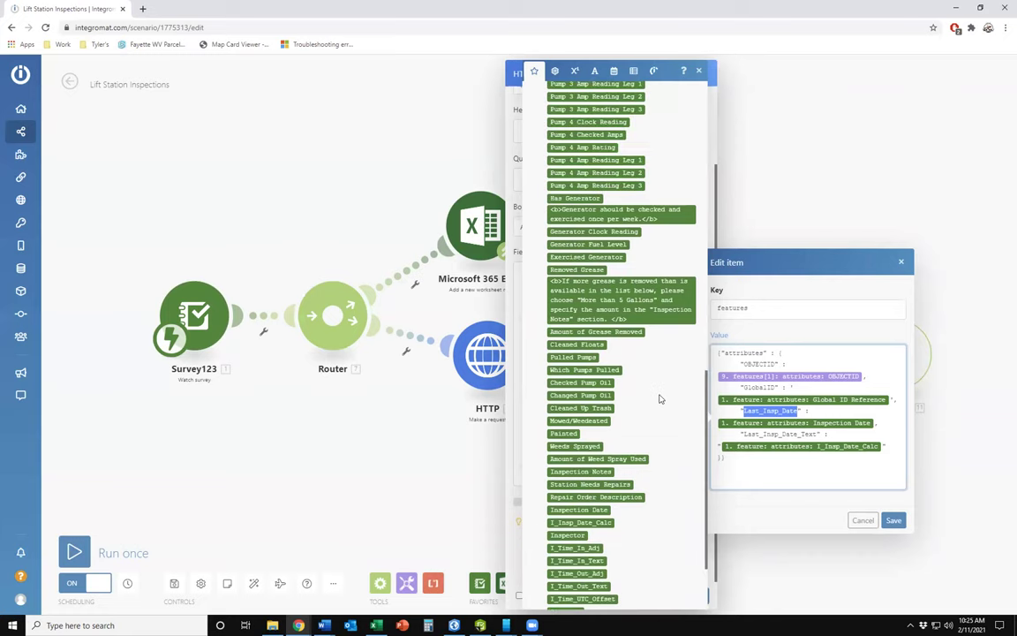
scroll(659, 399, up, 5)
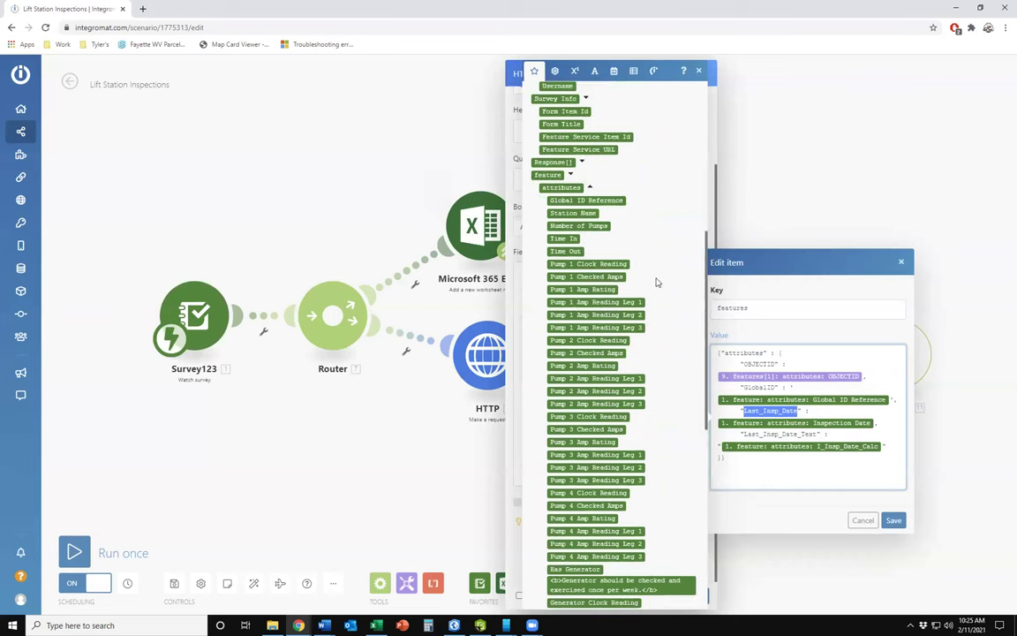
scroll(659, 282, down, 3)
scroll(658, 290, down, 1)
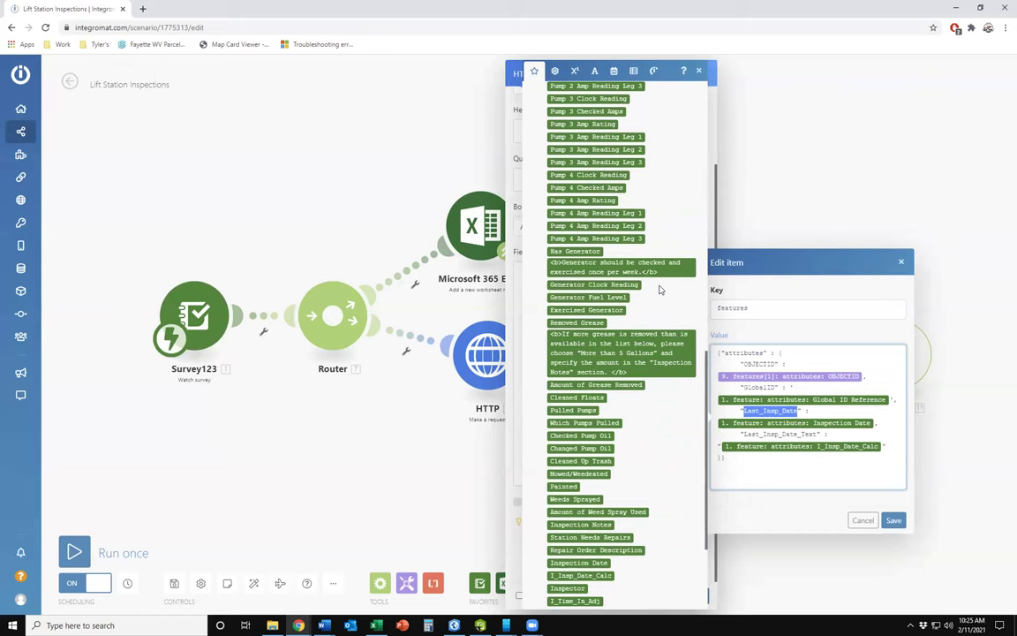
drag(597, 523, 499, 523)
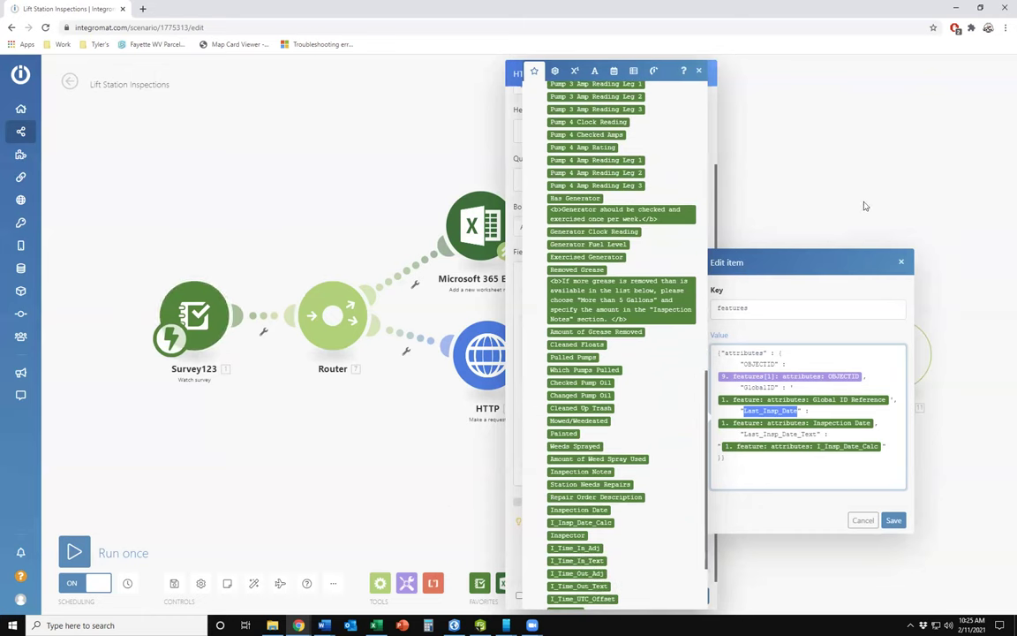
click(699, 73)
click(703, 74)
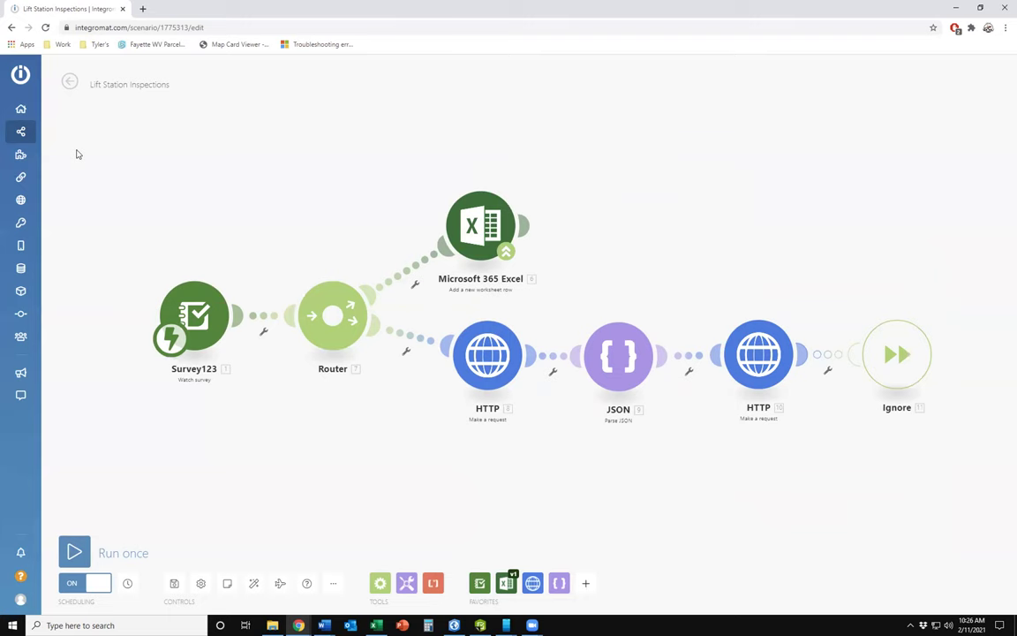
- Return to the list of all scenarios and open the Lift Station Work Log Entry scenario
click(48, 134)
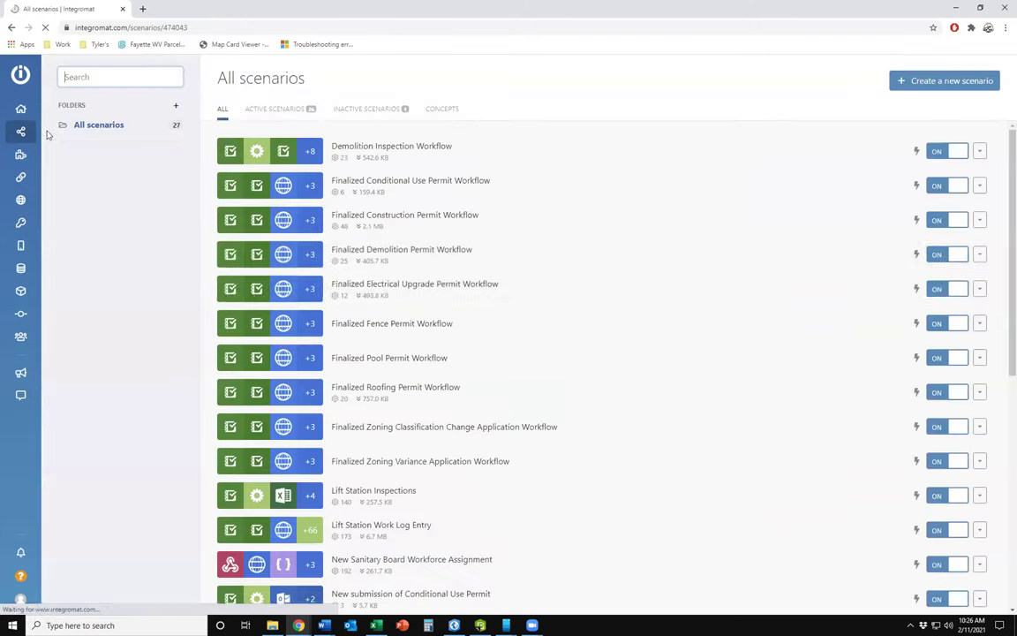
scroll(450, 397, down, 1)
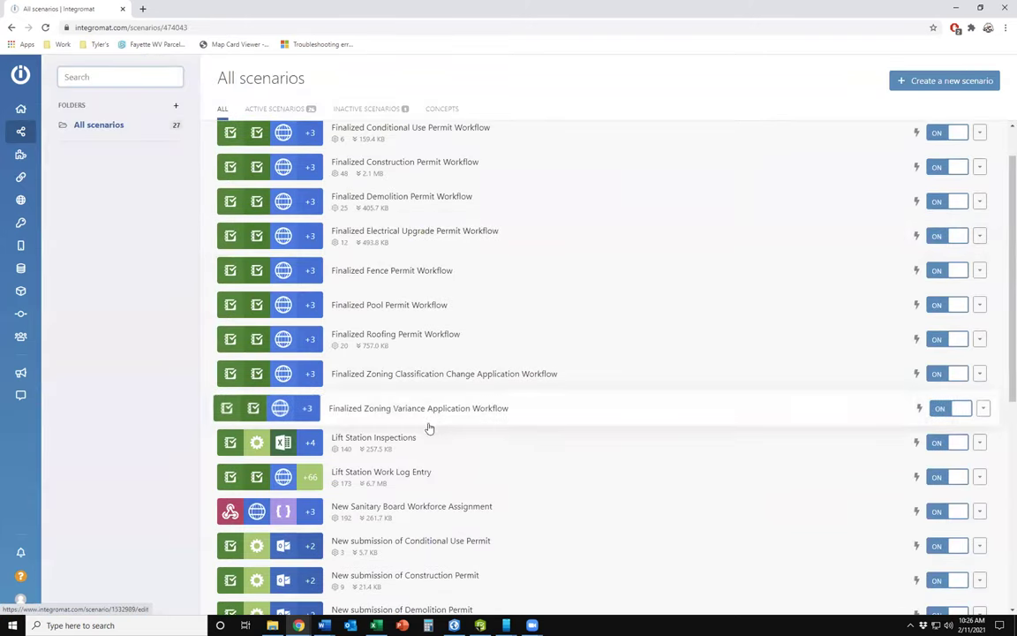
click(403, 477)
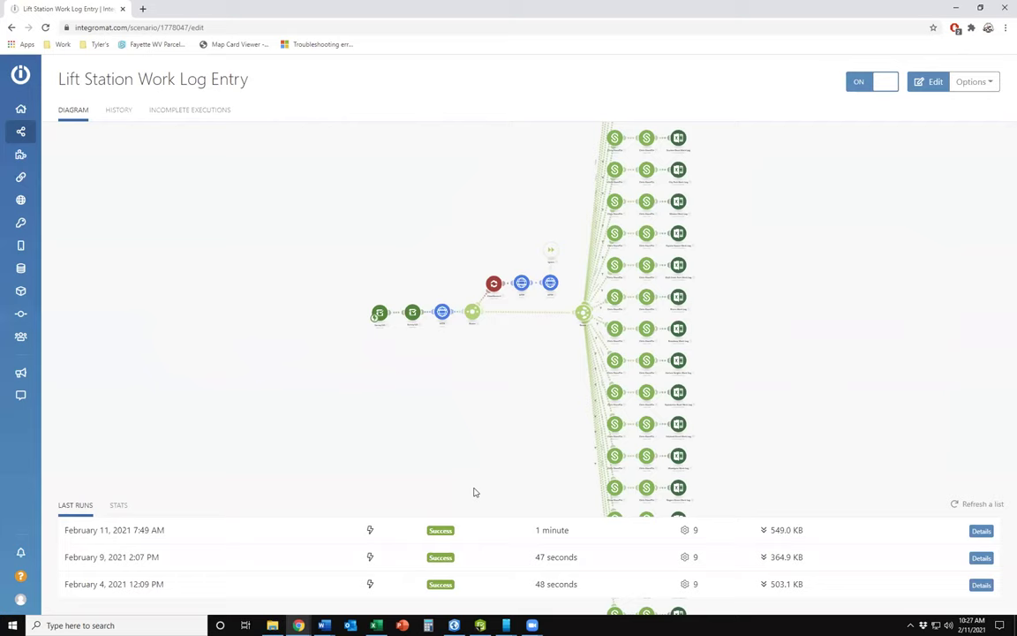
- Open the work log scenario's diagram in the editor and examine the Survey123, HTTP, router and CloudConvert modules at its start
click(429, 443)
drag(482, 399, 452, 449)
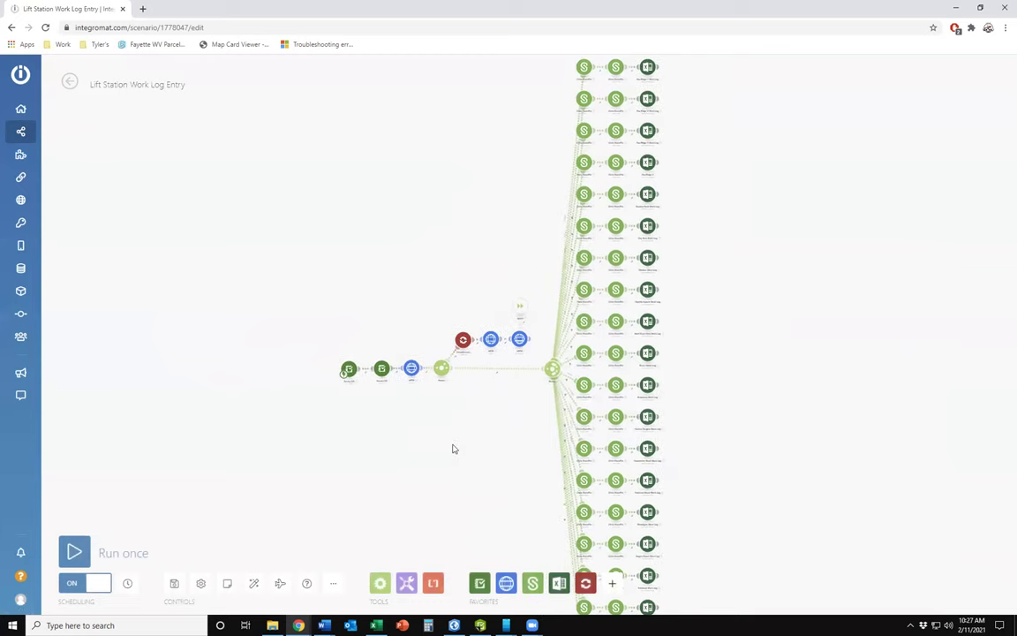
scroll(353, 394, up, 3)
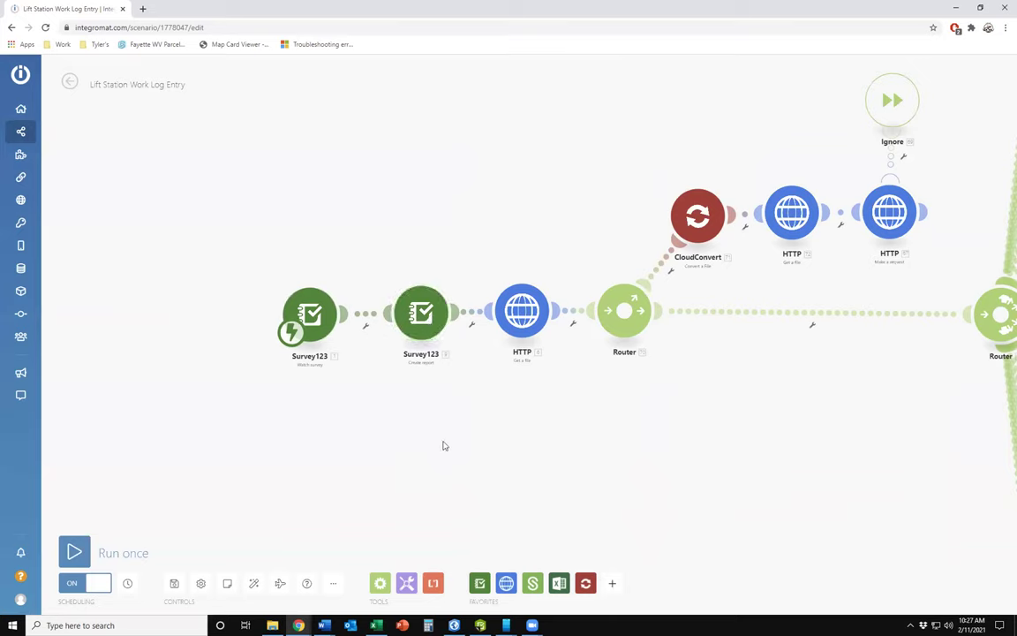
- Switch to the Lift_Station_Work_Log_Form template in Word and highlight the ${L_Workers} placeholder
click(321, 624)
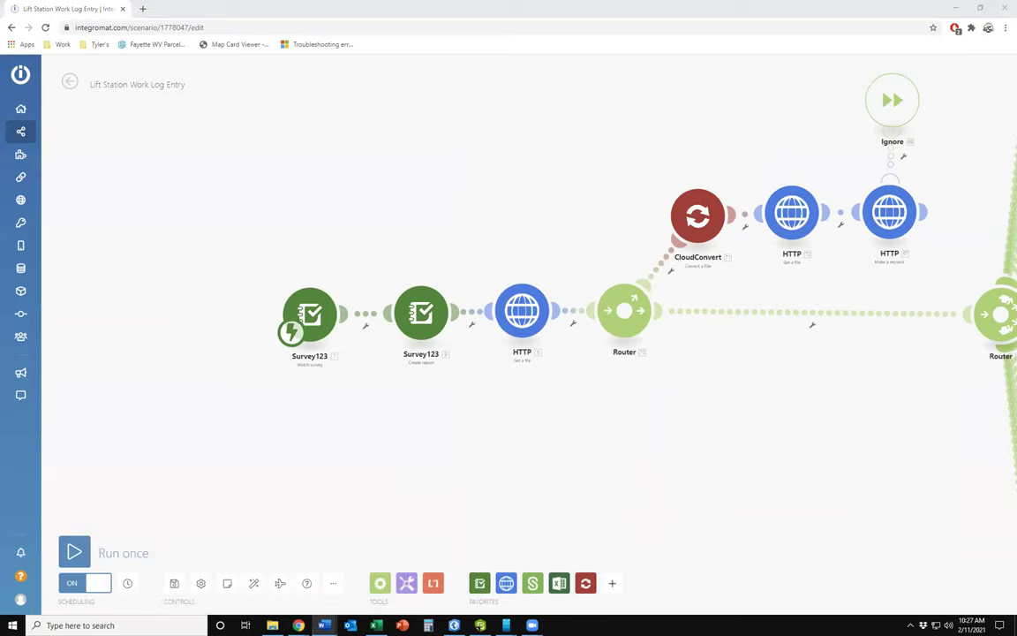
key(alt+Tab)
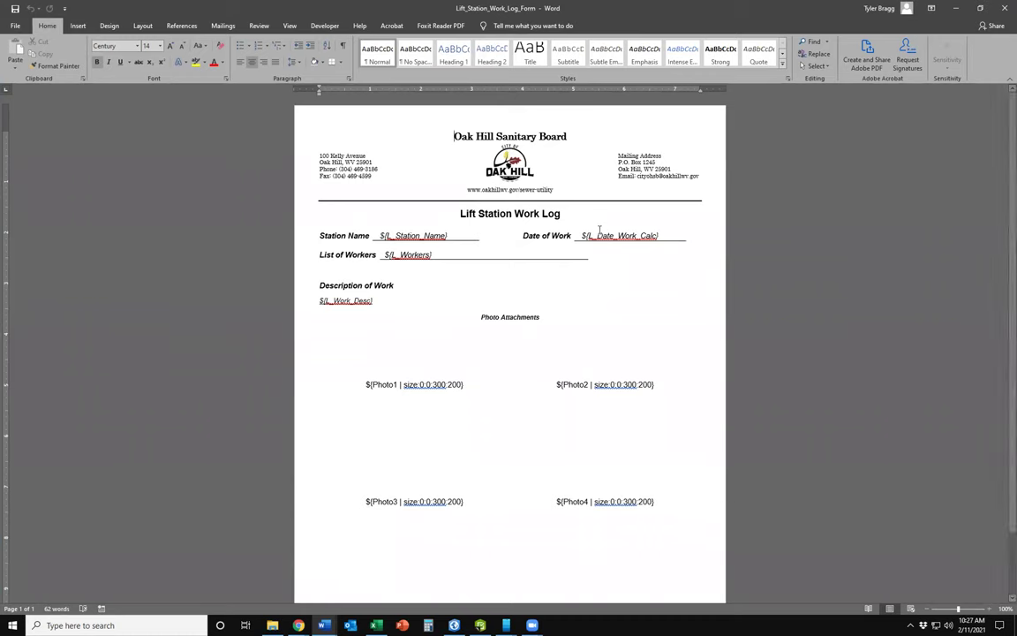
drag(450, 236, 384, 254)
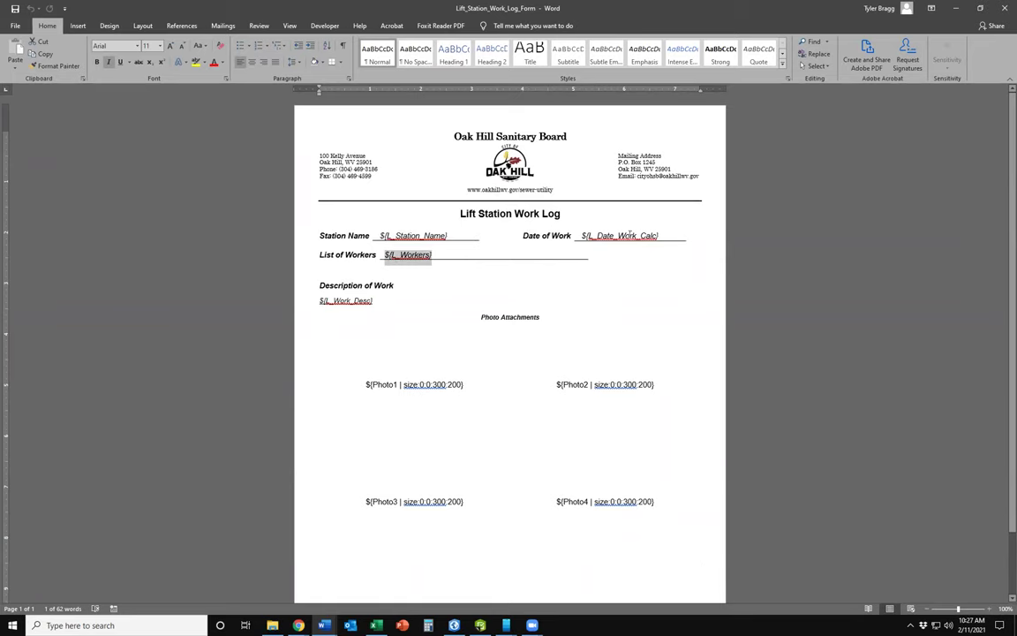
- Highlight the ${L_Workers} and ${L_Work_Desc} placeholders in the work log template, and place the cursor in the Photo Attachments heading
click(386, 253)
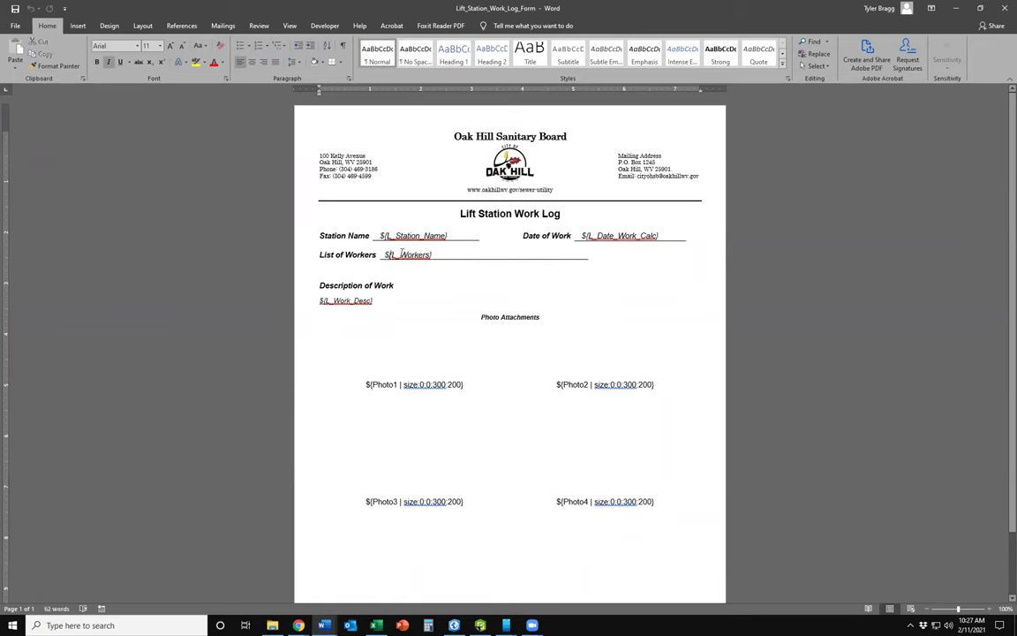
drag(406, 252, 442, 255)
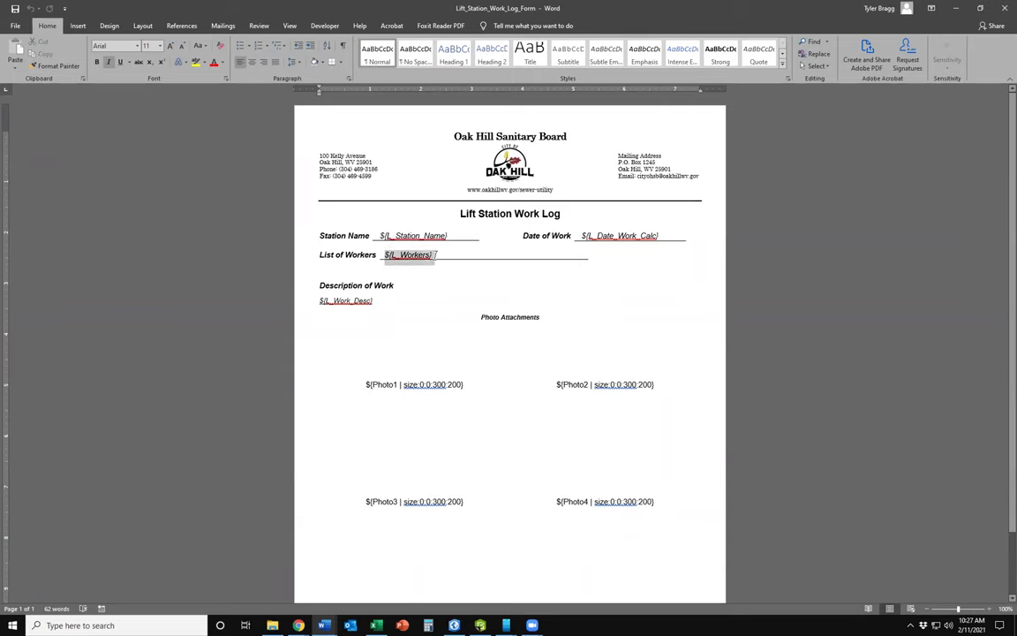
drag(321, 299, 372, 300)
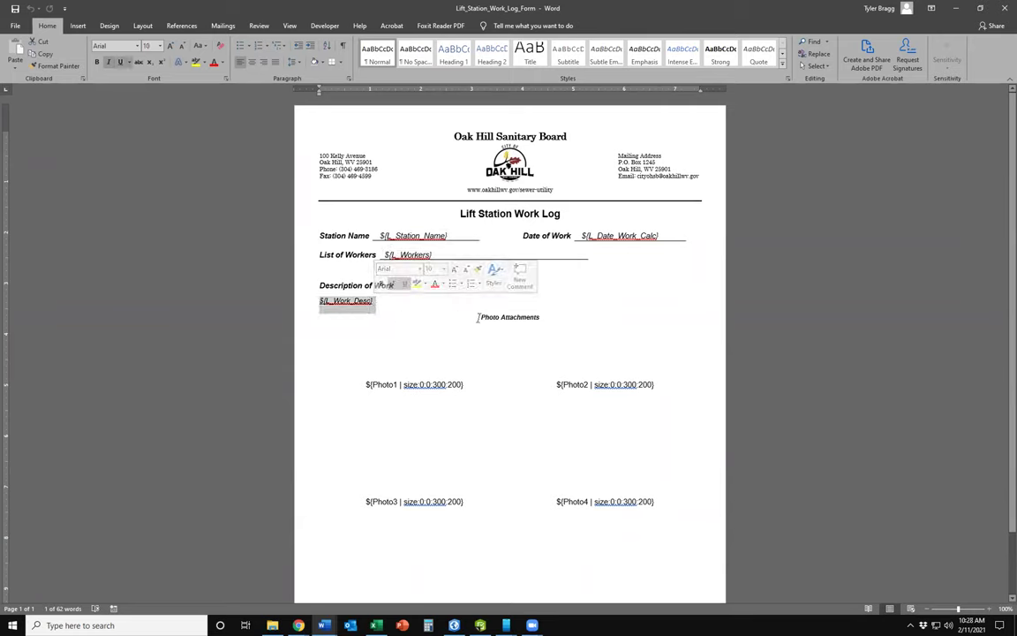
click(530, 319)
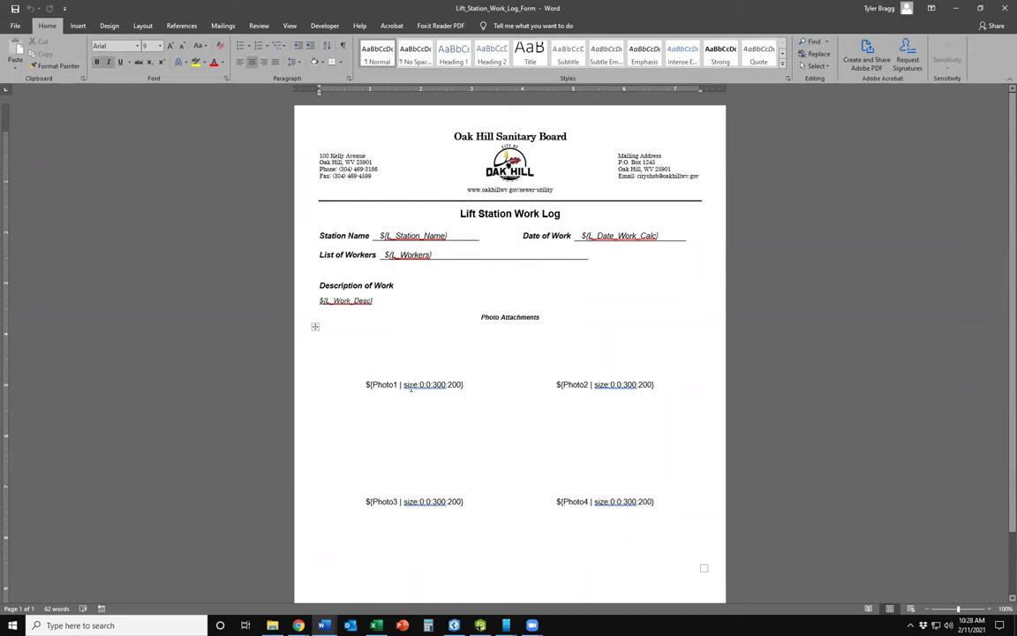
- Highlight the Photo1, Photo2 and Photo3 placeholders in the photo attachments table, and return to Photo1 to examine its size setting
mouse_move(395, 382)
mouse_down()
mouse_move(376, 386)
mouse_move(391, 400)
mouse_up()
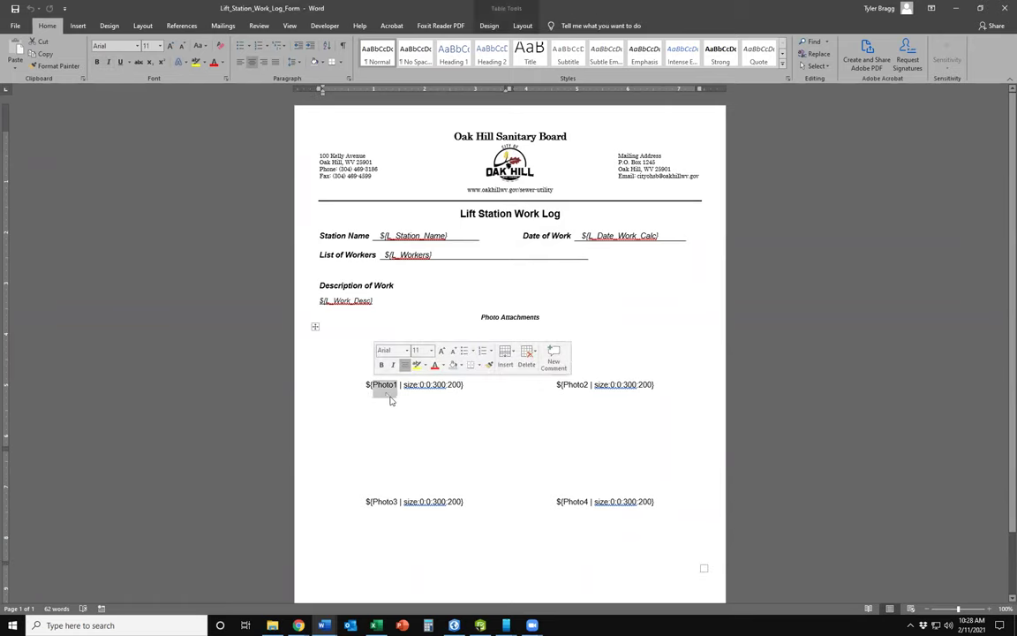
double_click(576, 385)
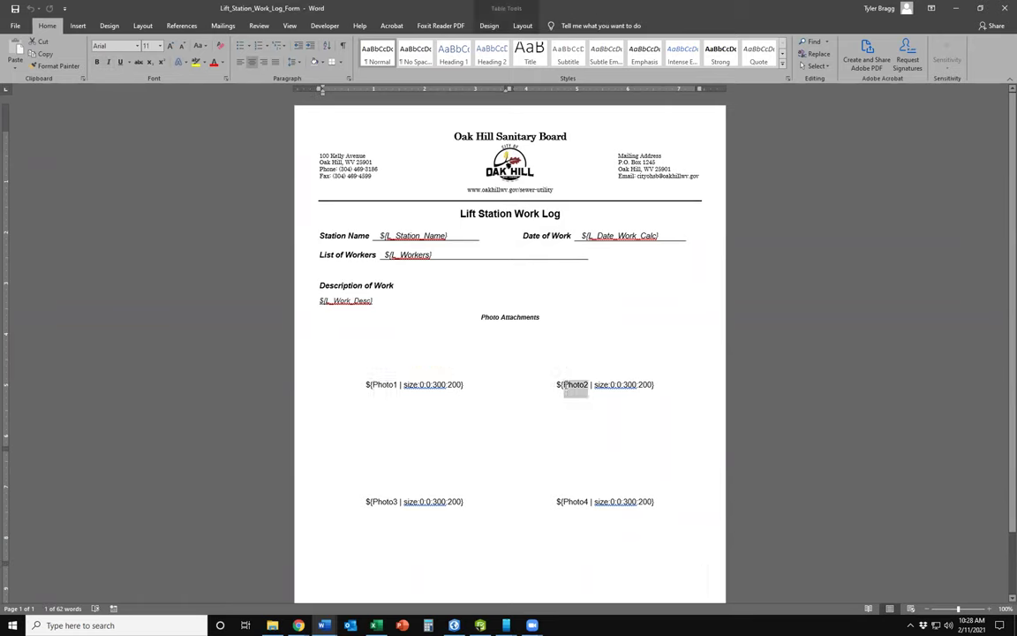
double_click(397, 500)
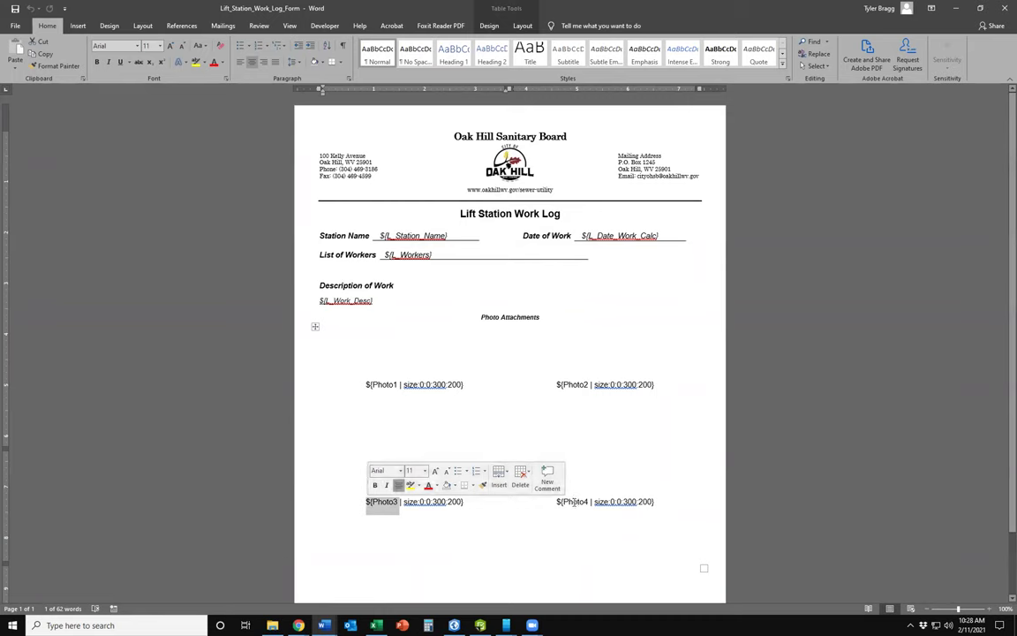
click(354, 348)
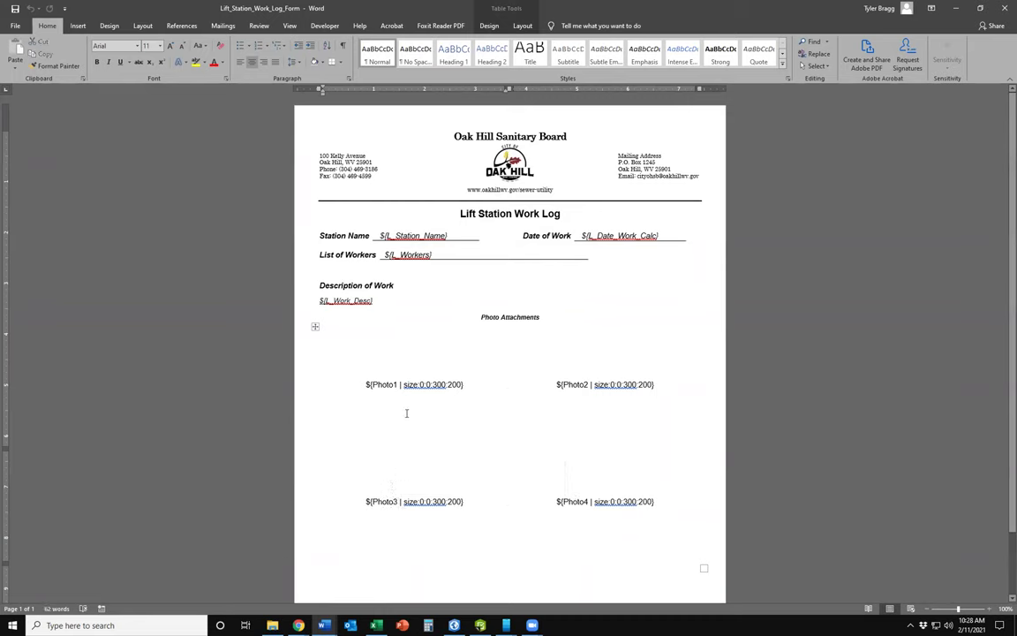
double_click(393, 384)
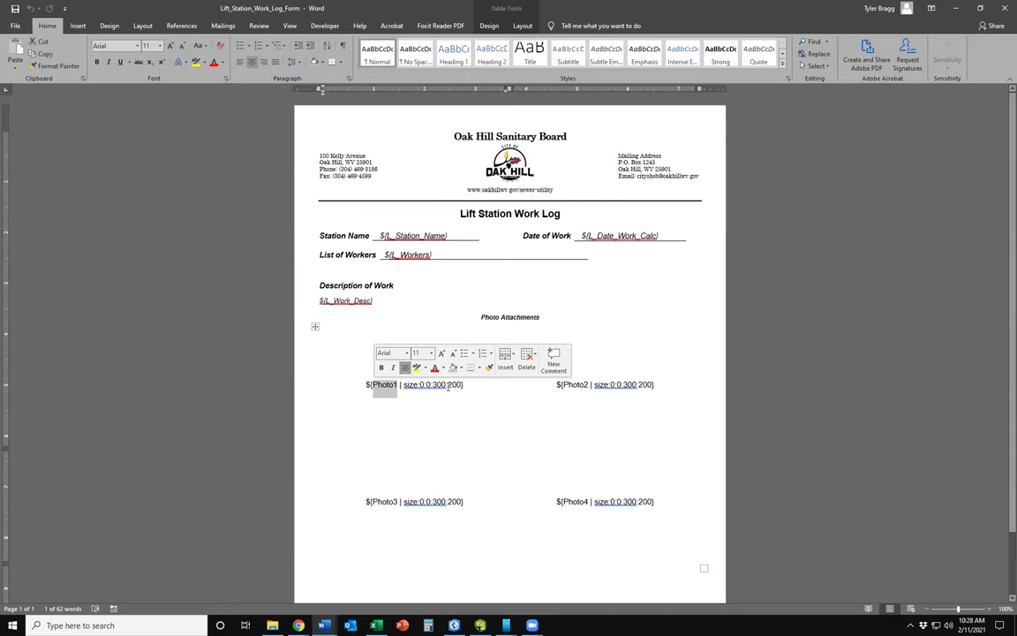
scroll(659, 408, down, 1)
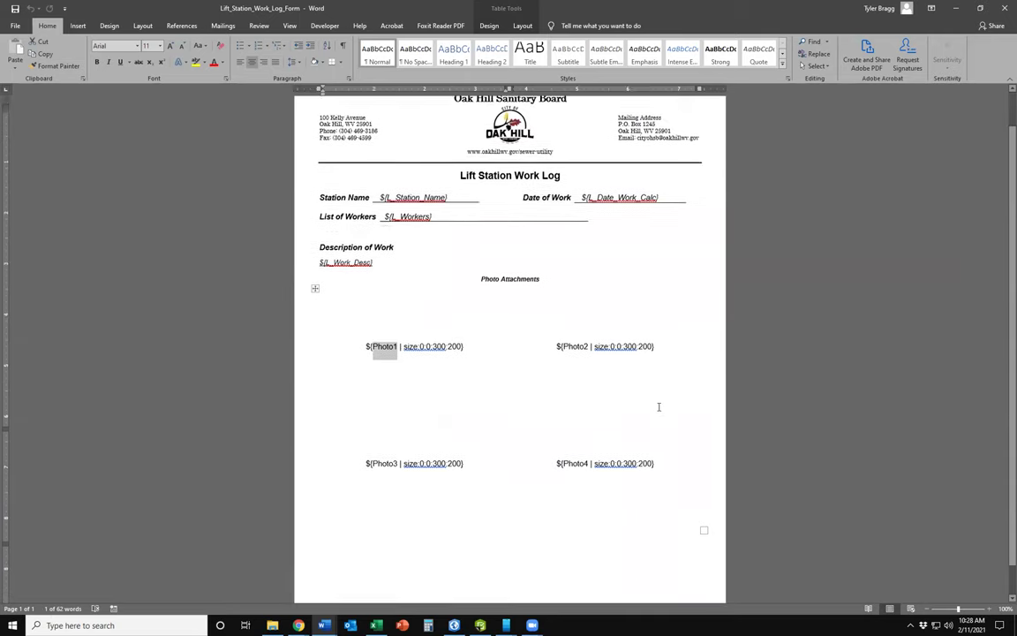
scroll(659, 407, up, 1)
- Switch to the Lift Station Inspection Form in the Survey123 website and open the report options for its submitted data
key(alt+Tab)
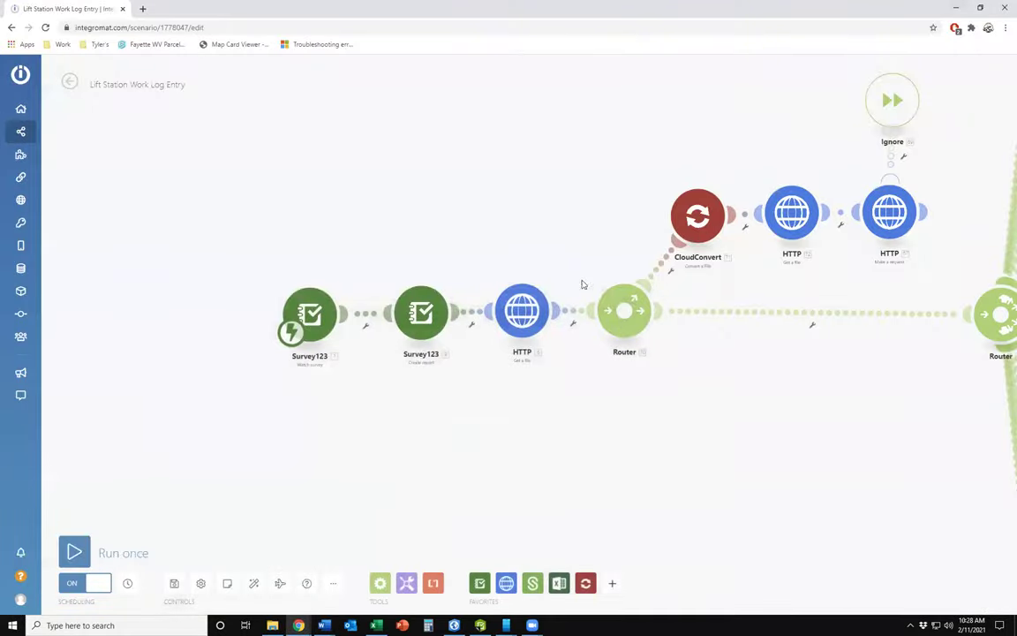
mouse_move(298, 624)
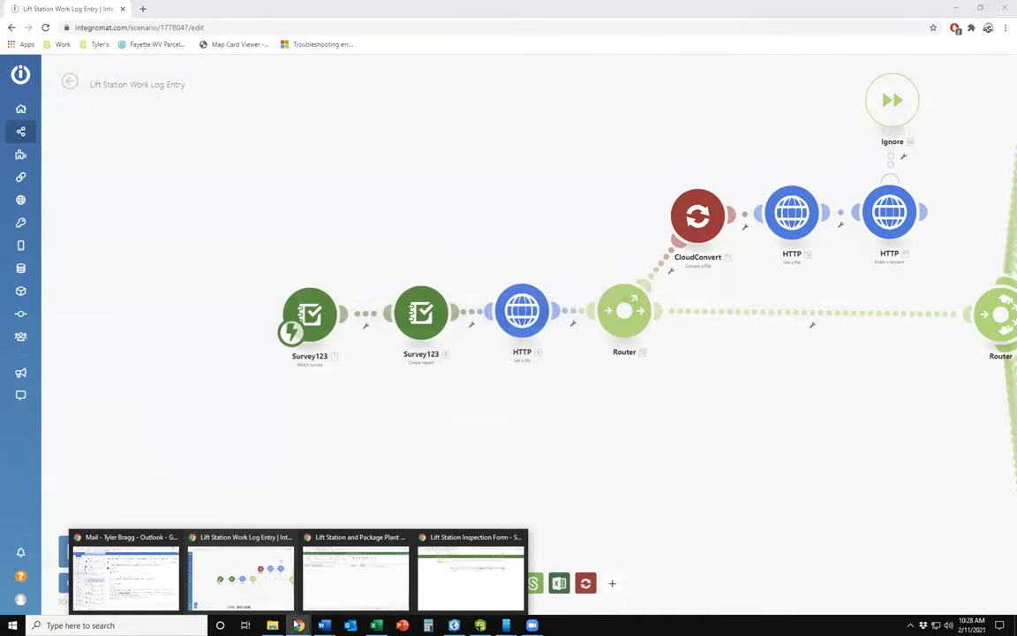
click(436, 580)
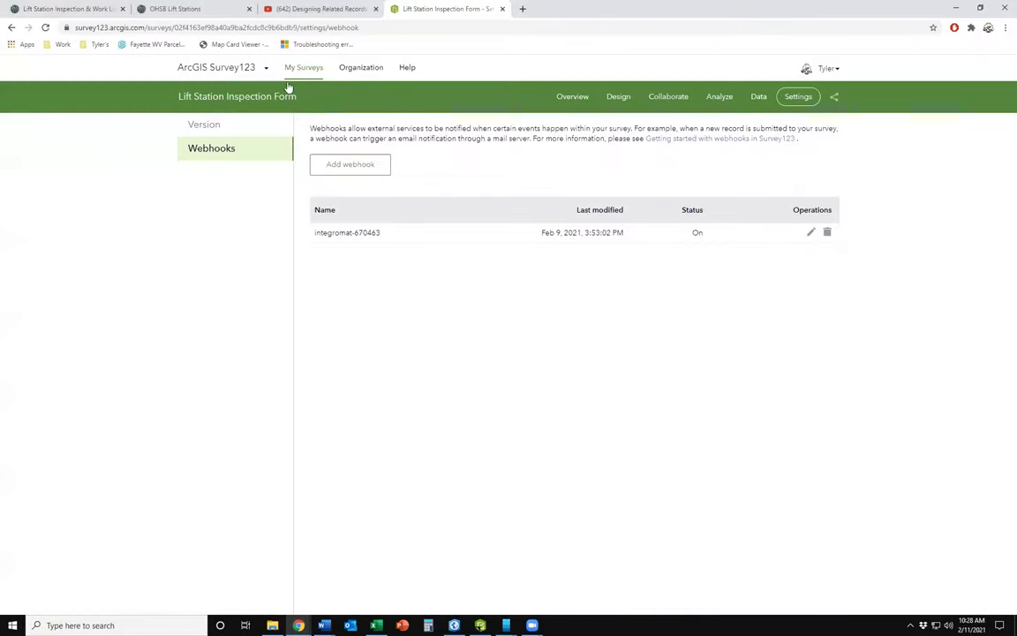
click(757, 99)
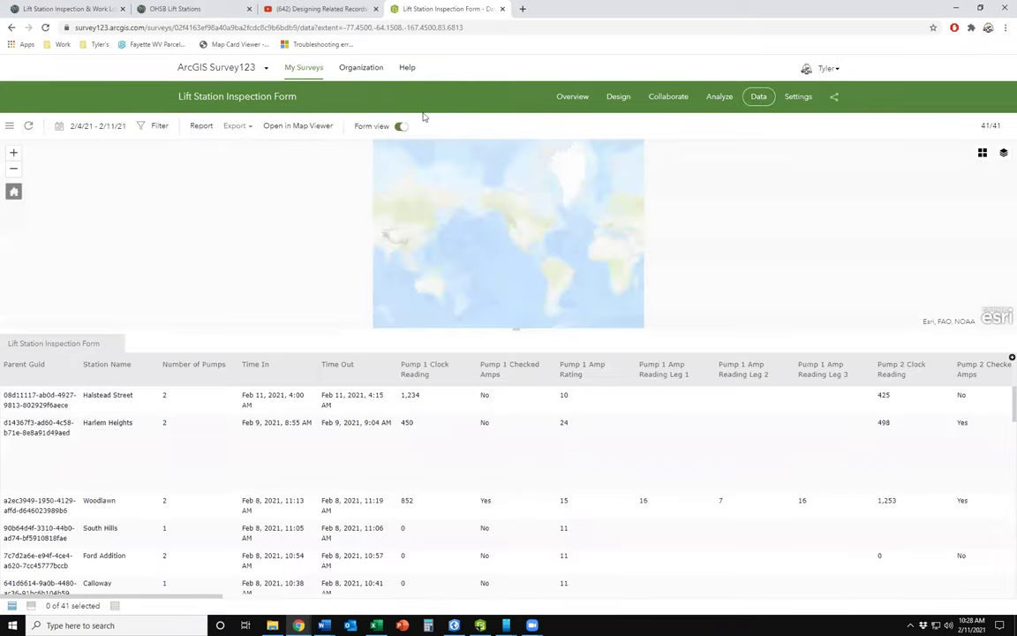
click(202, 127)
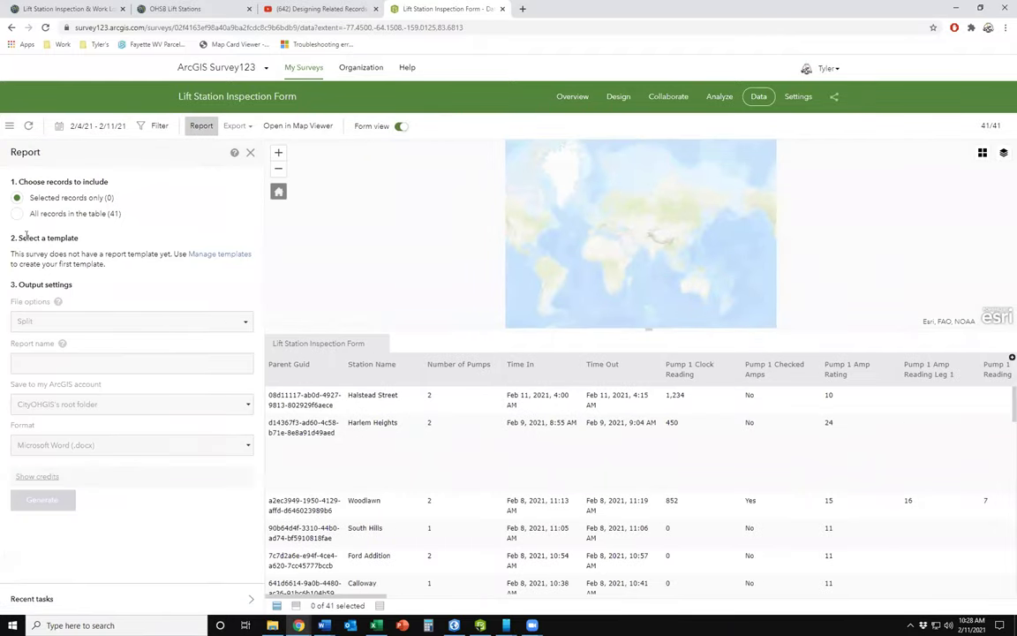
- Select the Halstead Street record, view the report template management options, and close them without adding a template
click(322, 404)
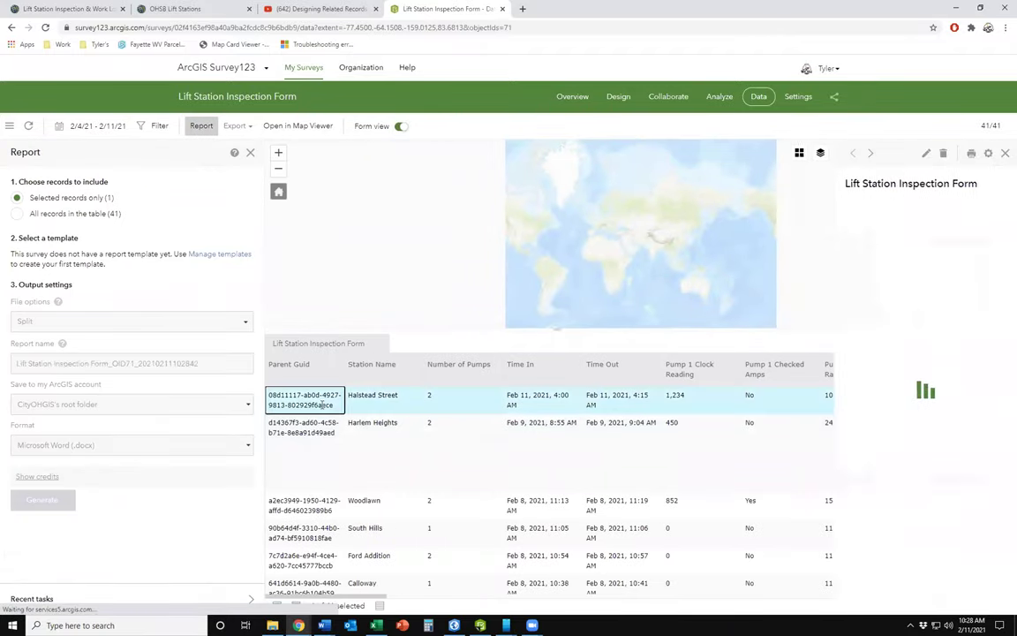
click(212, 256)
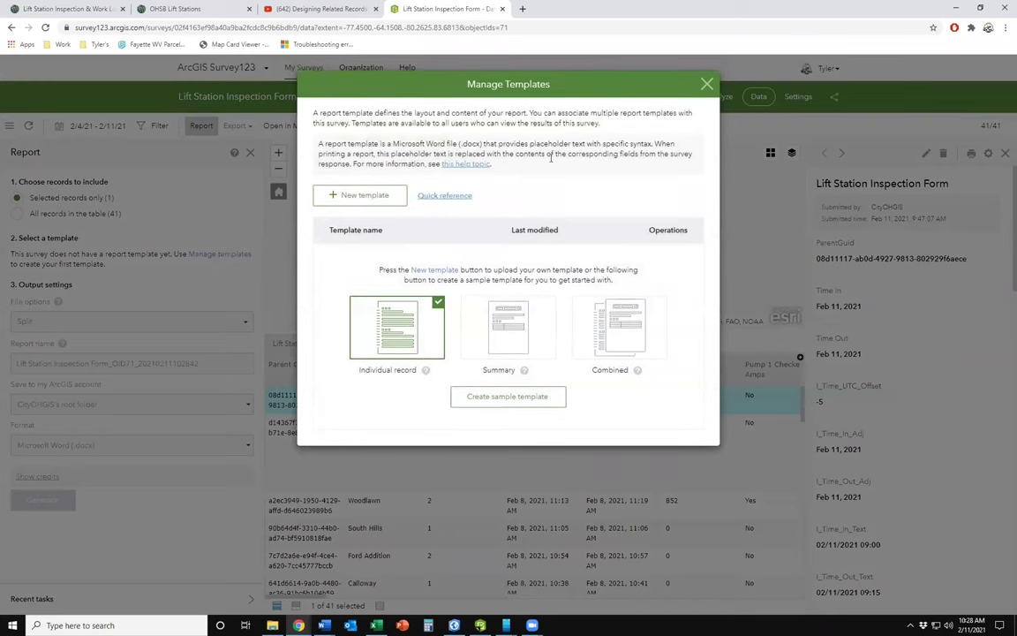
click(707, 85)
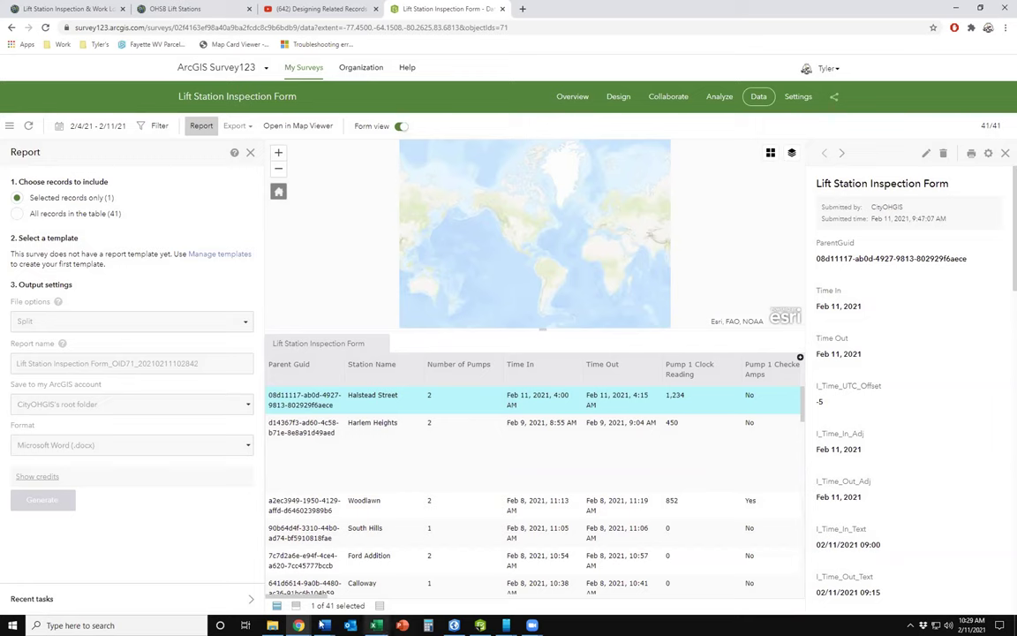
- Switch back to the Lift Station Work Log Entry scenario in Integromat, check the first HTTP module's URL setting, and close it without saving
click(300, 625)
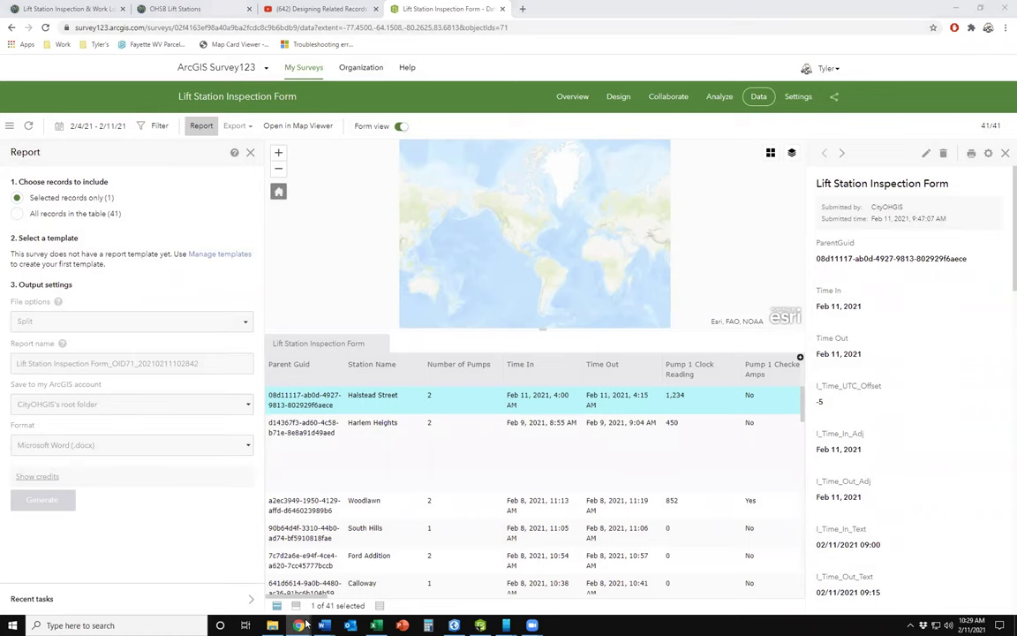
click(225, 557)
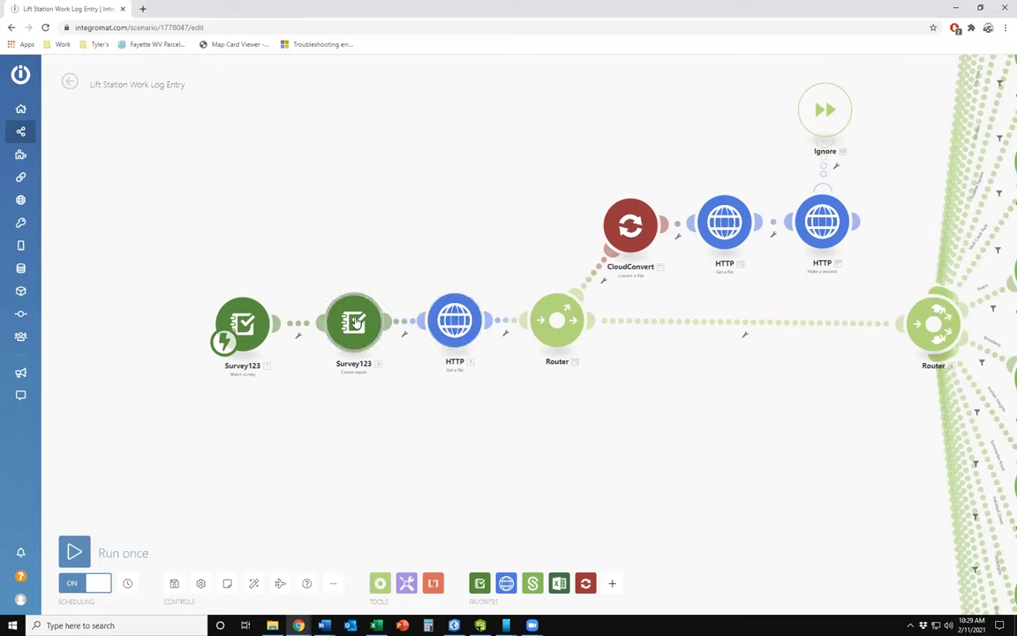
click(459, 330)
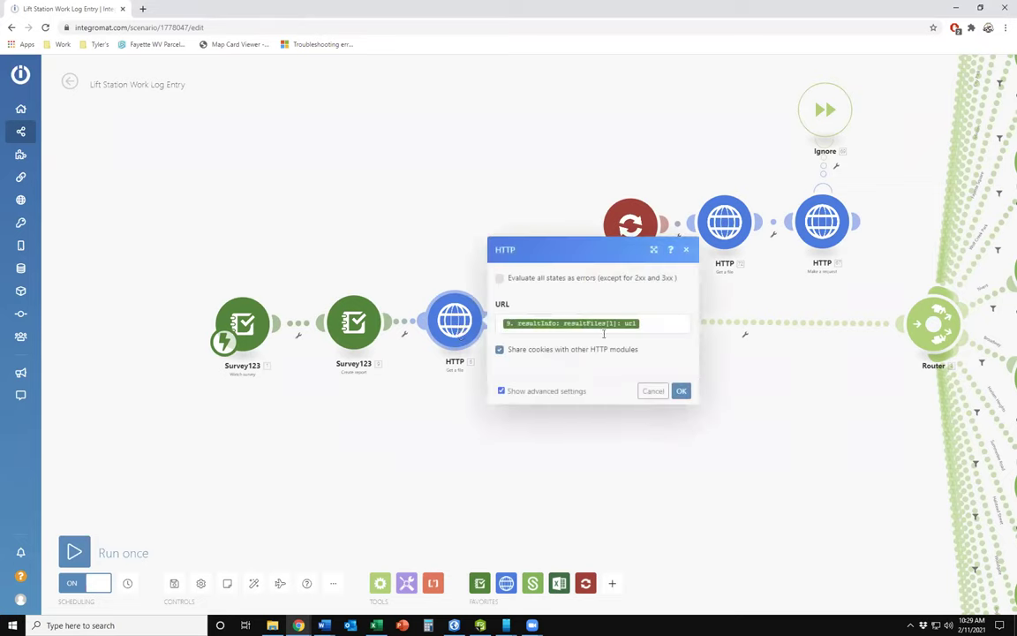
click(687, 251)
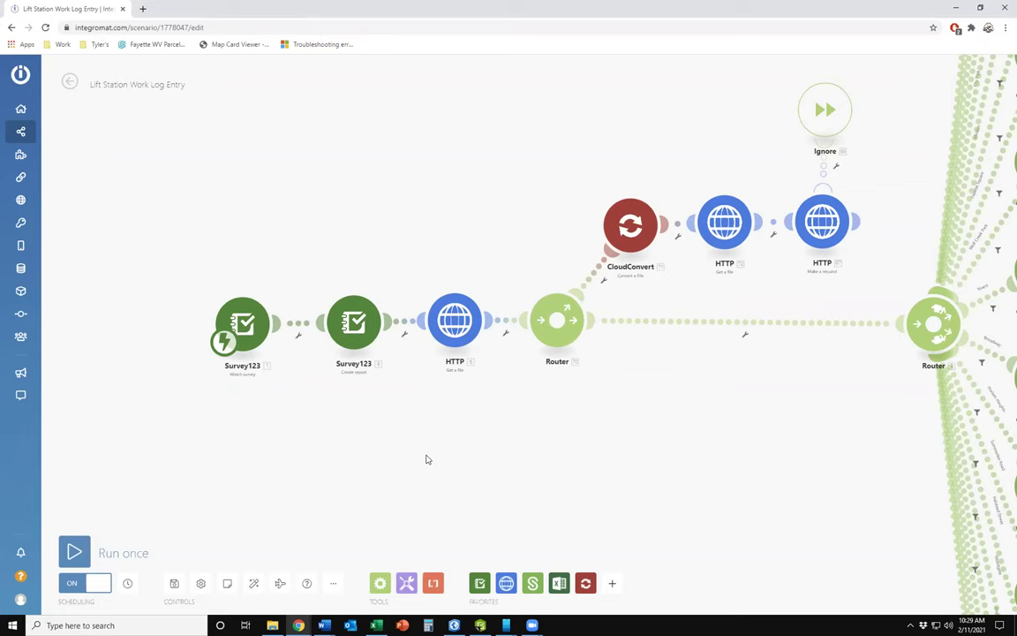
- Examine the CloudConvert and HTTP branch after the first router and its connection to the second router in the scenario diagram
drag(470, 366, 362, 335)
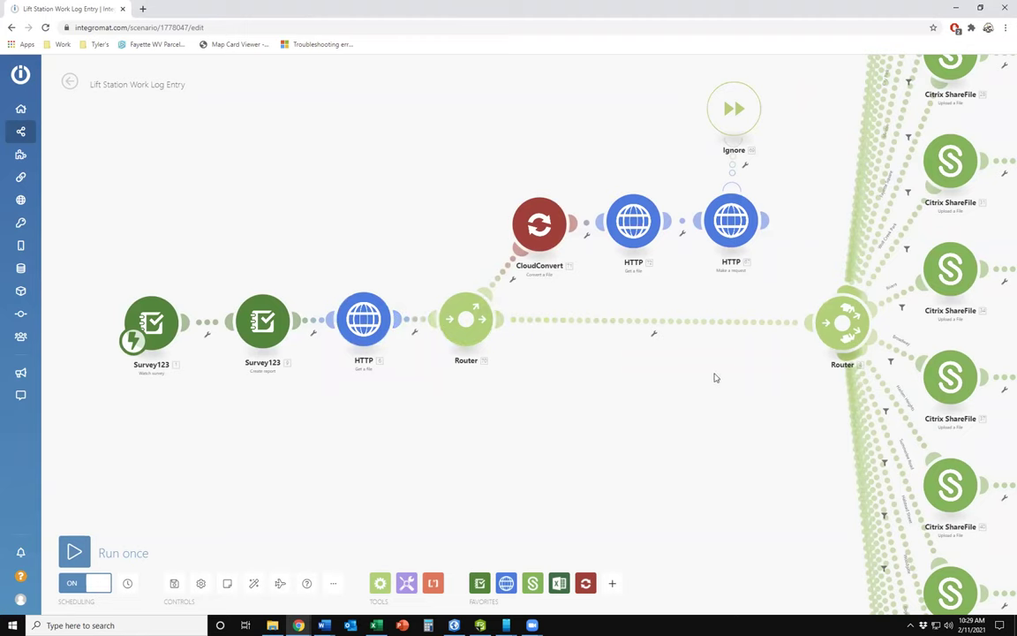
drag(668, 371, 606, 410)
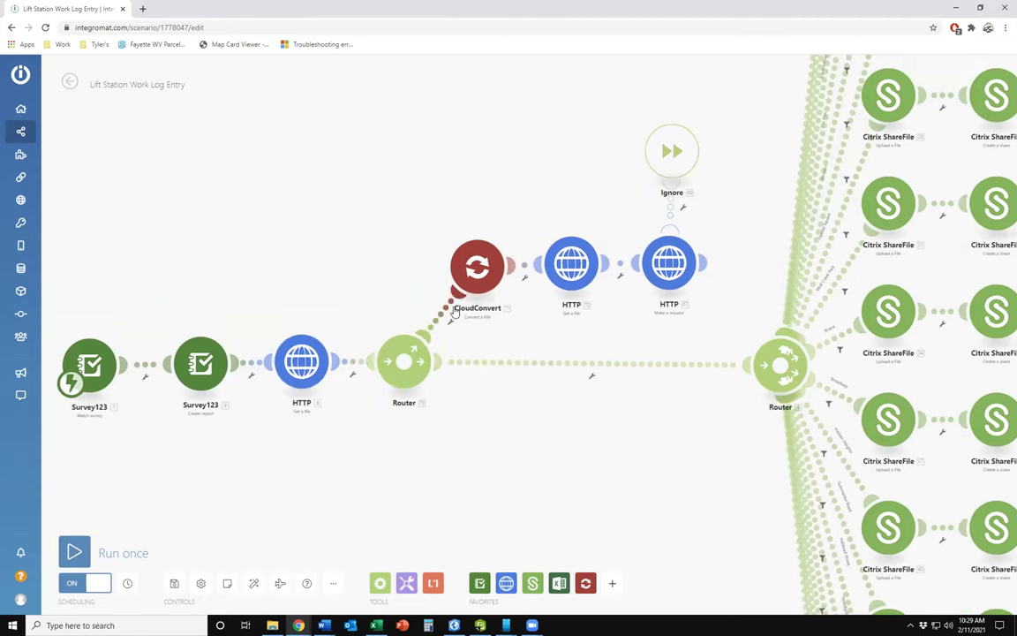
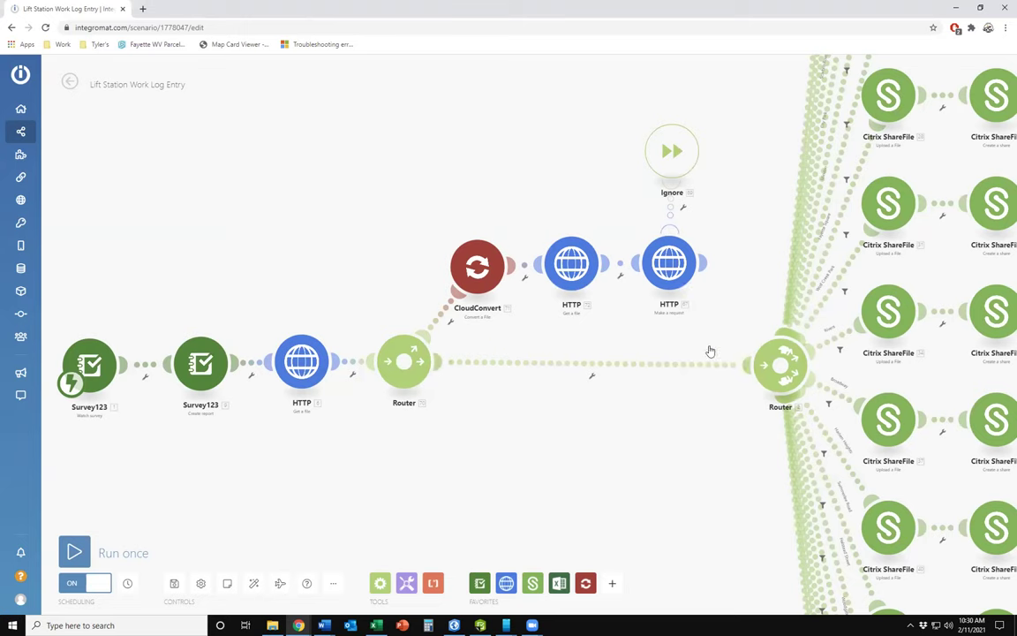
scroll(708, 353, right, 2)
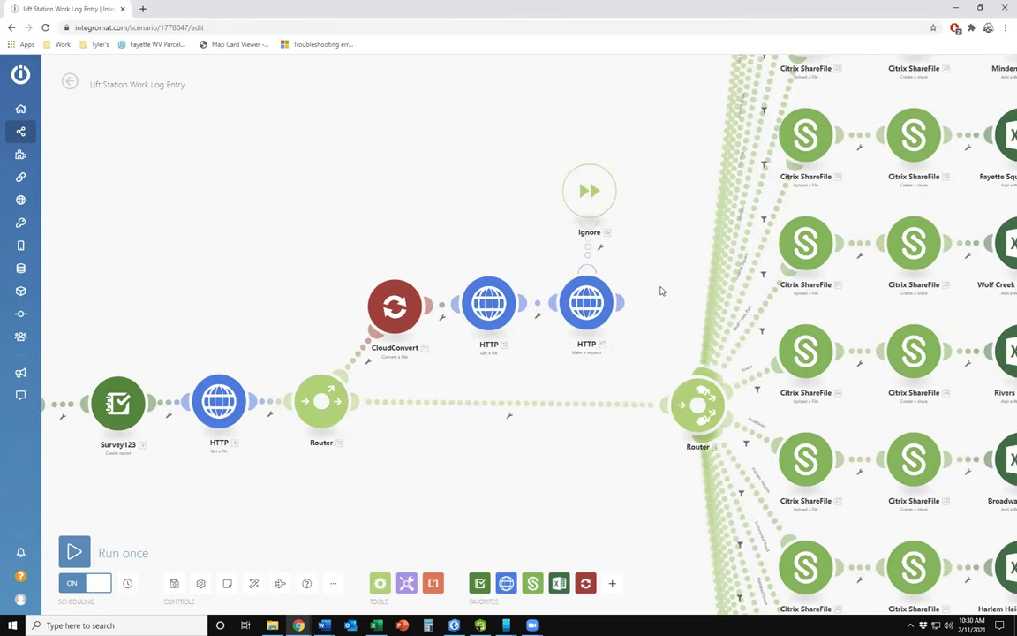
scroll(658, 294, down, 1)
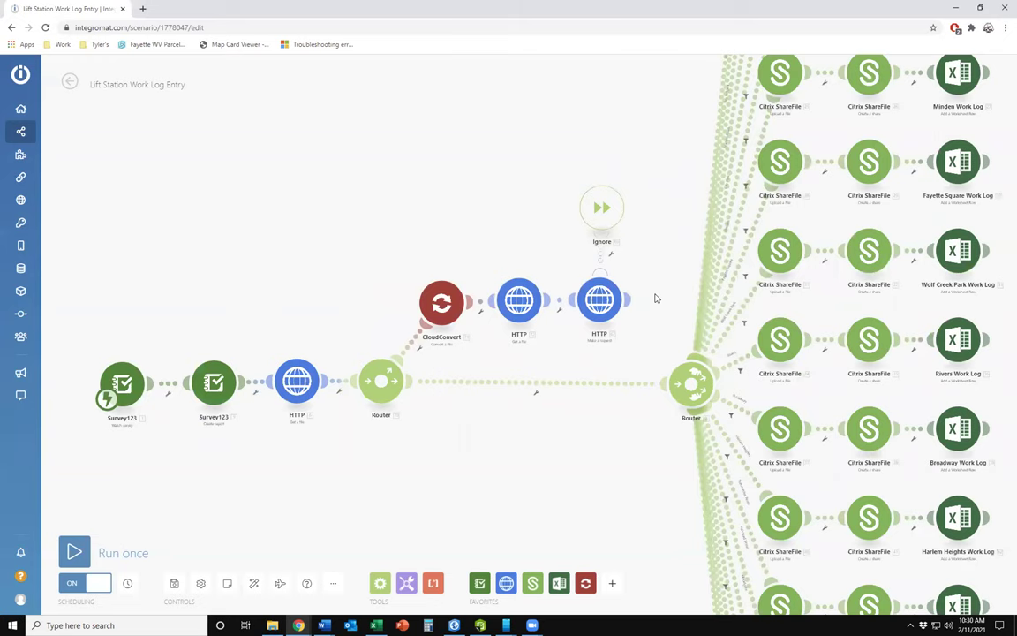
drag(655, 298, 638, 207)
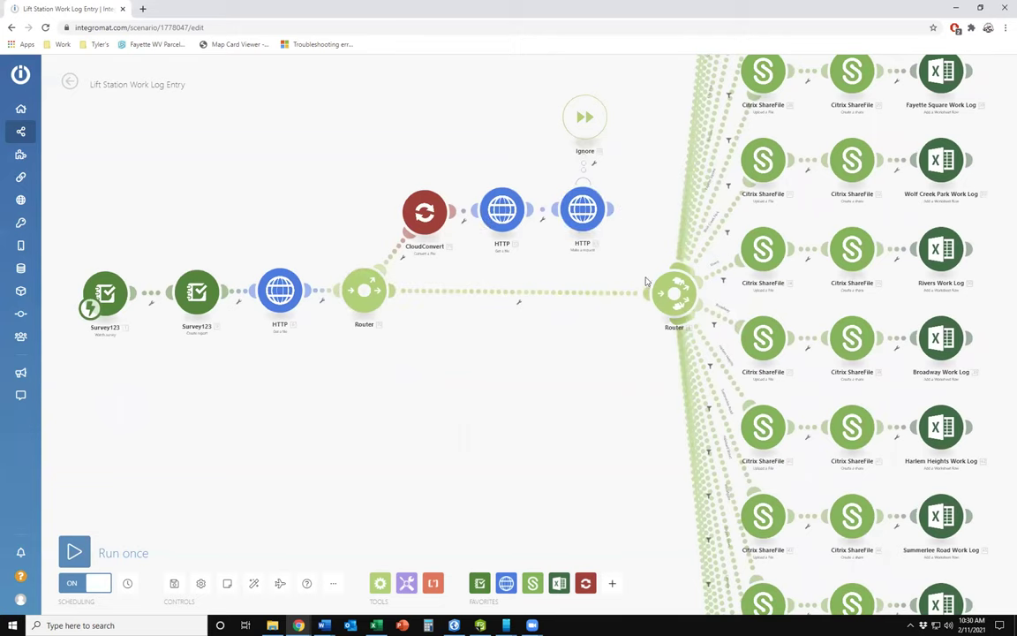
- Examine the second router's per-station branches of Citrix ShareFile and Excel work log modules, from Pea Ridge 1 onward
scroll(650, 343, down, 3)
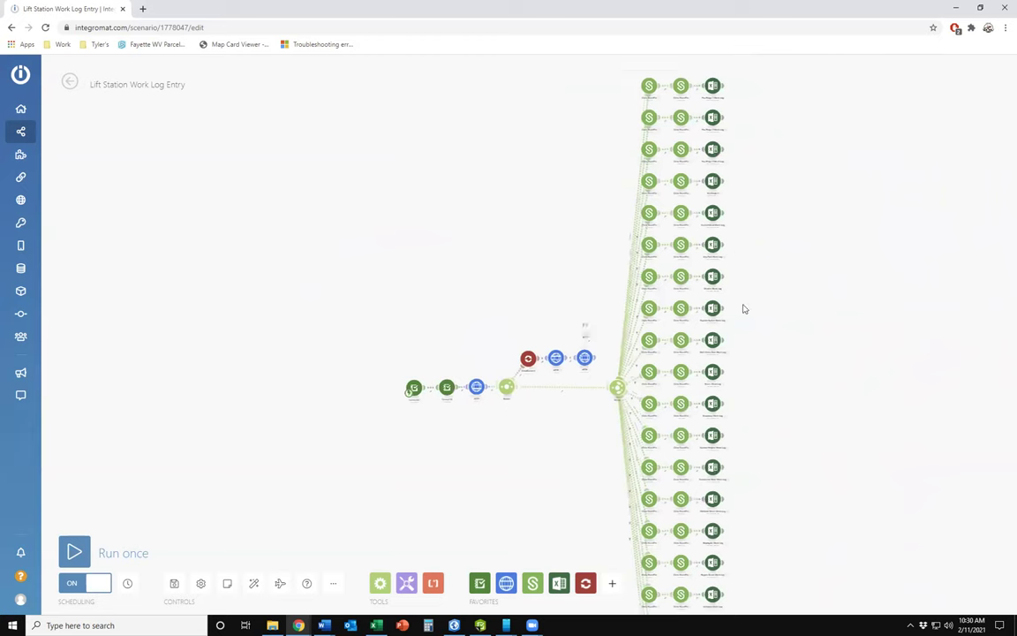
scroll(683, 141, up, 3)
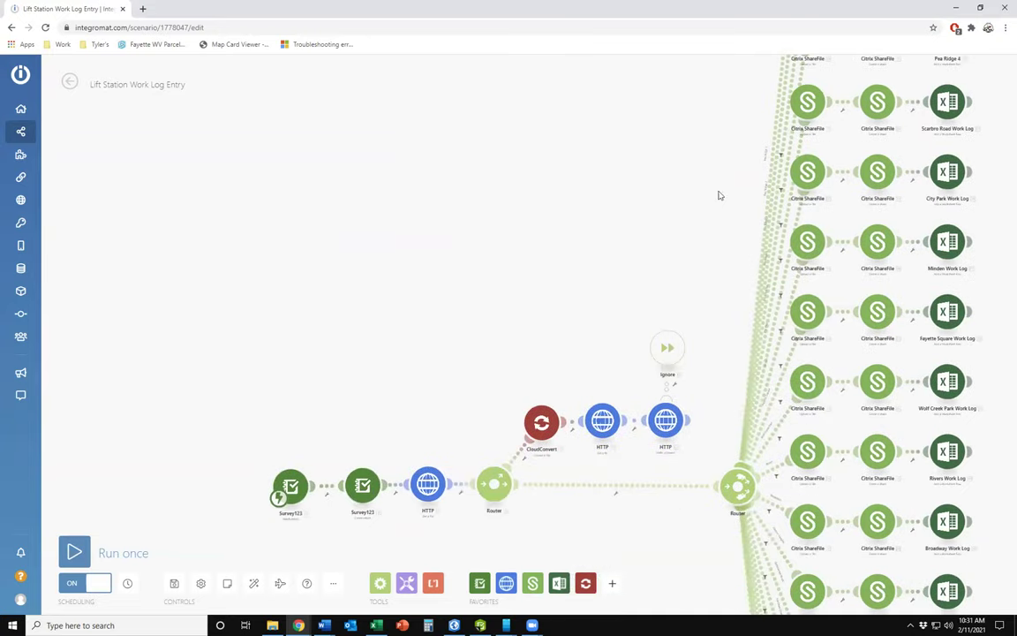
scroll(719, 195, right, 3)
scroll(469, 421, up, 4)
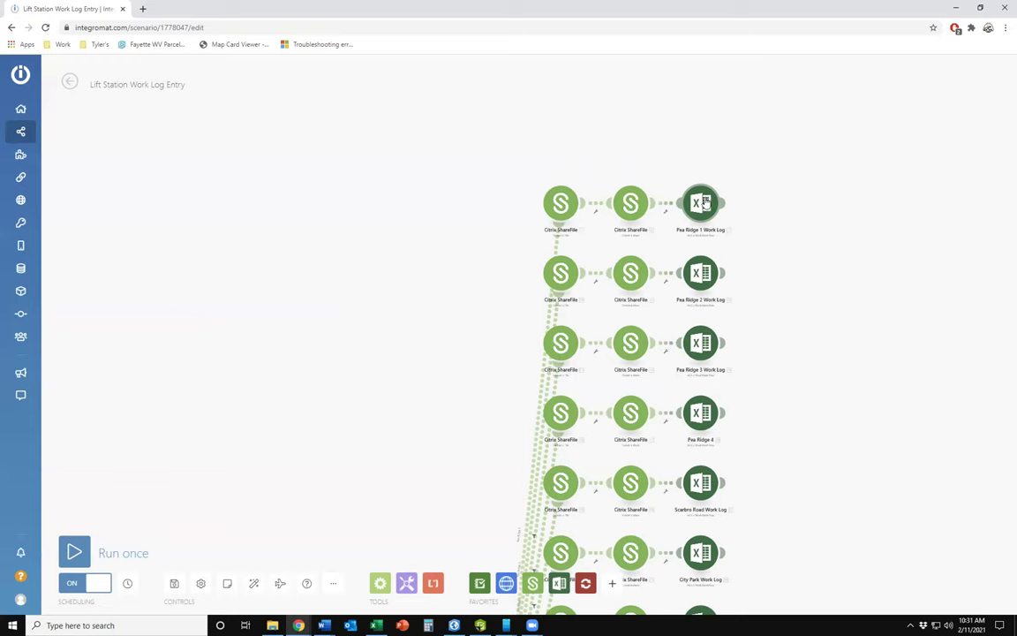
scroll(760, 252, down, 3)
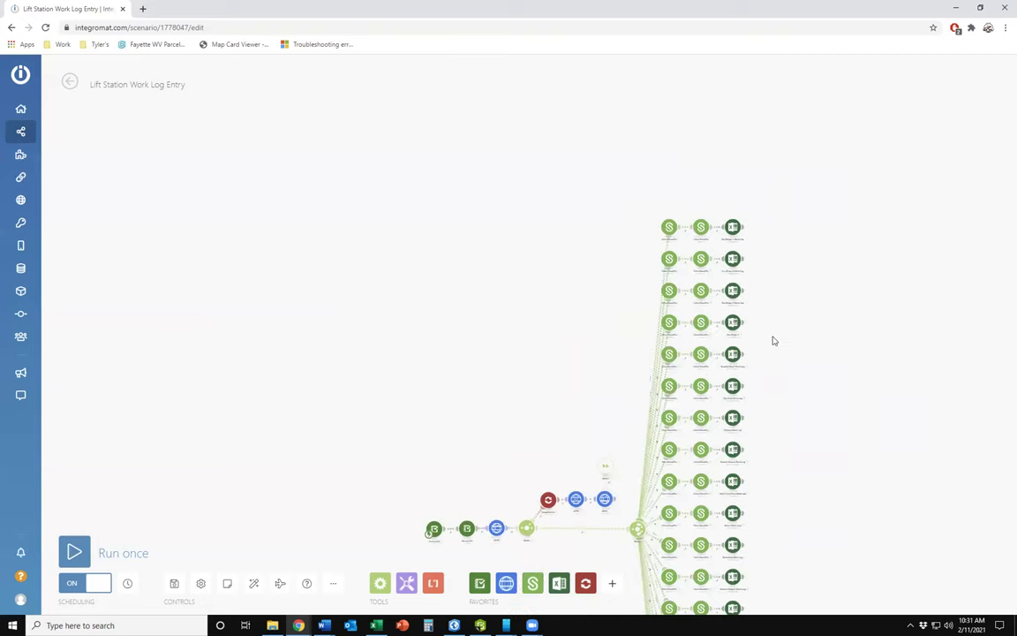
scroll(747, 175, up, 3)
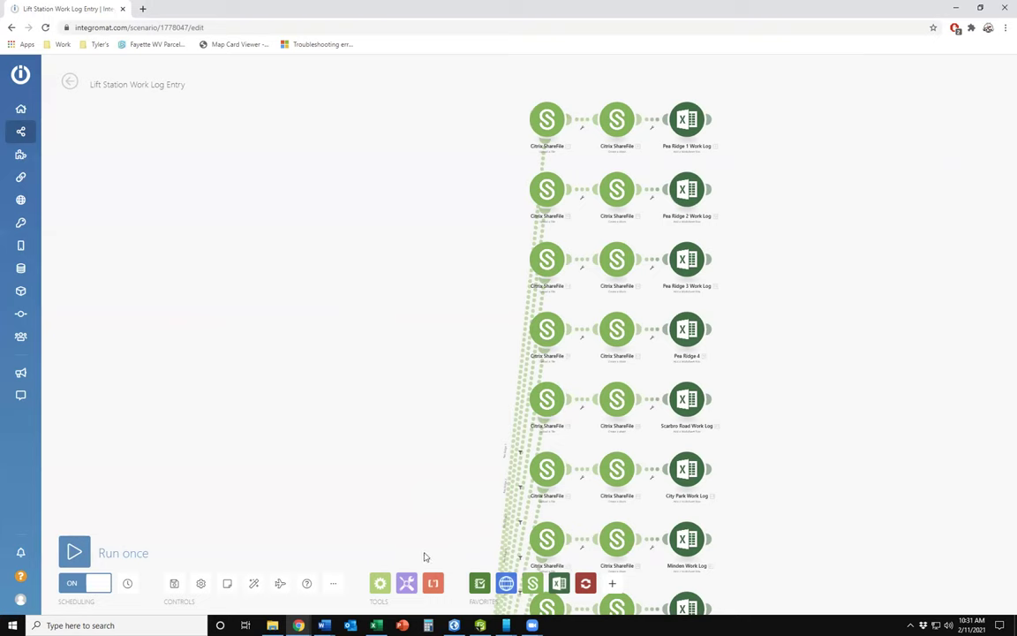
- Switch to the Lift Station and Package Plant Work Logs workbook in Excel for the web
mouse_move(299, 624)
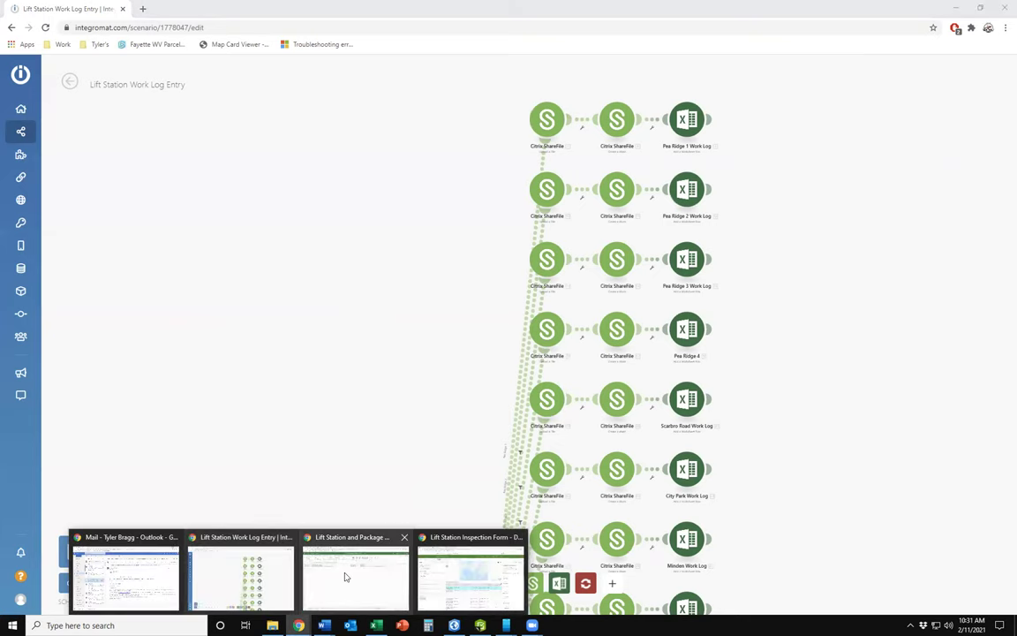
click(334, 576)
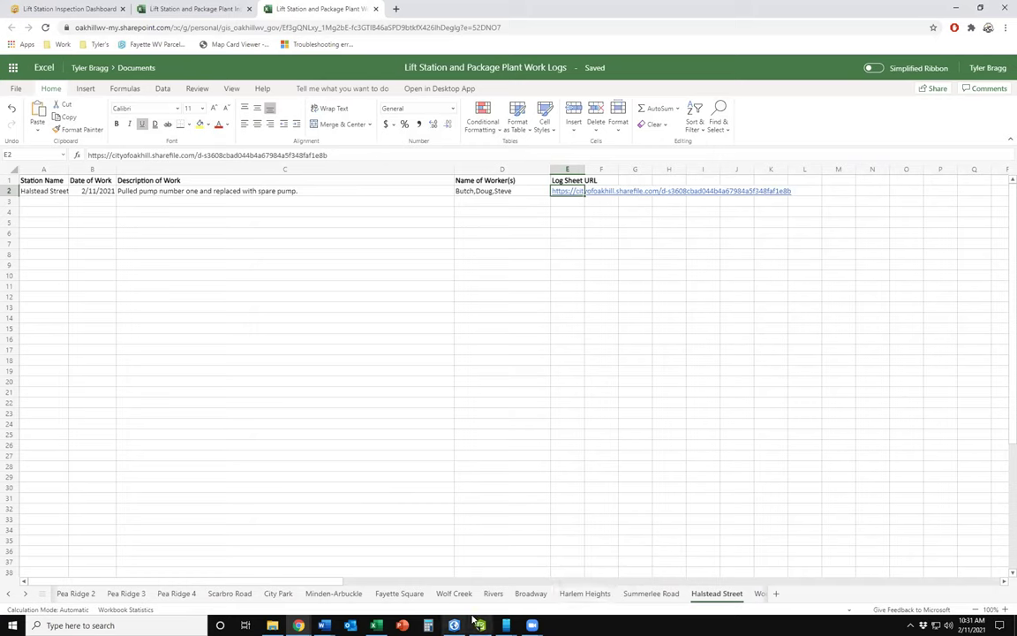
- Switch back to the Lift Station Work Log Entry scenario in Integromat and look over its station branches and routers
click(299, 625)
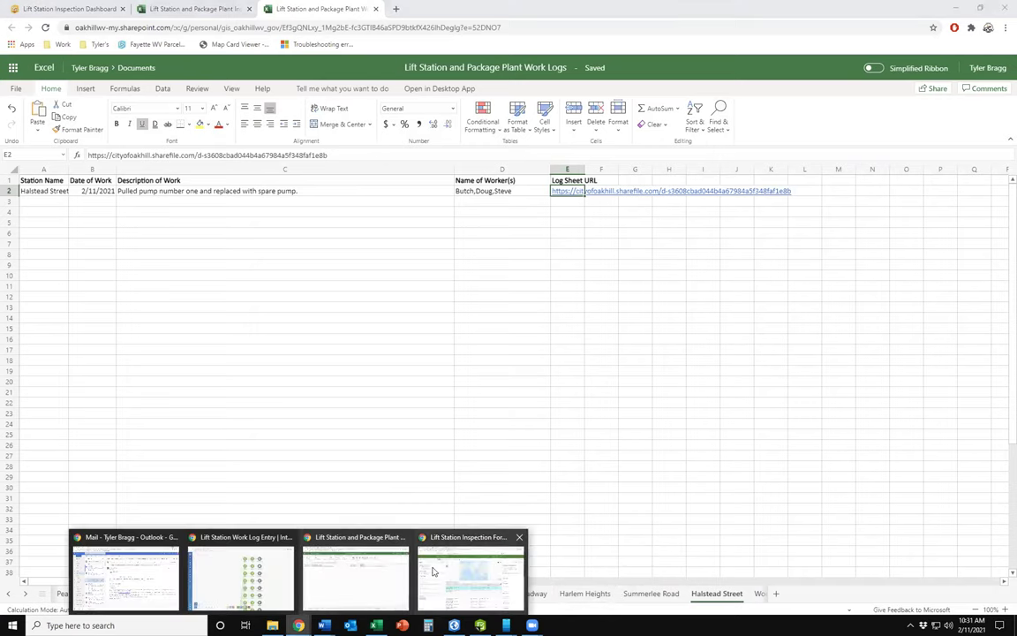
click(240, 574)
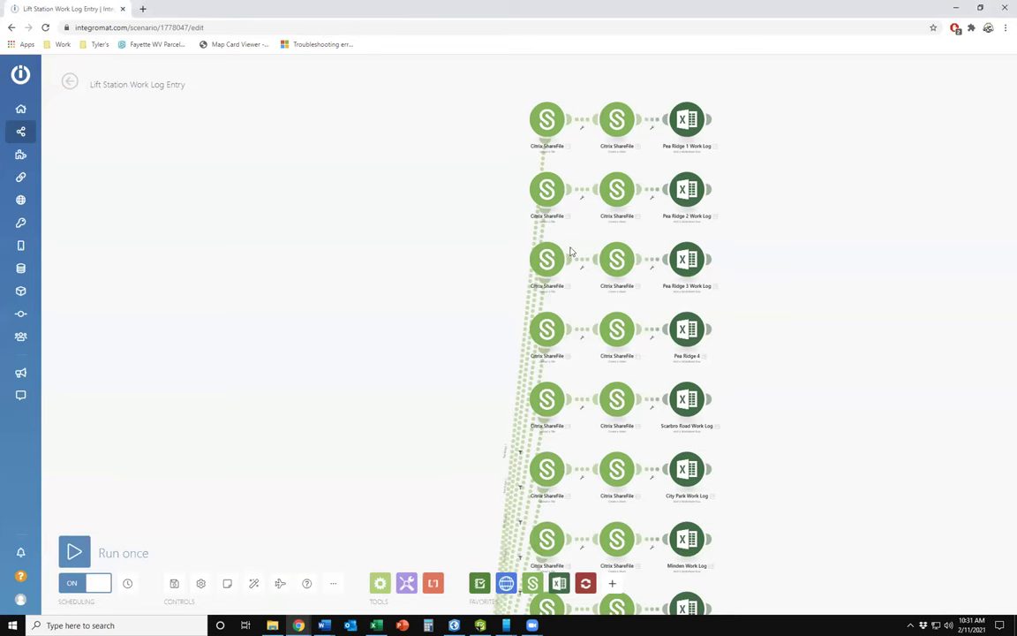
scroll(768, 371, down, 5)
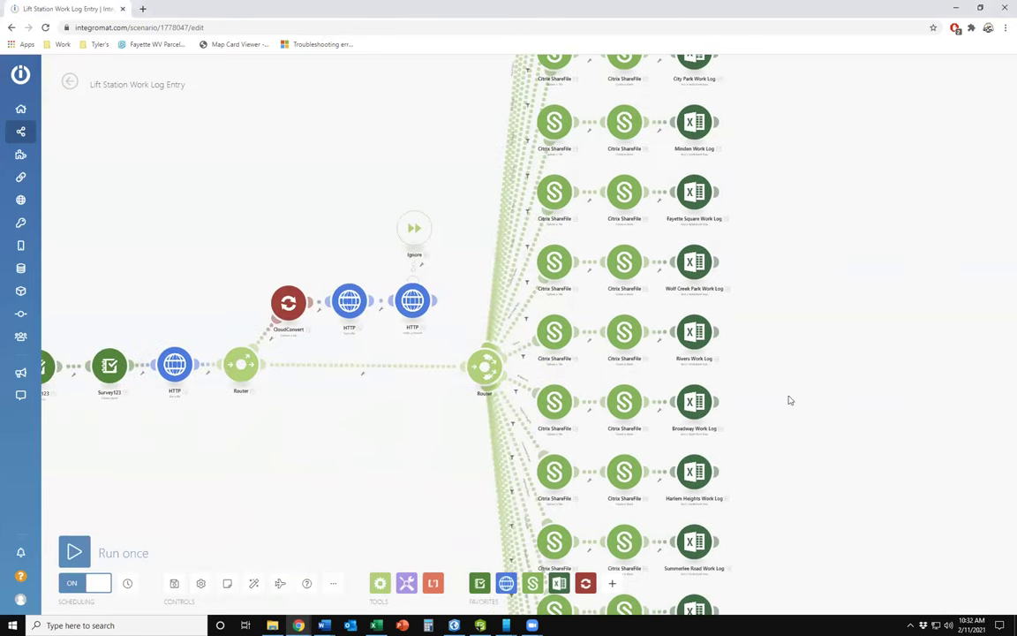
scroll(790, 399, down, 10)
scroll(775, 295, down, 5)
scroll(515, 349, up, 5)
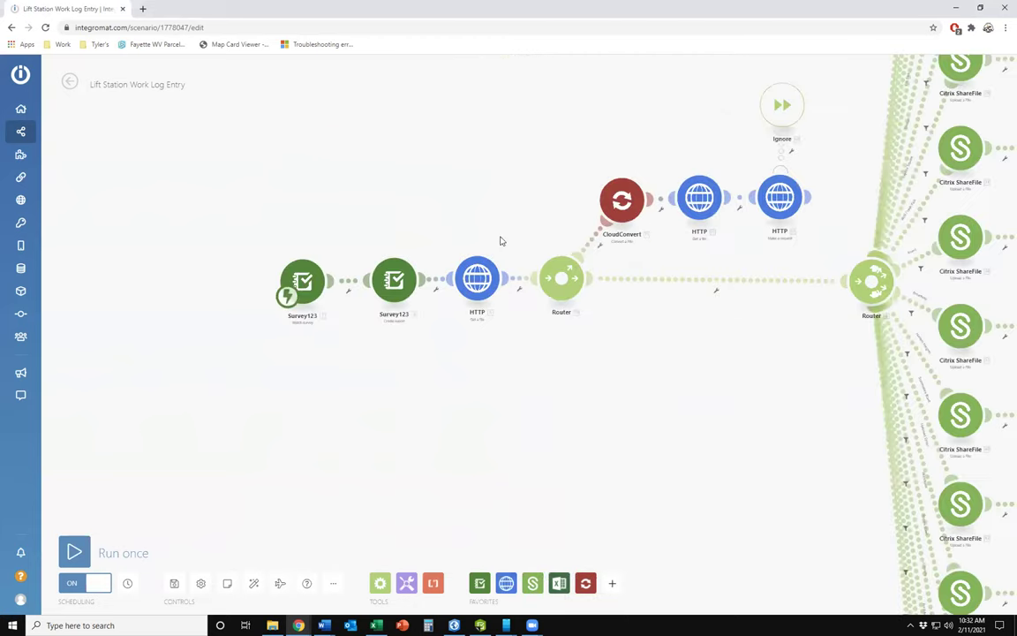
- Check the Survey123 Create report module's report template, Feature ObjectID and output report name settings, and close it without saving
scroll(488, 374, up, 3)
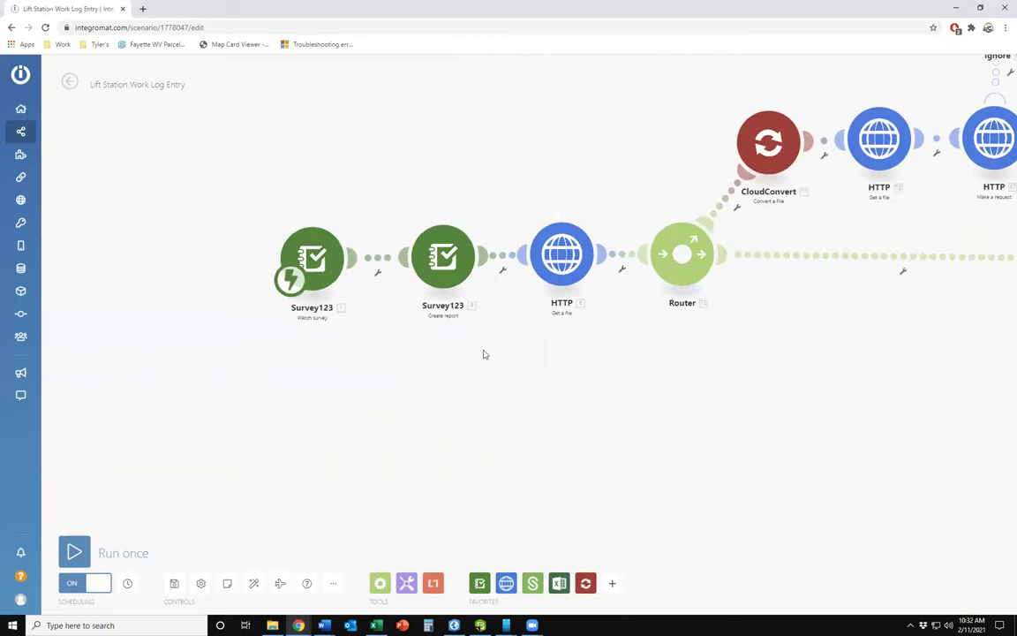
drag(483, 354, 424, 386)
click(384, 294)
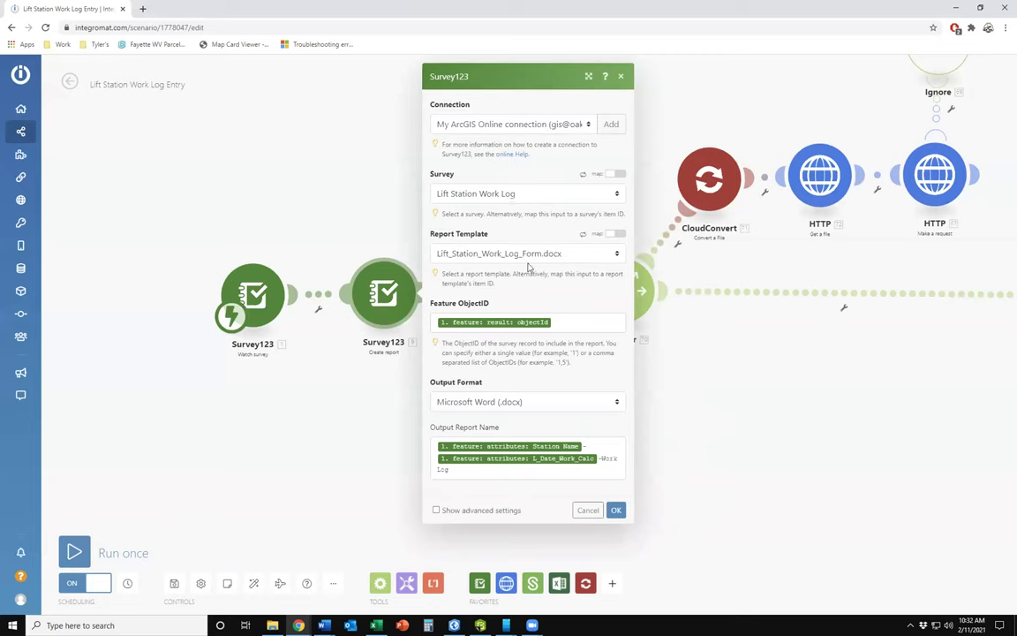
click(558, 320)
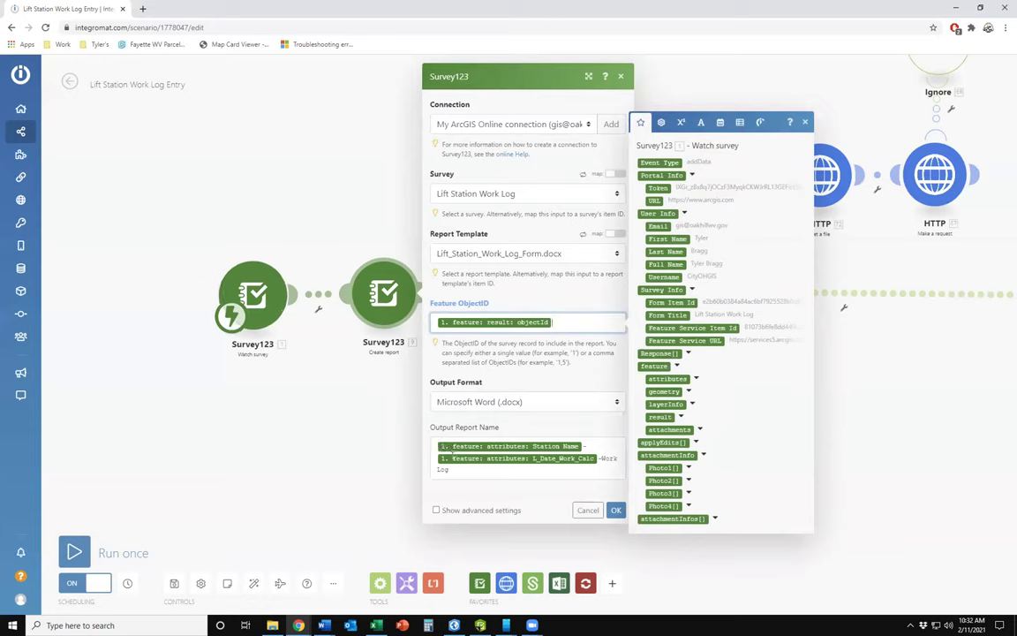
click(621, 77)
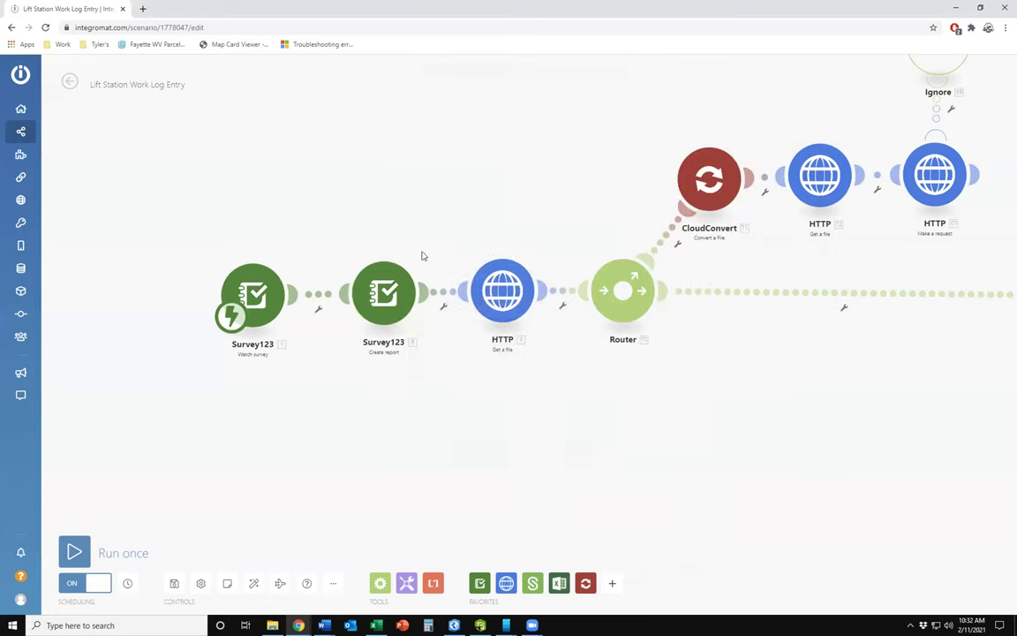
- Check the URL mapping of the HTTP module that follows the Create report module, and close it without saving
click(503, 292)
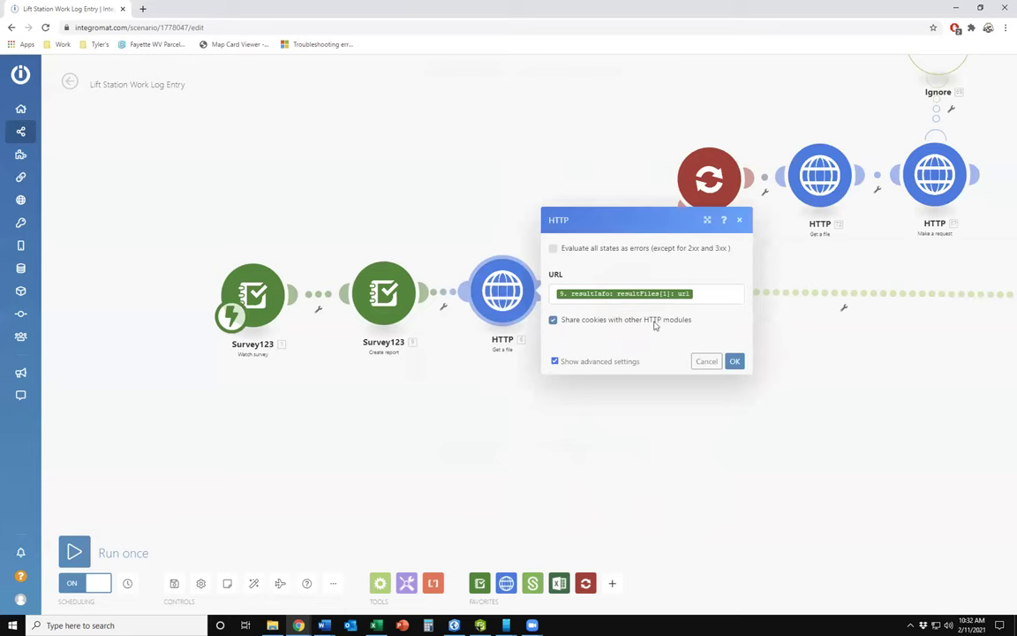
click(698, 296)
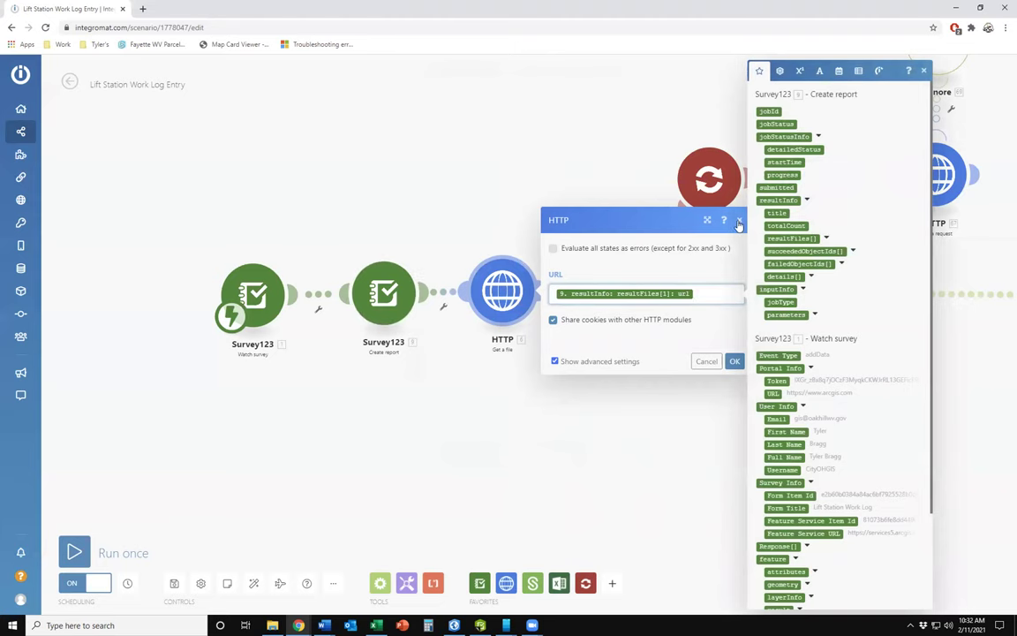
click(738, 219)
- Check the URL setting of the HTTP Get a file module after CloudConvert, and close it without saving
drag(584, 398, 375, 452)
drag(517, 435, 475, 462)
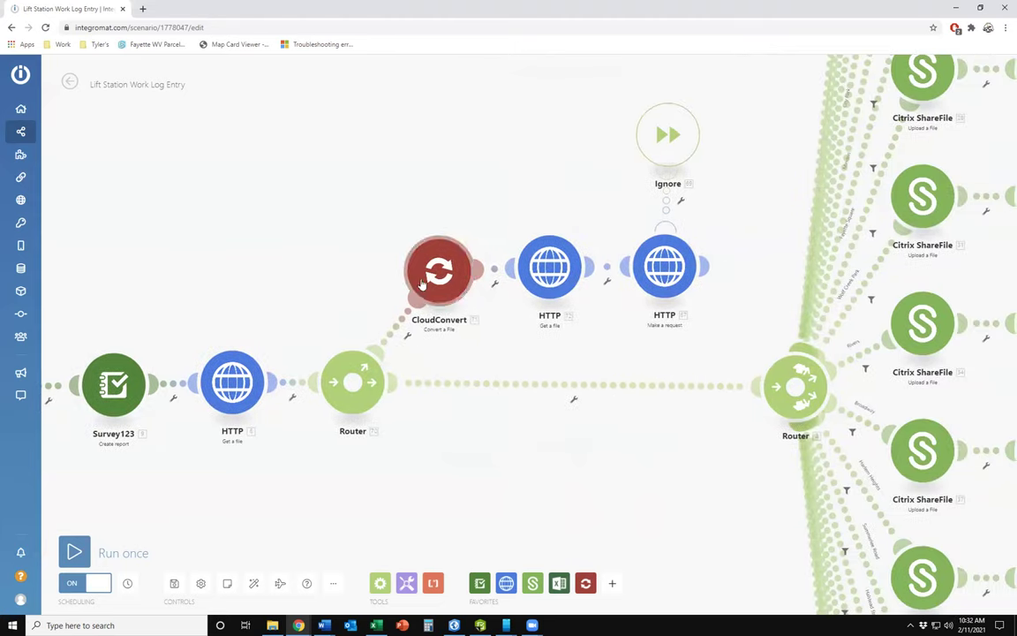
click(554, 280)
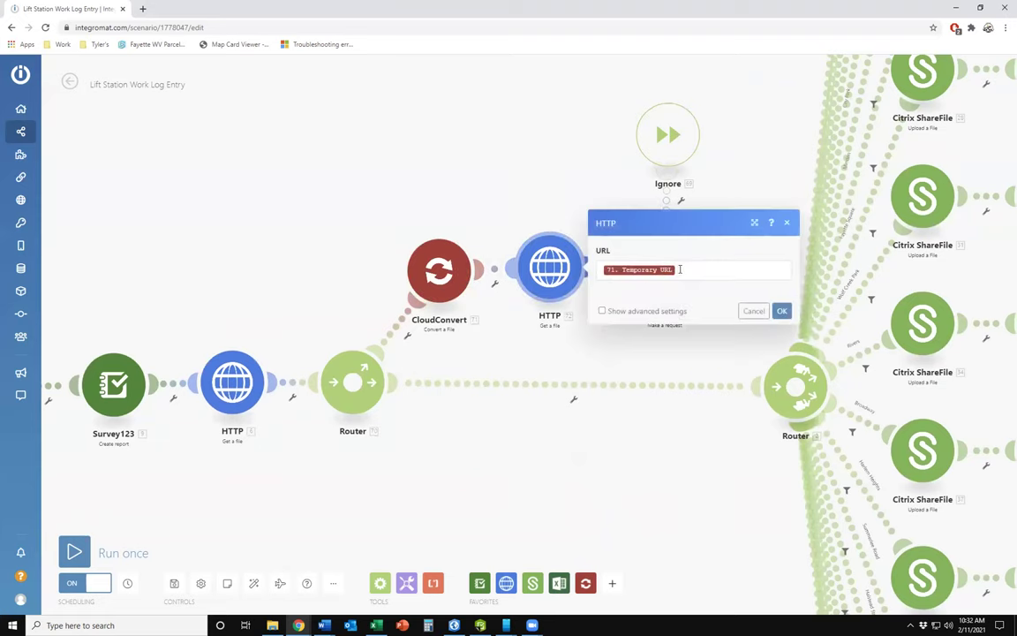
click(787, 223)
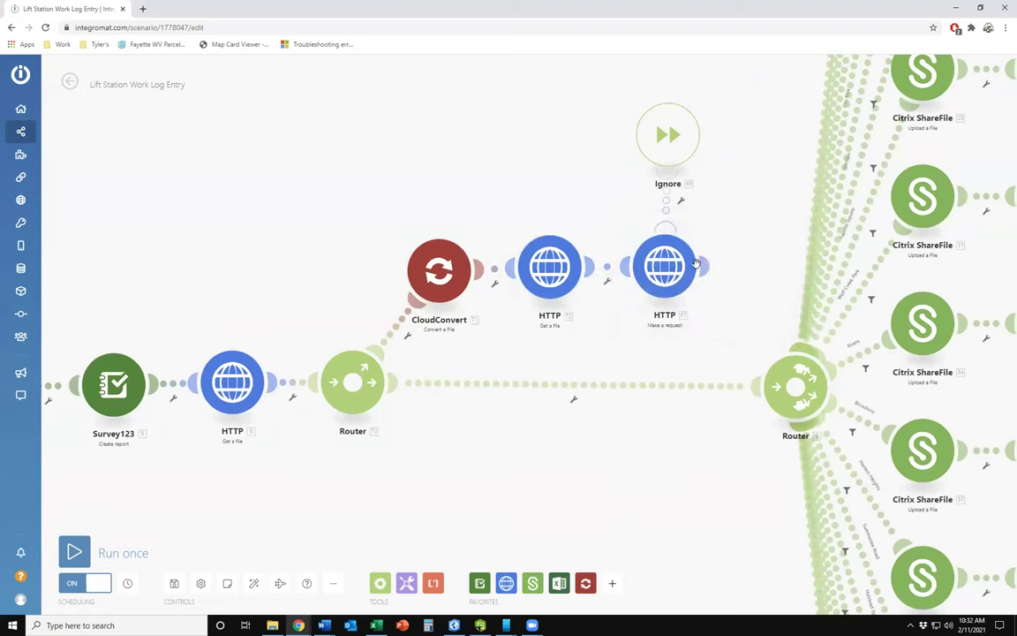
- Inspect the HTTP Make a request module's applyEdits URL and its attachments field, and close both without saving
click(673, 275)
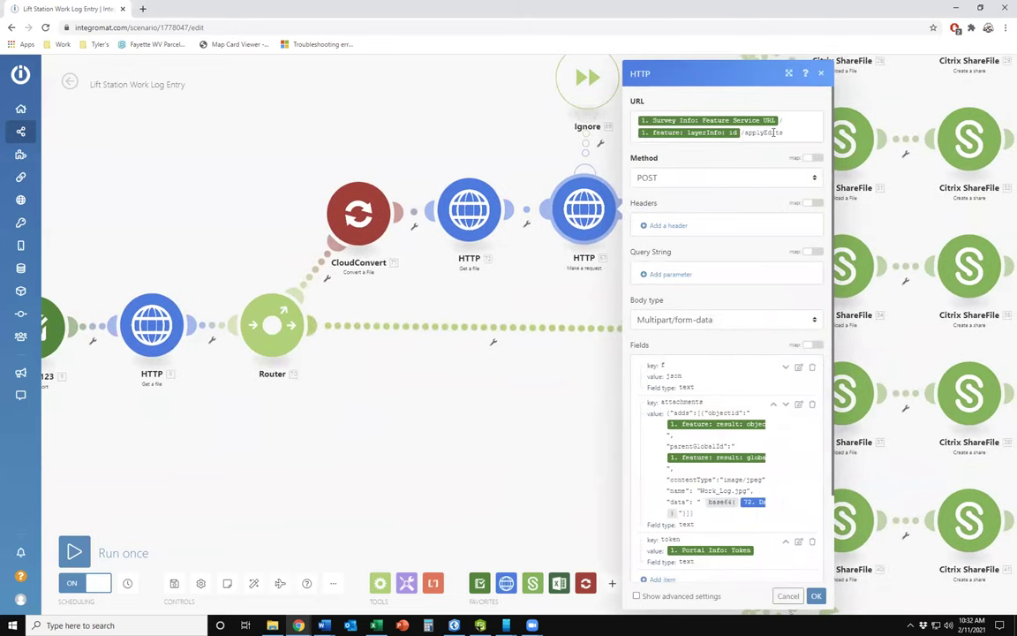
double_click(784, 132)
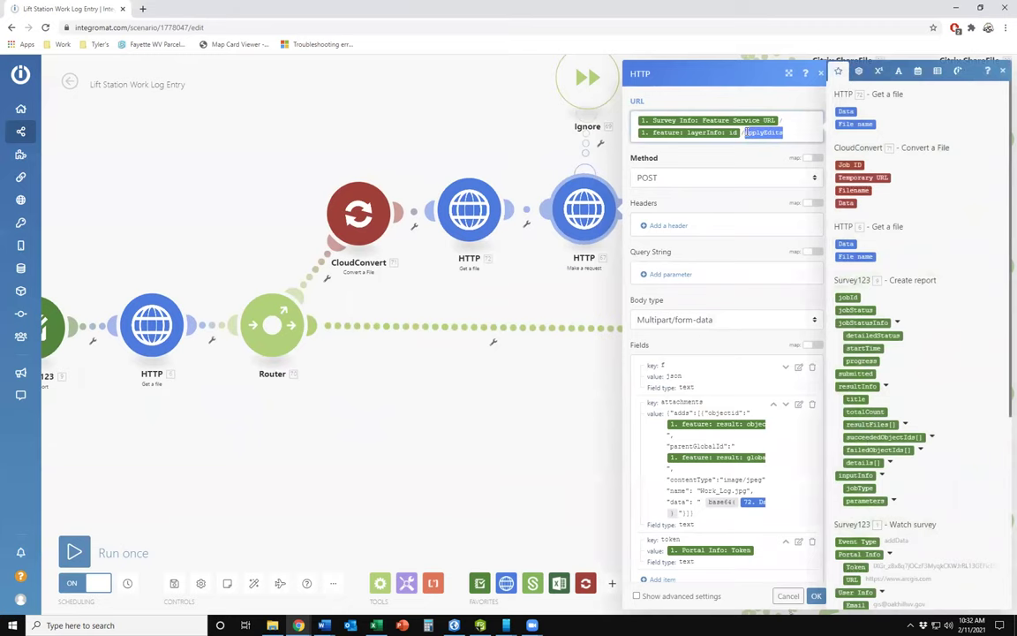
click(789, 129)
click(799, 406)
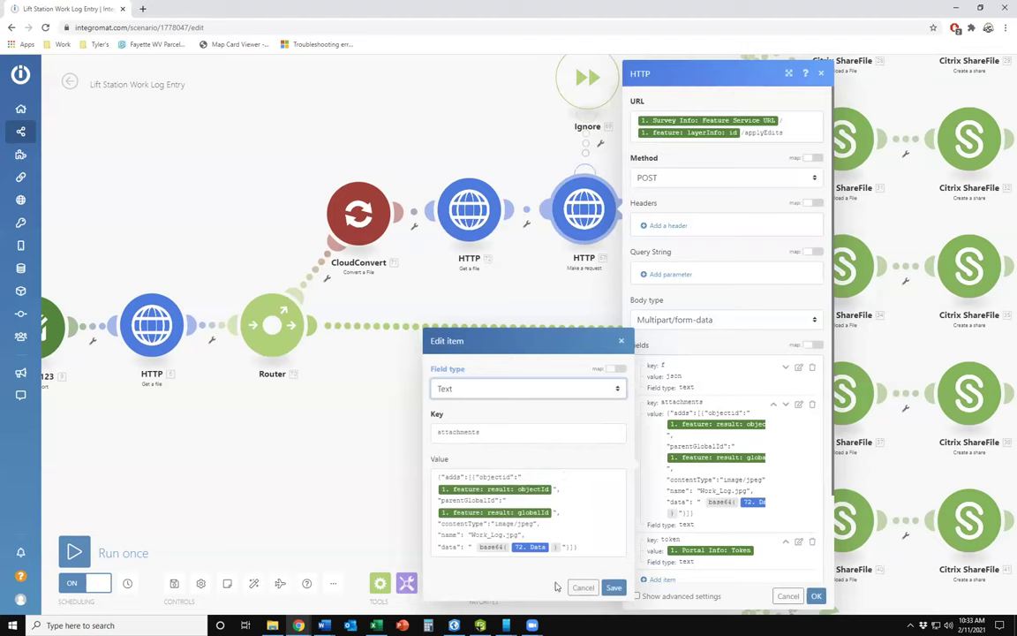
click(623, 344)
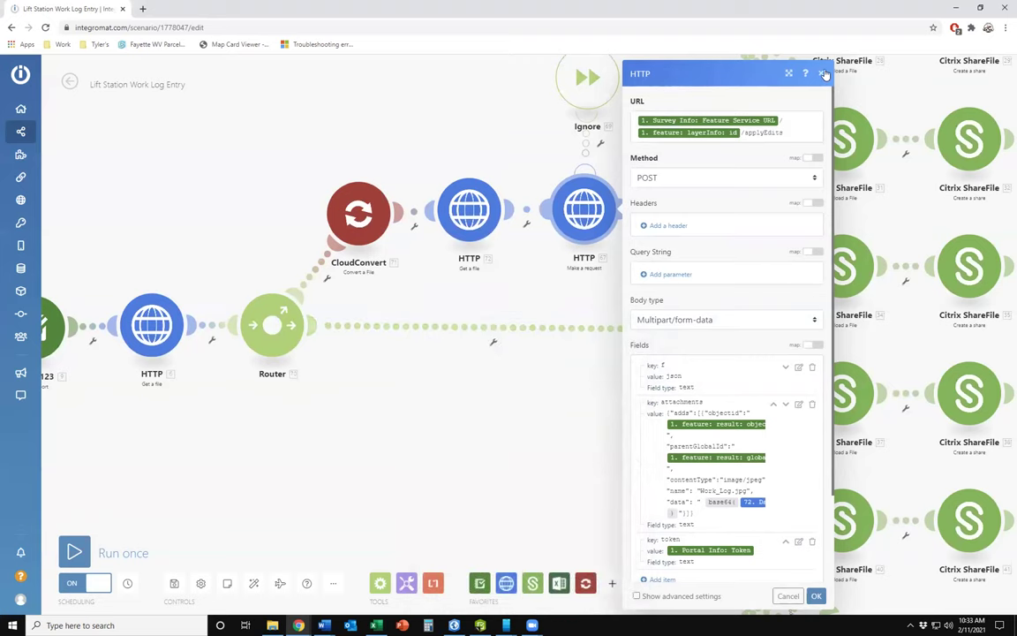
key(Escape)
- Review the whole scenario layout, and switch to the Lift Station Inspection Dashboard
scroll(629, 298, down, 3)
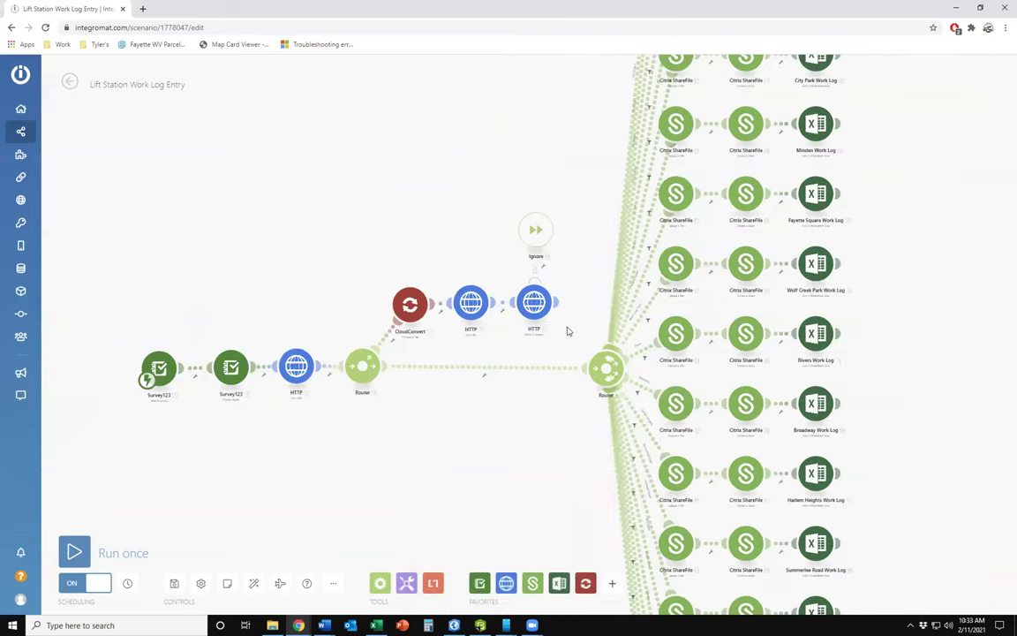
drag(518, 402, 584, 376)
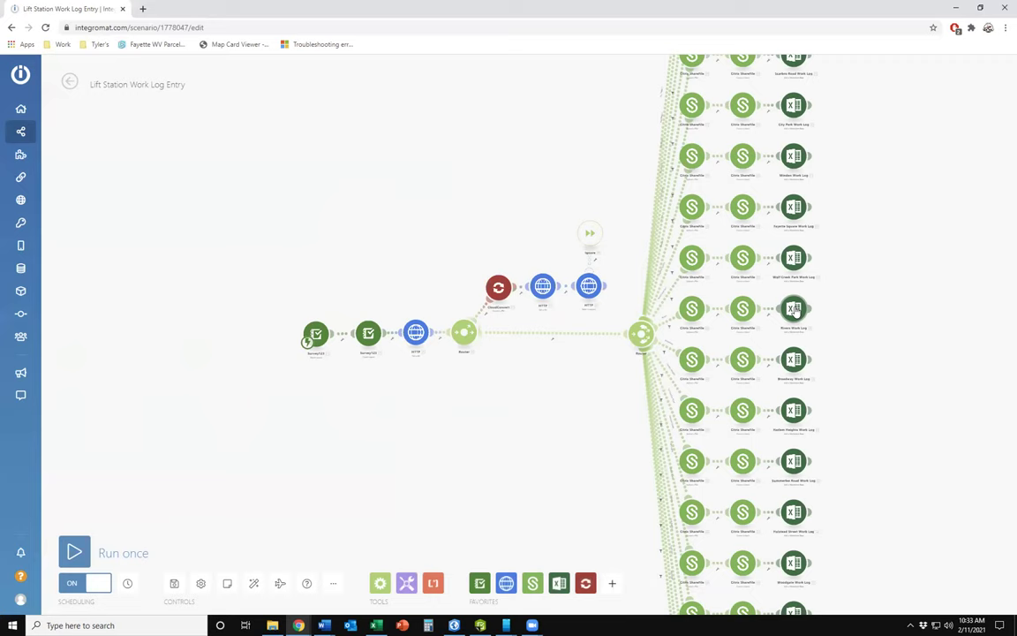
click(296, 625)
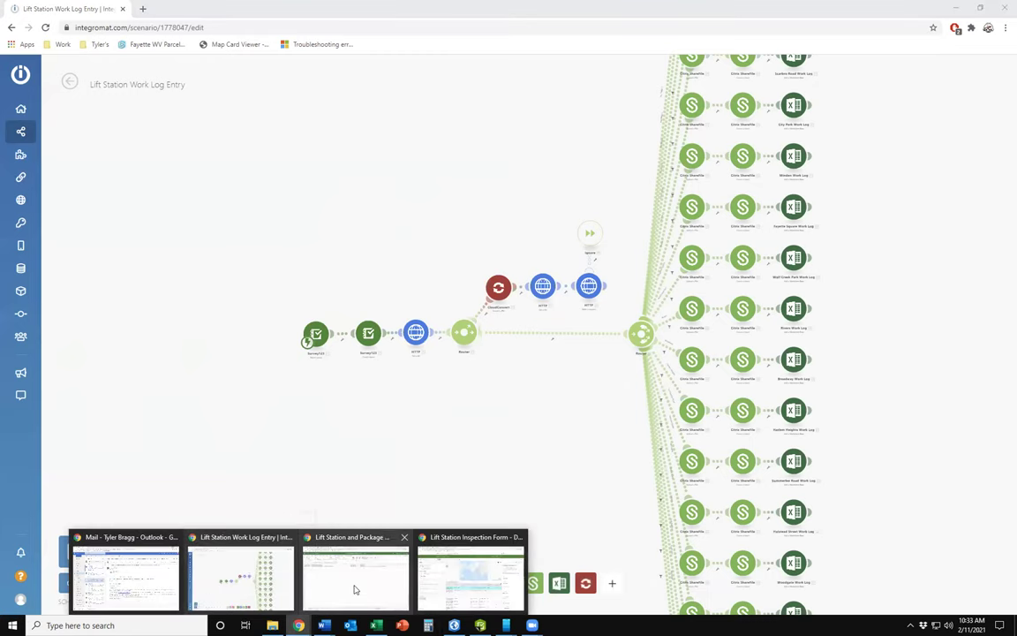
click(354, 589)
click(49, 9)
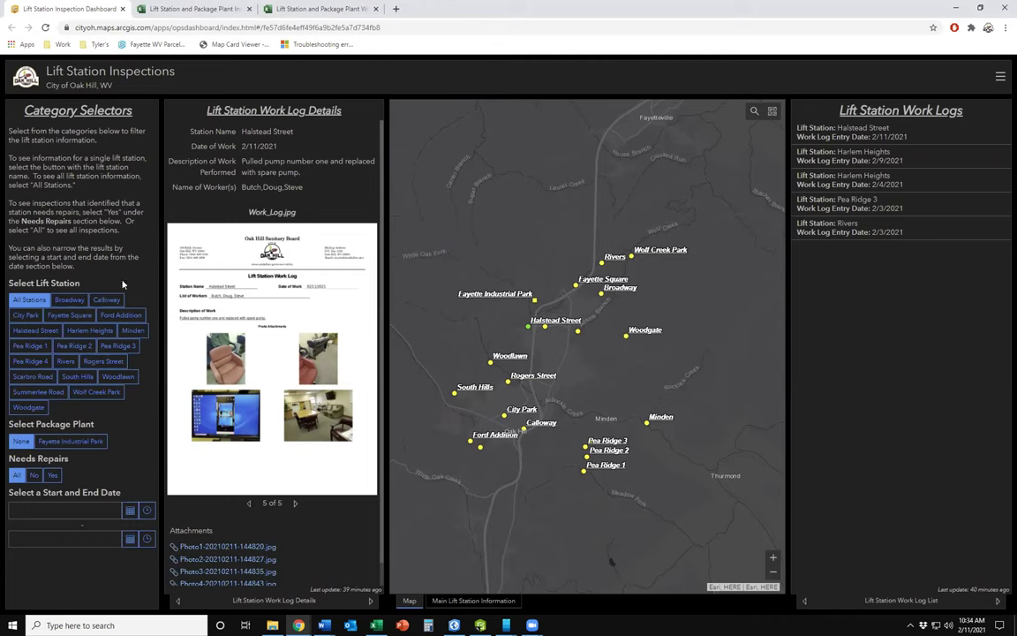
- Point out the Select Lift Station filter, and open the Summerlee Road station's pop-up on the map
drag(9, 283, 81, 283)
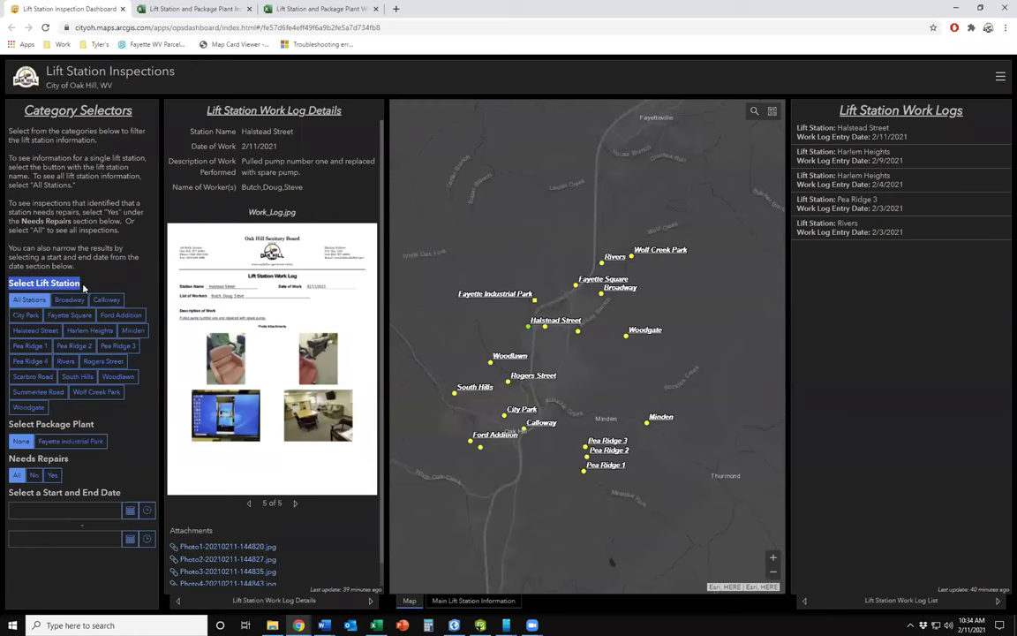
click(76, 283)
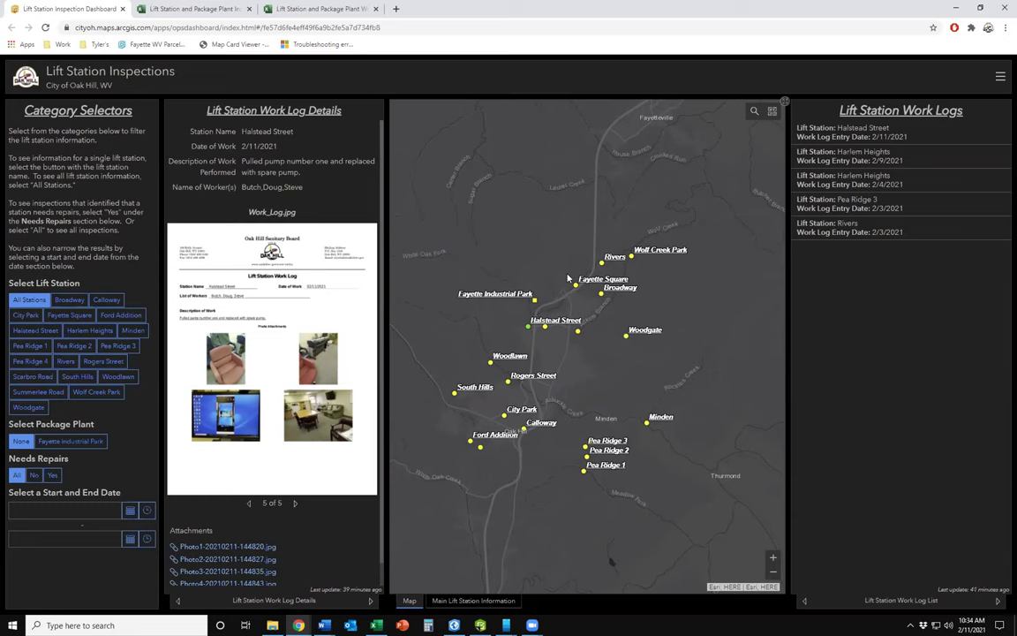
click(544, 327)
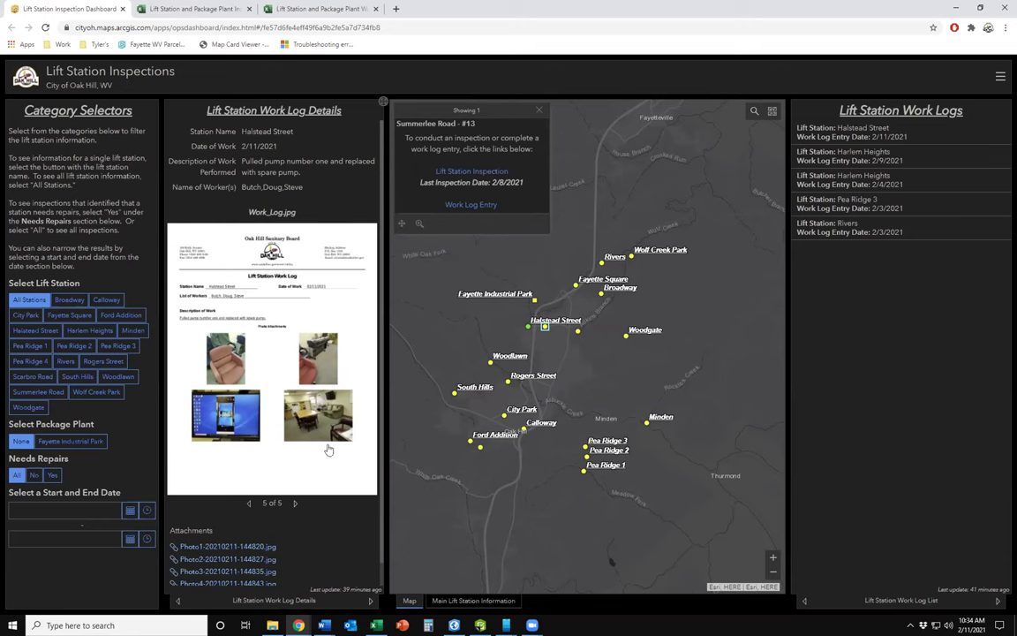
- Show the Lift Station Inspections list, select the South Hills inspection, and view its full inspection details
click(804, 601)
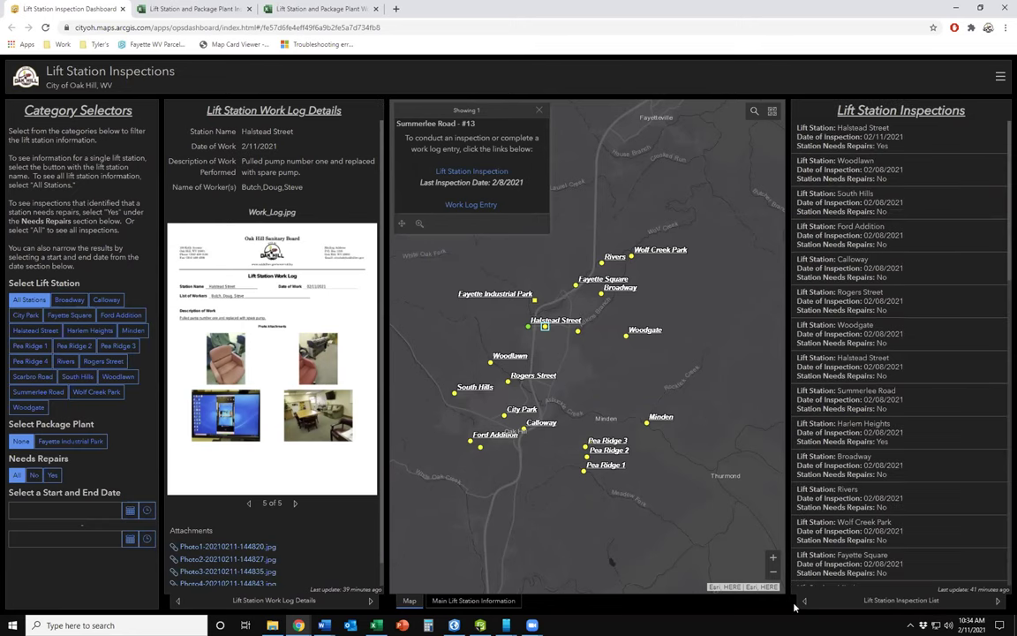
click(847, 201)
click(178, 601)
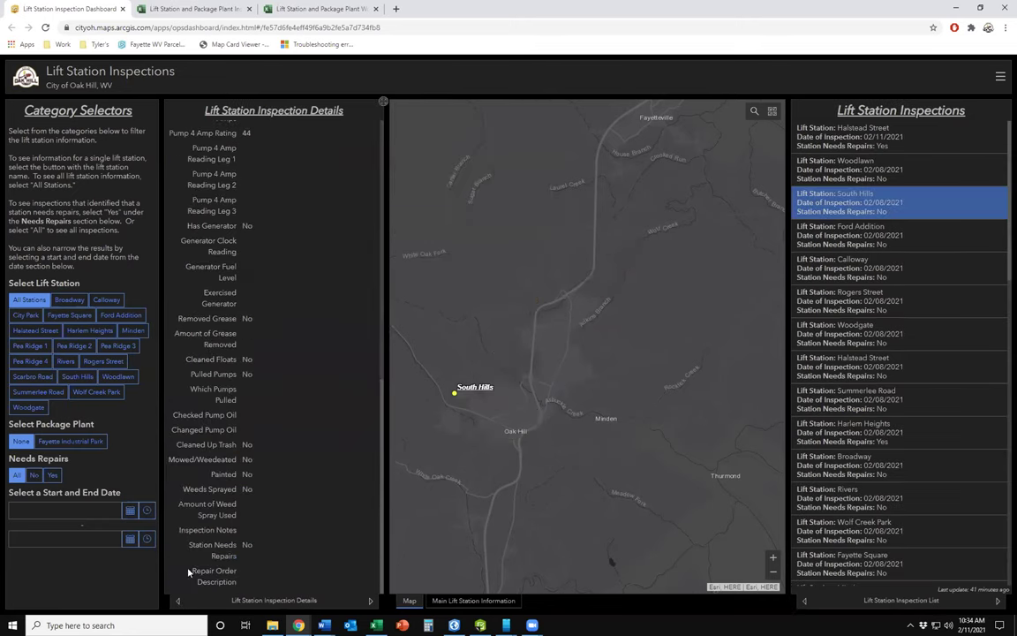
scroll(277, 250, down, 5)
scroll(276, 250, up, 5)
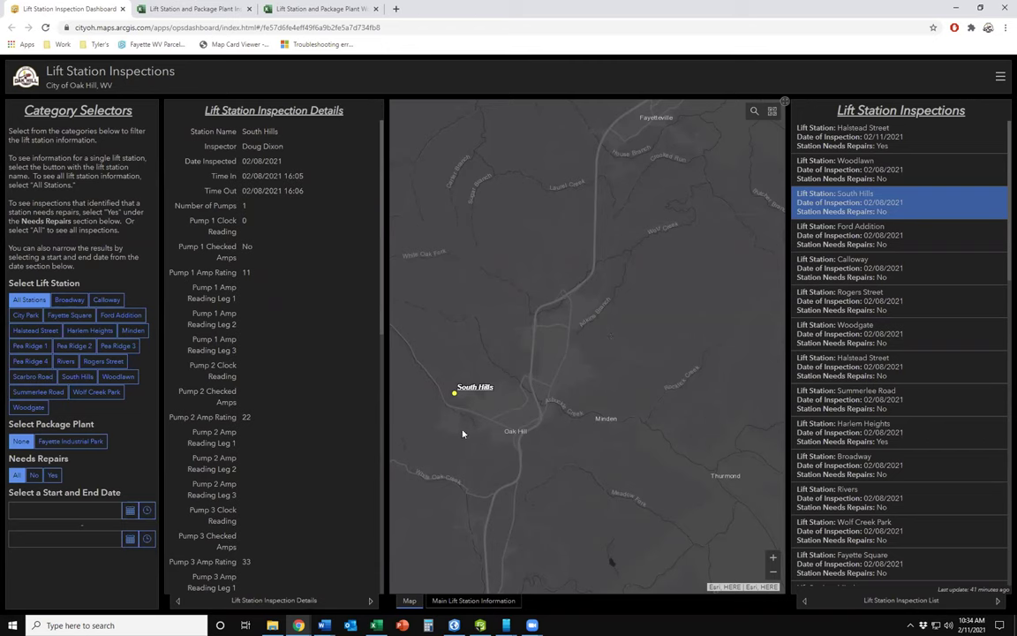
- Deselect the South Hills inspection and review the Halstead Street inspection details from the station name through the pump readings
click(808, 209)
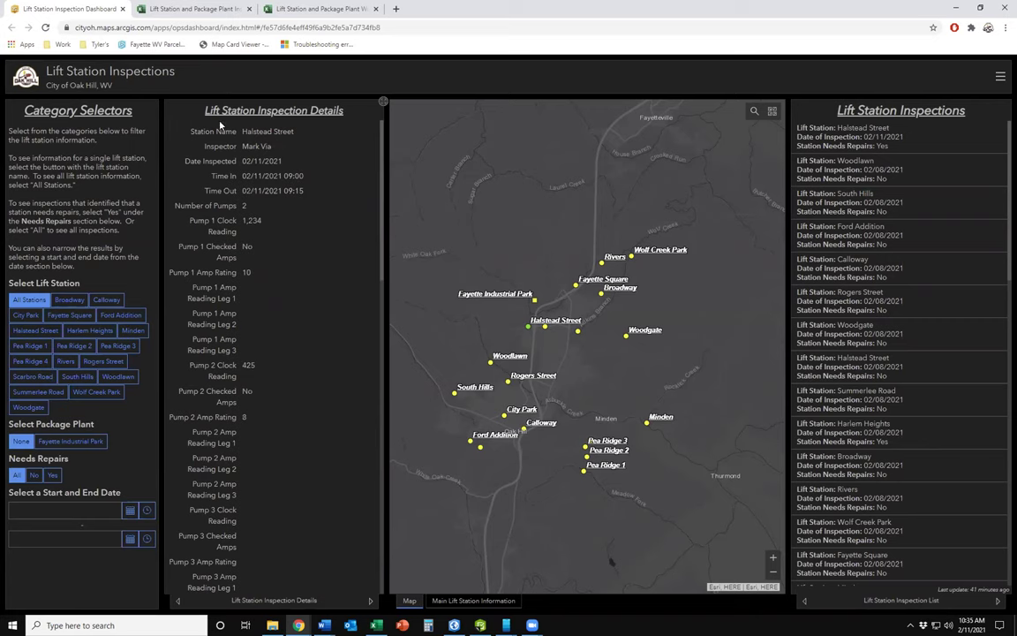
drag(173, 124, 250, 413)
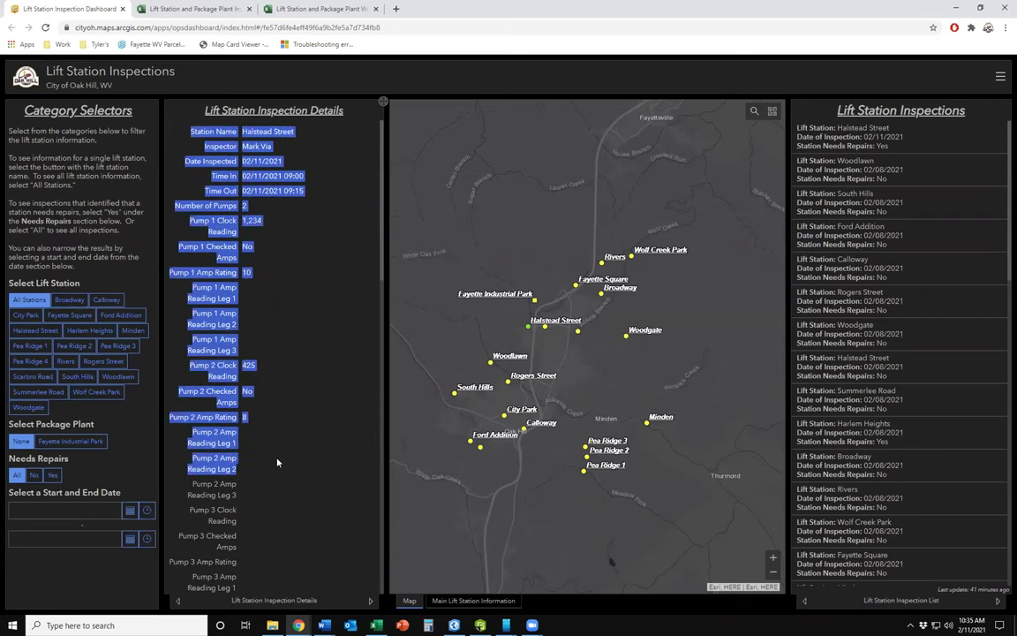
click(239, 317)
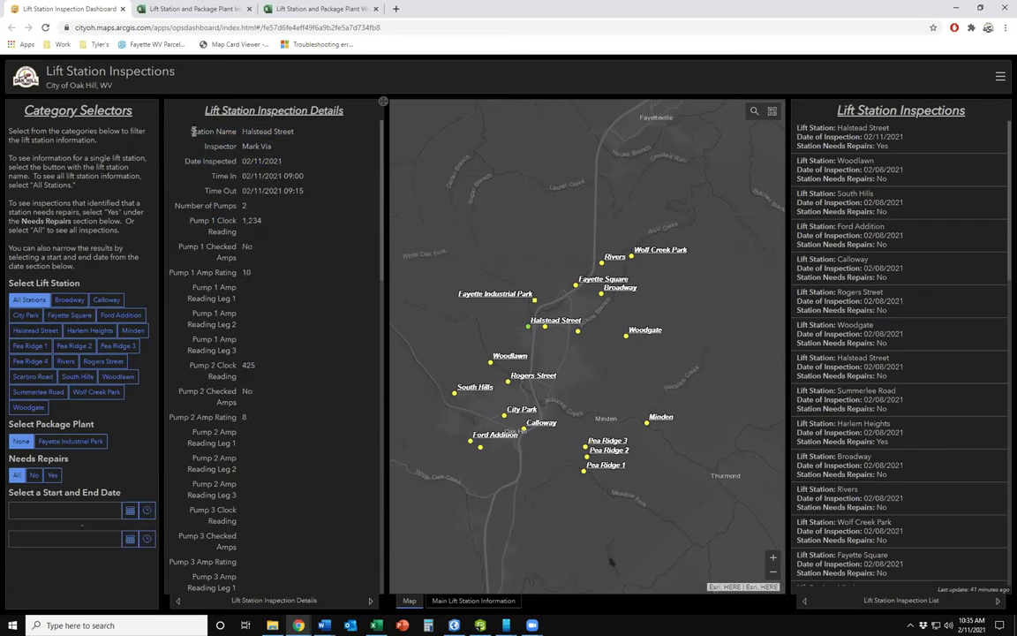
drag(173, 119, 286, 310)
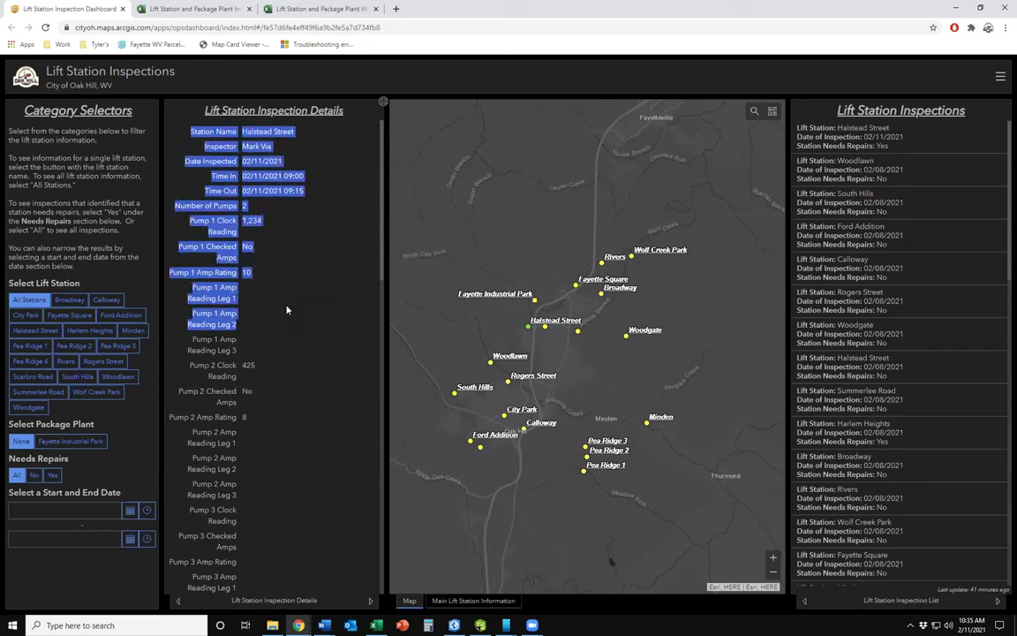
click(260, 199)
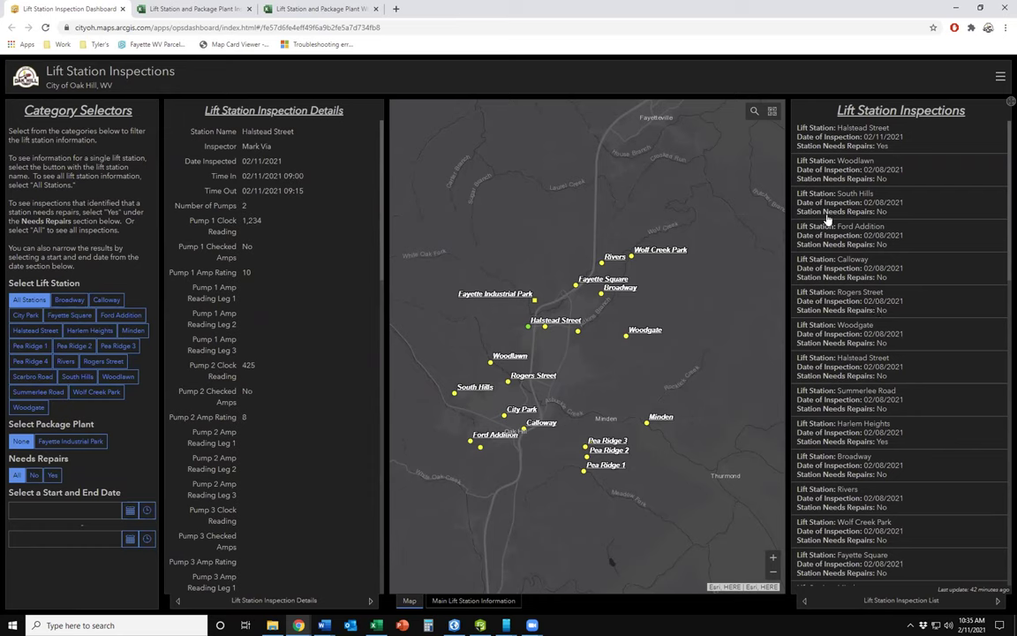
- Select the 02/11/2021 Halstead Street inspection and show the Lift Station Work Log Details
click(881, 136)
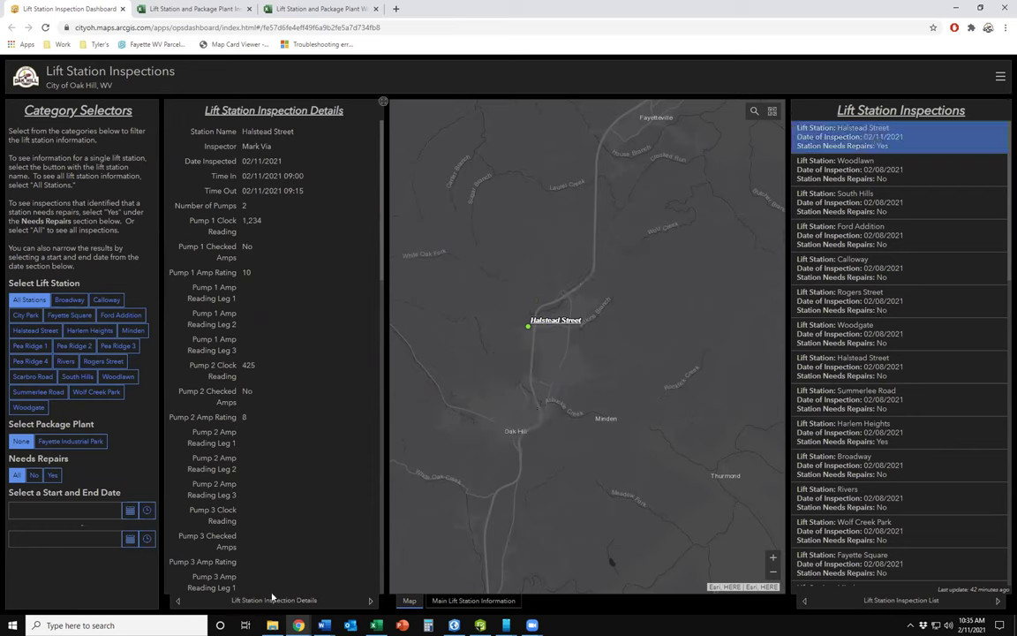
click(326, 603)
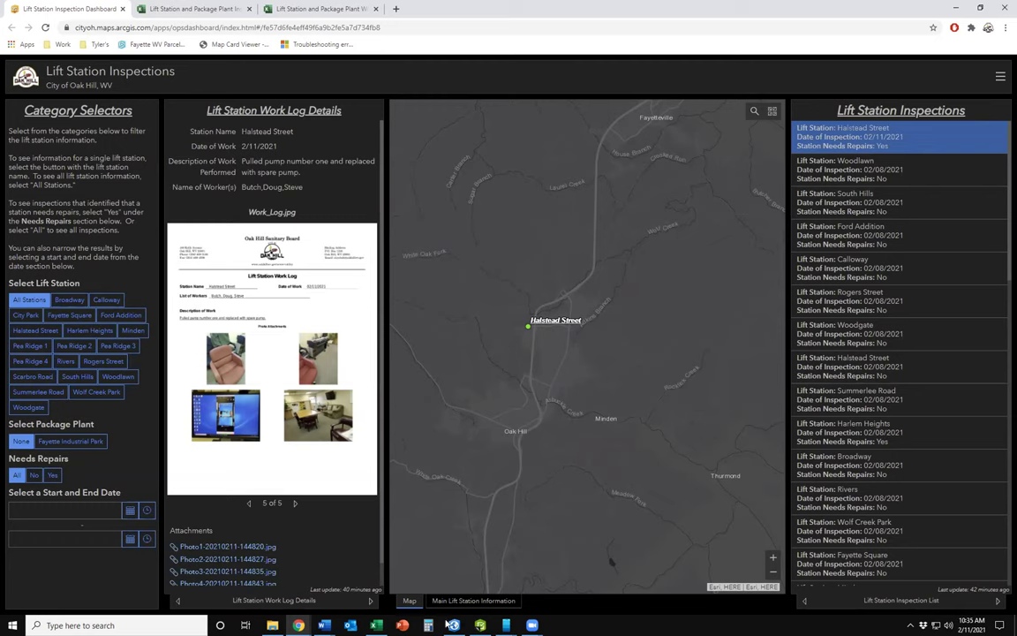
mouse_move(323, 624)
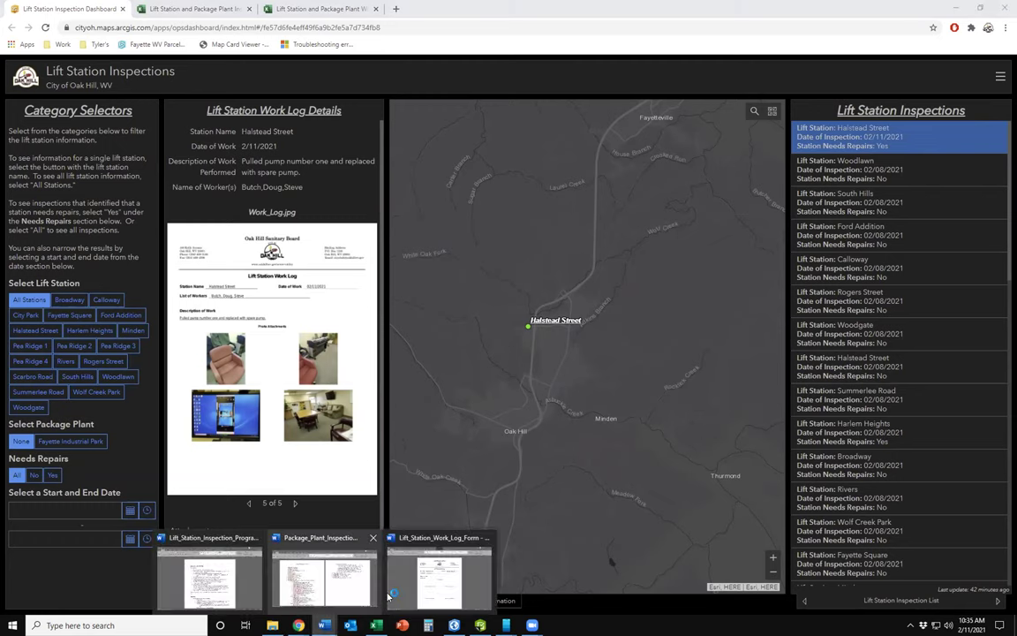
- View the Lift_Station_Work_Log_Form template in Word, and return to the Lift Station Inspection Dashboard in Chrome
click(406, 529)
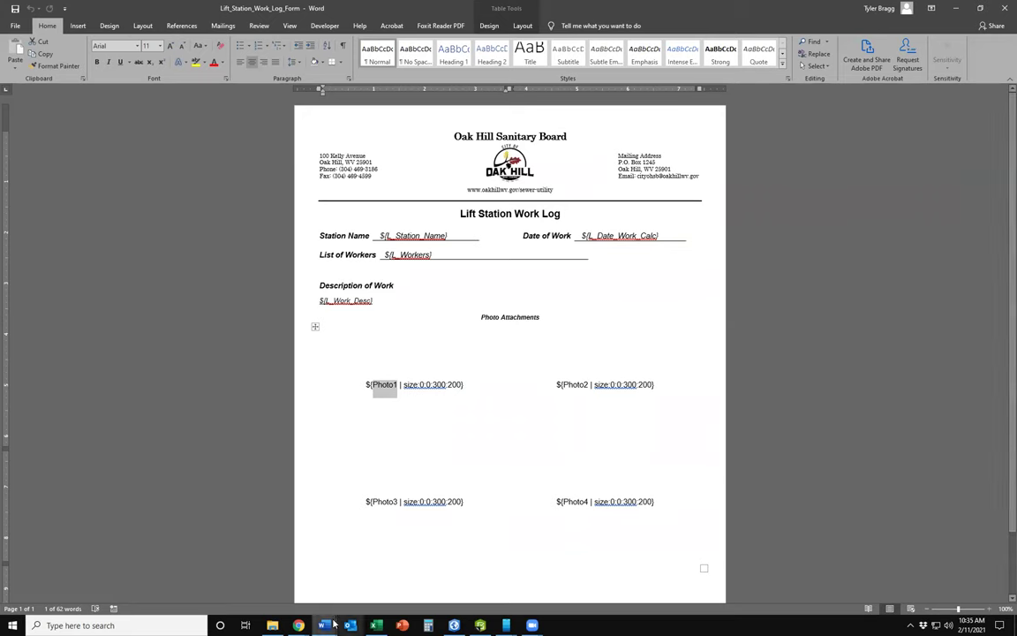
click(298, 625)
click(347, 585)
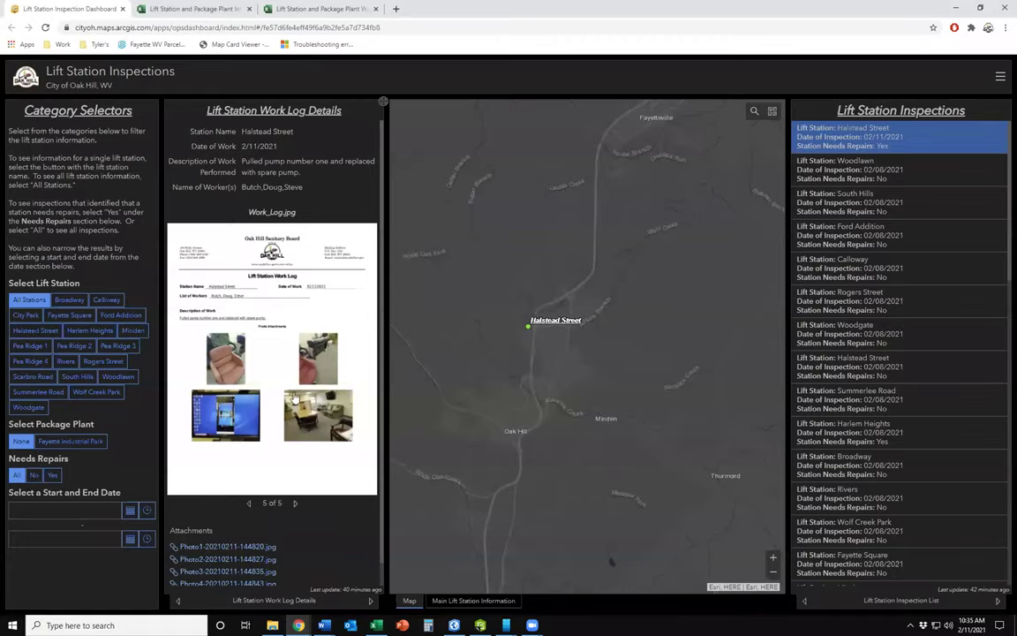
- View the Work_Log.jpg attachment at full size, and browse the photo attachments of the Halstead Street work log
click(277, 351)
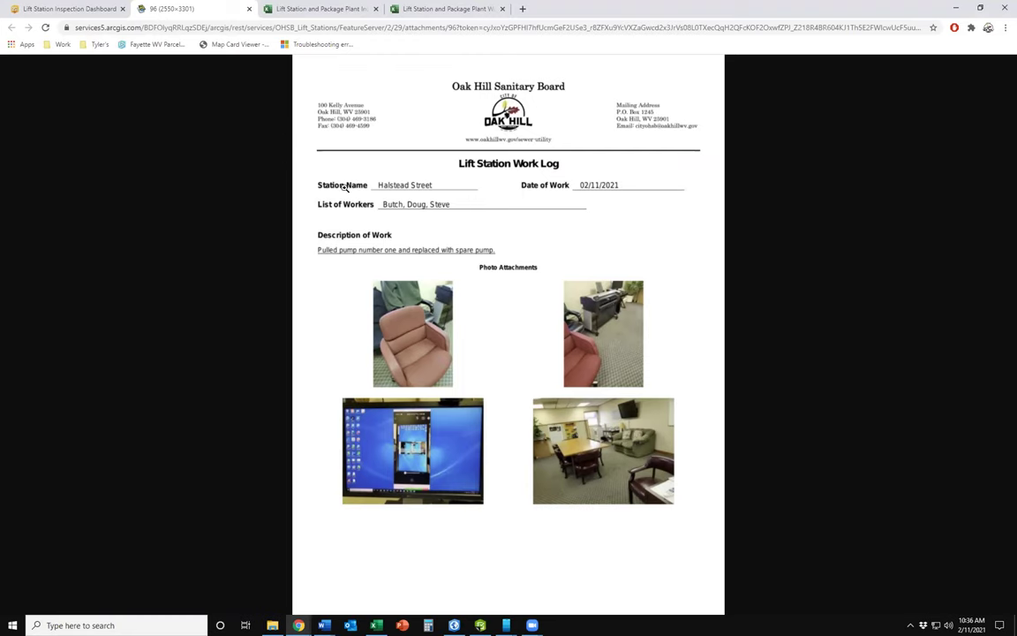
click(249, 9)
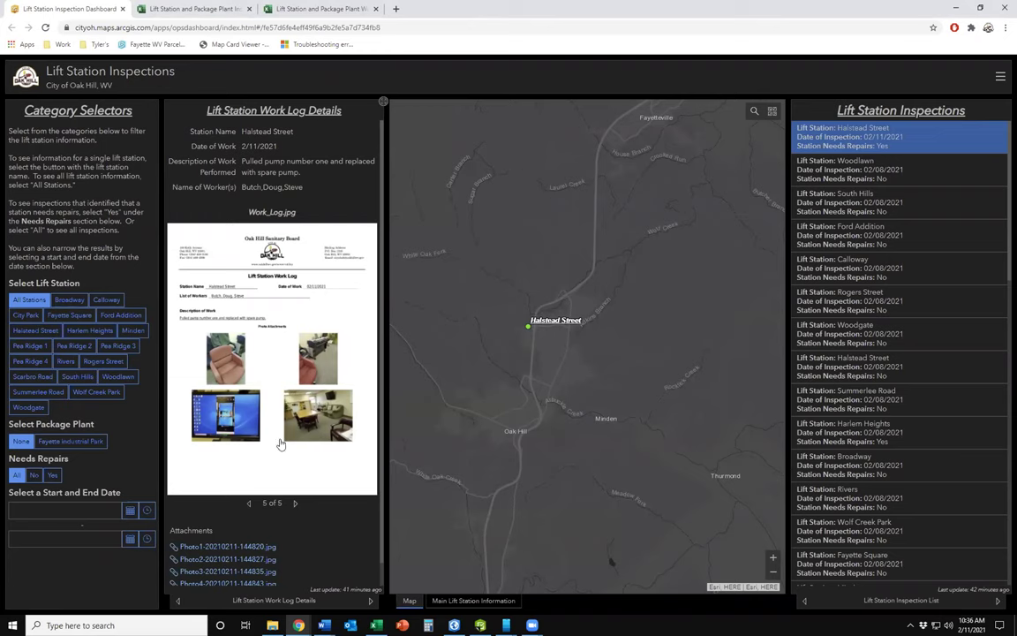
click(249, 505)
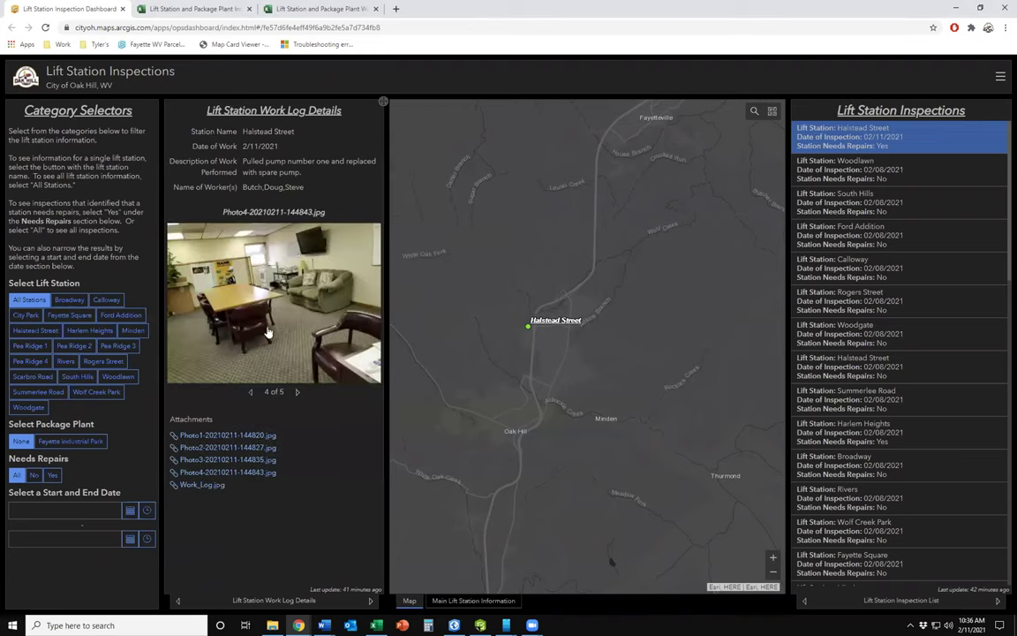
click(251, 392)
click(250, 392)
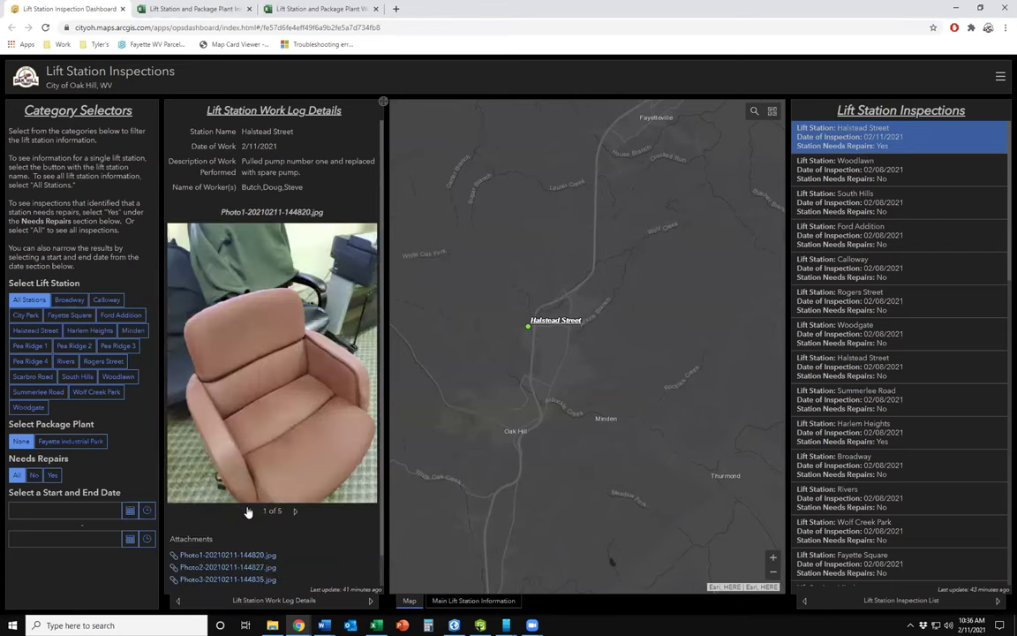
click(248, 512)
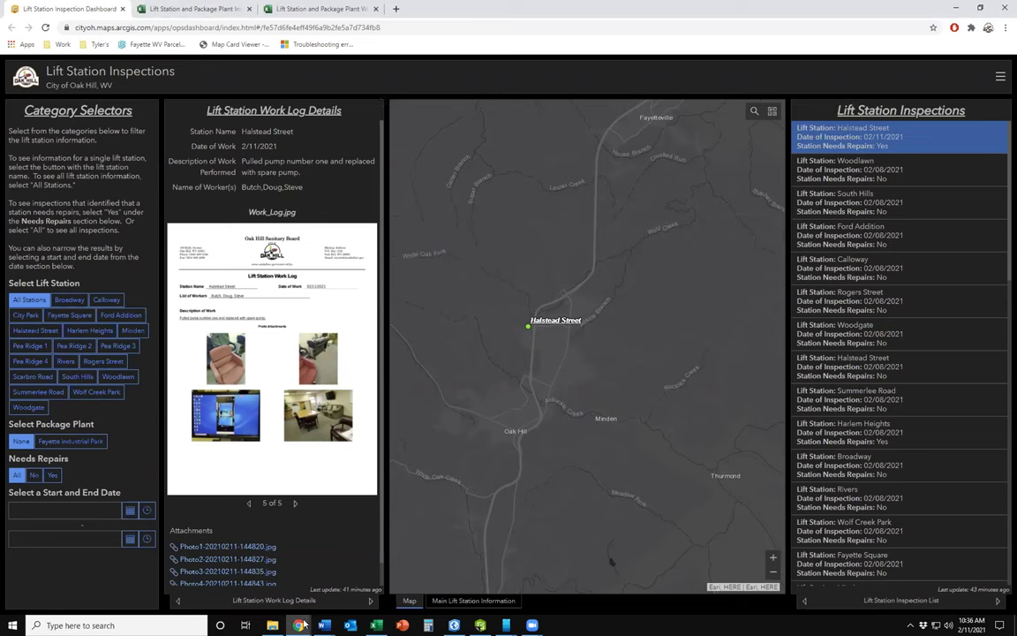
- Switch to the OHSB Lift Stations item page and show the data of the Lift_Station_Work_Log table
click(299, 625)
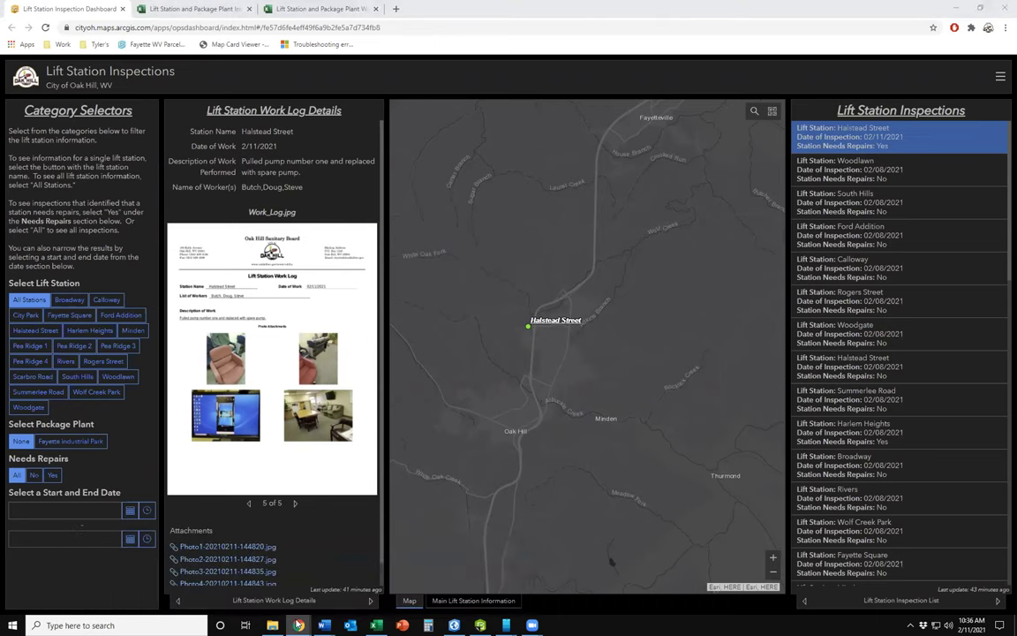
click(247, 581)
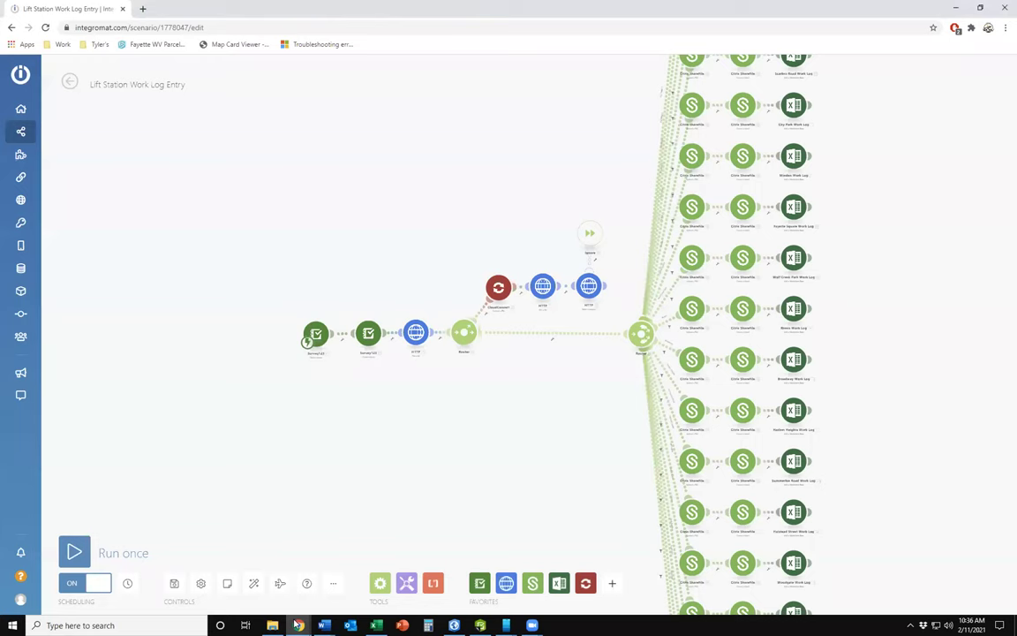
mouse_move(378, 598)
click(468, 579)
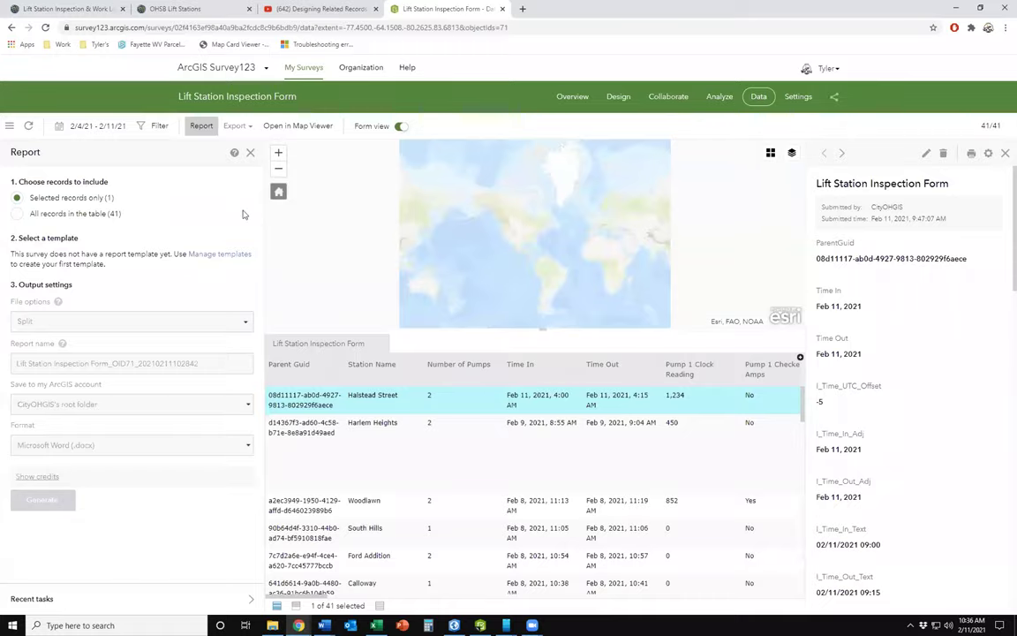
click(172, 9)
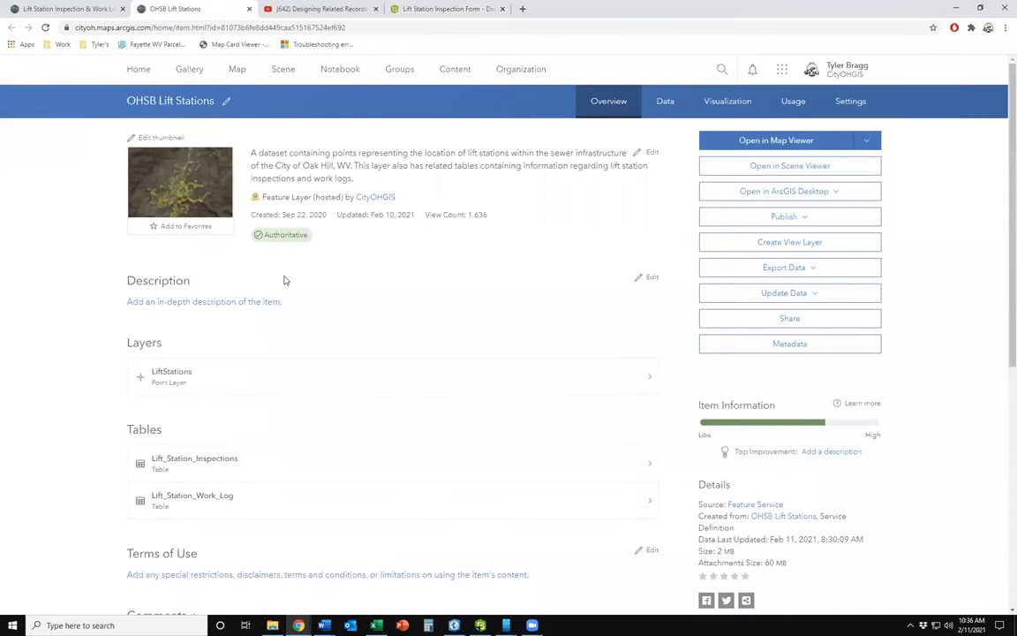
click(211, 498)
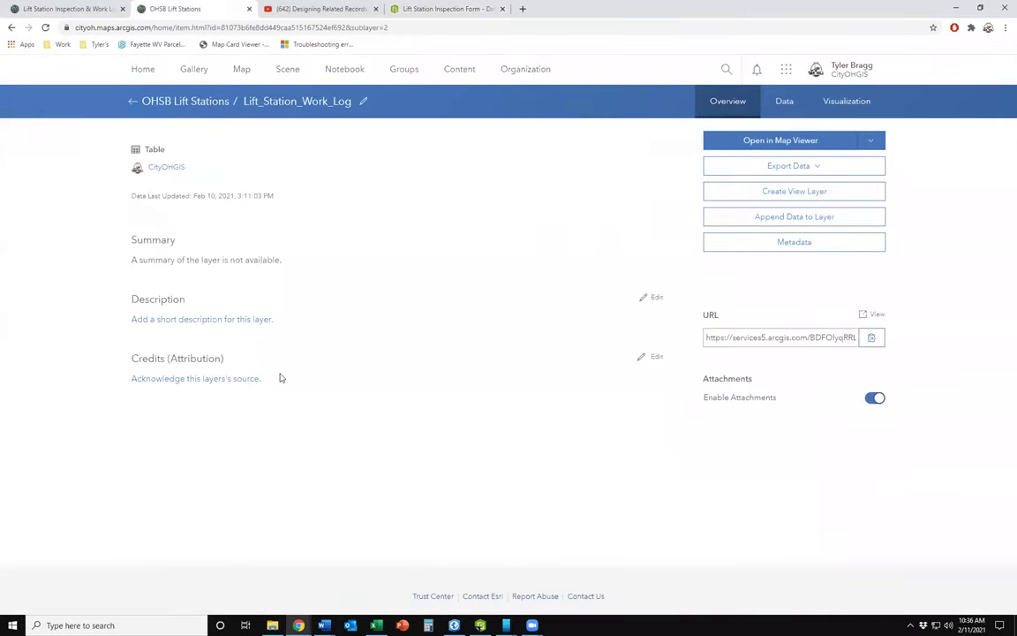
click(790, 104)
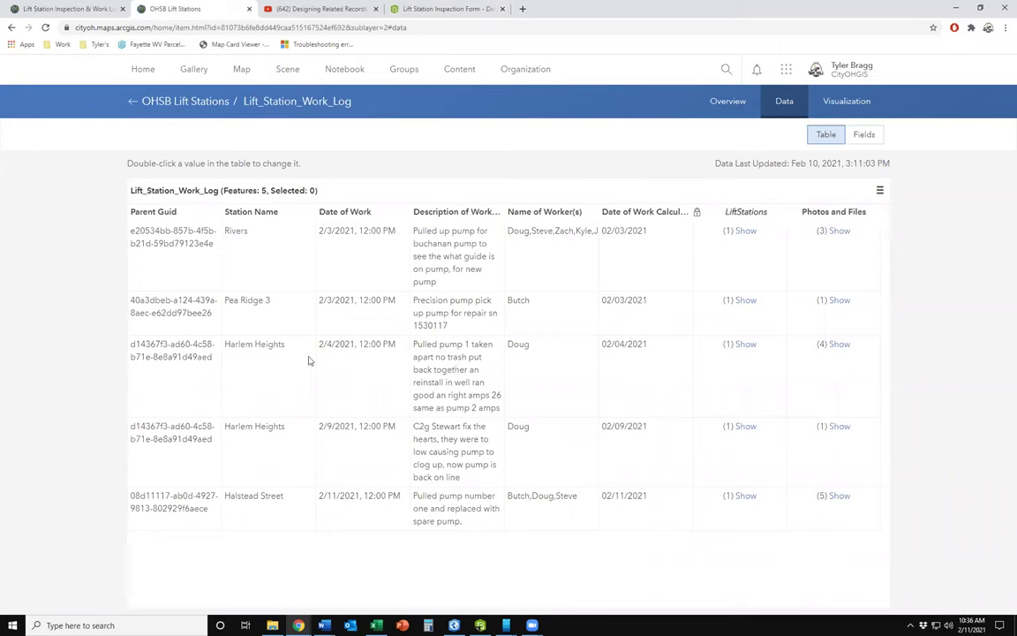
- Select the Halstead Street work log record, list its photos and files, and view the attached Work_Log.jpg
click(171, 512)
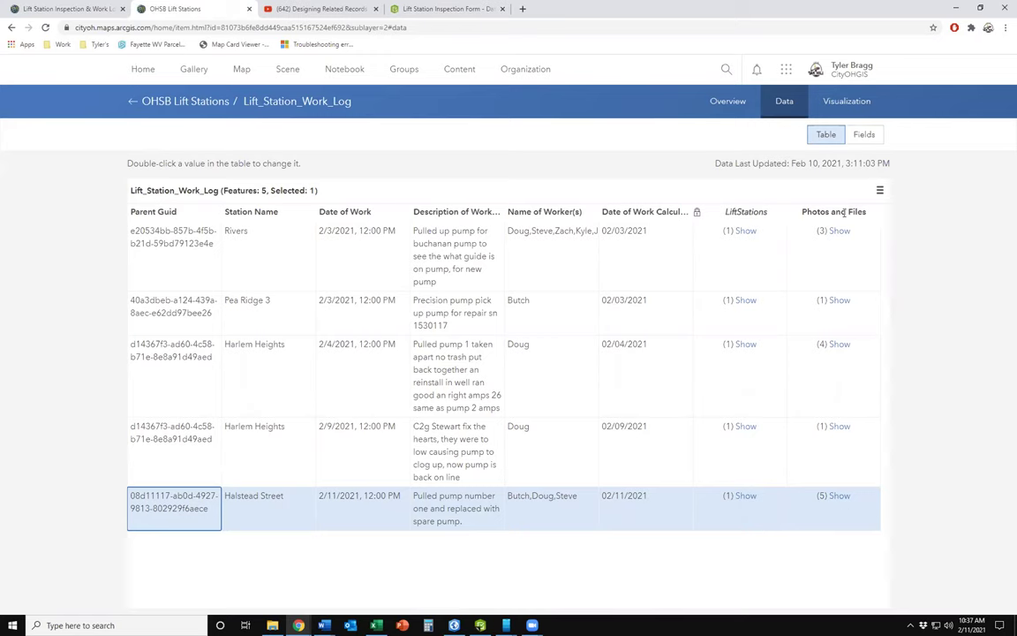
click(837, 497)
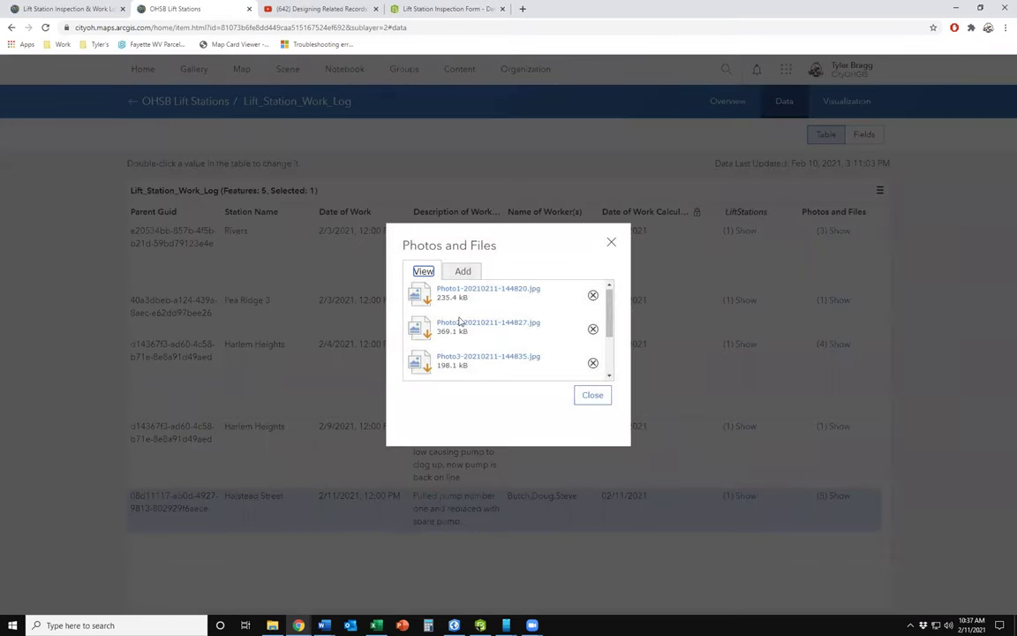
scroll(511, 359, down, 3)
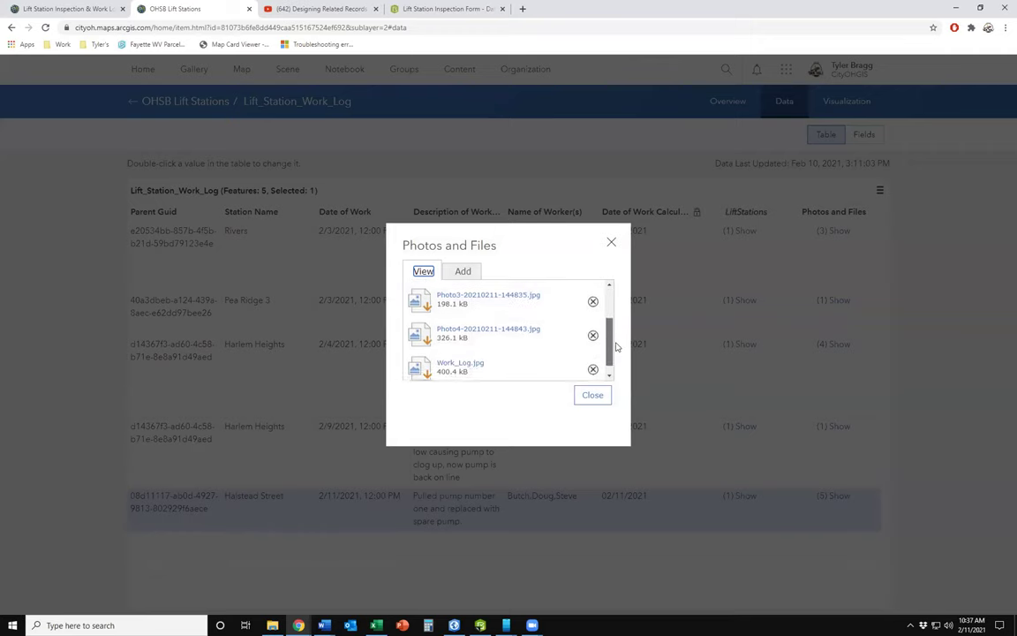
click(456, 353)
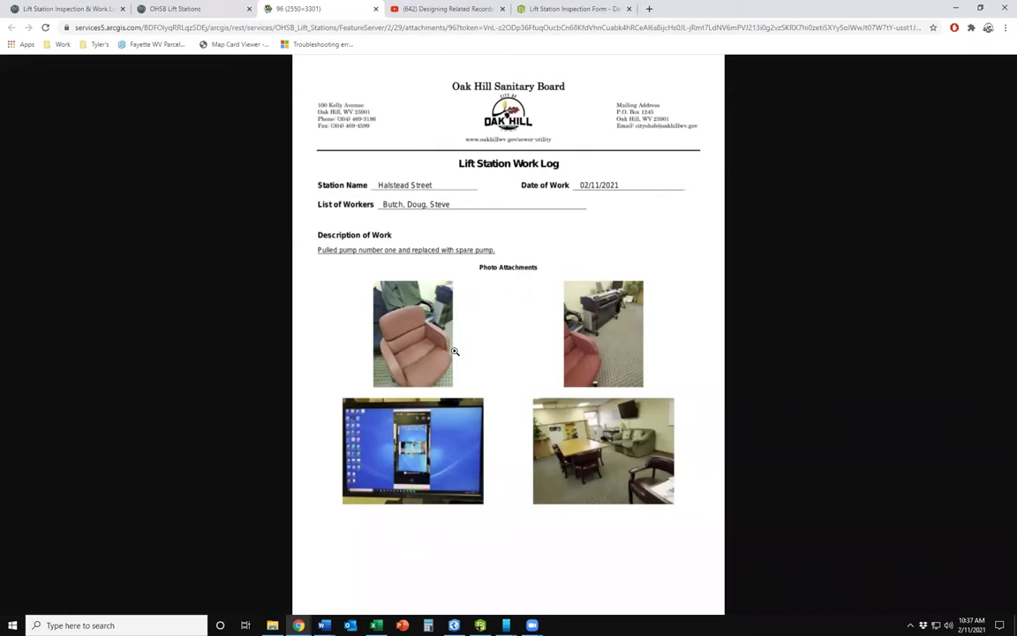
click(375, 9)
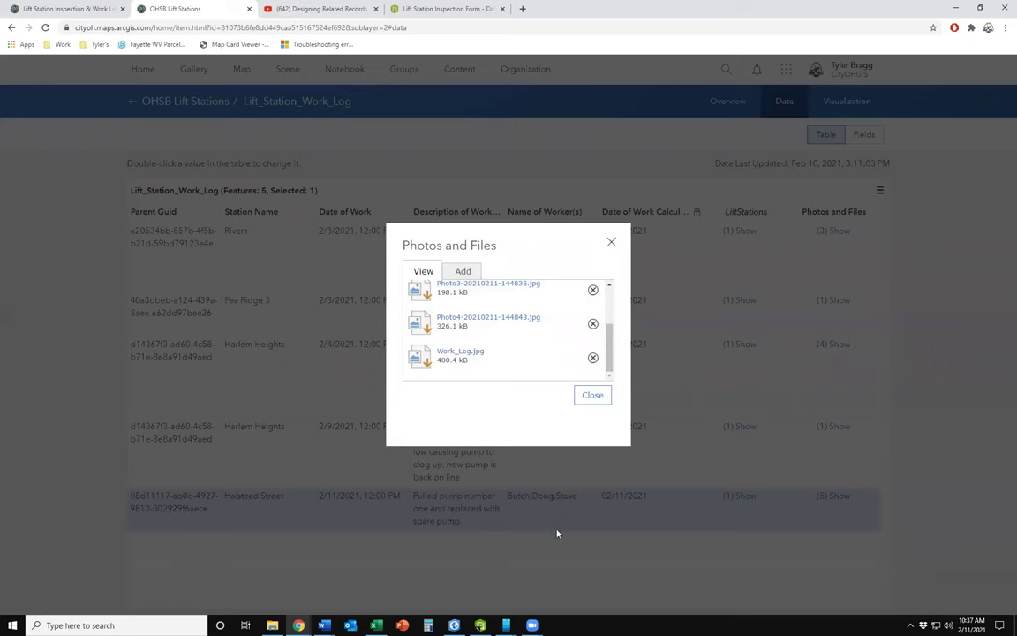
mouse_move(532, 625)
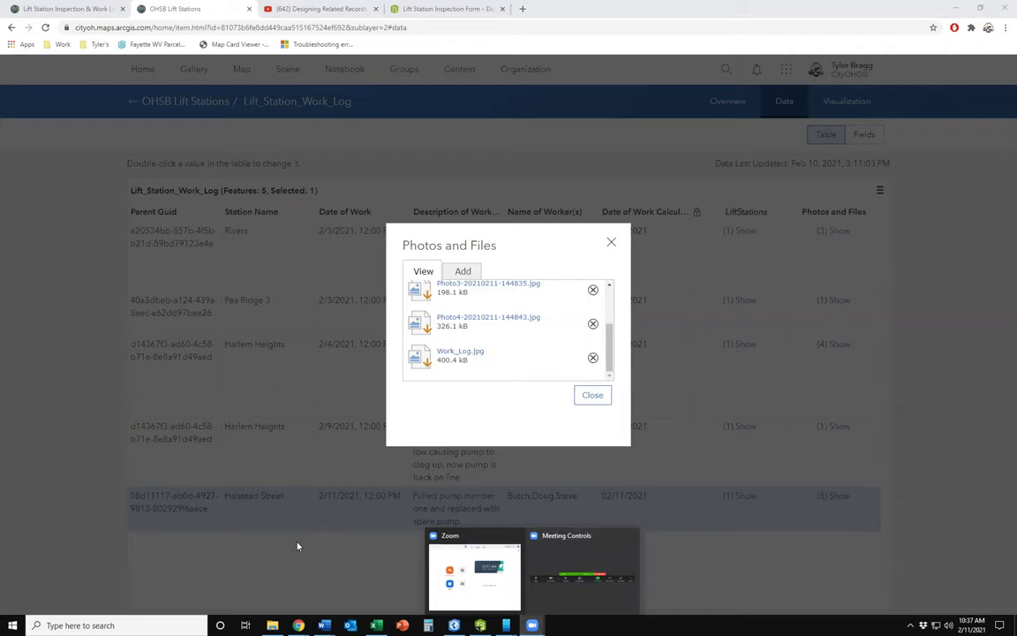
click(483, 531)
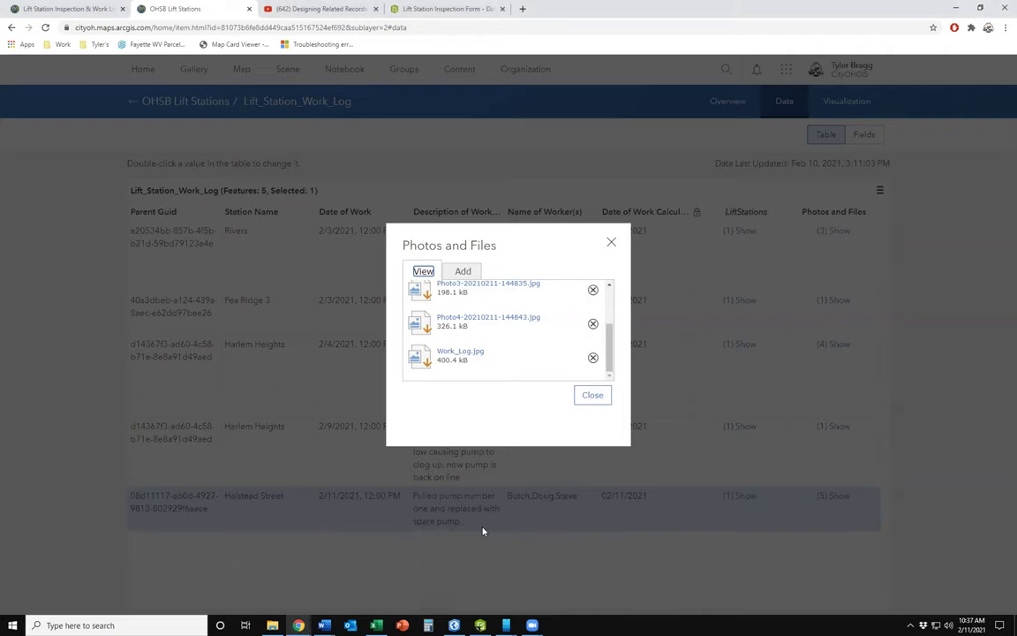